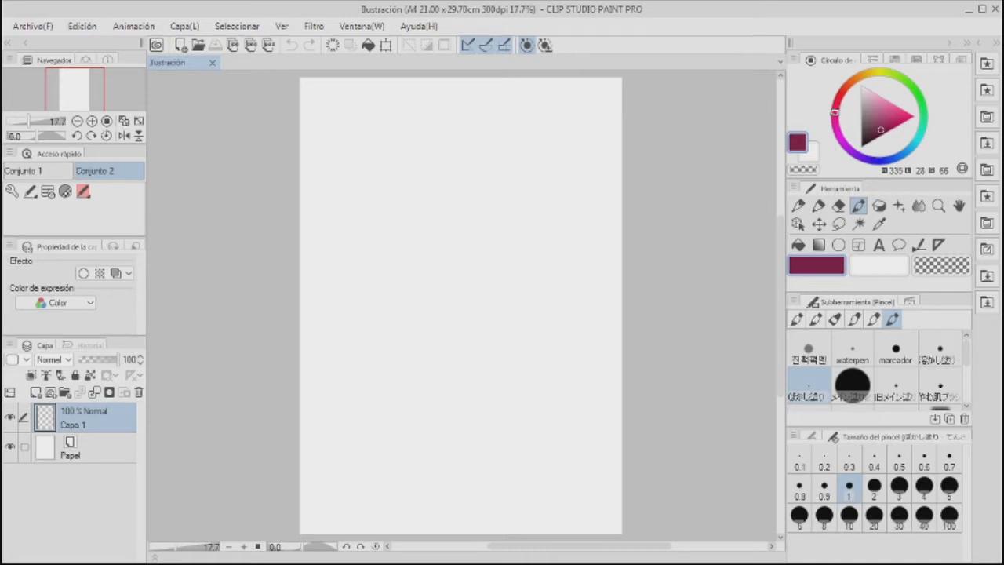
- Set the drawing colour to black
drag(889, 141, 861, 148)
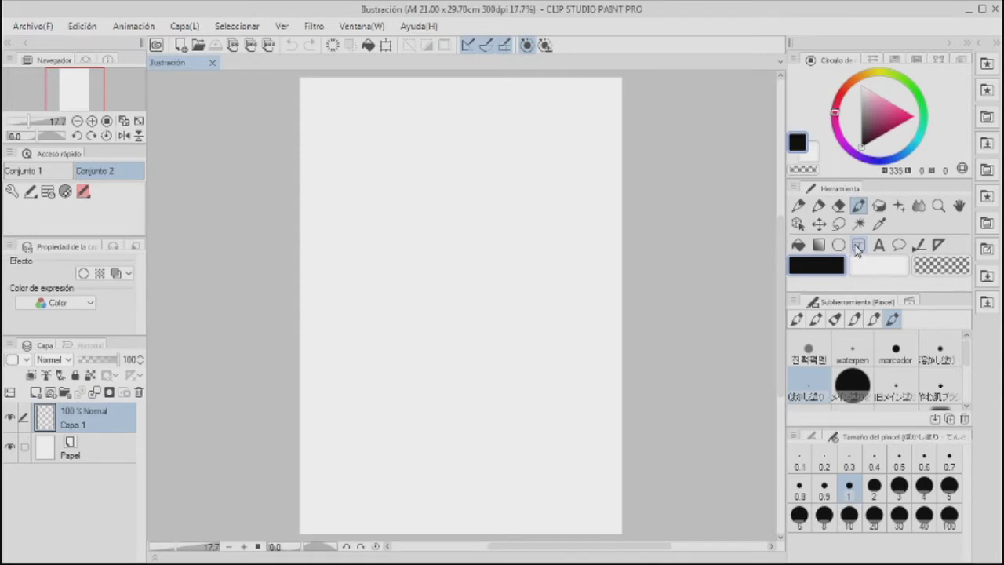
- Look through the sub-tools and brush sizes offered by the pen, eraser, airbrush, decoration, blending and pencil tools
click(819, 207)
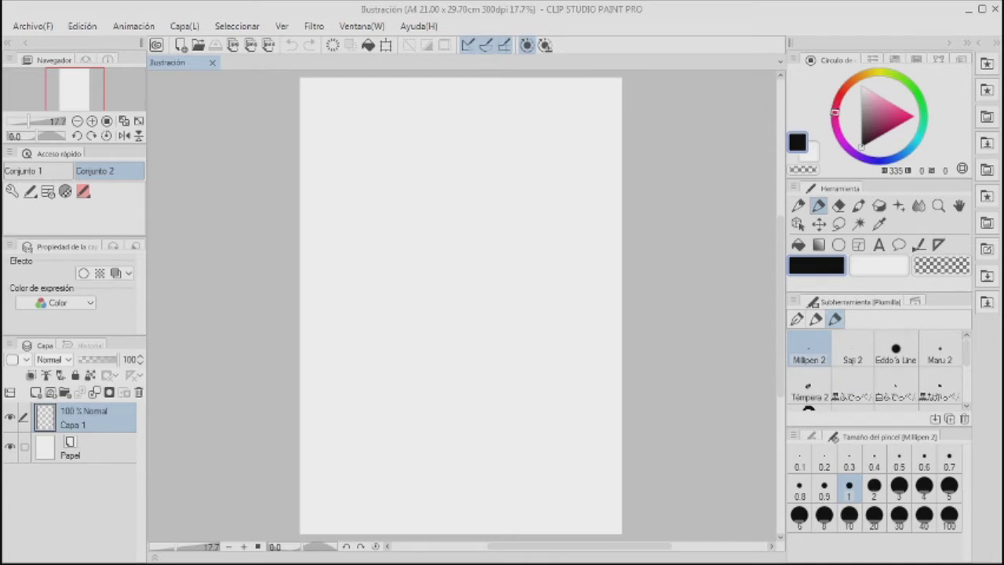
click(839, 206)
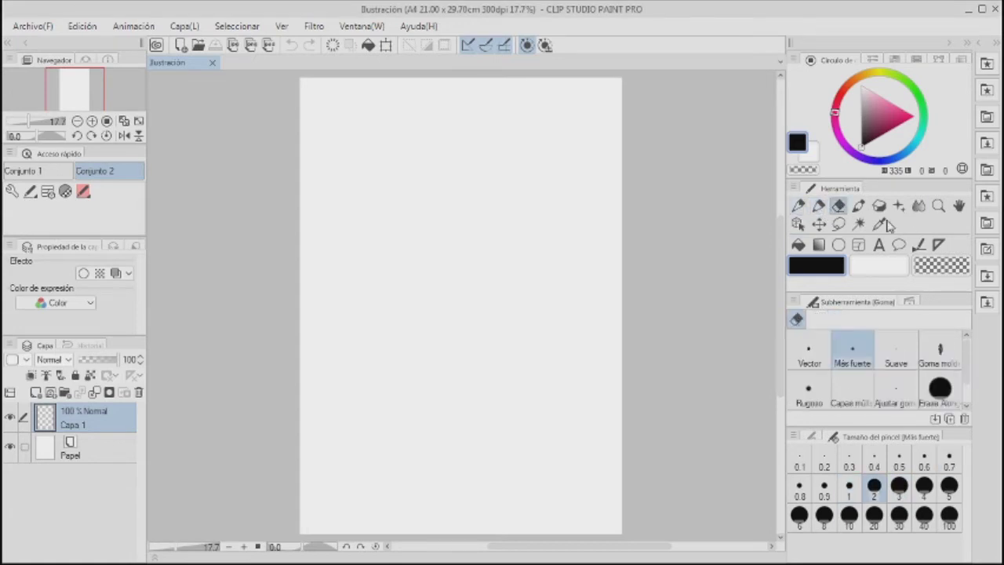
click(878, 206)
click(899, 206)
click(919, 205)
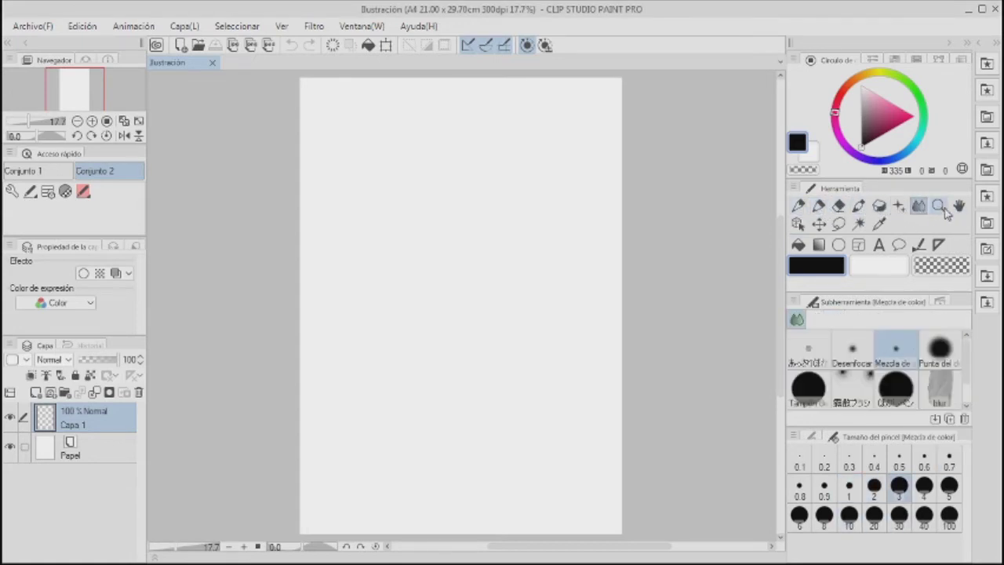
click(958, 205)
click(798, 206)
click(818, 205)
click(839, 206)
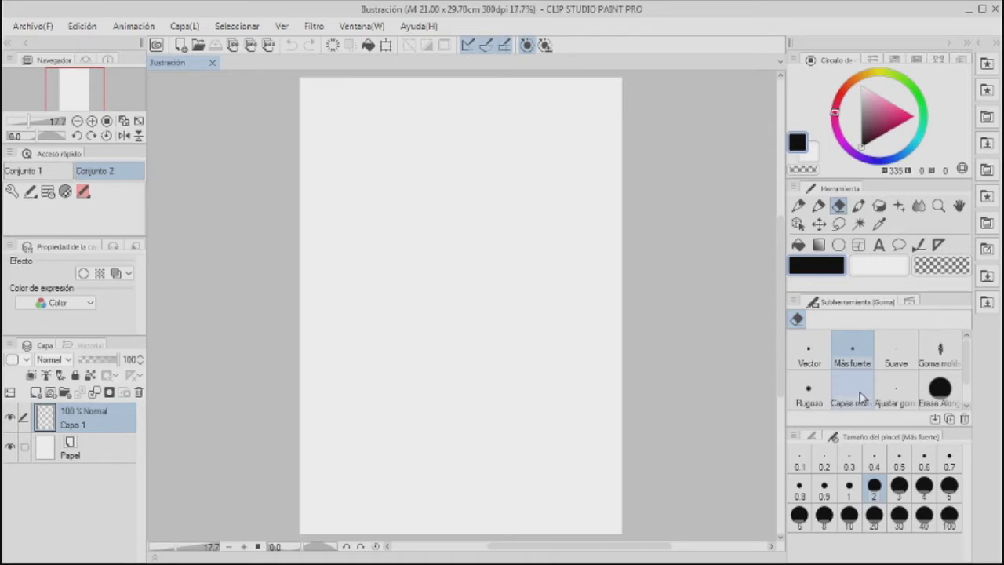
- Scribble a zigzag test stroke in the page's upper left area with the HiBipencil (ver.2) pencil at size 3
click(798, 206)
mouse_move(969, 367)
mouse_down()
mouse_move(965, 341)
mouse_move(966, 389)
mouse_move(966, 356)
mouse_up()
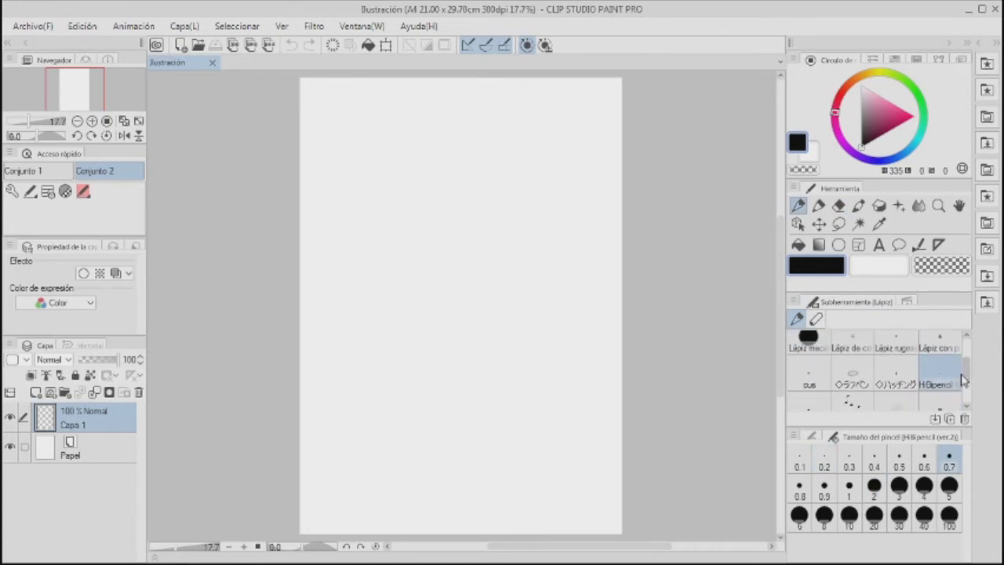
click(950, 455)
click(900, 496)
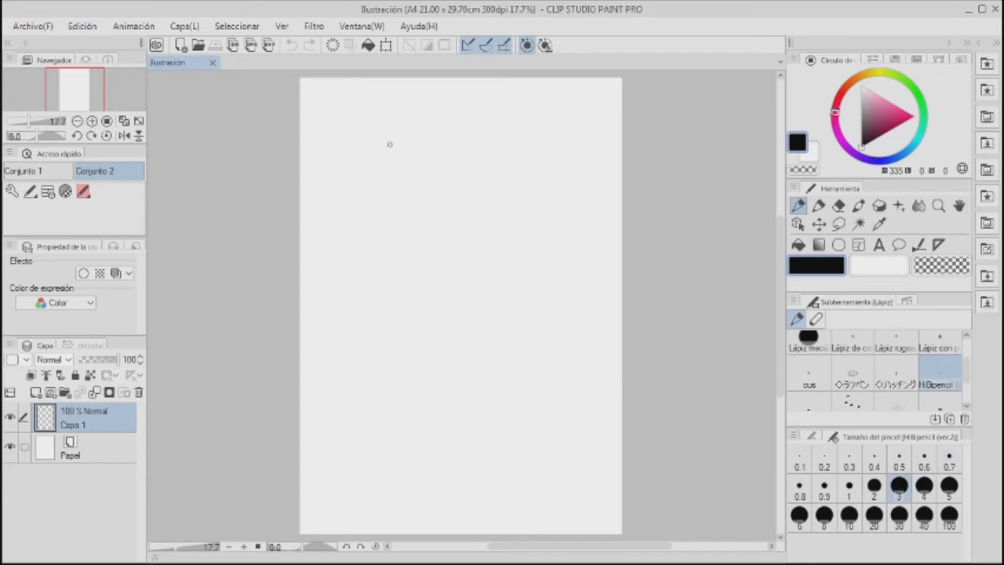
mouse_move(413, 143)
mouse_down()
mouse_move(423, 150)
mouse_move(409, 237)
mouse_up()
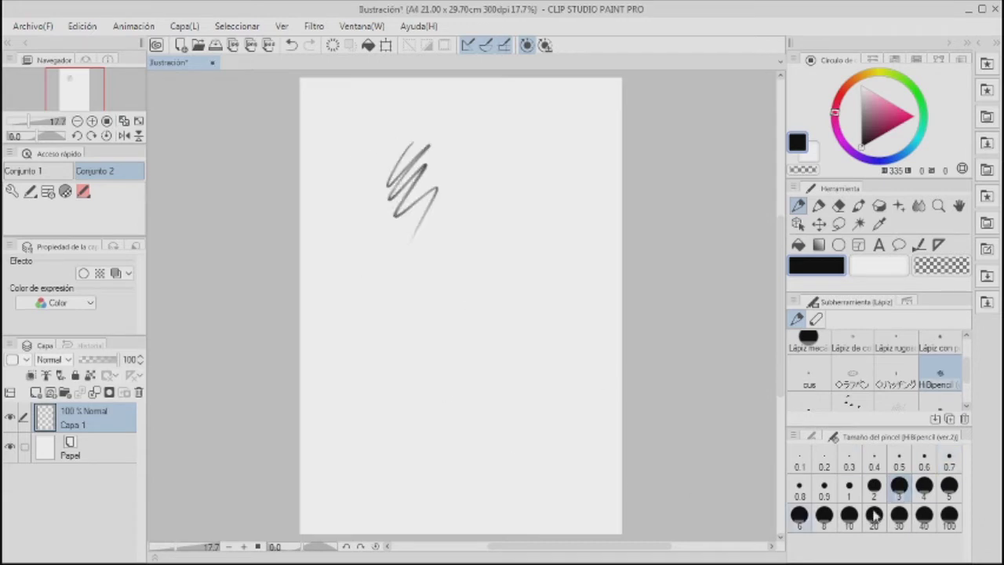
- Draw a group of short slanted test strokes and a wide curved line with the pencil at size 5
click(948, 488)
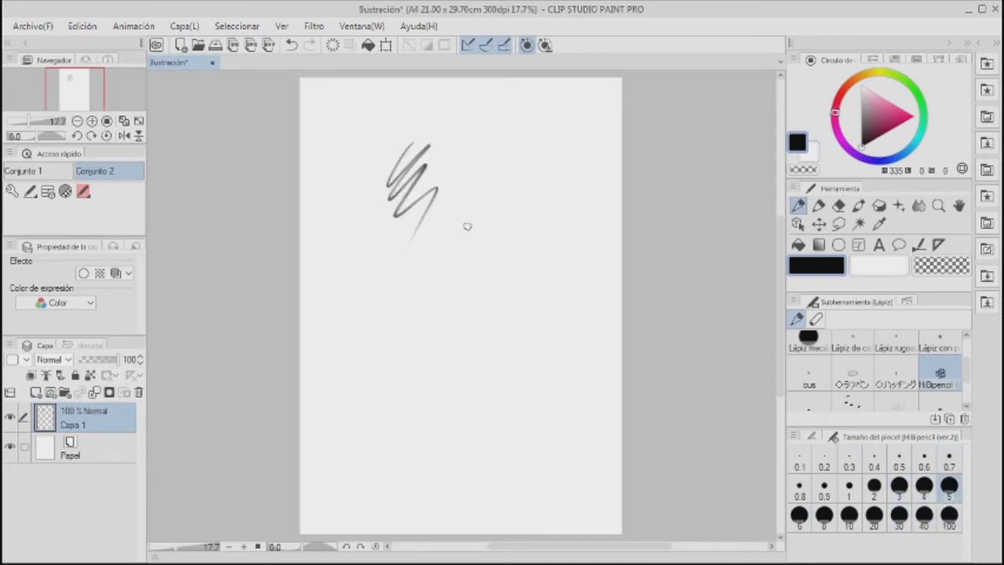
mouse_move(466, 224)
mouse_down()
mouse_move(447, 265)
mouse_move(465, 248)
mouse_move(460, 290)
mouse_up()
scroll(475, 242, up, 3)
drag(486, 221, 462, 295)
drag(487, 239, 473, 318)
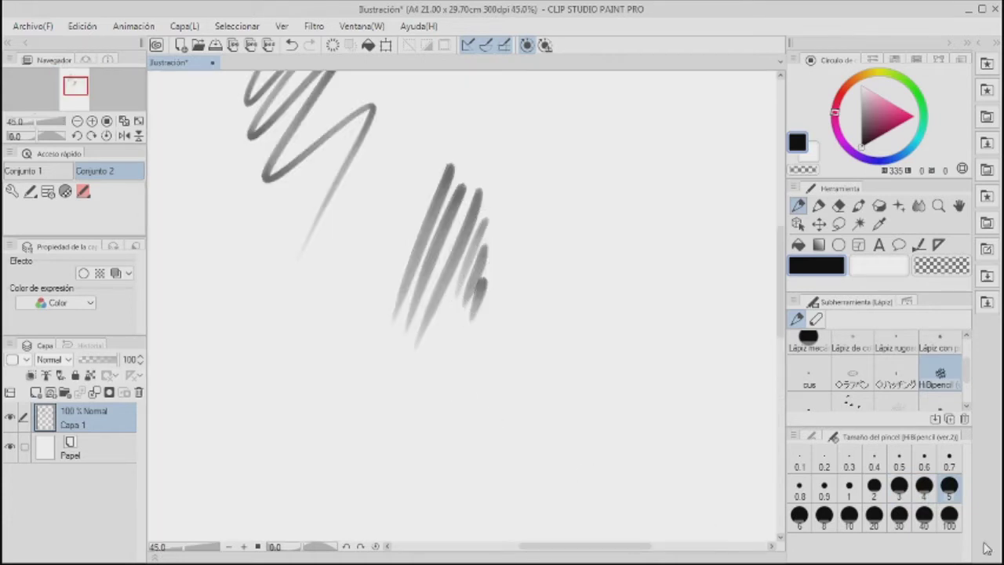
mouse_move(543, 160)
mouse_down()
mouse_move(524, 220)
mouse_move(527, 259)
mouse_move(513, 259)
mouse_move(527, 246)
mouse_move(579, 320)
mouse_move(601, 316)
mouse_move(670, 250)
mouse_up()
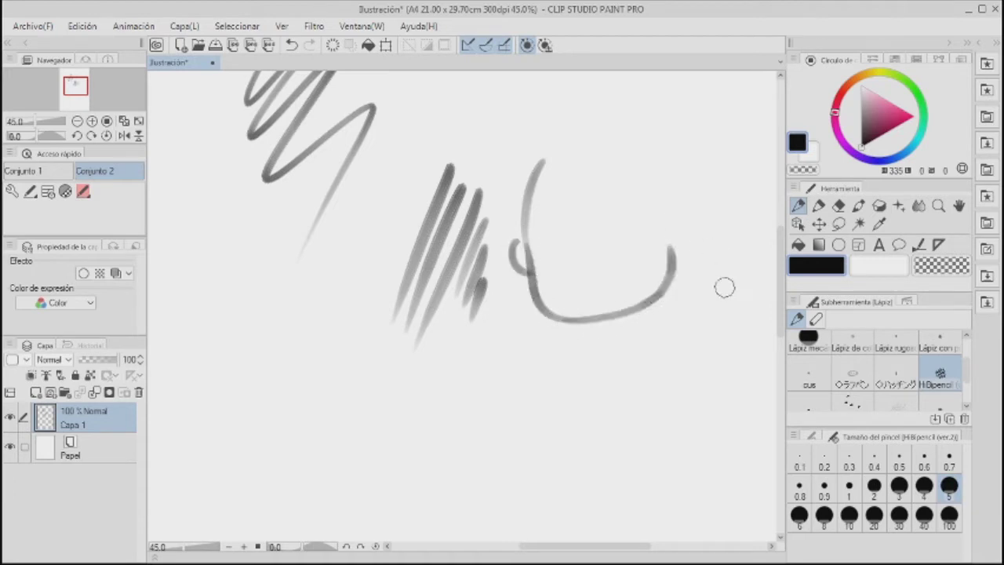
scroll(692, 414, down, 4)
key(ctrl+plus)
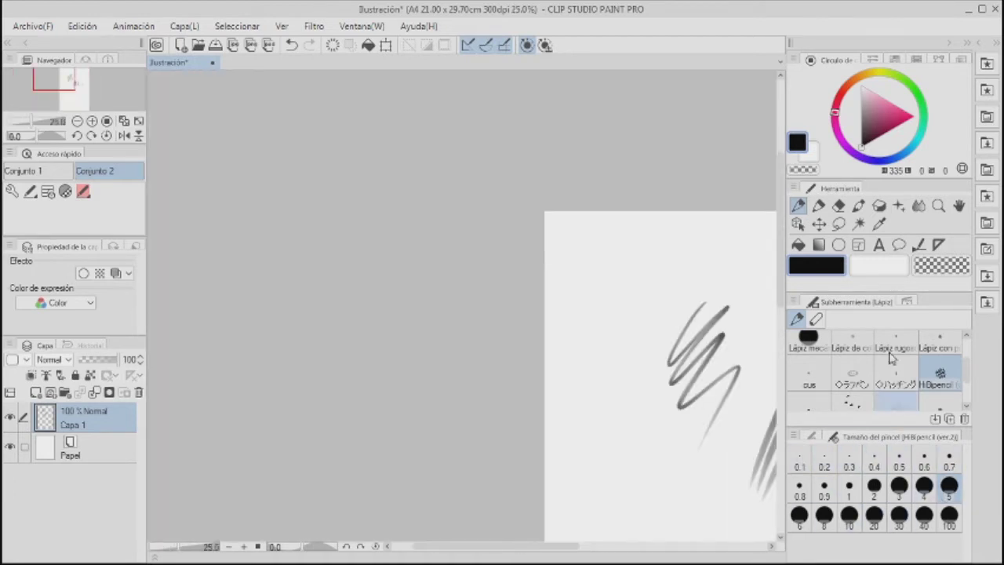
- Draw slanted sample strokes above the curved pencil line with the Millipen 2, Saji 2 and Eddo's Line pens
click(818, 205)
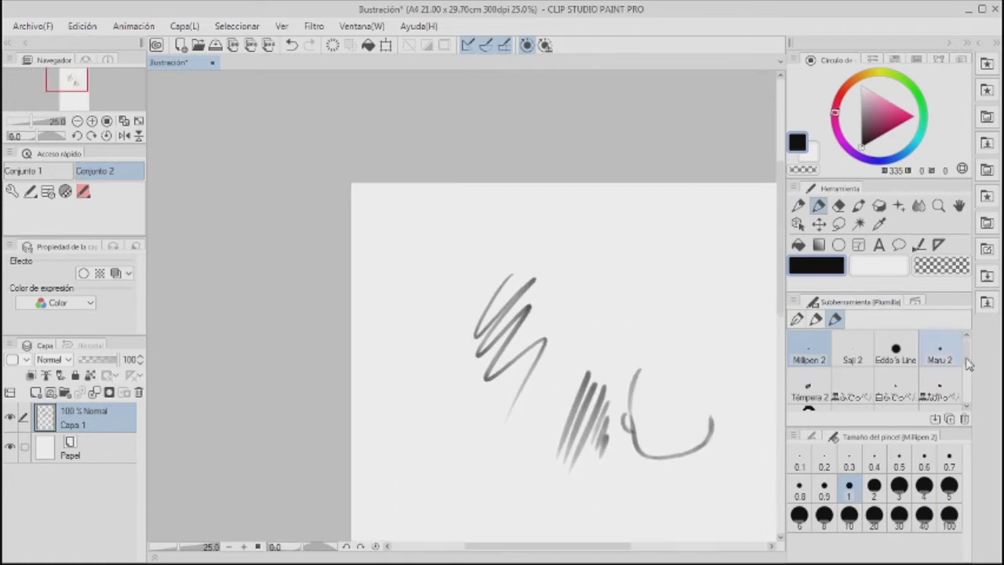
mouse_move(966, 345)
mouse_down()
mouse_move(967, 378)
mouse_move(968, 347)
mouse_up()
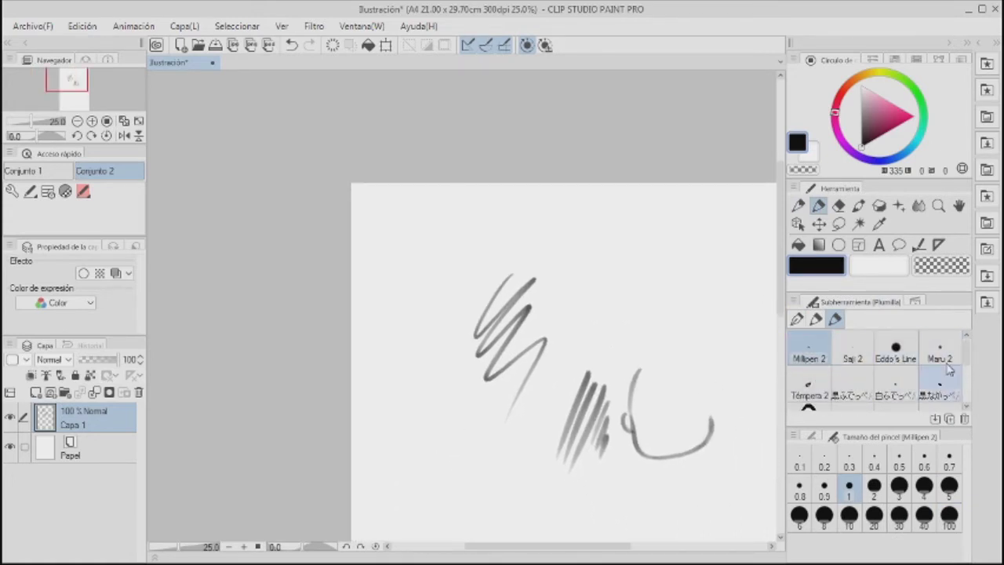
click(815, 319)
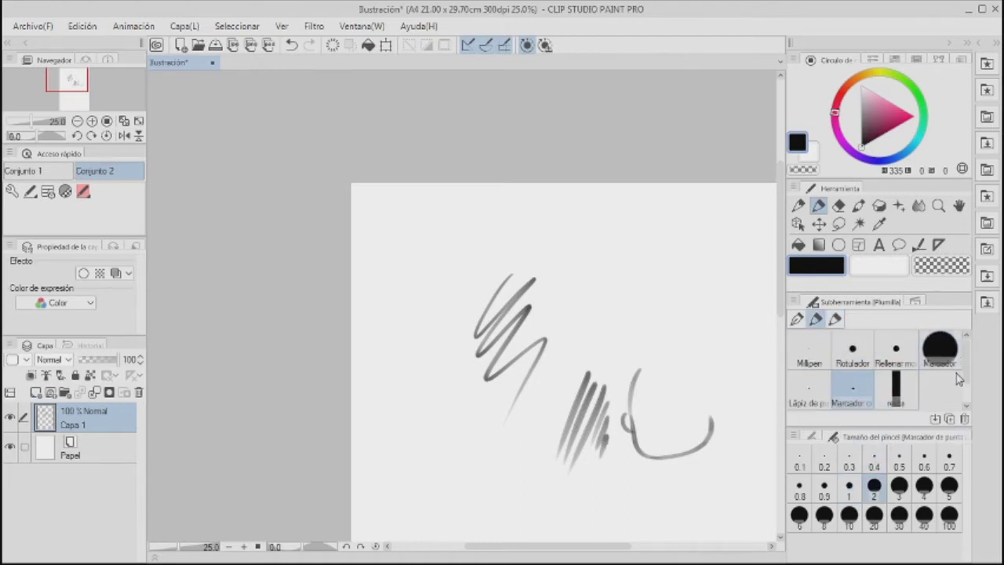
mouse_move(967, 363)
mouse_down()
mouse_move(968, 373)
mouse_move(967, 353)
mouse_up()
click(835, 319)
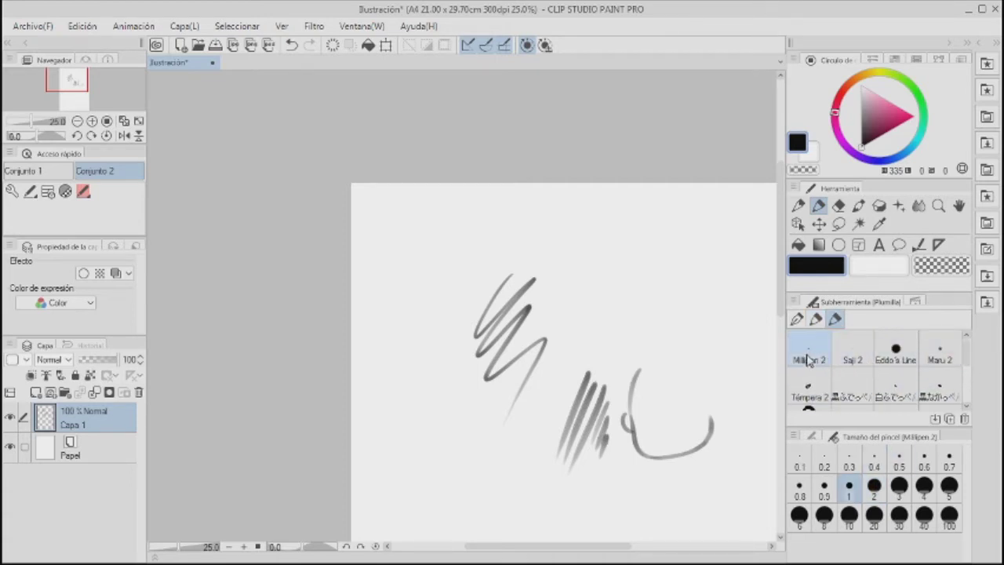
drag(644, 255, 616, 301)
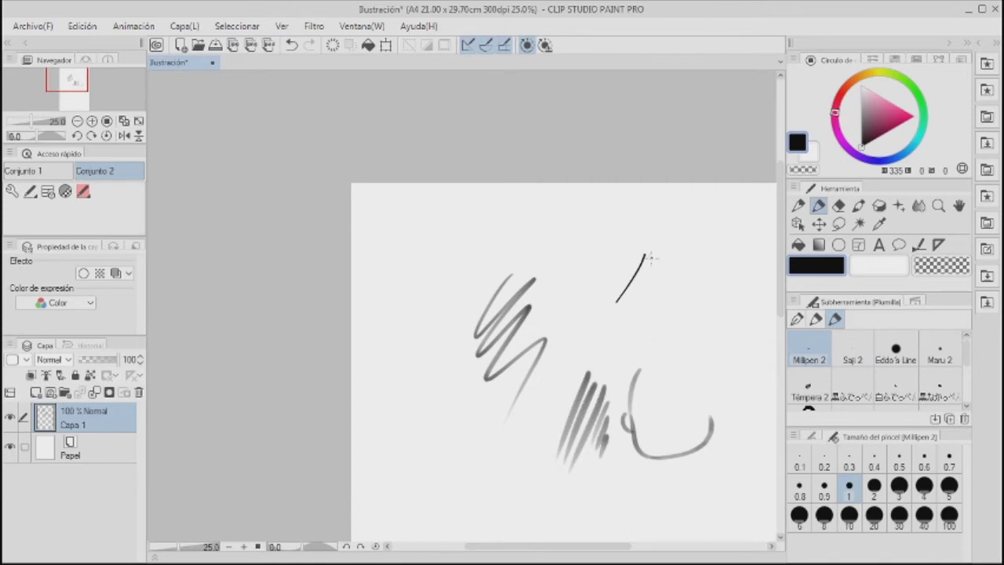
drag(650, 255, 629, 306)
click(853, 351)
mouse_move(663, 260)
mouse_down()
mouse_move(636, 312)
mouse_move(682, 268)
mouse_up()
click(895, 351)
drag(648, 317, 674, 265)
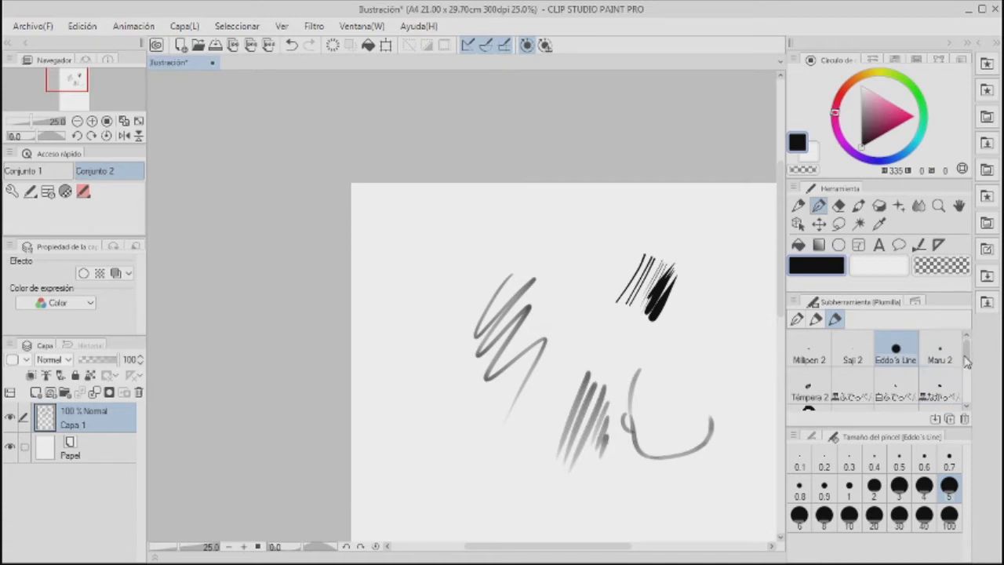
- Paint a dense patch of test strokes beside the pen samples with the Témpera 2 pen at size 3
scroll(856, 382, down, 1)
click(809, 372)
mouse_move(682, 301)
mouse_down()
mouse_move(666, 321)
mouse_move(679, 328)
mouse_up()
scroll(644, 330, up, 3)
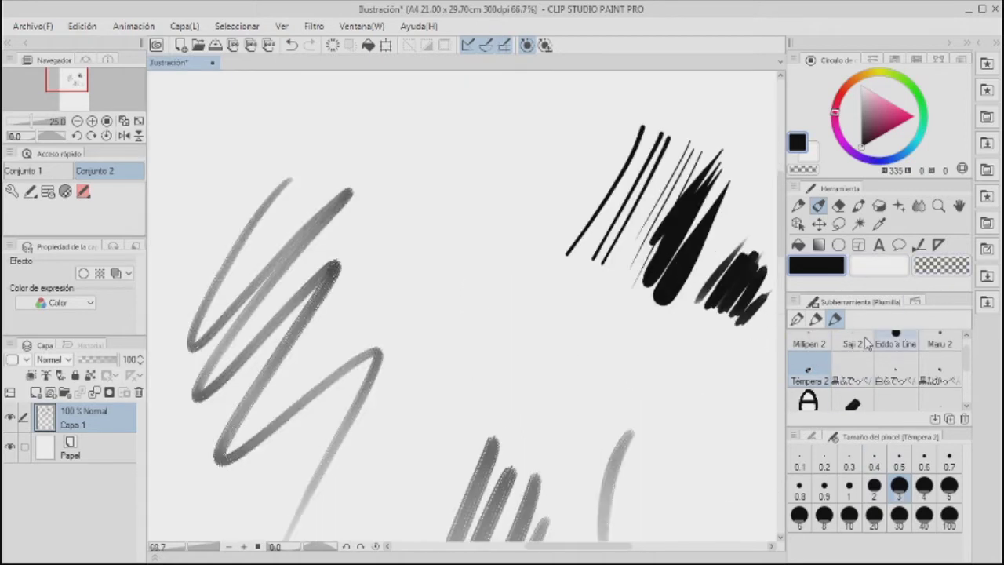
mouse_move(745, 313)
mouse_down()
mouse_move(685, 373)
mouse_move(707, 336)
mouse_up()
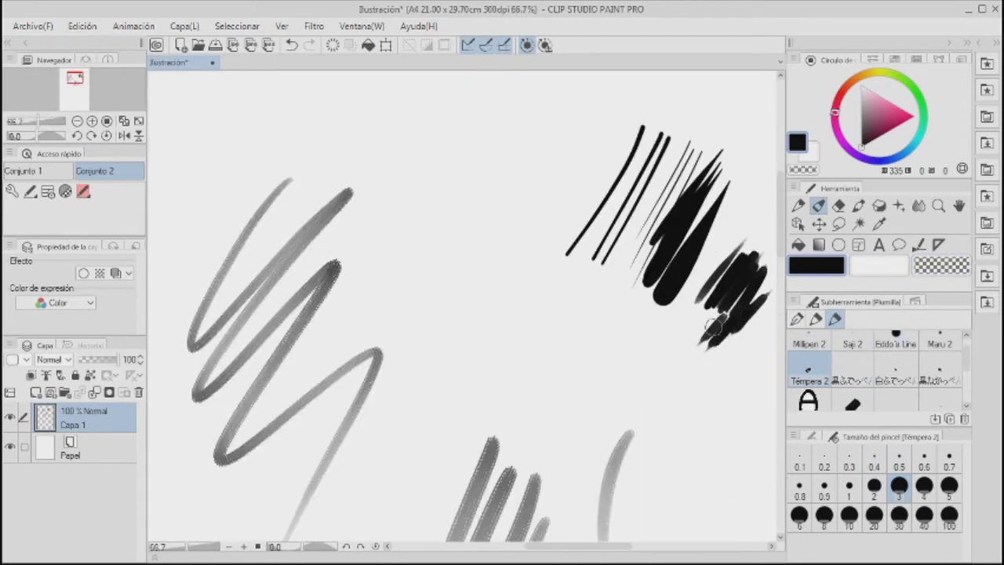
drag(616, 549, 642, 551)
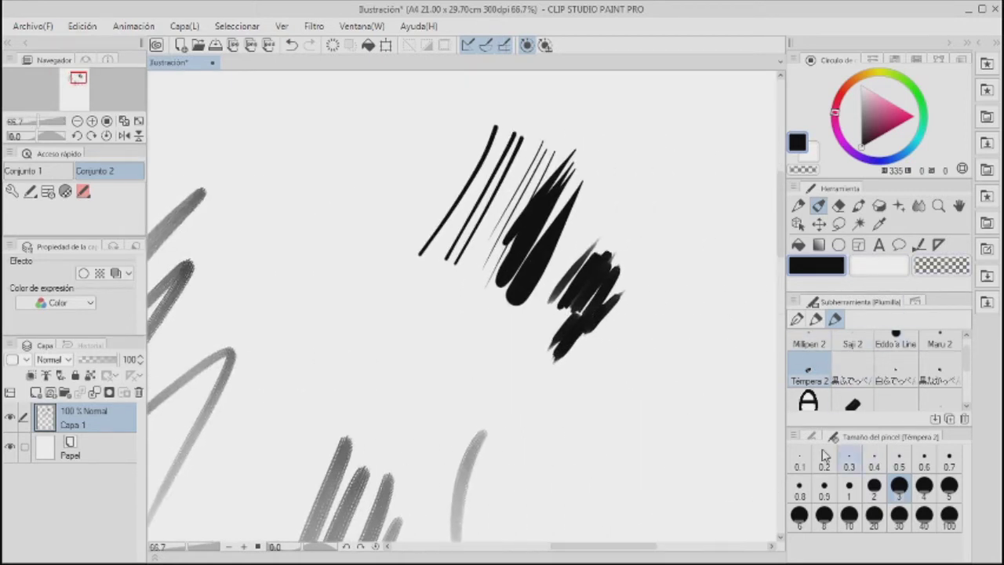
mouse_move(626, 345)
mouse_down()
mouse_move(621, 305)
mouse_move(594, 357)
mouse_up()
drag(632, 304, 609, 329)
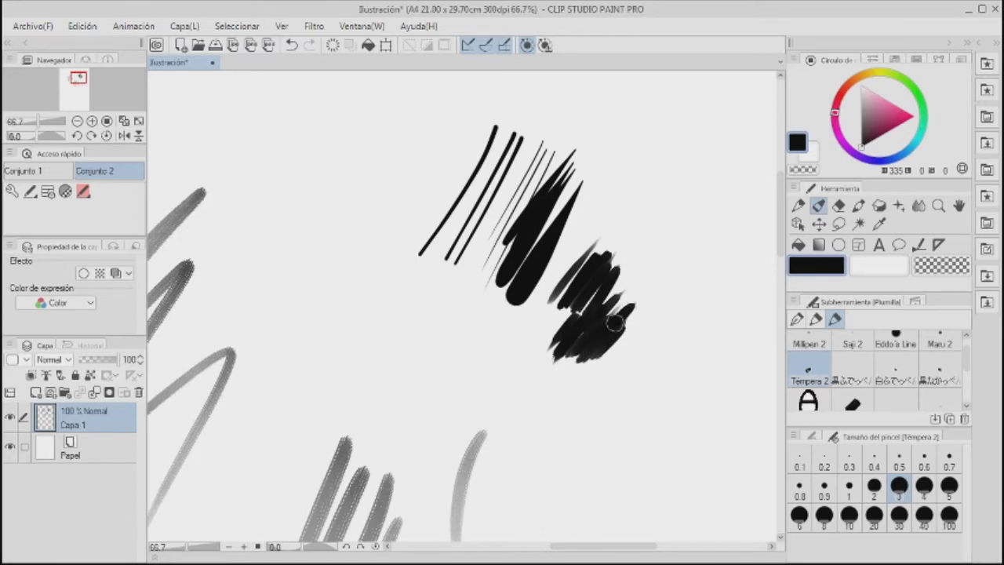
- Smudge the Témpera patch with the blending brush that has a hatched texture preview, at size 2
drag(969, 361, 970, 389)
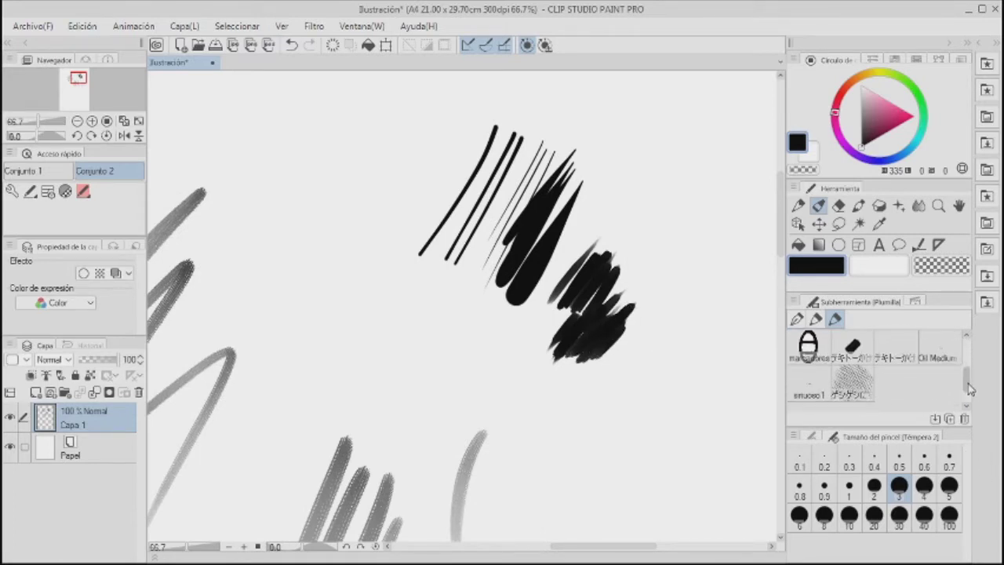
click(862, 384)
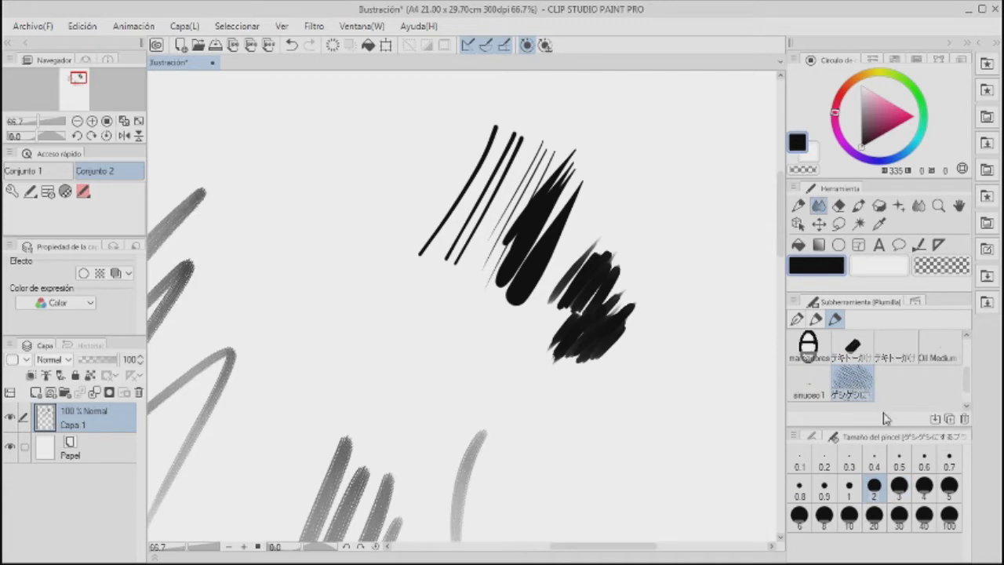
mouse_move(573, 367)
mouse_down()
mouse_move(560, 353)
mouse_move(567, 332)
mouse_move(553, 329)
mouse_move(578, 302)
mouse_move(541, 286)
mouse_move(569, 291)
mouse_move(552, 293)
mouse_move(558, 315)
mouse_move(592, 343)
mouse_move(600, 373)
mouse_move(557, 319)
mouse_move(594, 350)
mouse_move(618, 434)
mouse_up()
scroll(664, 486, down, 2)
scroll(664, 486, down, 1)
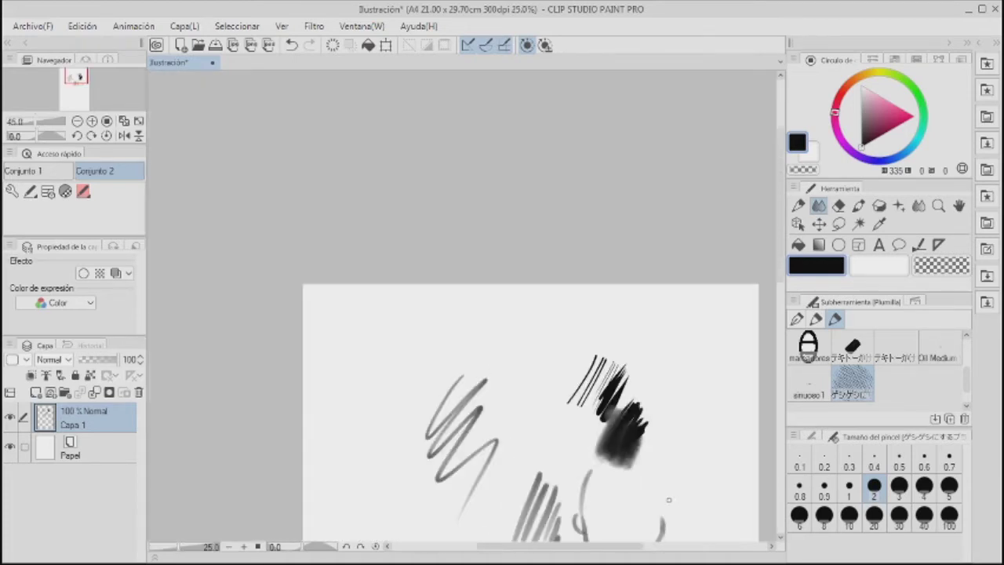
scroll(670, 462, down, 1)
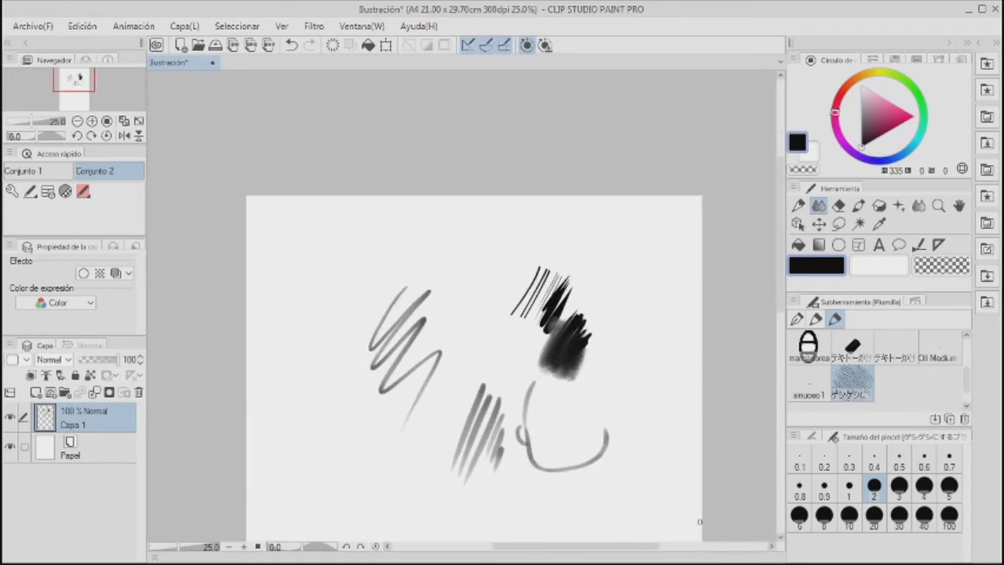
- Clear all test strokes from layer Capa 1 and hide the layer
key(Delete)
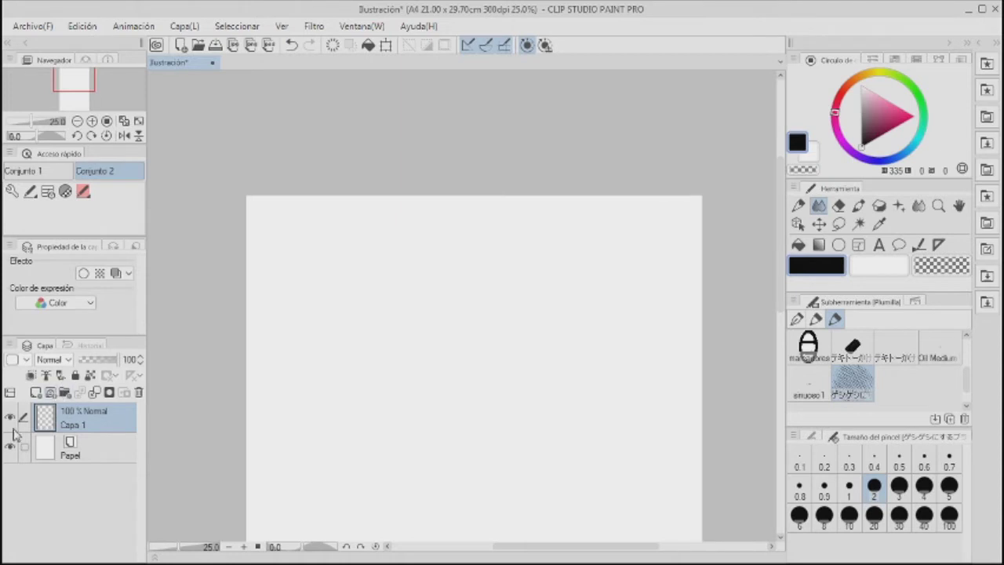
click(10, 418)
- Add a vector layer and draw the left side of an animal's head on it with HiBipencil (ver.2) at size 2
click(50, 392)
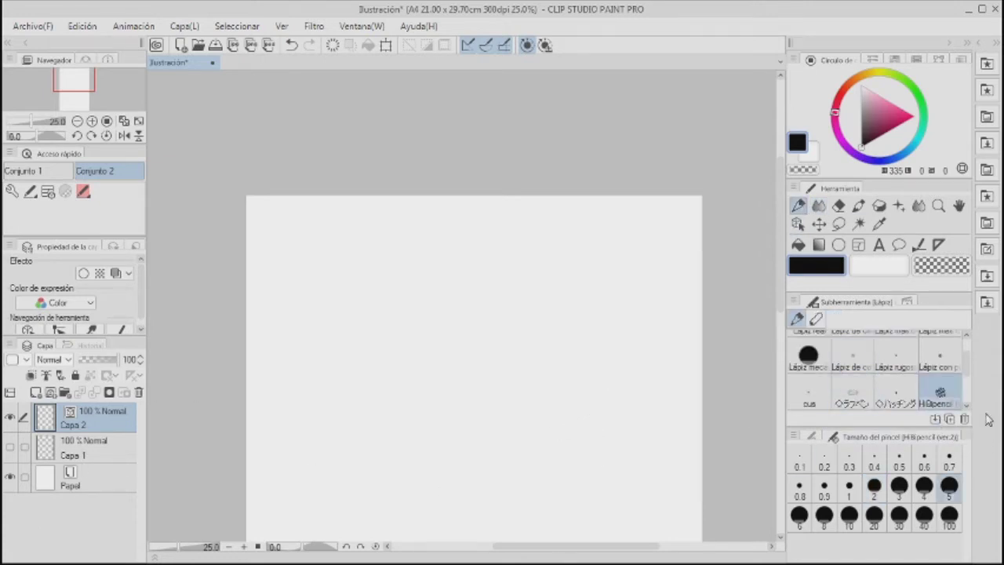
click(873, 487)
drag(475, 359, 471, 244)
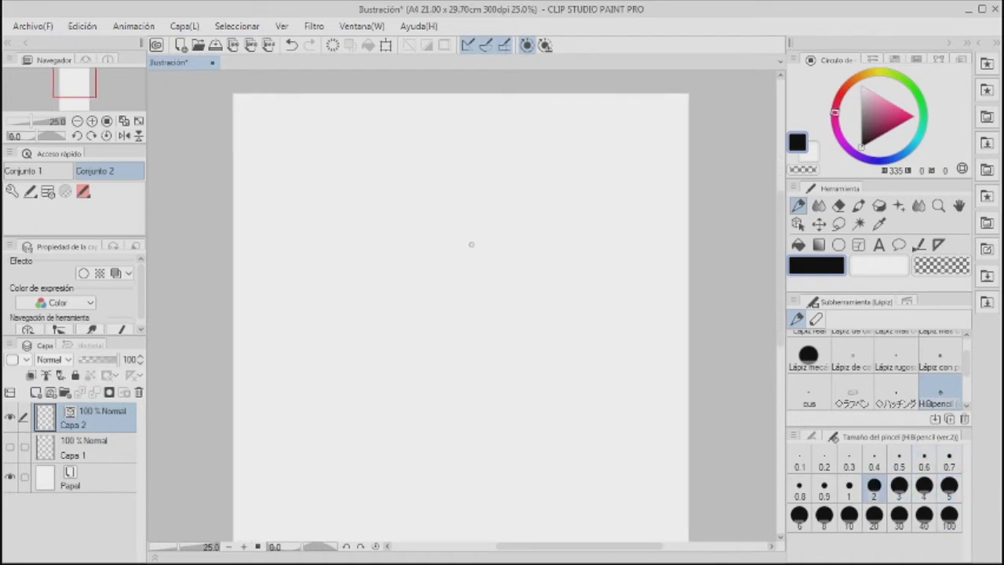
scroll(451, 228, up, 1)
scroll(439, 240, down, 1)
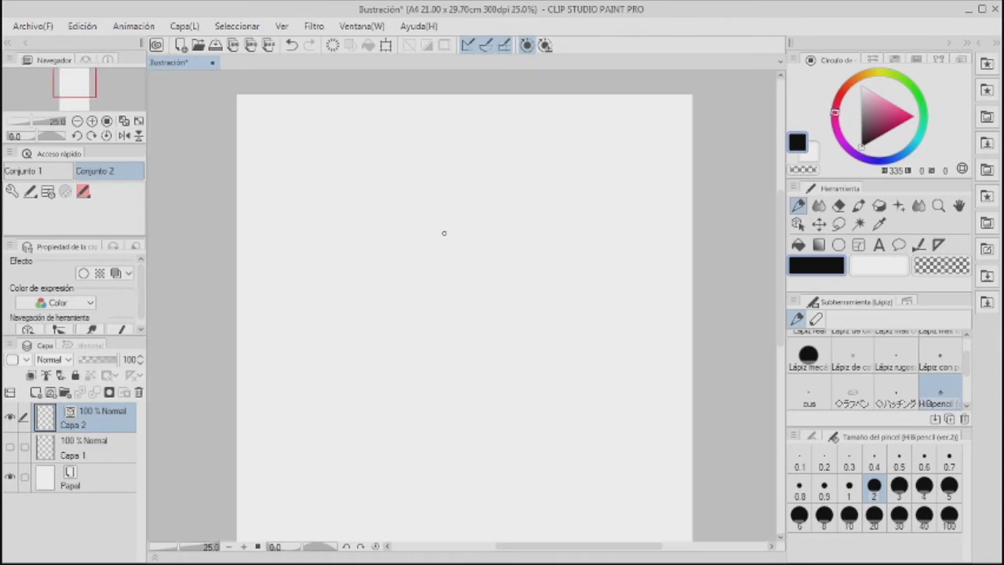
scroll(424, 214, up, 1)
mouse_move(418, 192)
mouse_down()
mouse_move(389, 239)
mouse_move(385, 302)
mouse_move(454, 321)
mouse_up()
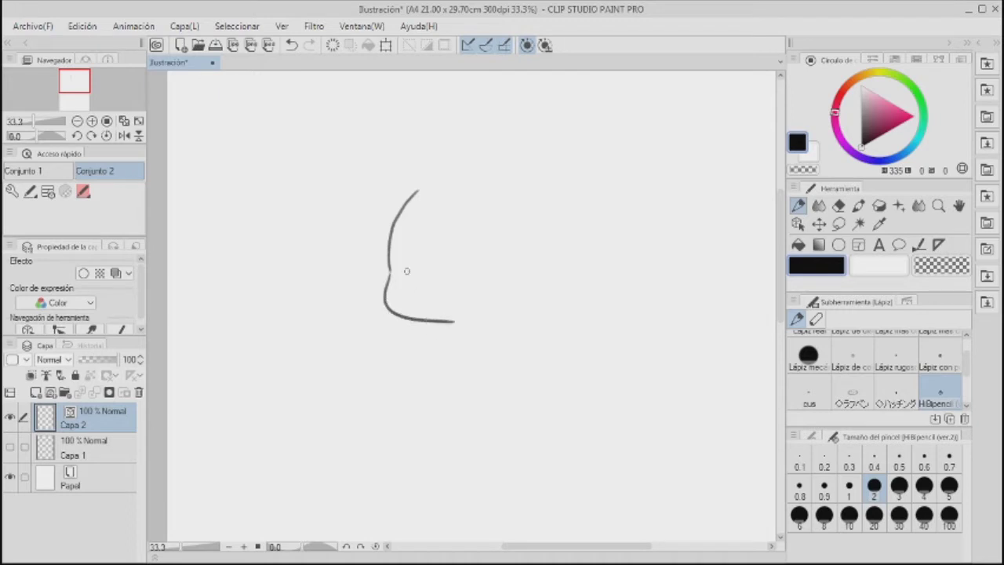
- Draw two glossy round eyes and a heart-shaped nose with a smiling mouth, plus a second line crossing the forehead outline
mouse_move(400, 265)
mouse_down()
mouse_move(403, 277)
mouse_move(415, 263)
mouse_move(409, 276)
mouse_up()
mouse_move(433, 281)
mouse_down()
mouse_move(461, 296)
mouse_move(485, 267)
mouse_move(487, 275)
mouse_up()
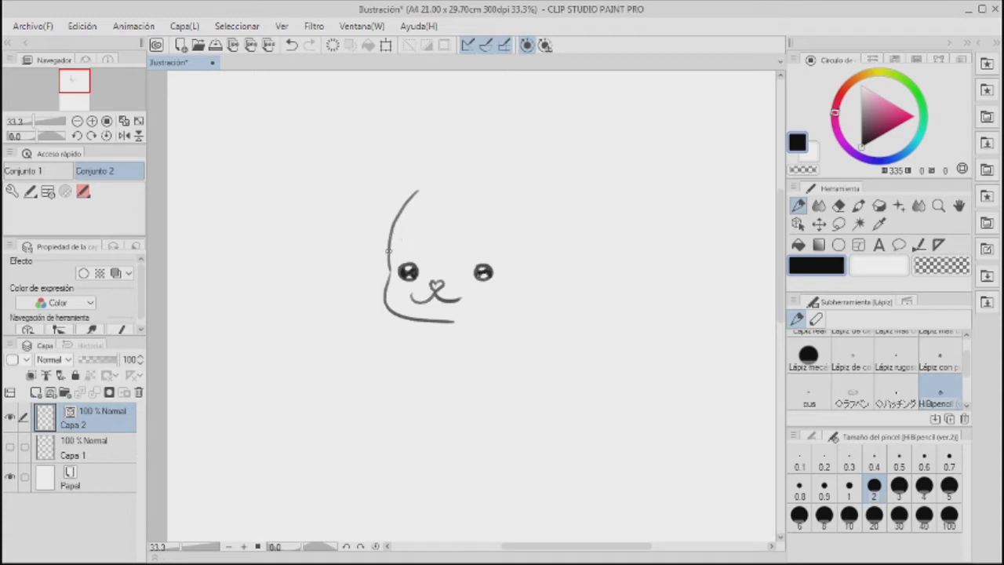
mouse_move(390, 229)
mouse_down()
mouse_move(401, 209)
mouse_move(421, 203)
mouse_up()
- Remove the stray upper branch of the crossing forehead lines with the Vector eraser at size 0.5
click(838, 206)
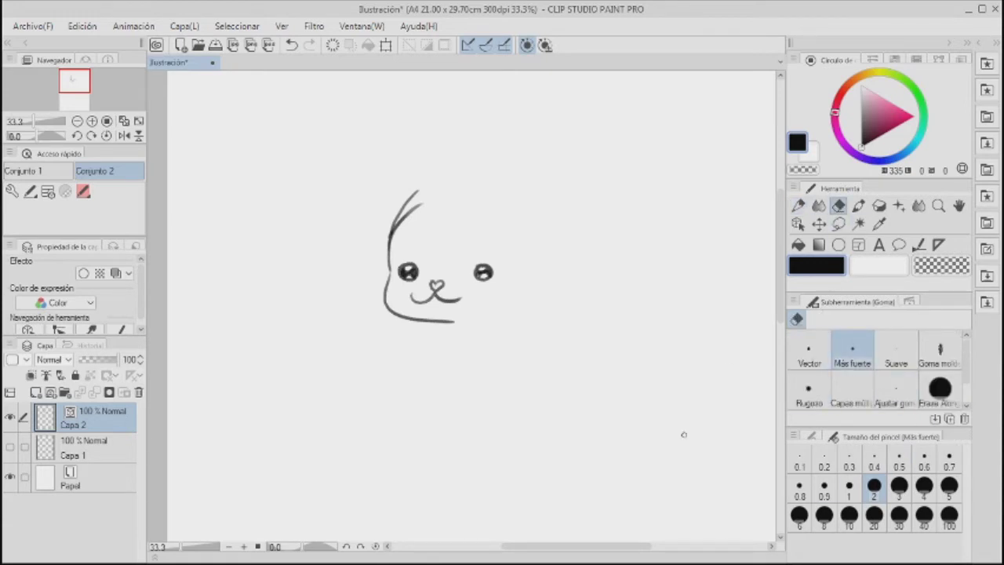
click(819, 350)
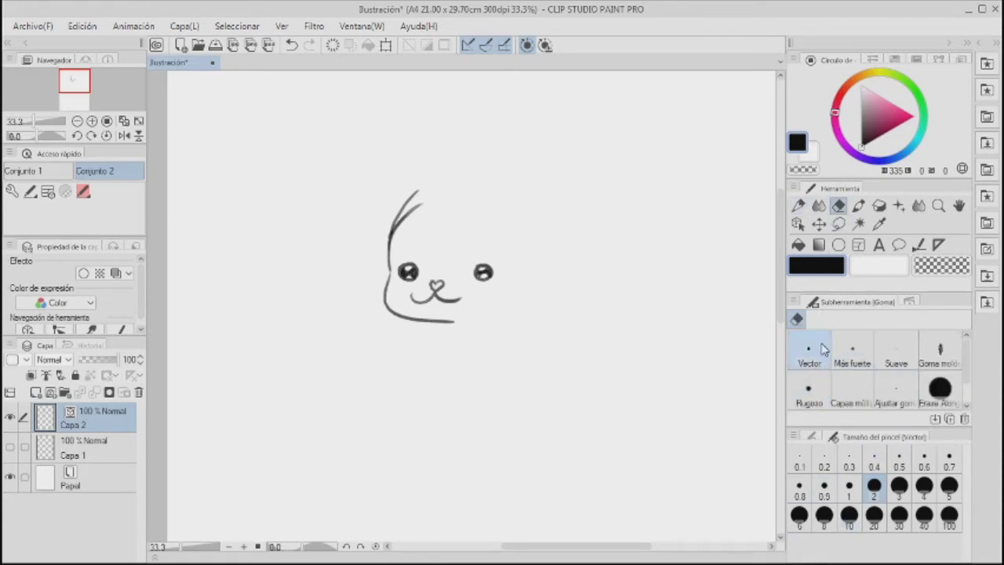
click(898, 461)
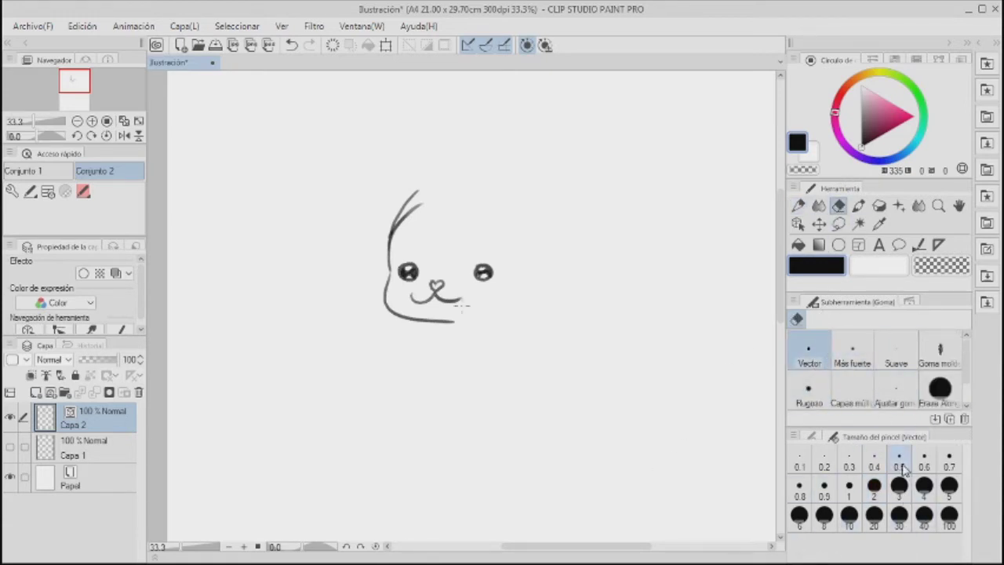
click(401, 211)
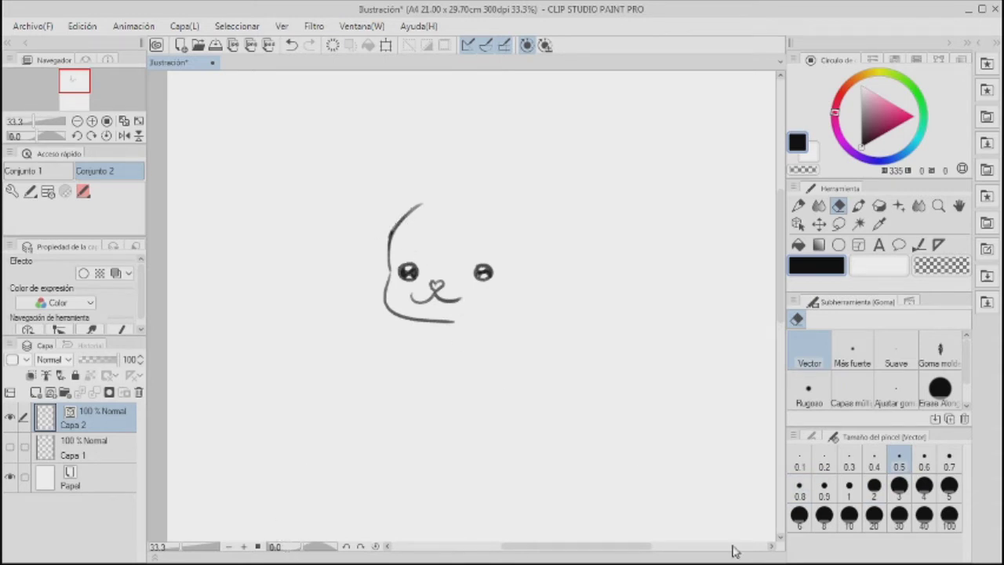
- Draw both ears, the wavy top of the head, the right cheek and a short neck line with HiBipencil (ver.2) at size 2
click(798, 206)
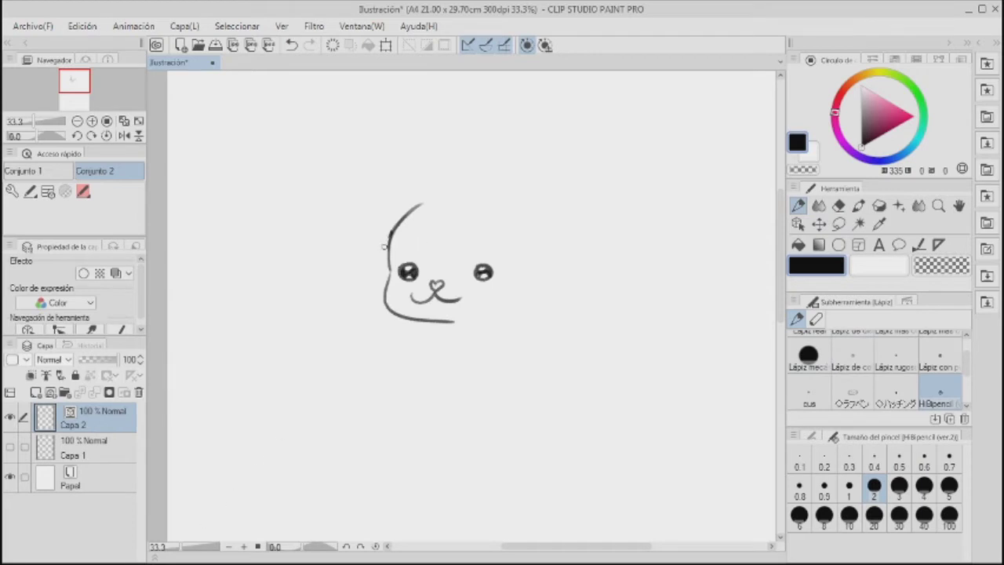
drag(387, 233, 400, 213)
mouse_move(388, 255)
mouse_down()
mouse_move(378, 207)
mouse_move(384, 228)
mouse_move(381, 204)
mouse_move(402, 180)
mouse_move(436, 200)
mouse_move(504, 211)
mouse_up()
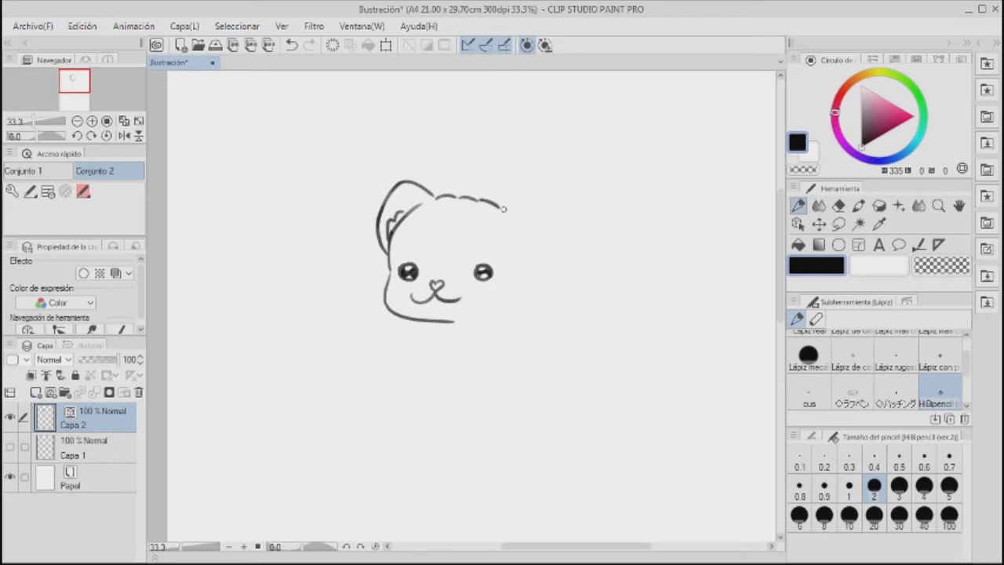
mouse_move(505, 206)
mouse_down()
mouse_move(537, 201)
mouse_move(539, 258)
mouse_move(523, 238)
mouse_move(523, 252)
mouse_move(541, 258)
mouse_move(532, 288)
mouse_up()
drag(416, 320, 392, 362)
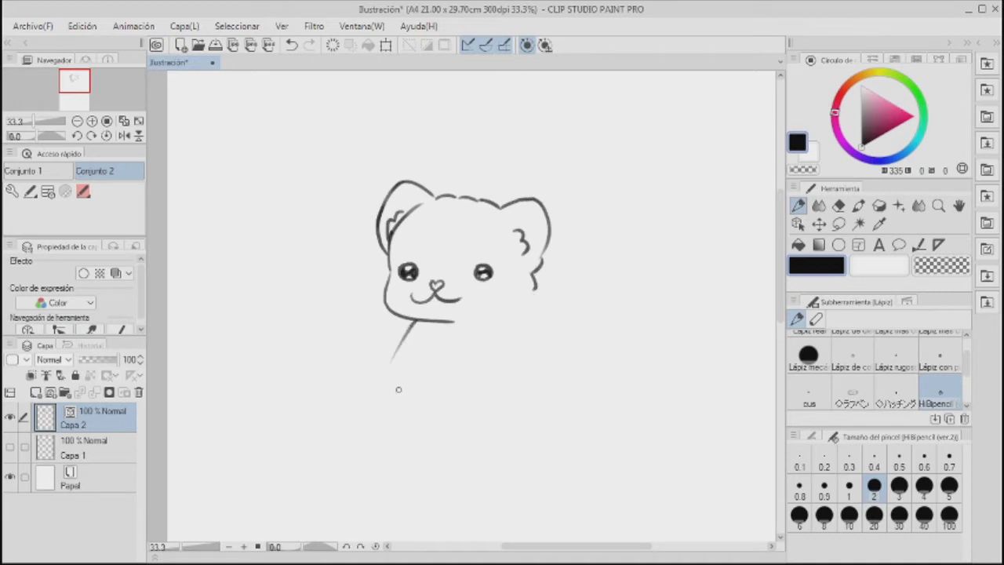
- Extend the right cheek fur downward and add a heart on the forehead and short detail strokes inside both ears
drag(532, 289, 531, 301)
drag(438, 245, 443, 253)
mouse_move(506, 220)
mouse_down()
mouse_move(531, 210)
mouse_move(532, 235)
mouse_up()
drag(399, 190, 410, 201)
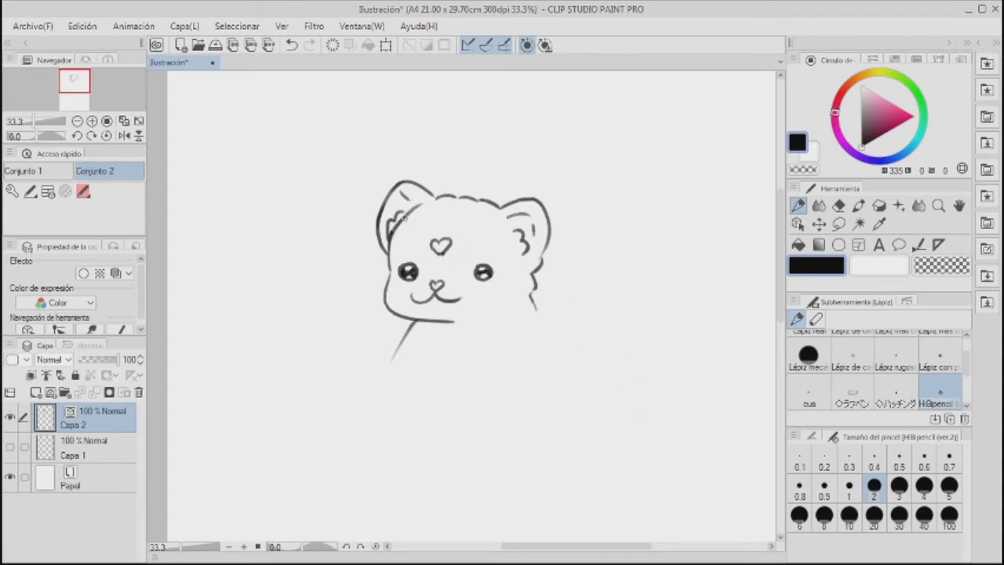
- Erase the head outline running through the left ear with the Vector eraser
click(839, 206)
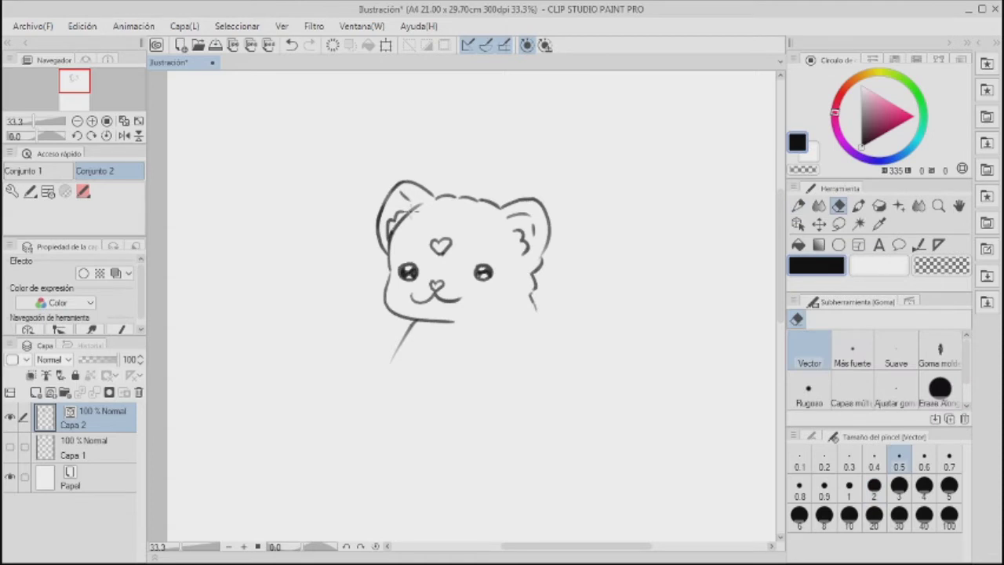
mouse_move(410, 220)
mouse_down()
mouse_move(403, 210)
mouse_move(389, 235)
mouse_up()
- Lengthen the right neck line, replace the left neck line with a wider shoulder curve and add a zigzag of chest fur
click(798, 205)
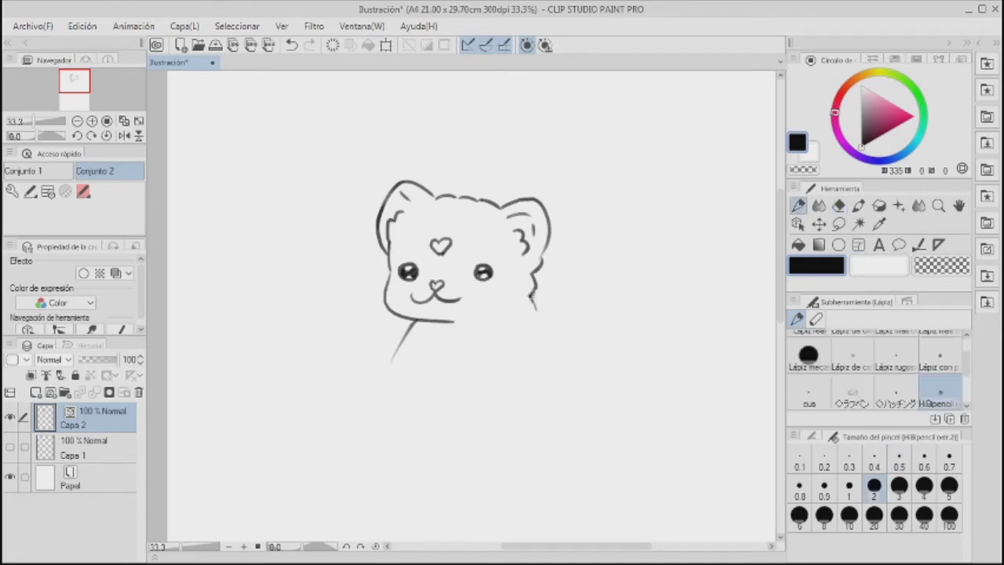
drag(529, 297, 540, 329)
drag(414, 319, 393, 363)
drag(409, 320, 362, 361)
mouse_move(430, 330)
mouse_down()
mouse_move(424, 347)
mouse_move(444, 365)
mouse_move(405, 497)
mouse_up()
click(838, 206)
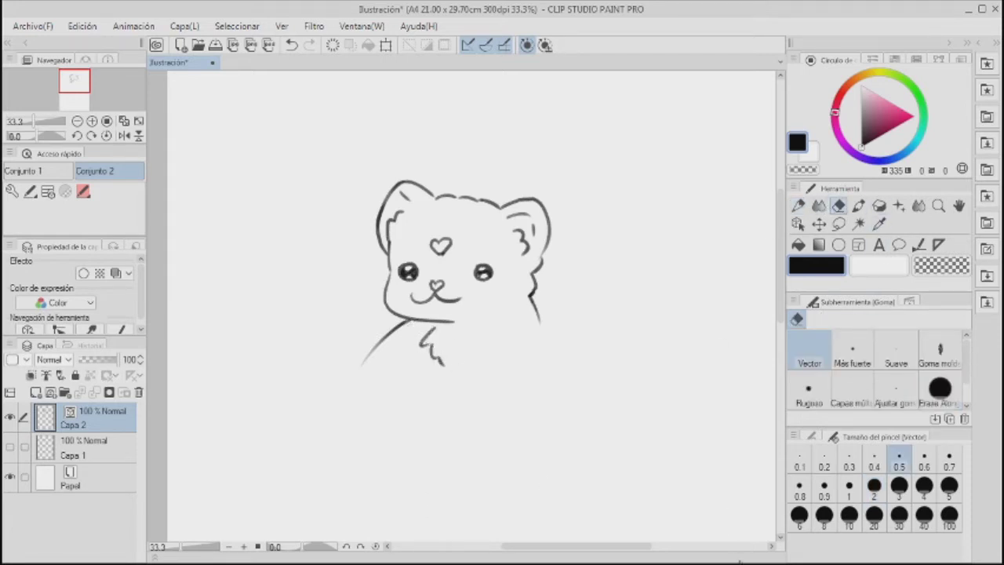
- Draw a lower, rounder tip across the left ear and erase the old tip with the Vector eraser
key(p)
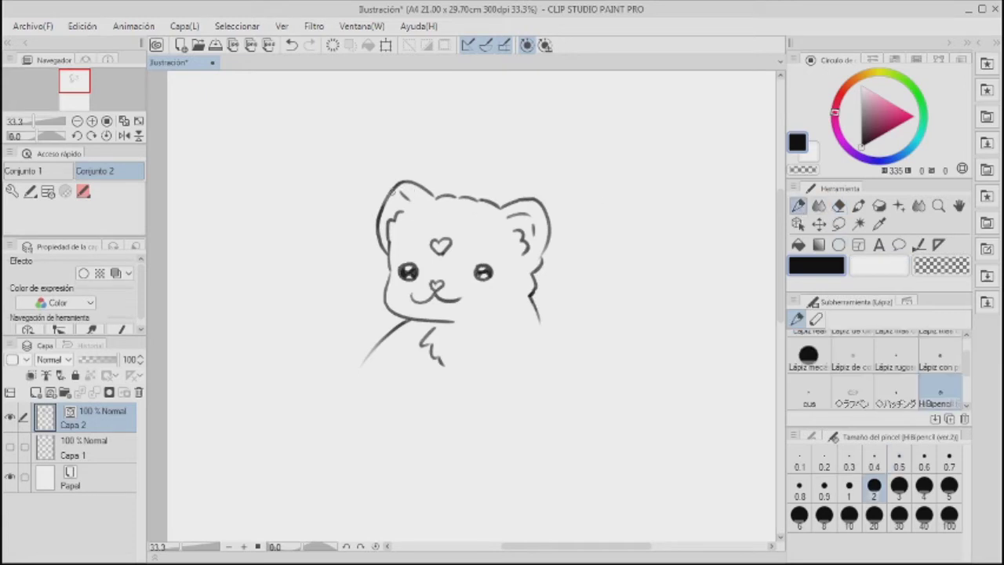
drag(392, 191, 418, 187)
key(e)
drag(401, 180, 410, 181)
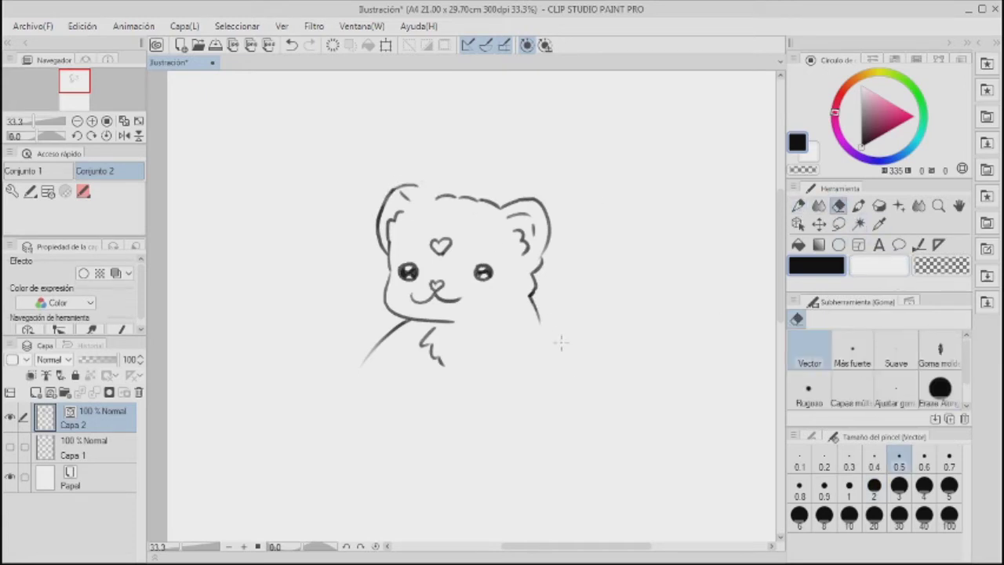
- Reconnect the left ear's tip to the head with the pencil and continue the right body outline downward
click(798, 205)
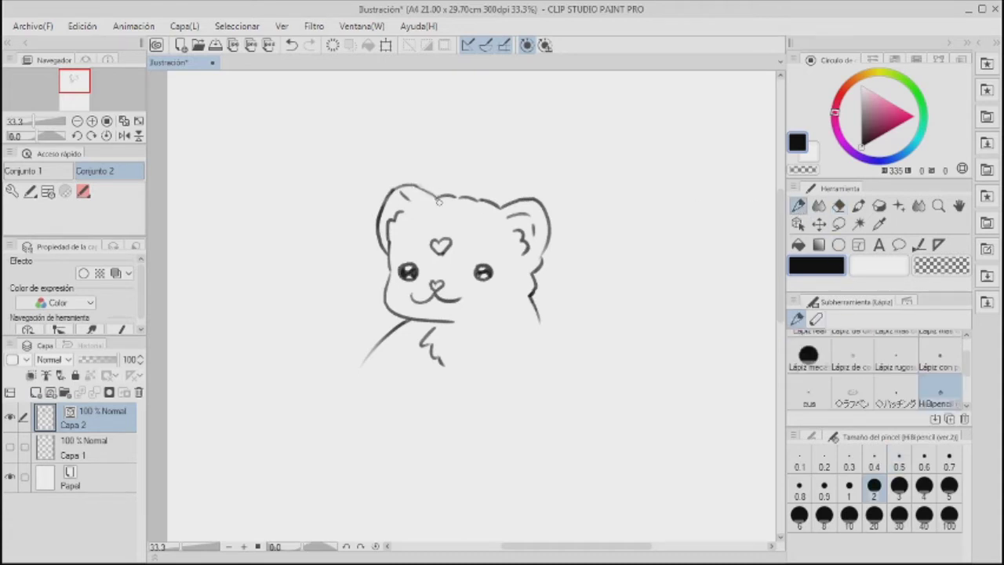
drag(417, 187, 451, 197)
drag(542, 332, 553, 361)
drag(539, 321, 552, 362)
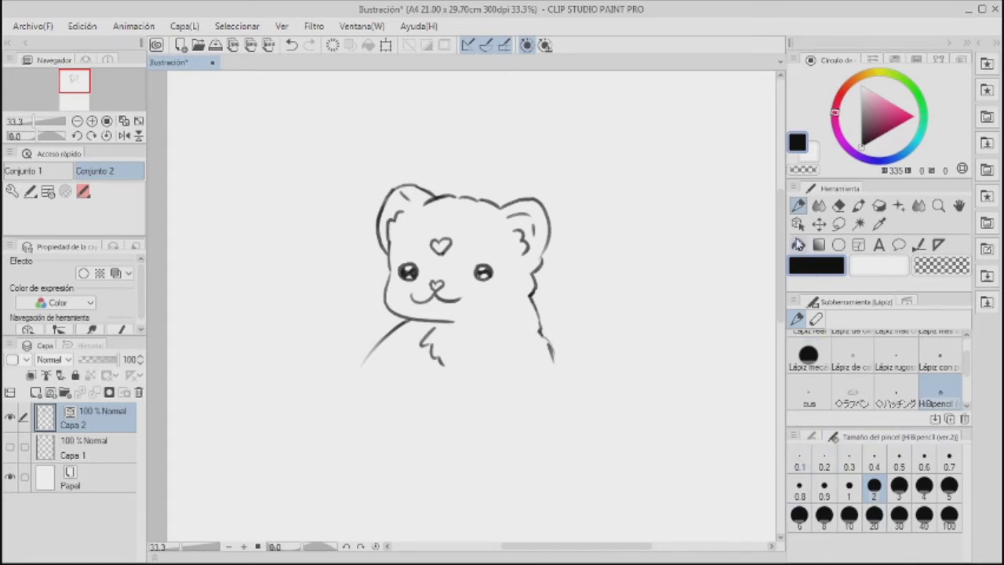
- Show the vector lines' properties with the Object tool and recolour the sketch on Capa 2 dark brown
click(797, 223)
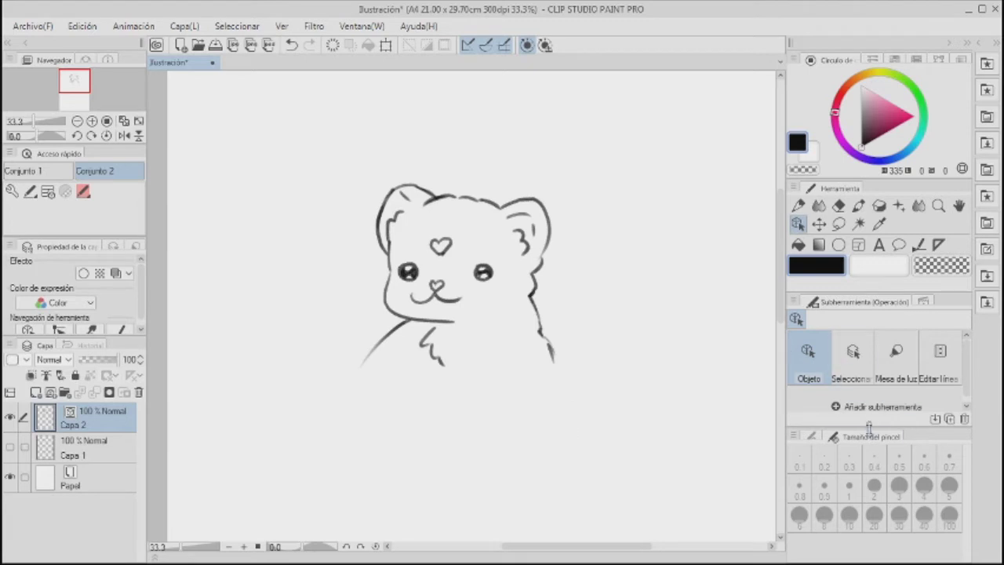
click(812, 438)
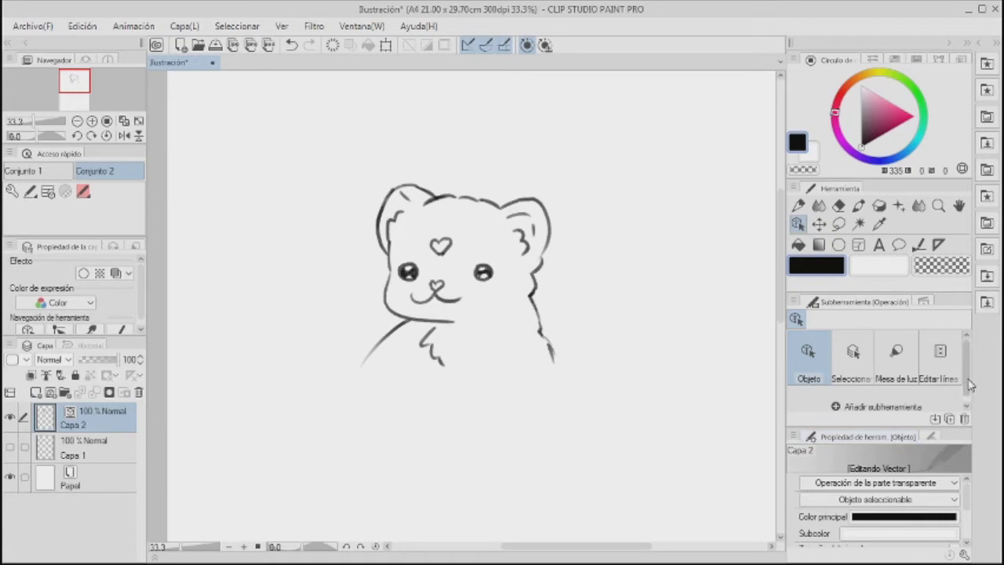
scroll(968, 388, down, 1)
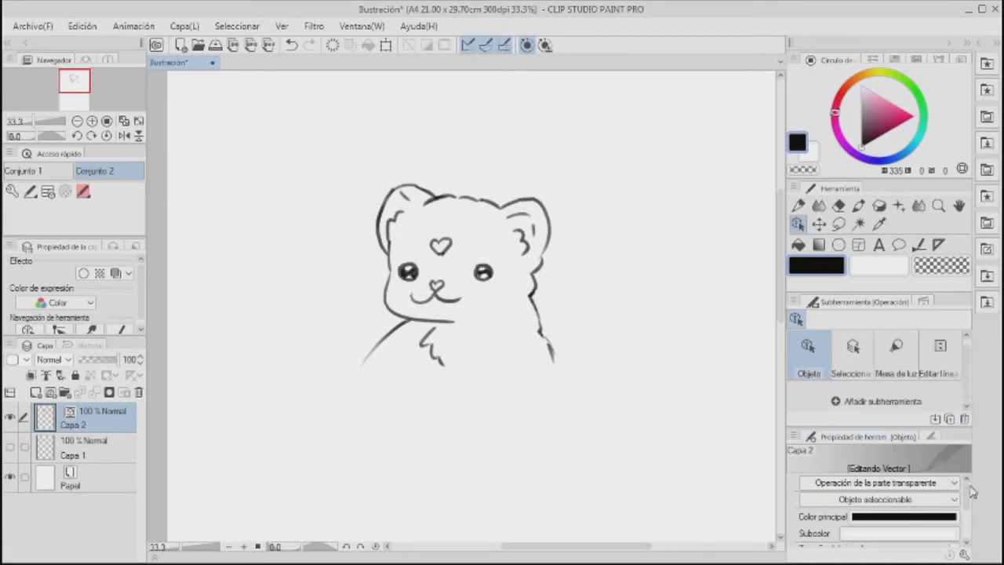
scroll(971, 492, down, 2)
scroll(971, 493, up, 2)
drag(933, 428, 933, 413)
scroll(969, 494, down, 1)
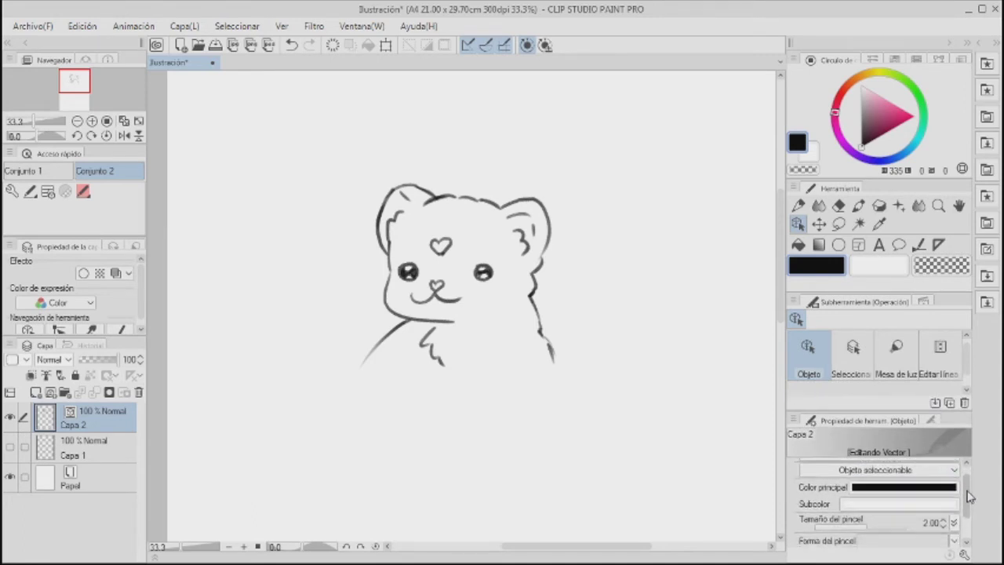
scroll(970, 496, down, 2)
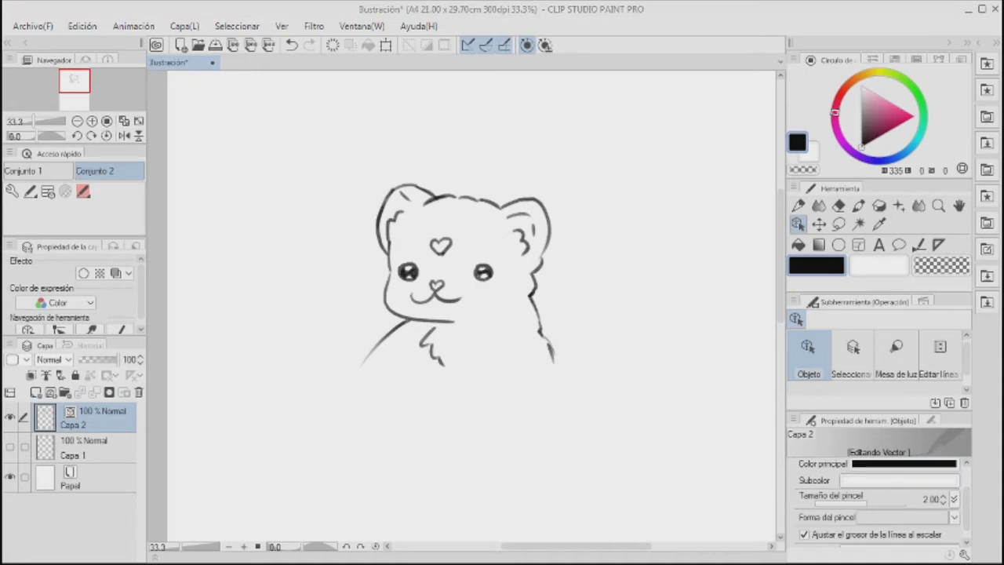
click(840, 94)
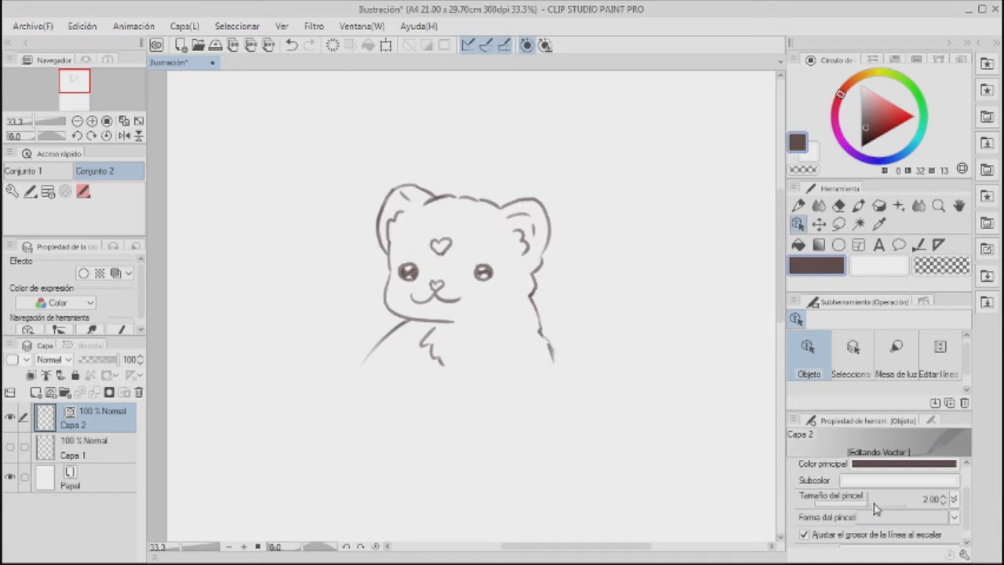
- Thicken all the sketch's vector lines to brush size 3.63 and examine the result up close
click(943, 502)
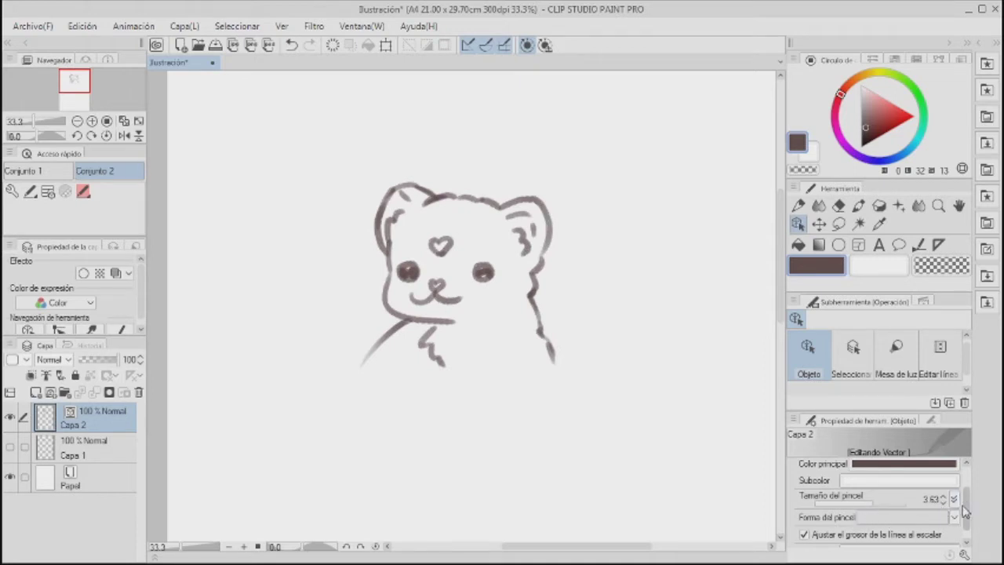
scroll(957, 512, down, 1)
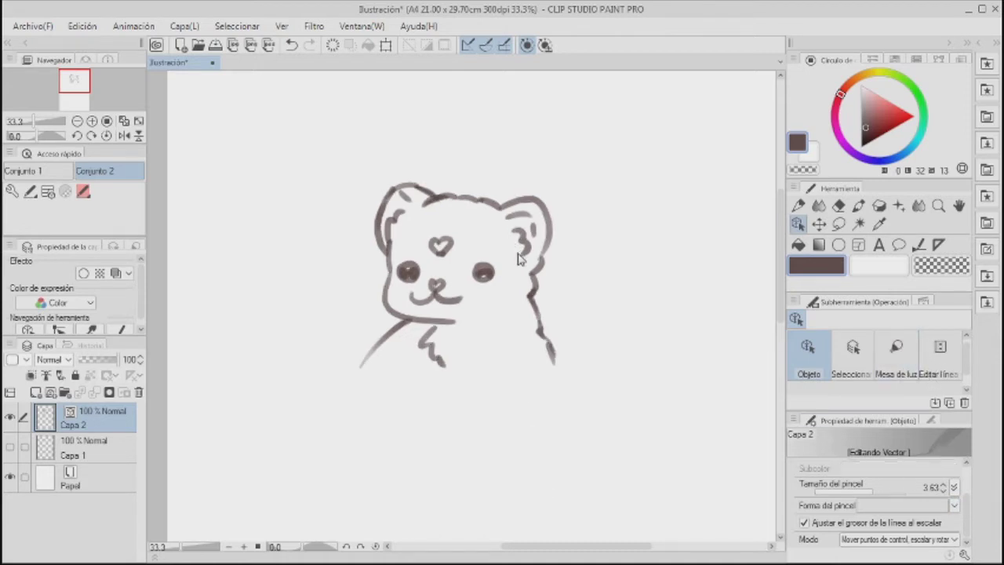
scroll(519, 255, up, 2)
scroll(604, 395, down, 1)
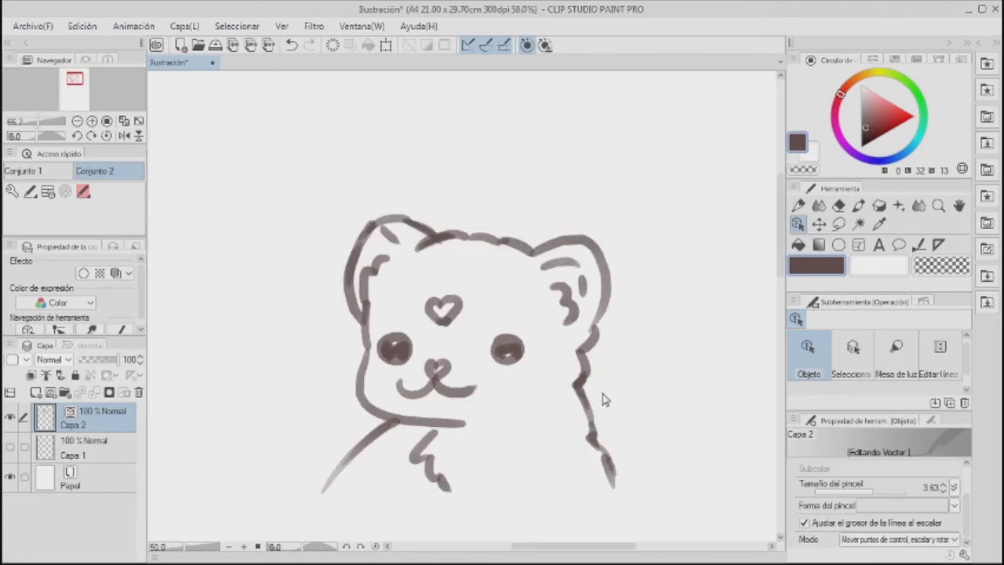
scroll(605, 540, up, 2)
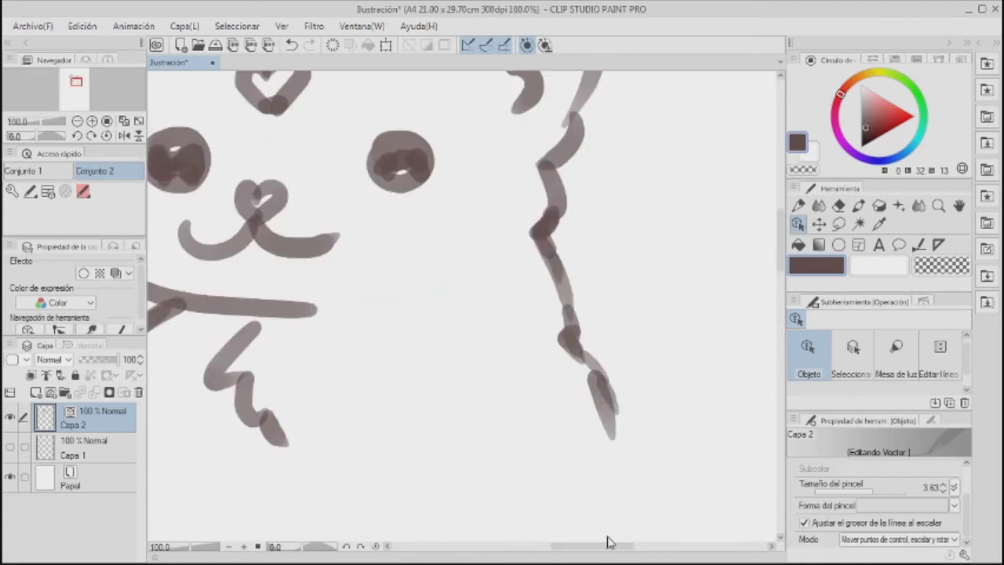
scroll(600, 212, down, 2)
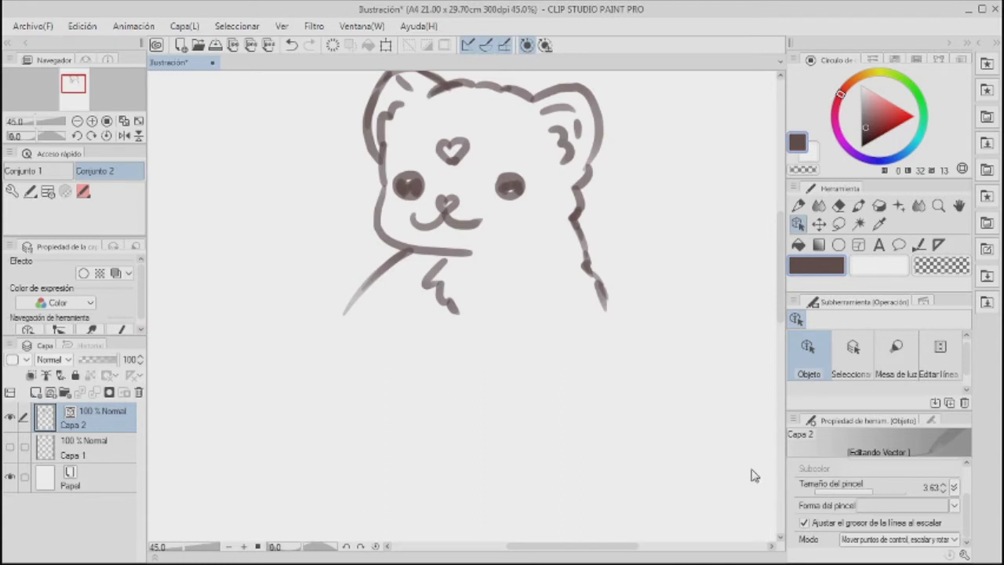
mouse_move(683, 368)
mouse_down()
mouse_move(656, 475)
mouse_move(651, 452)
mouse_move(614, 474)
mouse_up()
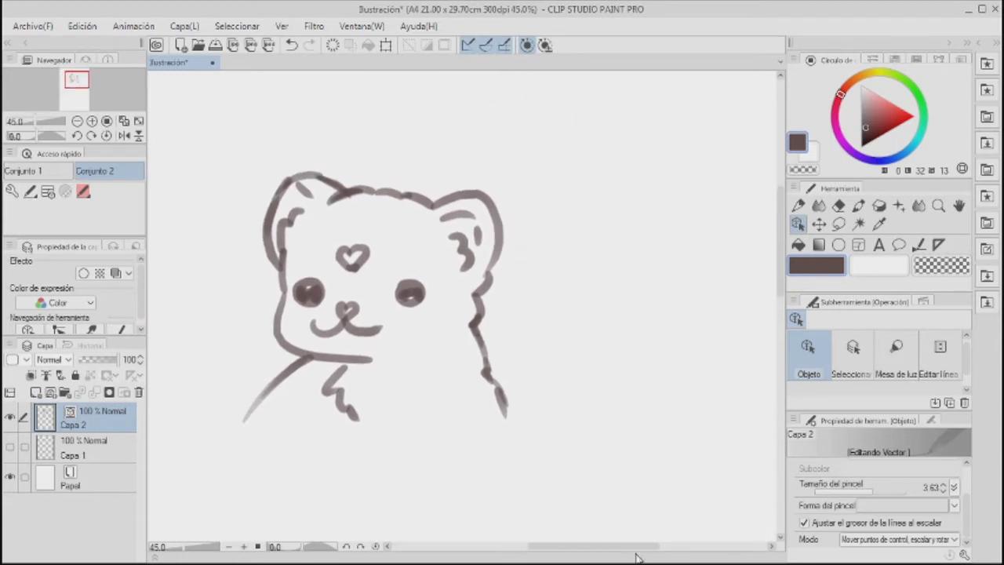
drag(530, 469, 615, 487)
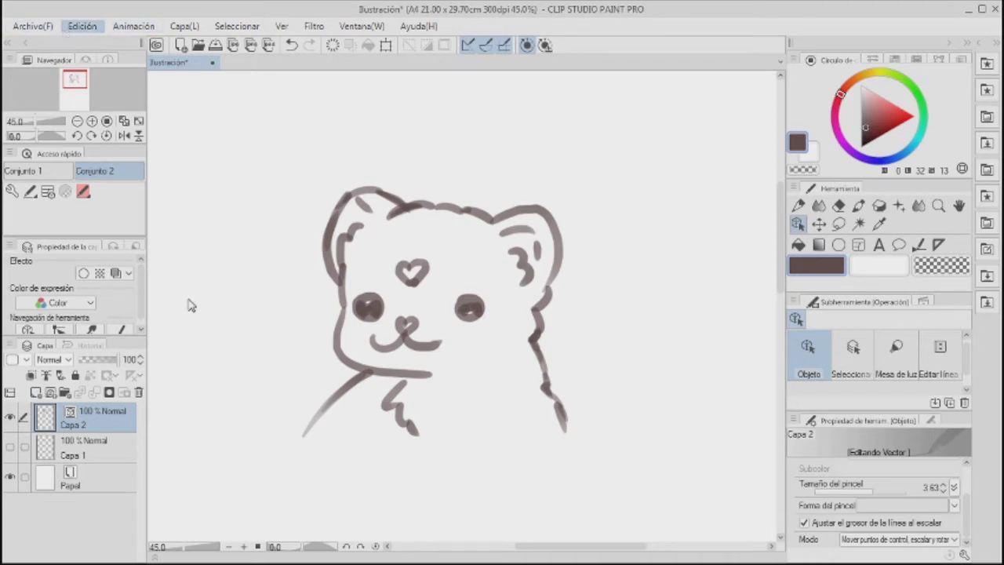
- Recolour the sketch lines red with the Object tool, and change them to light blue while the Mover capa tool is active
click(897, 117)
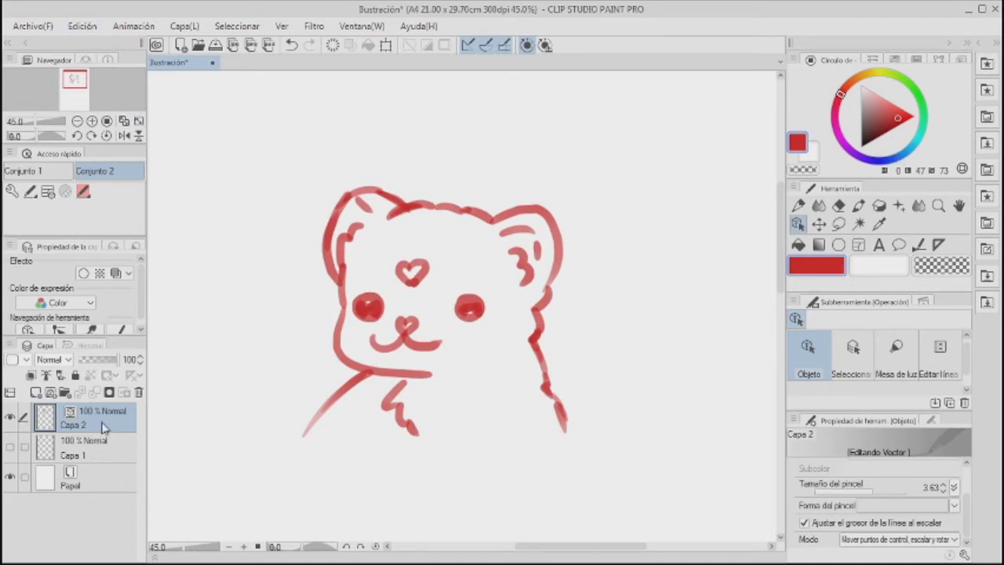
click(819, 225)
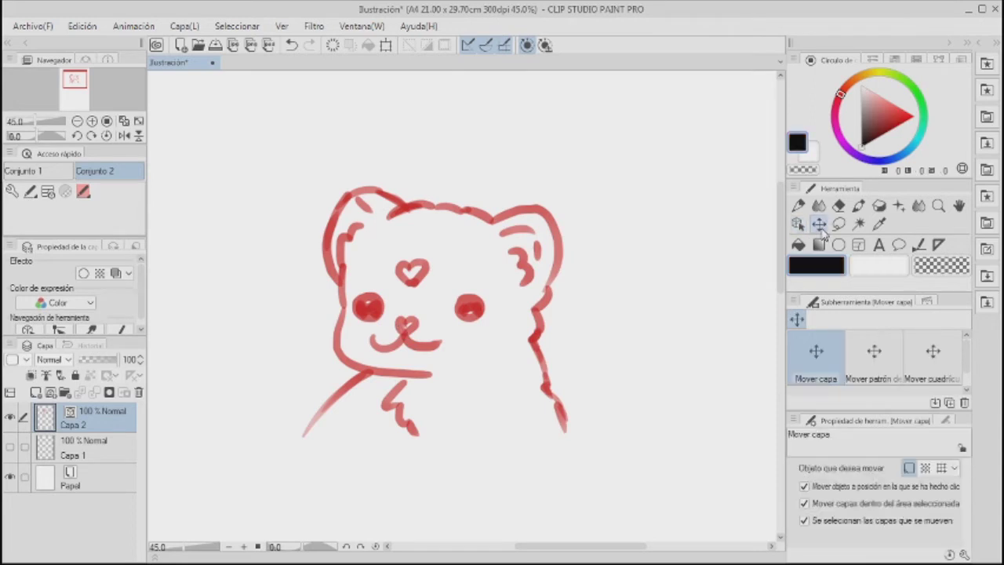
click(911, 149)
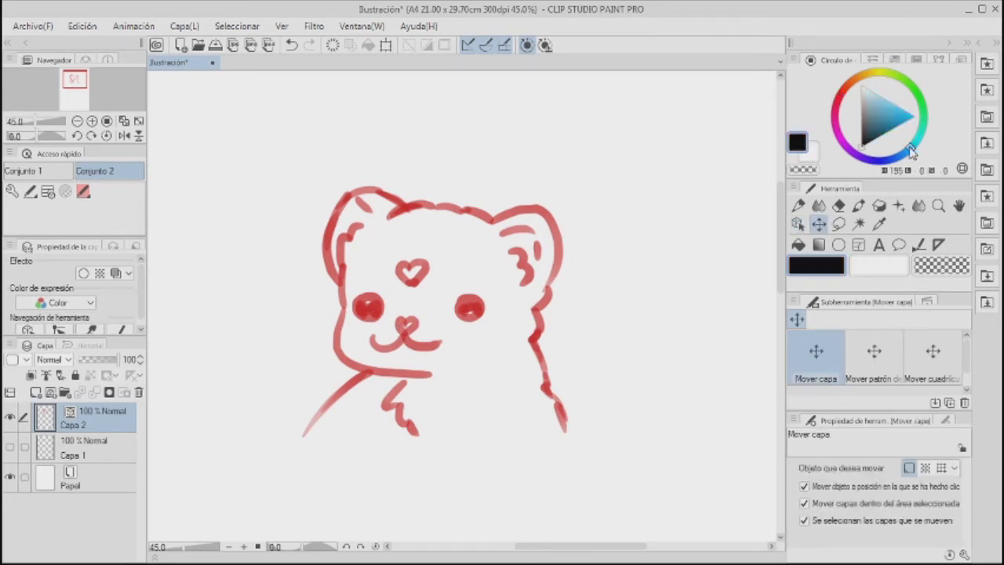
click(908, 110)
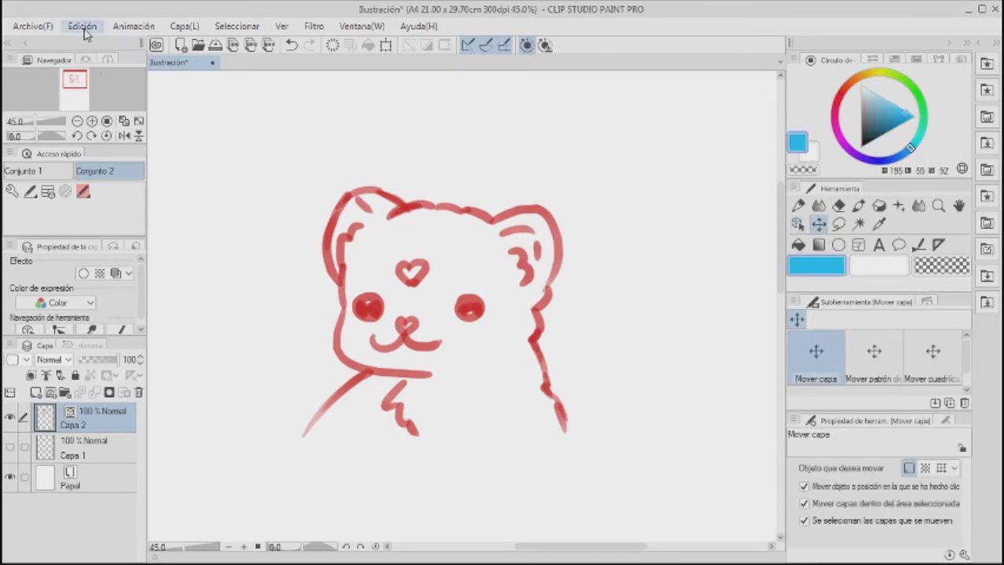
click(190, 283)
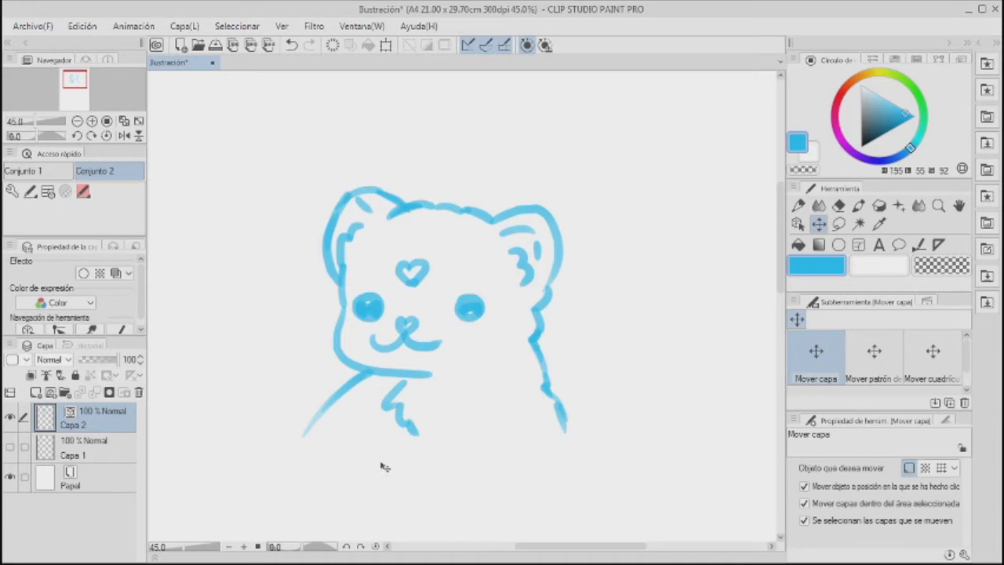
- Clear the whole animal sketch from vector layer Capa 2
scroll(593, 419, down, 2)
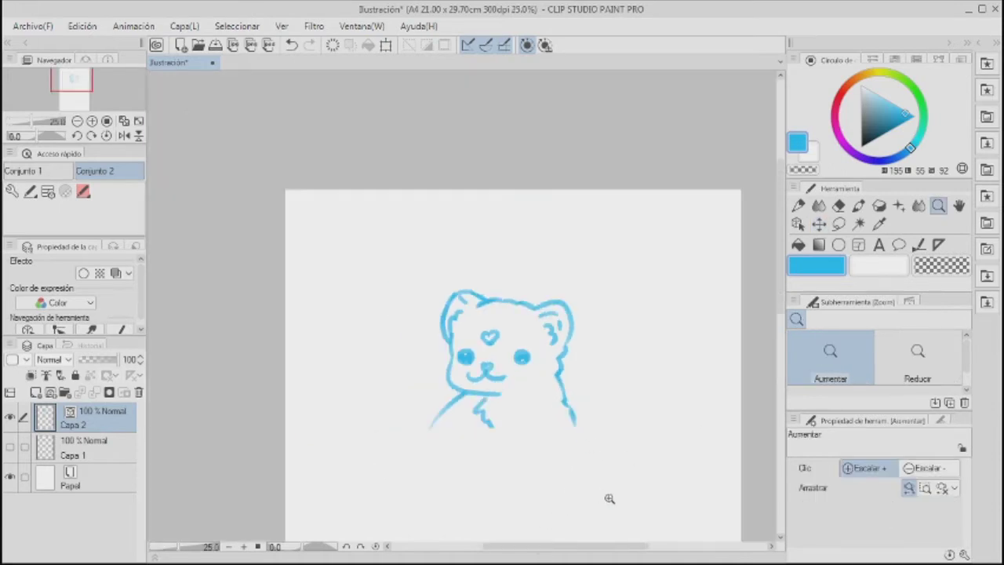
key(Delete)
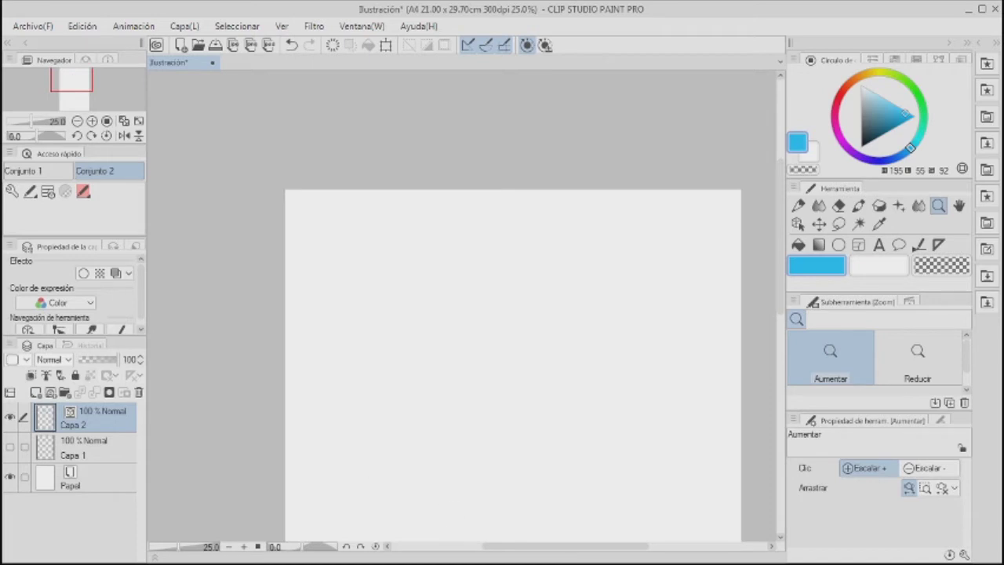
- Place a vertical two-line symmetry ruler down the centre of the page on Capa 2
click(798, 207)
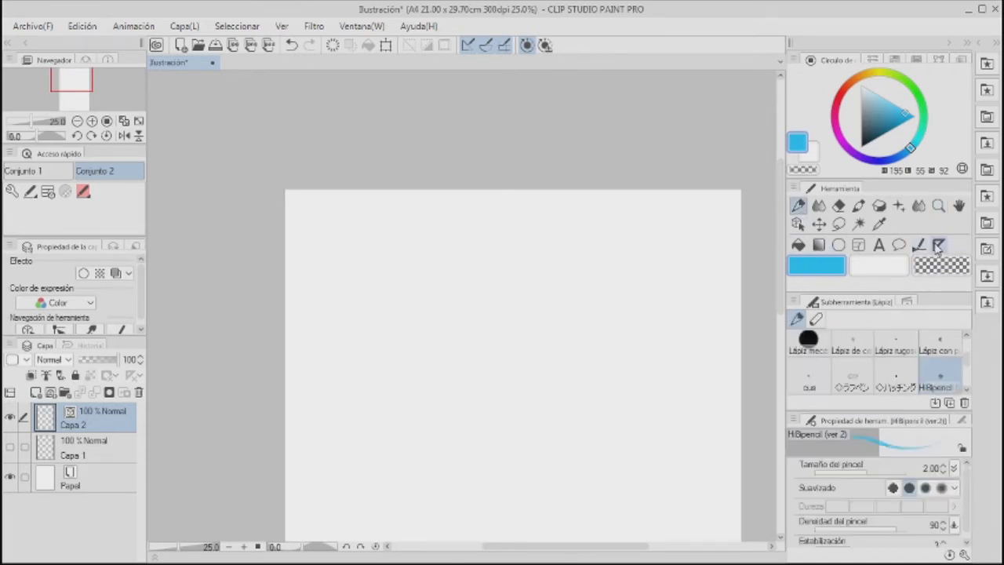
scroll(596, 440, down, 3)
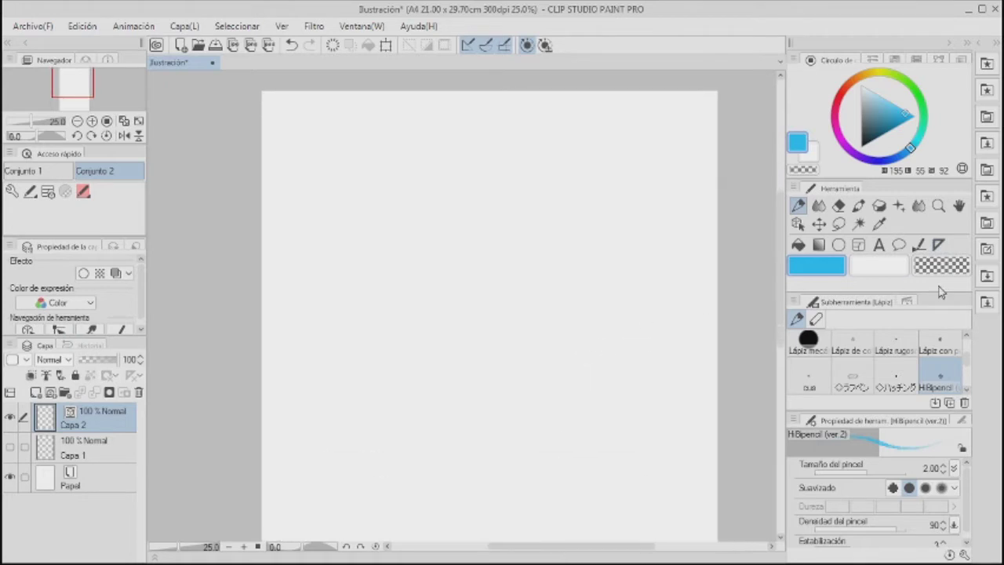
click(937, 245)
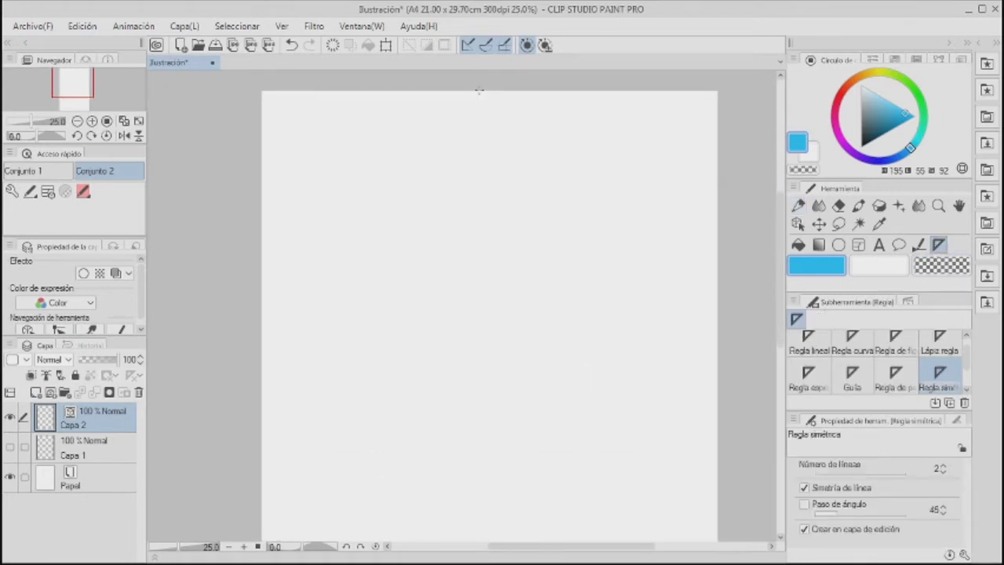
drag(479, 91, 497, 555)
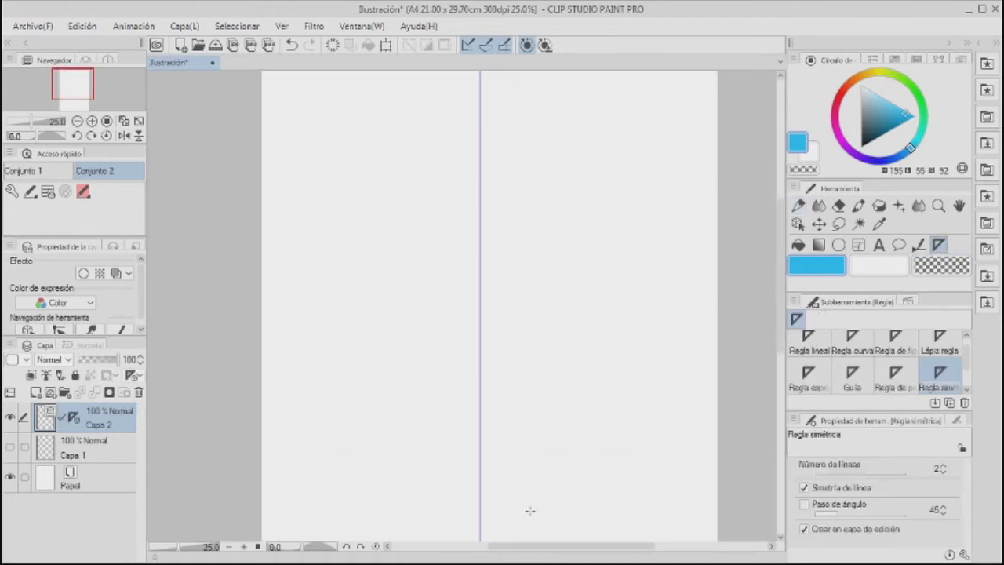
drag(531, 232, 556, 376)
ctrl+click(515, 403)
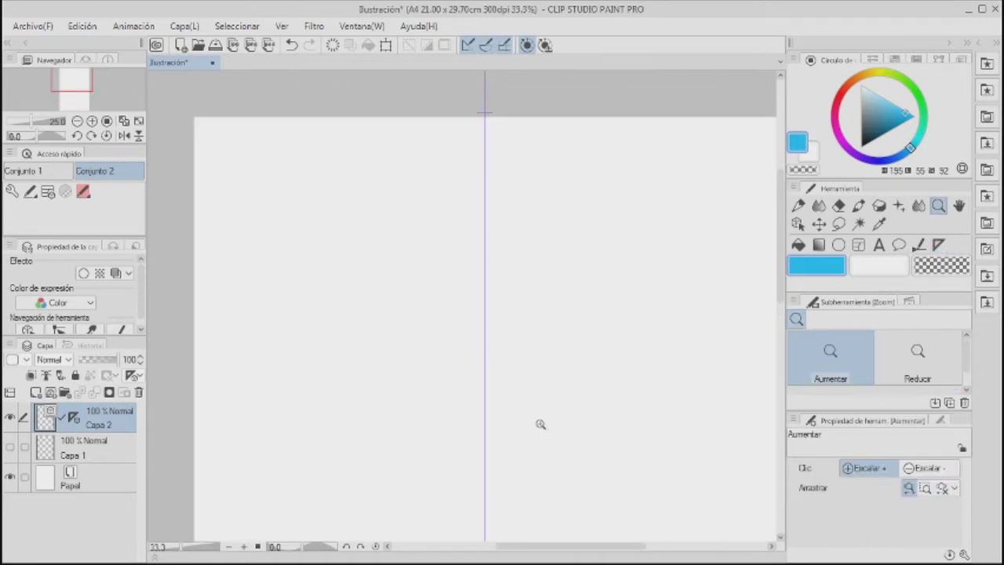
- Choose the Saji 2 pen and darken the drawing colour to a deep teal
key(p)
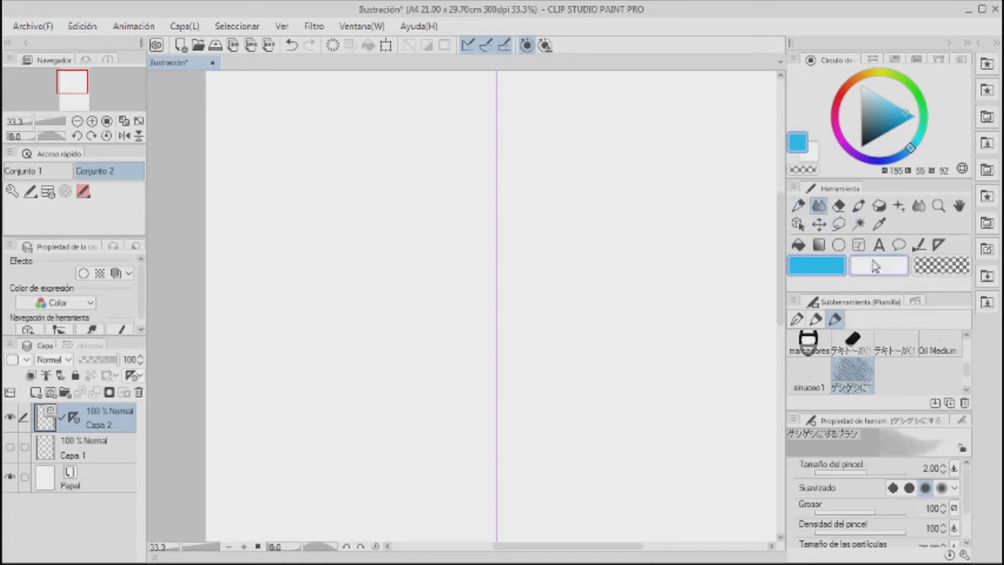
drag(969, 376, 968, 341)
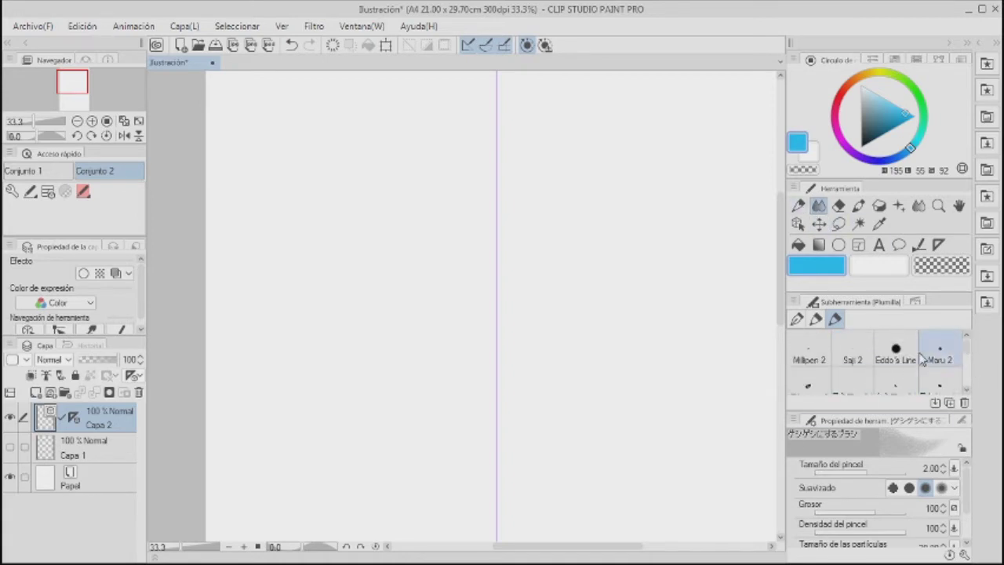
click(855, 381)
key(ctrl+alt+0)
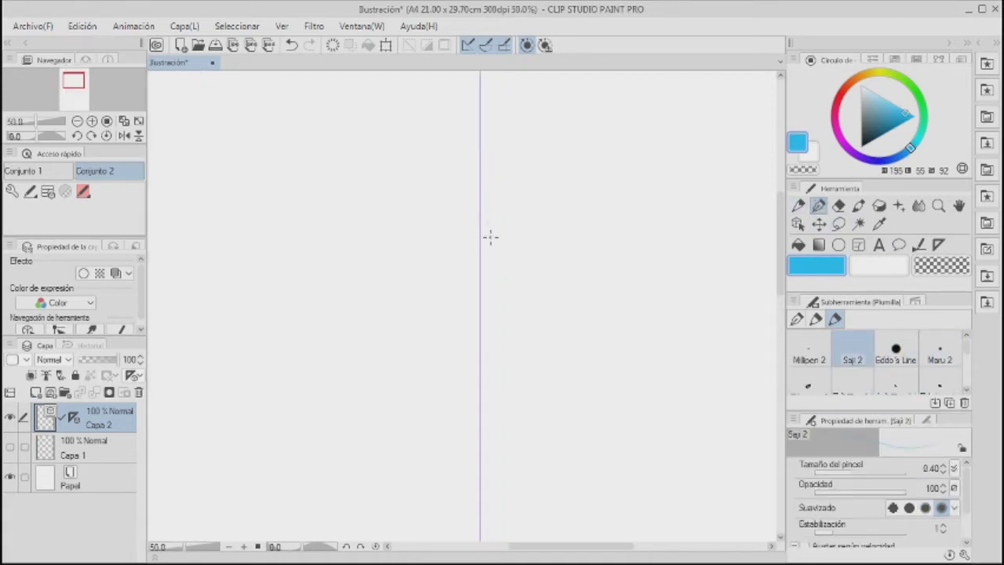
drag(466, 148, 479, 312)
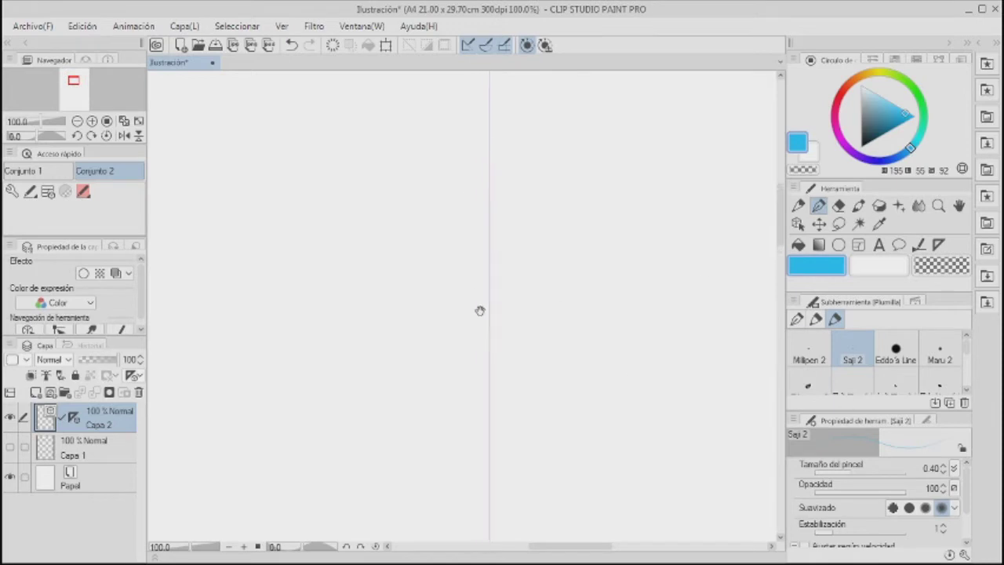
drag(879, 130, 870, 167)
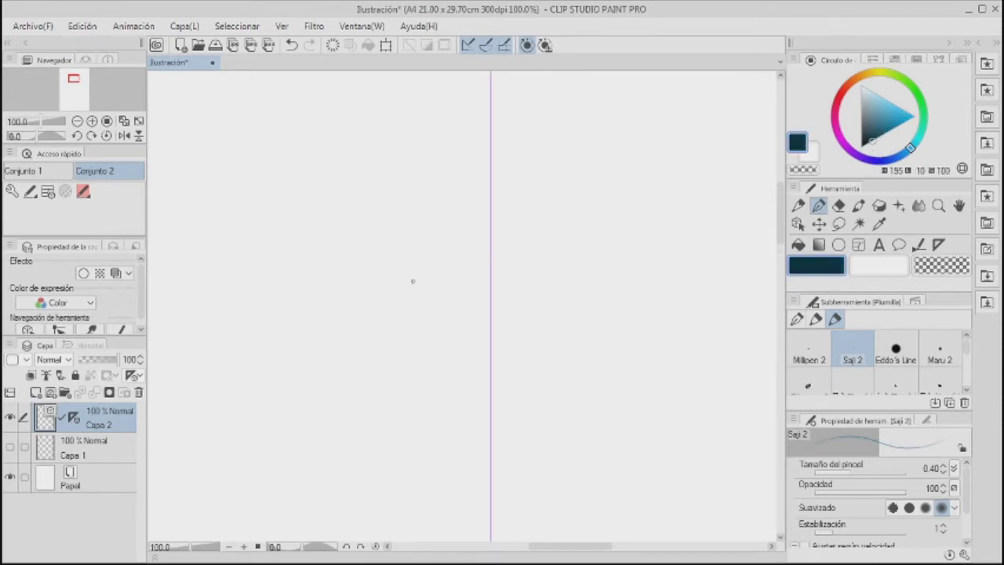
drag(408, 277, 396, 328)
click(926, 420)
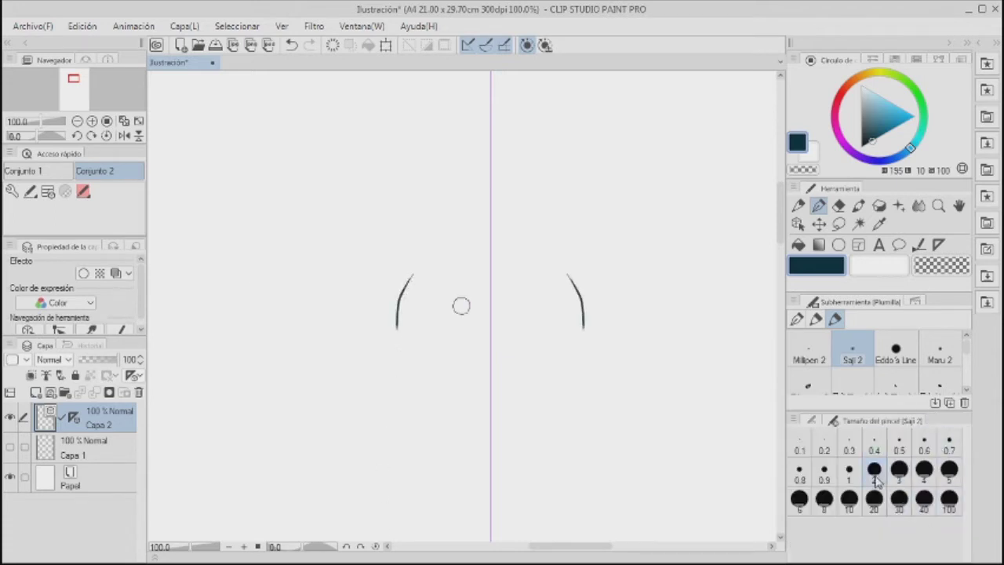
key(ctrl+z)
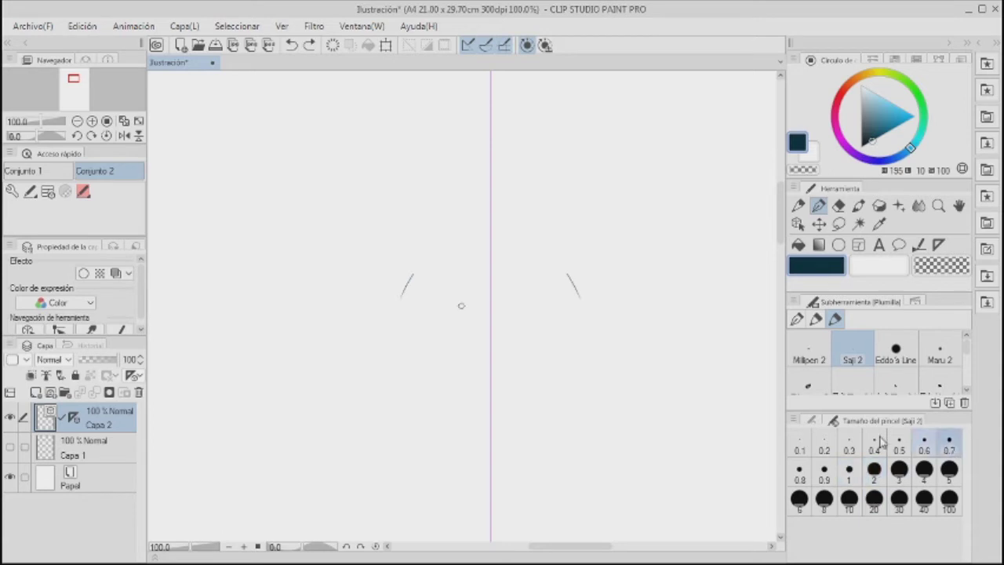
key(ctrl+z)
drag(403, 259, 393, 331)
key(ctrl+z)
drag(403, 262, 392, 333)
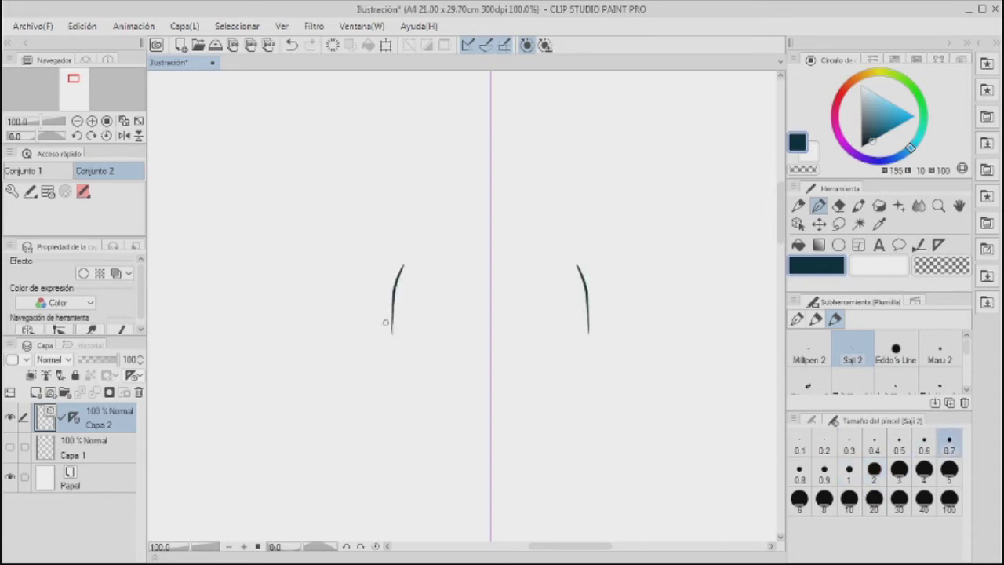
key(ctrl+z)
drag(401, 265, 391, 332)
key(ctrl+z)
- Switch the drawing pen to the Veritos brush from the first pen group
click(796, 320)
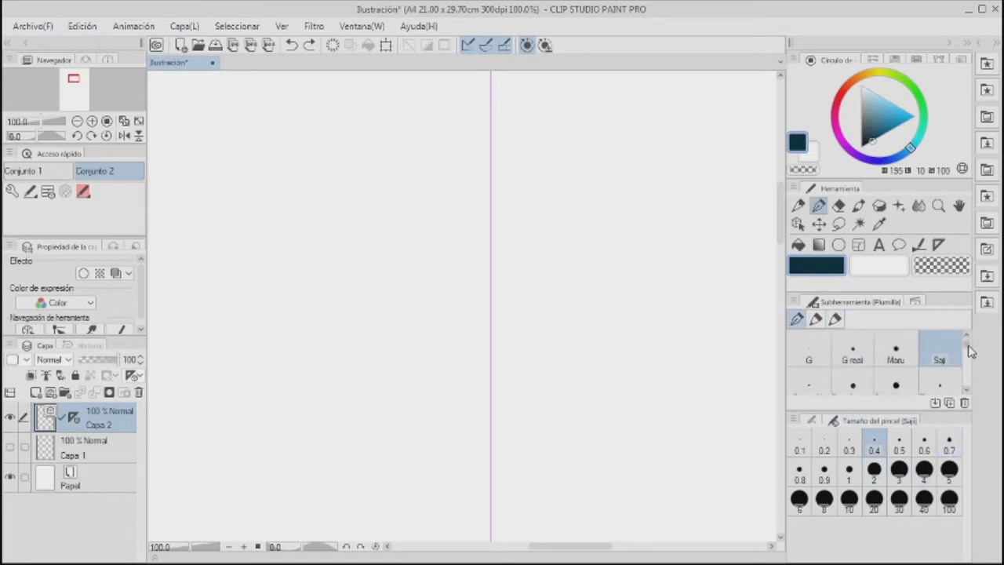
scroll(969, 357, down, 2)
mouse_move(969, 357)
mouse_down()
mouse_move(970, 381)
mouse_move(968, 363)
mouse_up()
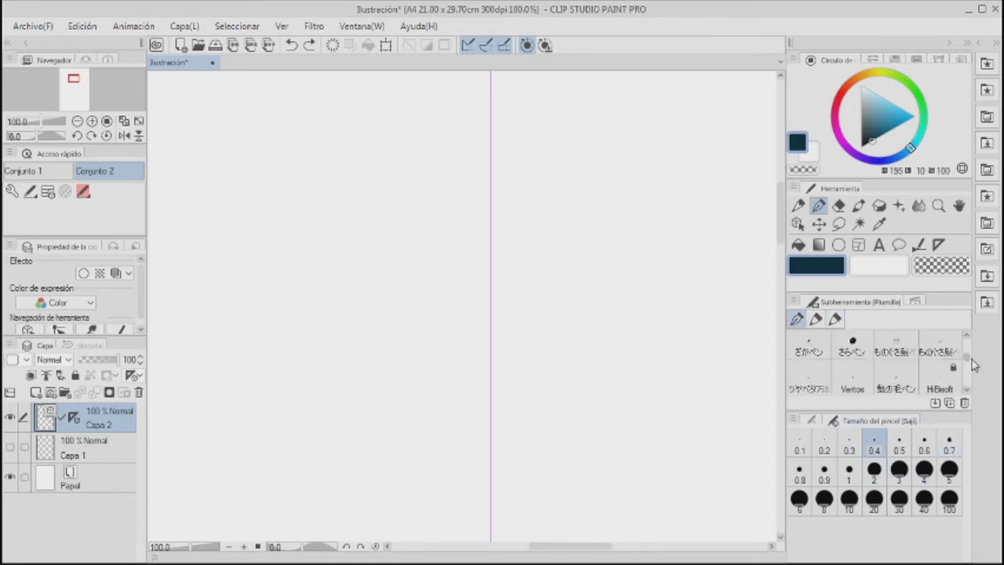
click(851, 383)
drag(384, 251, 374, 297)
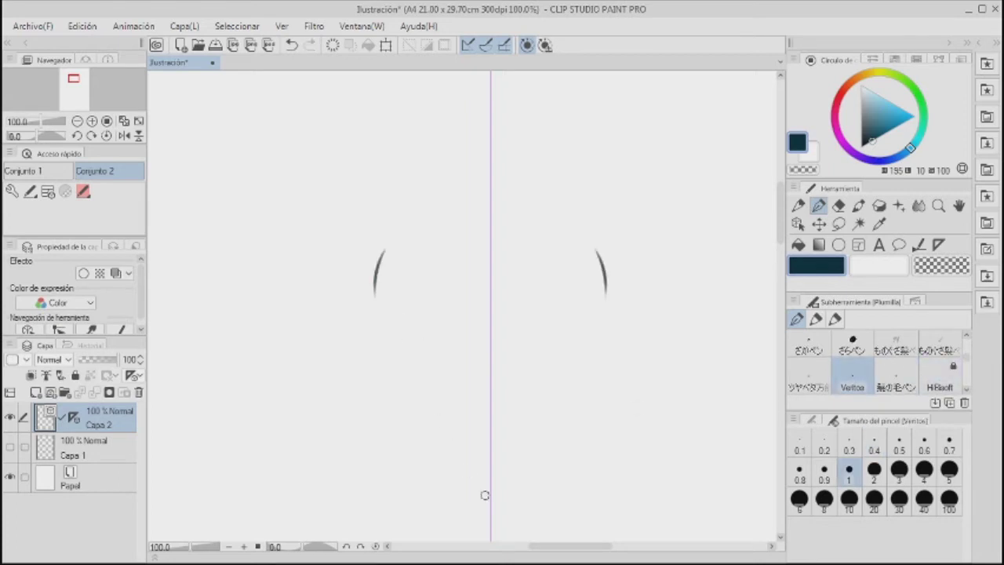
key(ctrl+z)
drag(408, 265, 392, 316)
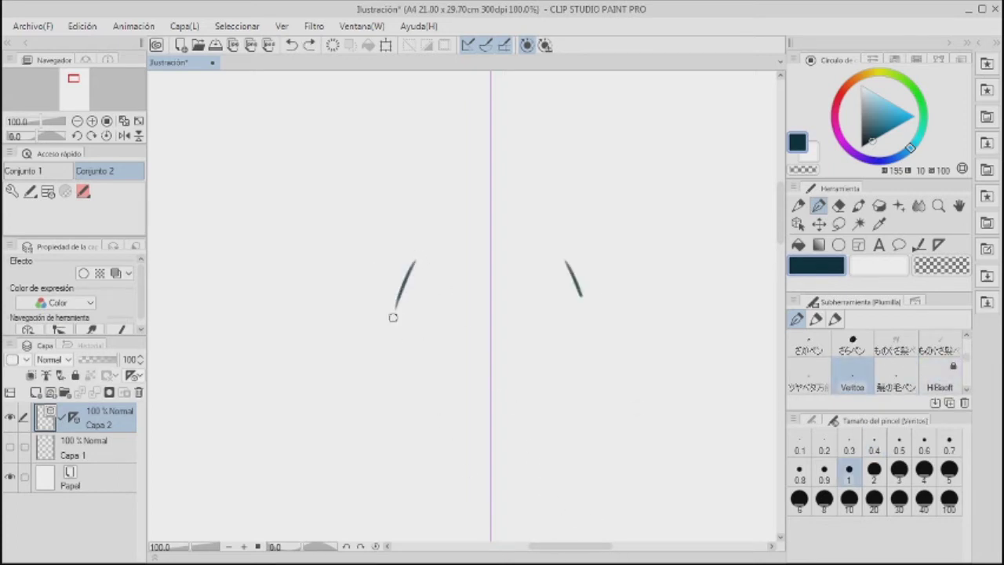
key(ctrl+z)
drag(399, 267, 392, 340)
key(ctrl+z)
drag(396, 284, 385, 367)
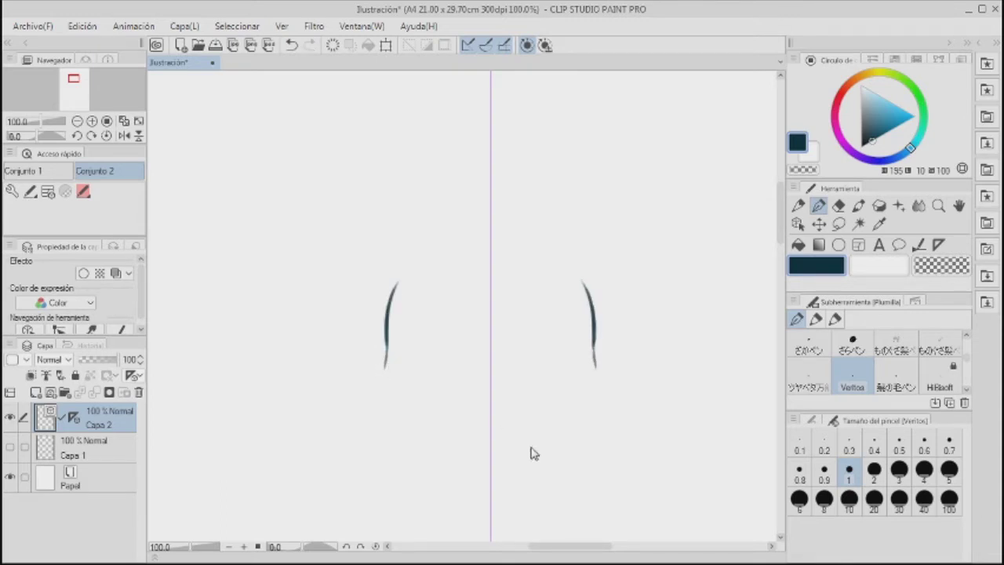
key(ctrl+z)
- Draw a mirrored head outline along the symmetry ruler with sides, ears and a chin, using Veritos at size 1
mouse_move(407, 253)
mouse_down()
mouse_move(384, 393)
mouse_move(395, 393)
mouse_up()
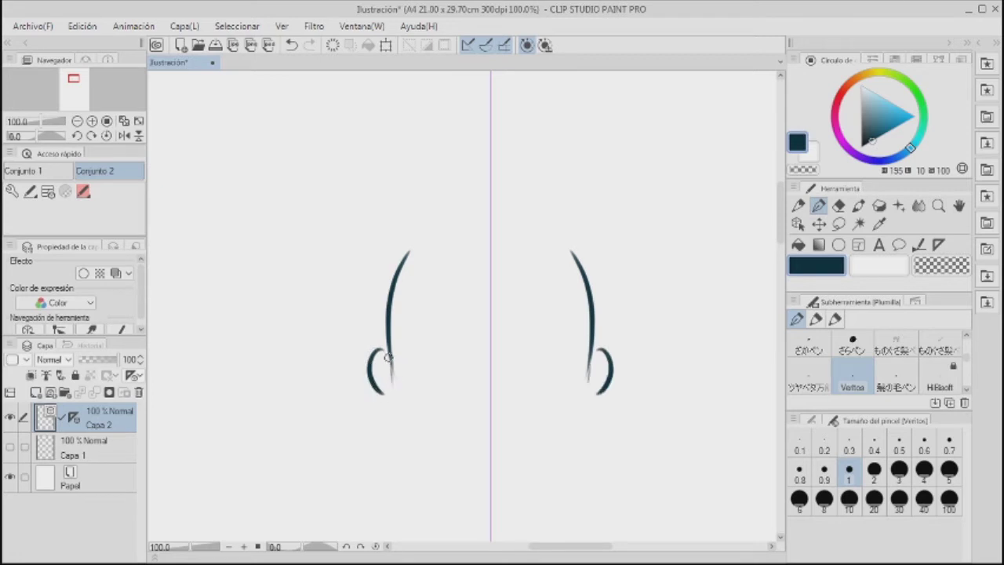
mouse_move(388, 358)
mouse_down()
mouse_move(394, 413)
mouse_move(431, 459)
mouse_move(473, 480)
mouse_up()
key(ctrl+z)
drag(419, 449, 490, 484)
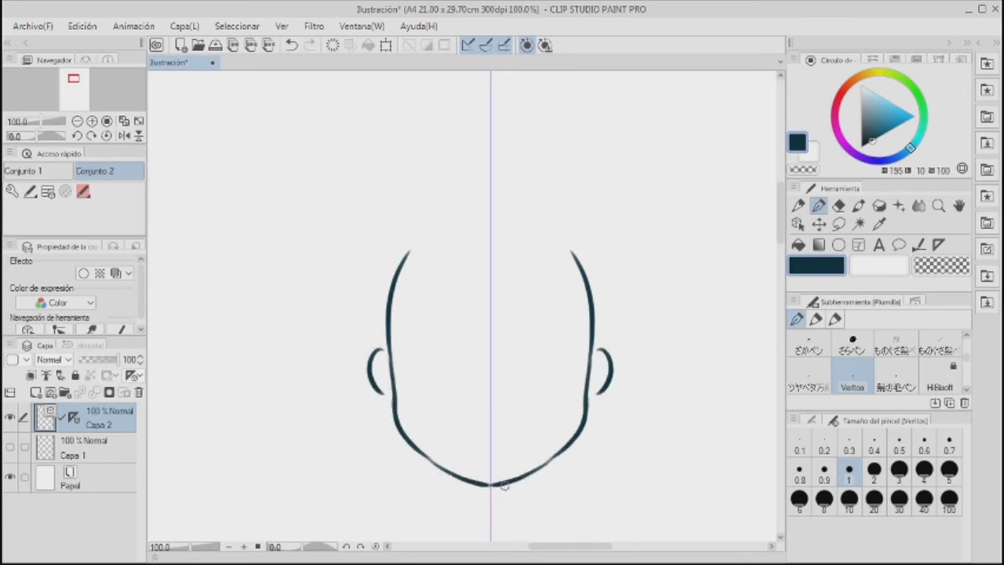
- Add the ear details, eyebrows, large eyes, nose and mouth to the mirrored face
drag(383, 396, 398, 402)
mouse_move(384, 364)
mouse_down()
mouse_move(389, 392)
mouse_move(444, 354)
mouse_move(458, 363)
mouse_move(407, 371)
mouse_move(451, 353)
mouse_move(411, 336)
mouse_move(429, 387)
mouse_move(455, 378)
mouse_move(429, 370)
mouse_move(428, 385)
mouse_move(452, 382)
mouse_up()
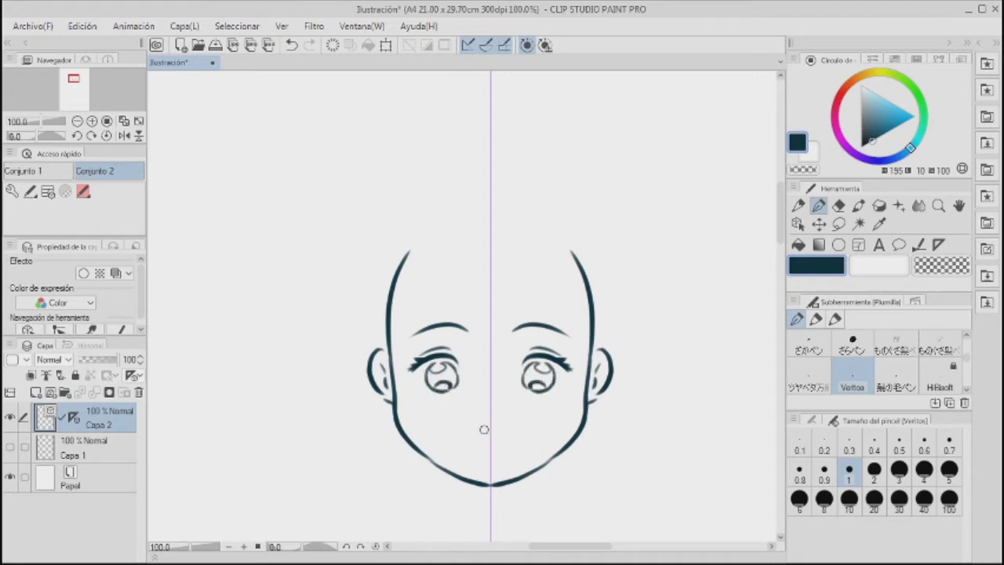
mouse_move(481, 426)
mouse_down()
mouse_move(492, 431)
mouse_move(491, 461)
mouse_up()
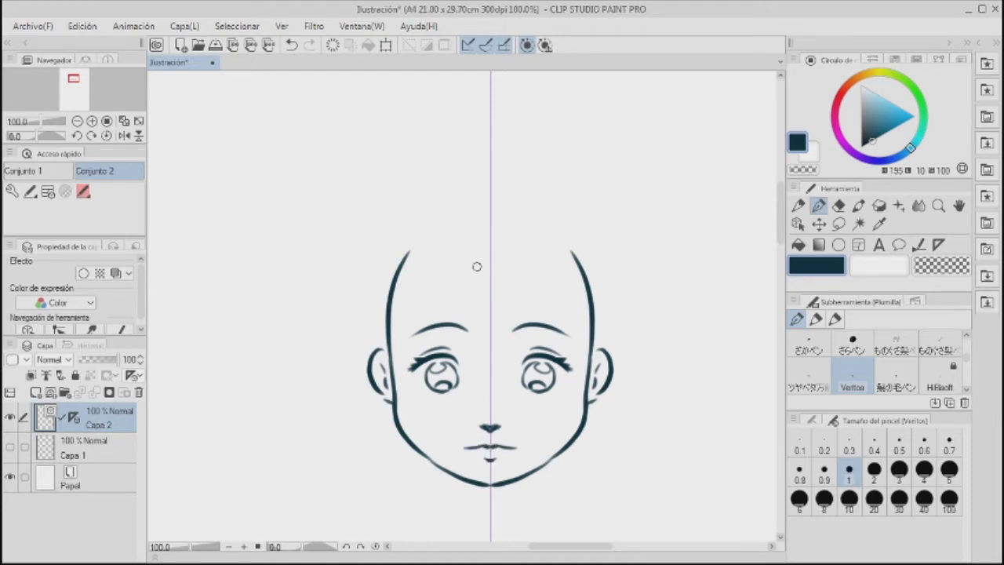
- Draw the mirrored hair with a fringe over the forehead, long side strands and a rounded crown
drag(473, 245, 444, 338)
mouse_move(463, 275)
mouse_down()
mouse_move(453, 339)
mouse_move(475, 242)
mouse_move(470, 345)
mouse_up()
drag(447, 265, 400, 357)
drag(416, 196, 355, 301)
drag(392, 221, 357, 366)
mouse_move(373, 294)
mouse_down()
mouse_move(351, 393)
mouse_move(351, 467)
mouse_up()
drag(372, 378, 378, 510)
mouse_move(384, 236)
mouse_down()
mouse_move(467, 171)
mouse_move(491, 168)
mouse_up()
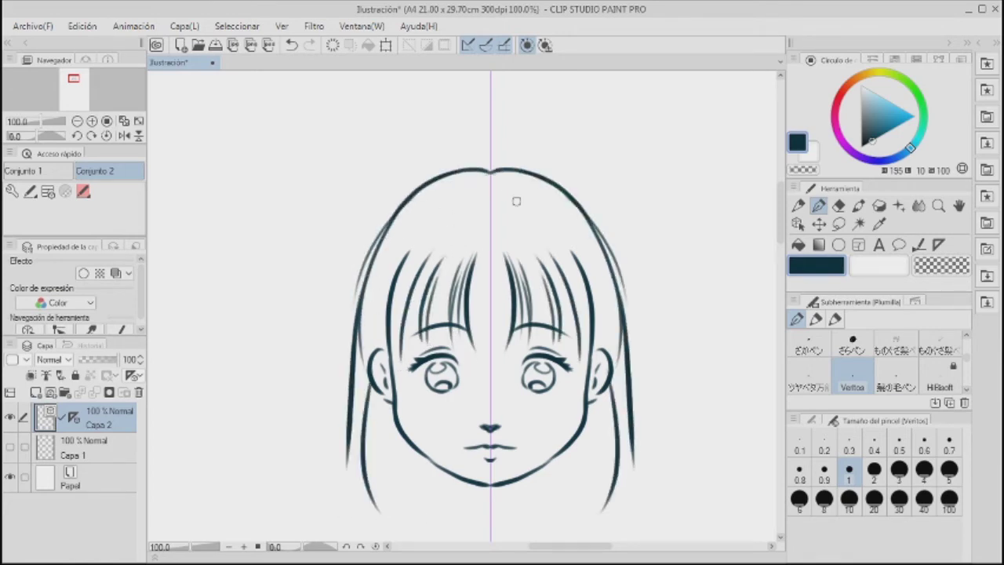
- Draw the mirrored neck and shoulders below the head
scroll(585, 477, down, 4)
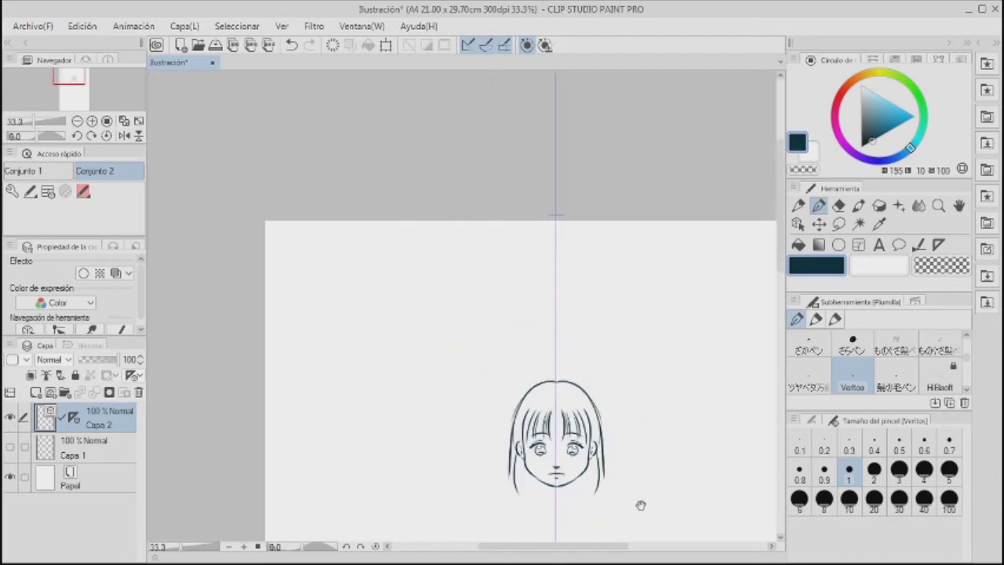
drag(641, 506, 560, 371)
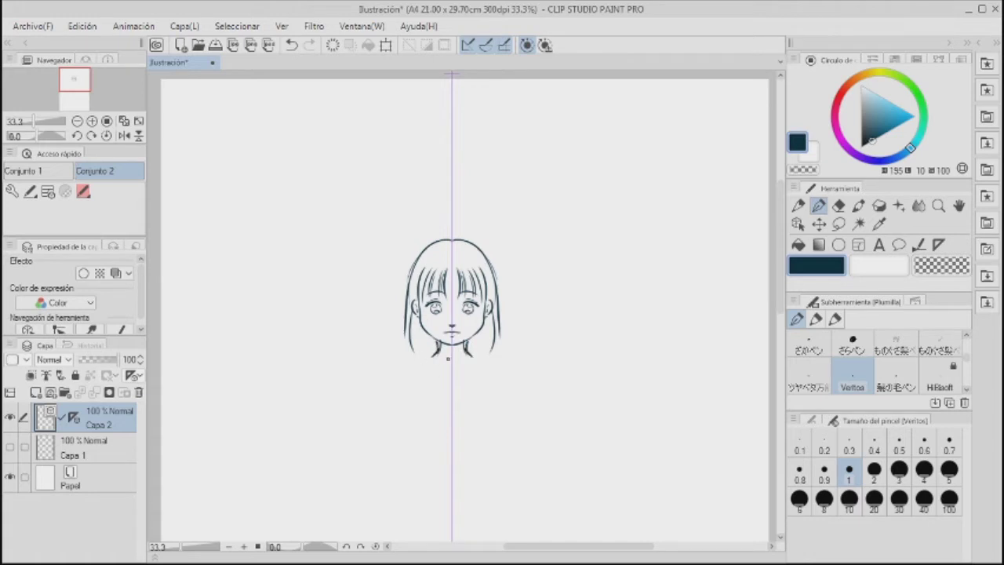
drag(430, 360, 400, 396)
- Draw large wavy mirrored lines on both sides of the girl
mouse_move(713, 83)
mouse_down()
mouse_move(656, 339)
mouse_move(593, 492)
mouse_up()
mouse_move(636, 133)
mouse_down()
mouse_move(545, 376)
mouse_move(560, 490)
mouse_up()
mouse_move(708, 222)
mouse_down()
mouse_move(689, 440)
mouse_move(626, 519)
mouse_up()
drag(690, 466, 700, 389)
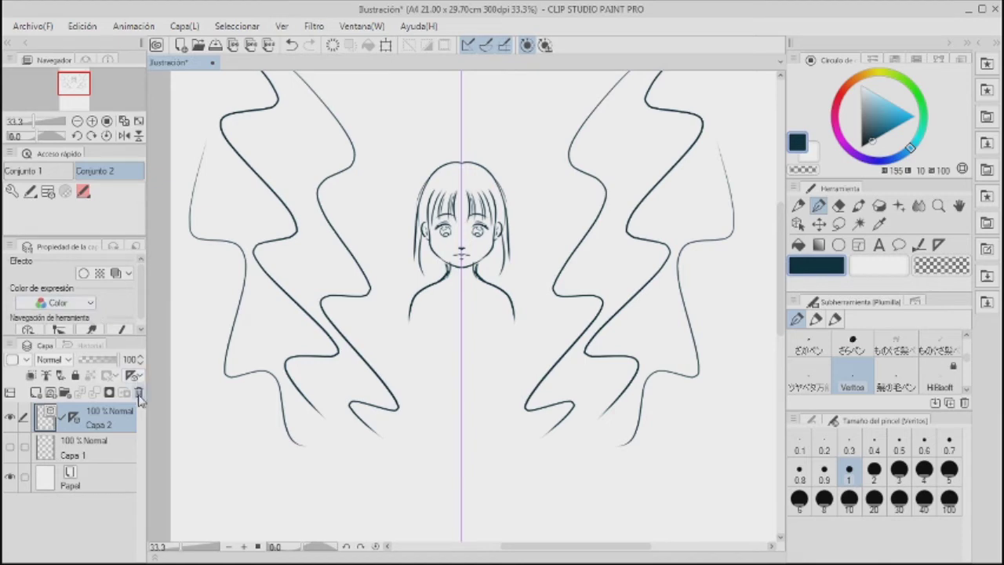
- Examine the "Escépticos; me encantan." balloon on the Animas-65 comic page with the Object tool and close that page
click(98, 359)
drag(94, 363, 180, 366)
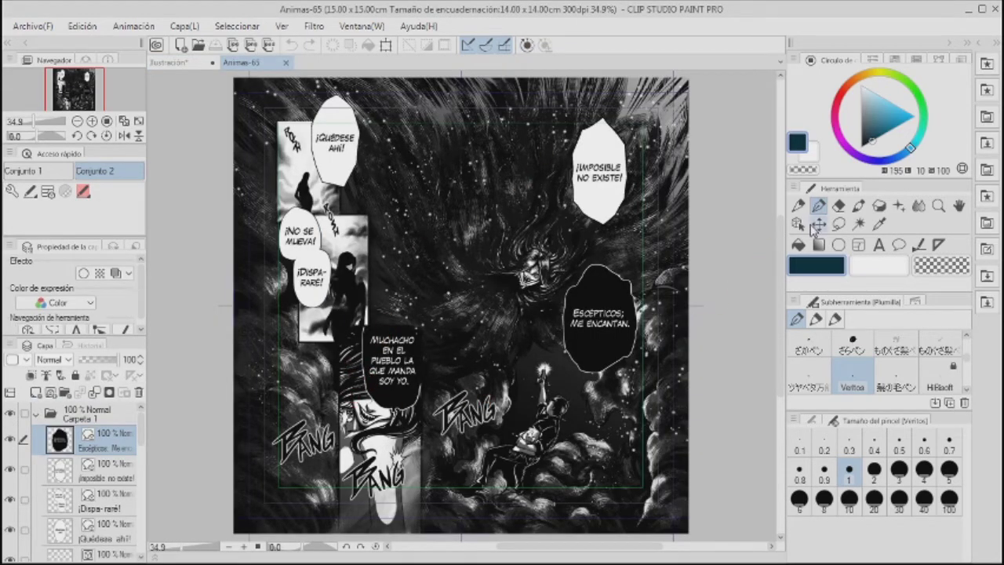
click(798, 225)
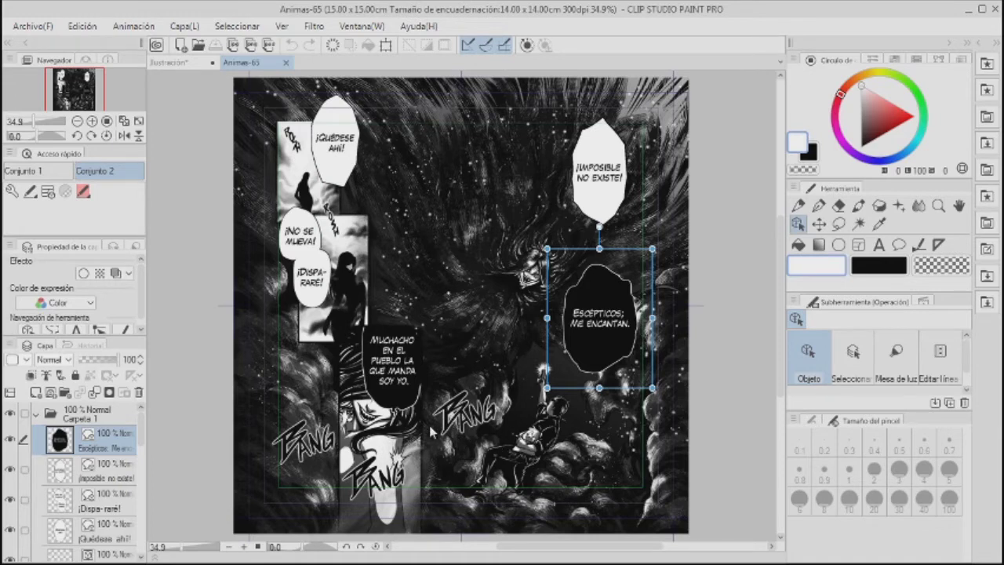
click(288, 64)
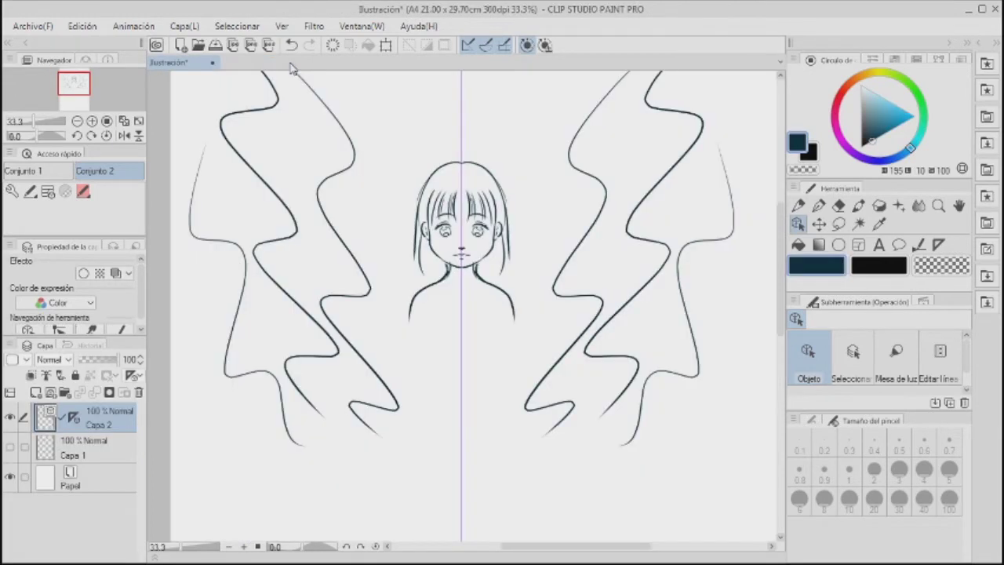
- Tint the Capa 2 sketch blue with the layer colour effect
click(115, 274)
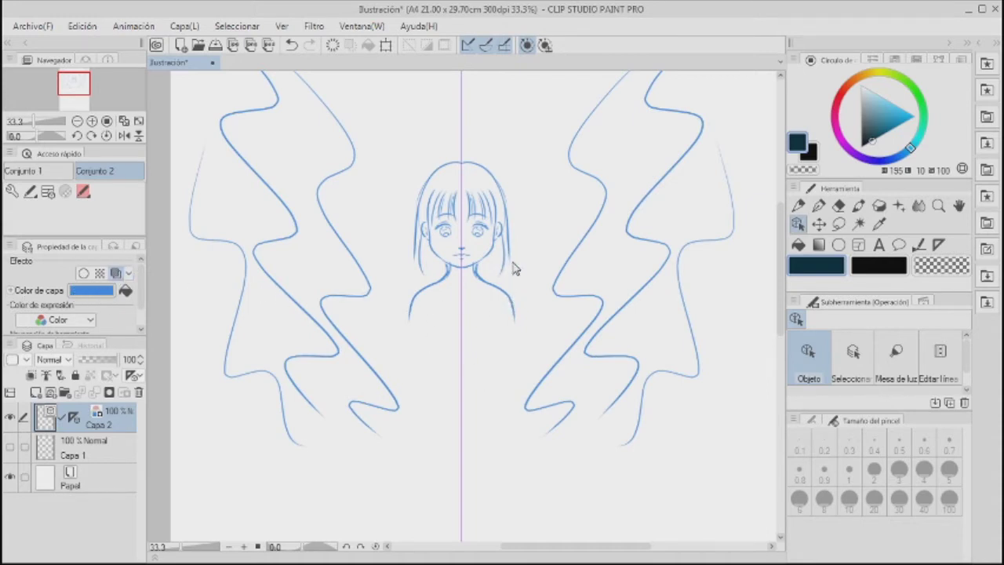
scroll(511, 264, up, 1)
scroll(510, 264, down, 2)
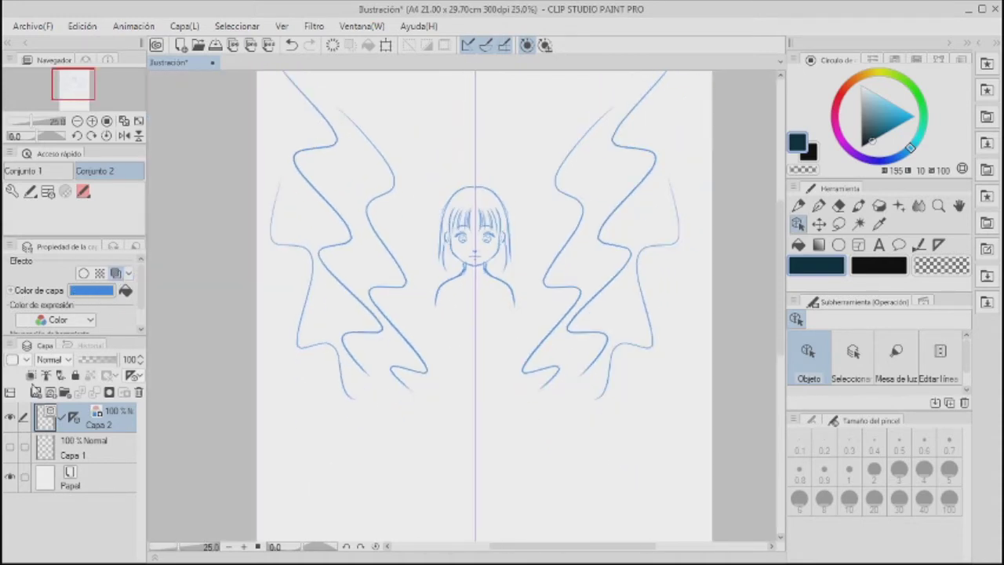
- Add a new vector layer above Capa 2 and set the Veritos pen to size 0.7 for inking the face
click(49, 392)
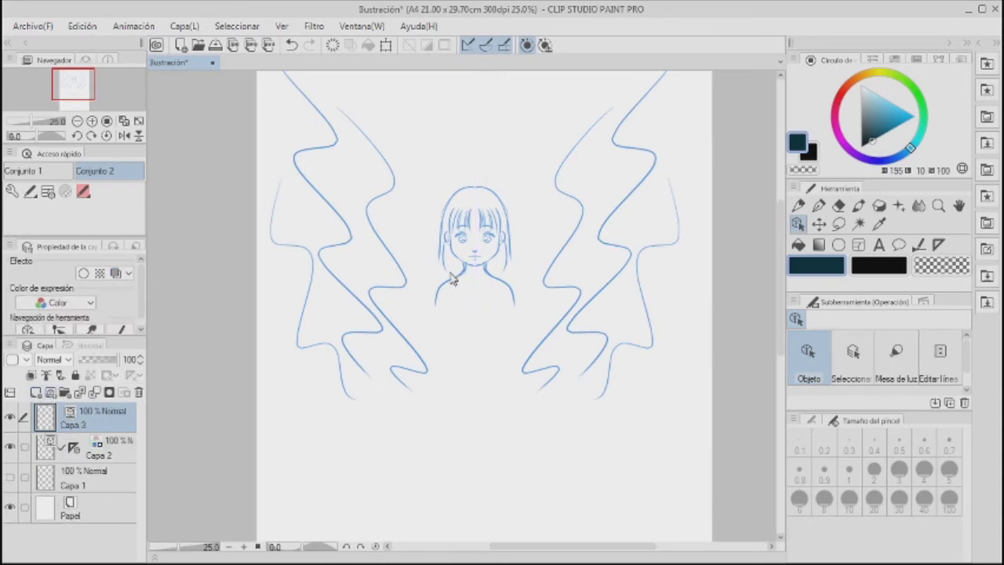
scroll(466, 259, up, 2)
scroll(480, 246, up, 3)
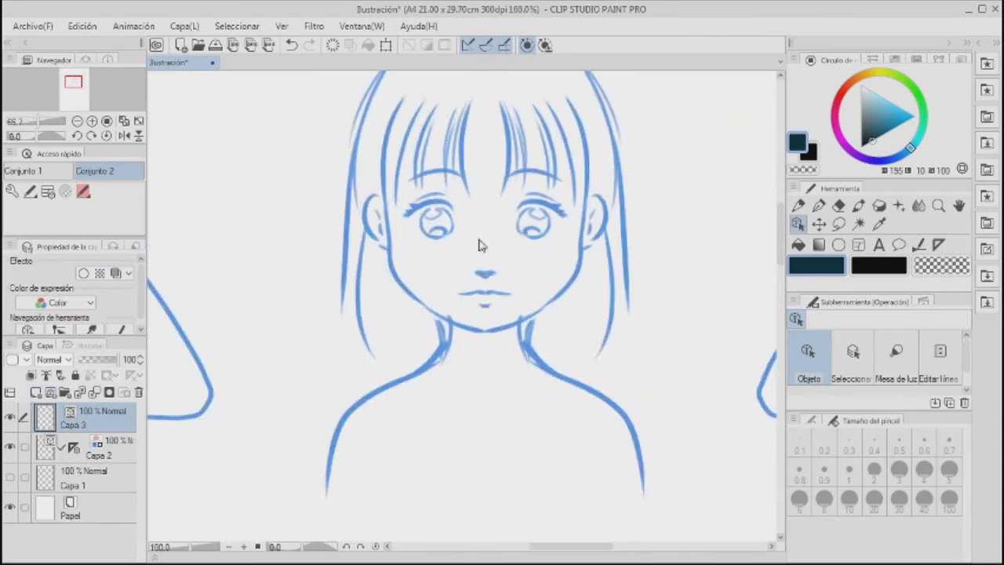
click(818, 206)
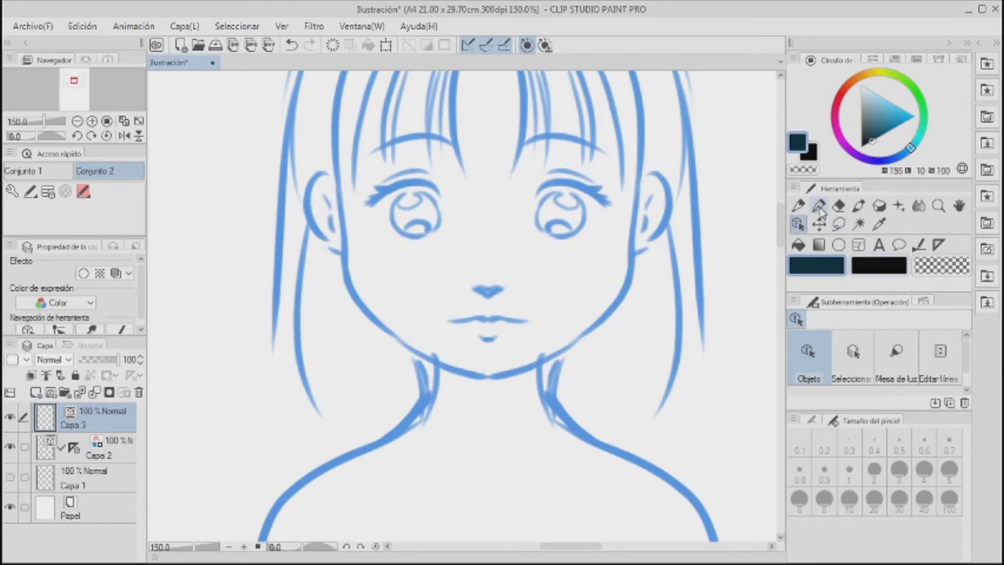
click(949, 446)
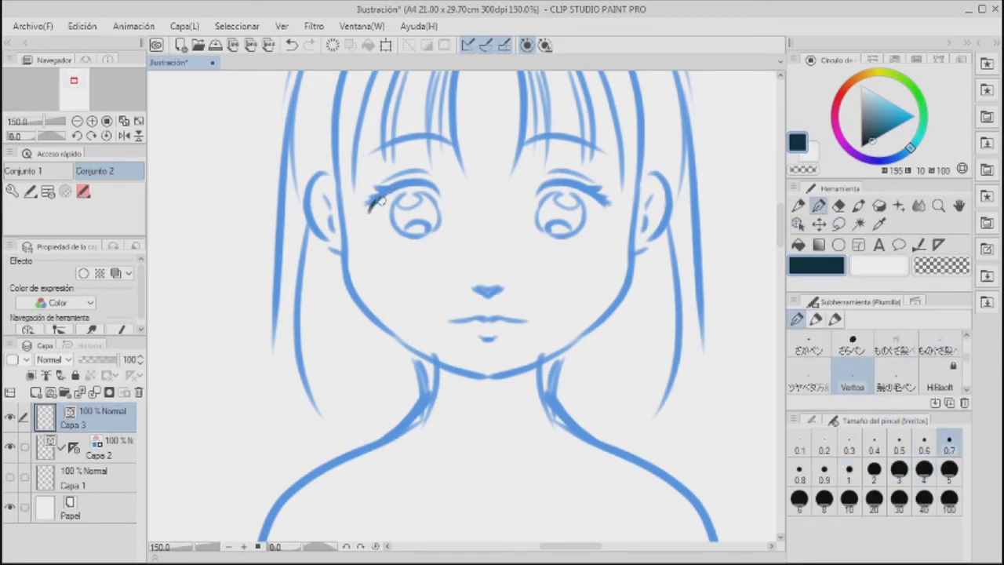
- Ink the eyebrow, upper lid, lashes, iris and small cheek marks of the eye on the left side of the face
mouse_move(367, 210)
mouse_down()
mouse_move(426, 183)
mouse_move(434, 189)
mouse_move(420, 182)
mouse_move(363, 216)
mouse_move(376, 199)
mouse_move(367, 213)
mouse_move(394, 187)
mouse_move(365, 225)
mouse_move(389, 193)
mouse_move(364, 222)
mouse_move(432, 190)
mouse_move(444, 199)
mouse_move(361, 212)
mouse_up()
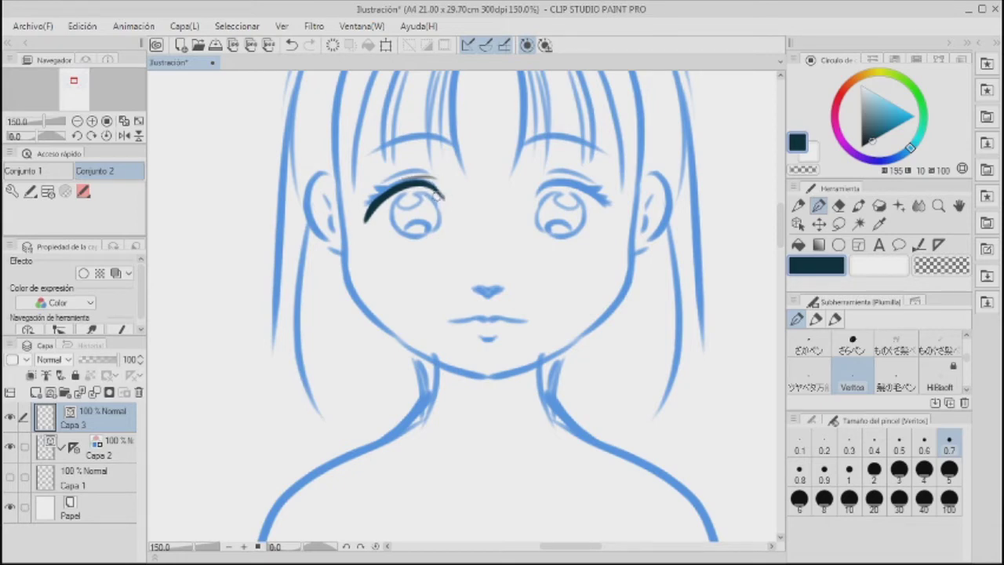
drag(449, 143, 405, 140)
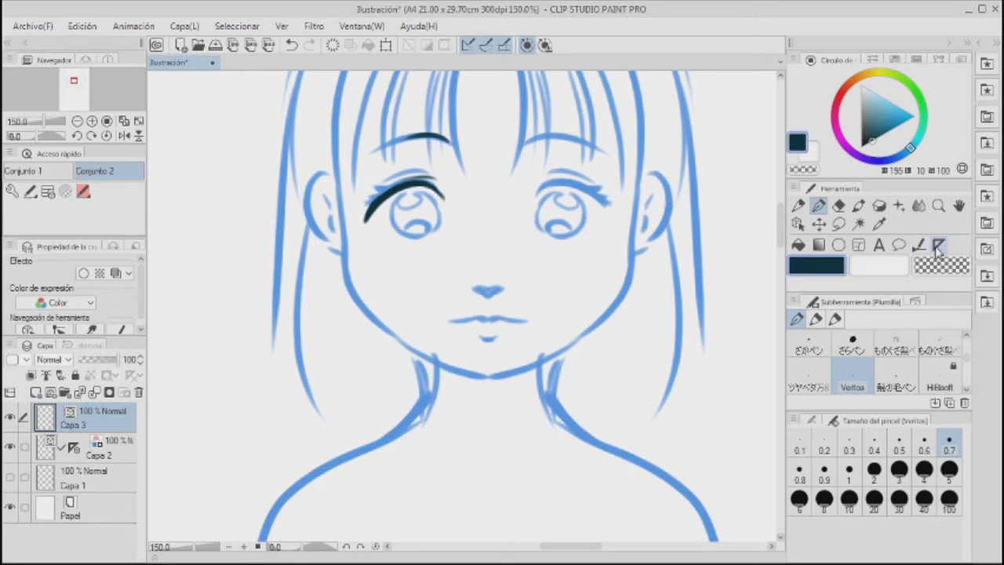
mouse_move(424, 135)
mouse_down()
mouse_move(373, 150)
mouse_move(444, 138)
mouse_up()
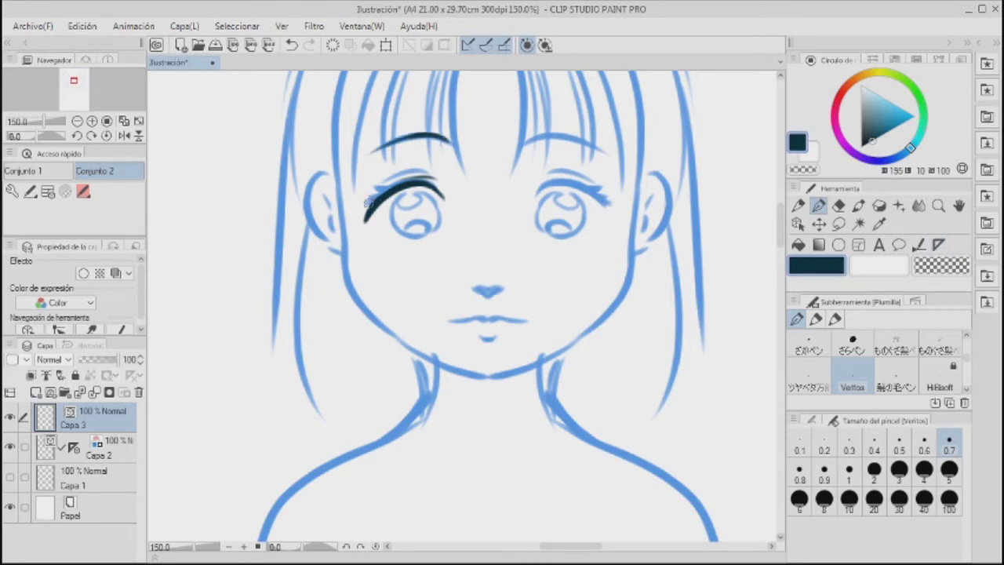
mouse_move(370, 202)
mouse_down()
mouse_move(414, 176)
mouse_move(390, 223)
mouse_move(427, 233)
mouse_up()
mouse_move(405, 194)
mouse_down()
mouse_move(410, 205)
mouse_move(415, 190)
mouse_move(441, 205)
mouse_move(409, 238)
mouse_move(411, 221)
mouse_move(355, 220)
mouse_move(362, 203)
mouse_up()
drag(379, 240, 379, 247)
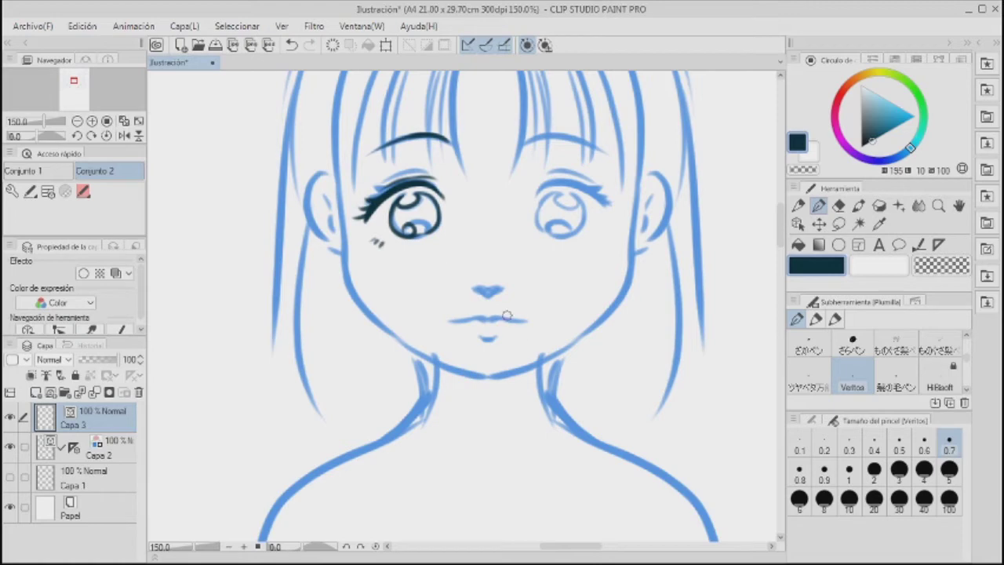
- Ink the nose, the two halves of the mouth line and the short mark below the lips
drag(480, 287, 494, 284)
drag(480, 320, 449, 320)
drag(496, 318, 524, 320)
drag(489, 334, 499, 338)
- Ink the left ear, the jawline down to the chin and the neck side, and check the lines with Capa 2 hidden briefly
drag(332, 174, 342, 247)
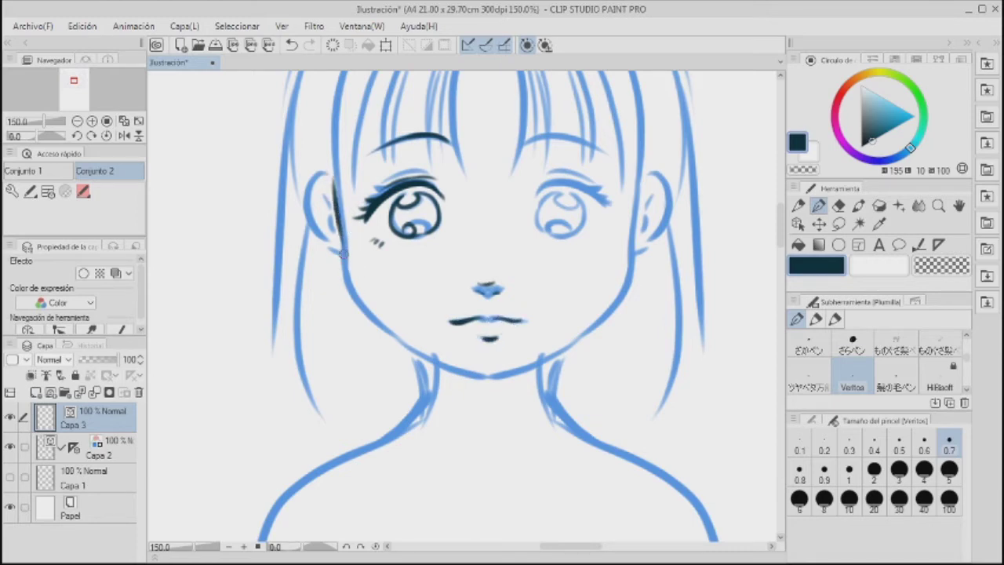
drag(317, 186, 339, 287)
drag(315, 205, 339, 284)
mouse_move(335, 219)
mouse_down()
mouse_move(353, 295)
mouse_move(417, 349)
mouse_move(358, 307)
mouse_move(454, 366)
mouse_move(526, 390)
mouse_move(479, 384)
mouse_move(467, 370)
mouse_move(522, 373)
mouse_up()
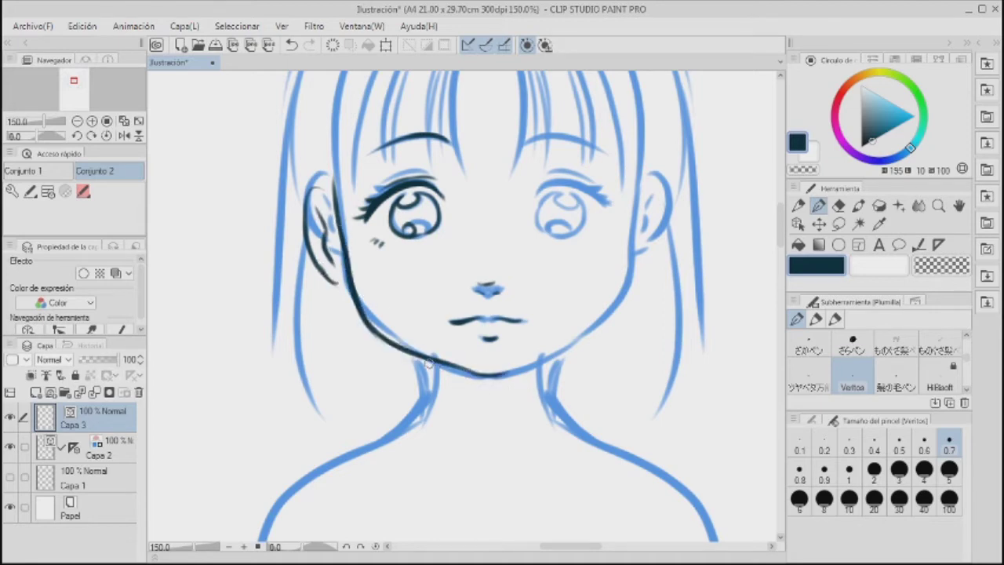
drag(434, 361, 424, 421)
click(10, 446)
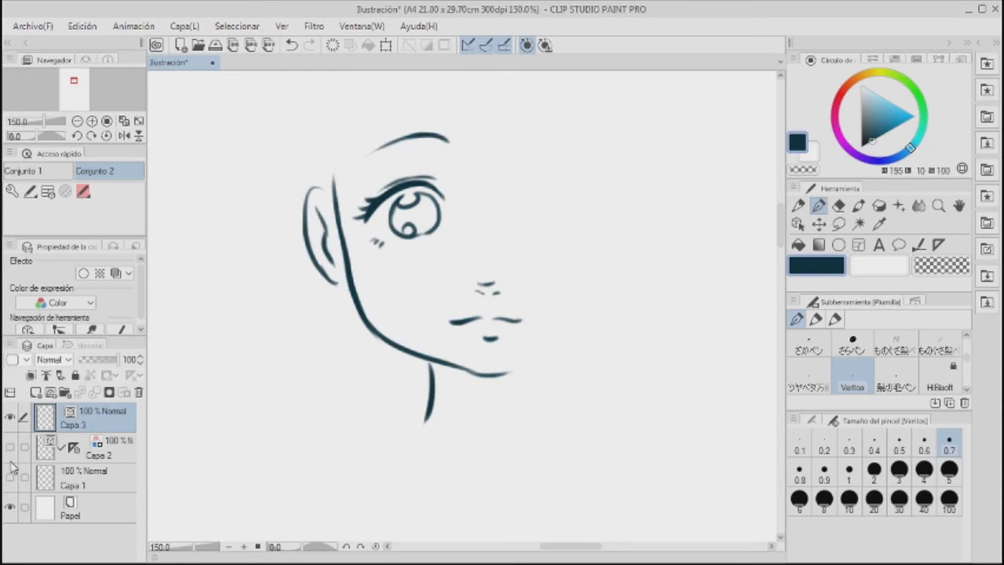
click(10, 446)
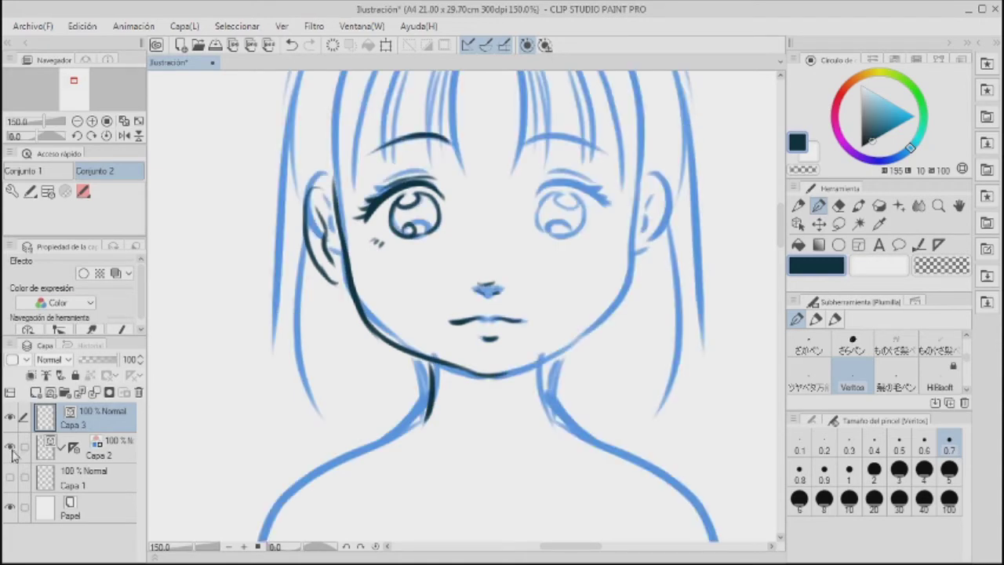
- Ink the left neck line out to the shoulder and trim its overshoot above the jaw with the Vector eraser
key(ctrl+minus)
key(ctrl+minus)
key(ctrl+minus)
mouse_move(551, 453)
mouse_down()
mouse_move(528, 439)
mouse_move(528, 403)
mouse_move(541, 441)
mouse_up()
scroll(466, 338, up, 4)
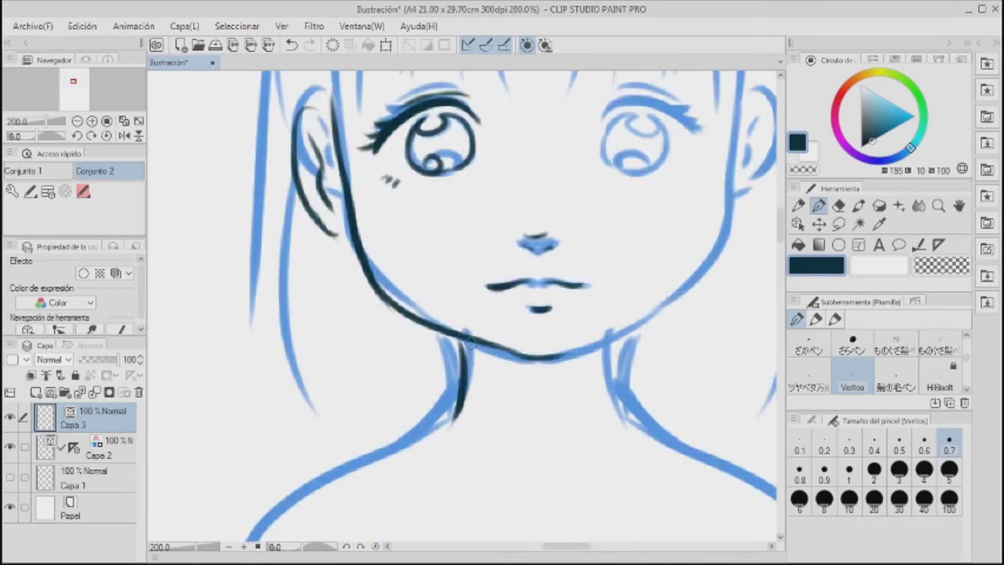
mouse_move(453, 318)
mouse_down()
mouse_move(464, 419)
mouse_move(442, 419)
mouse_move(266, 524)
mouse_up()
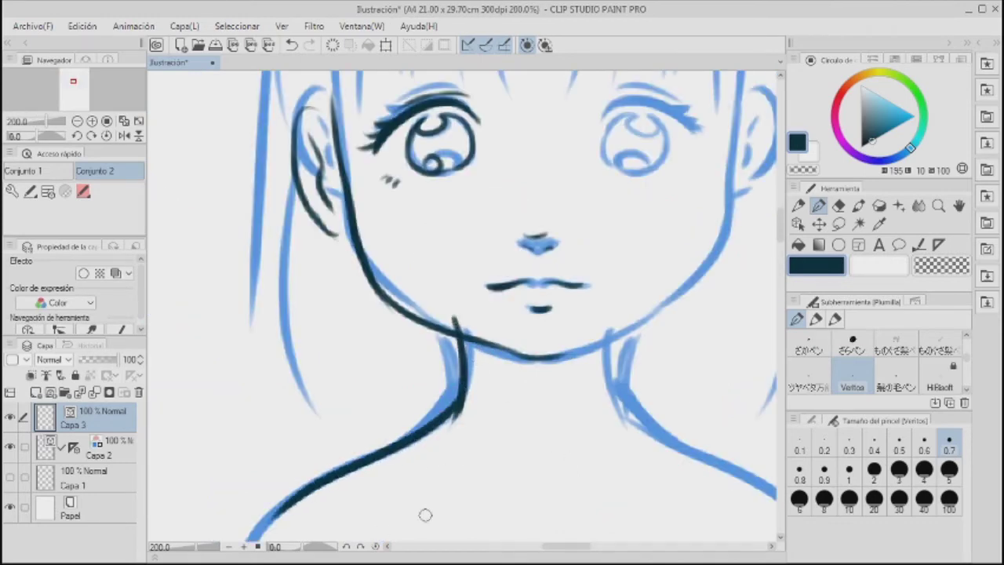
click(838, 205)
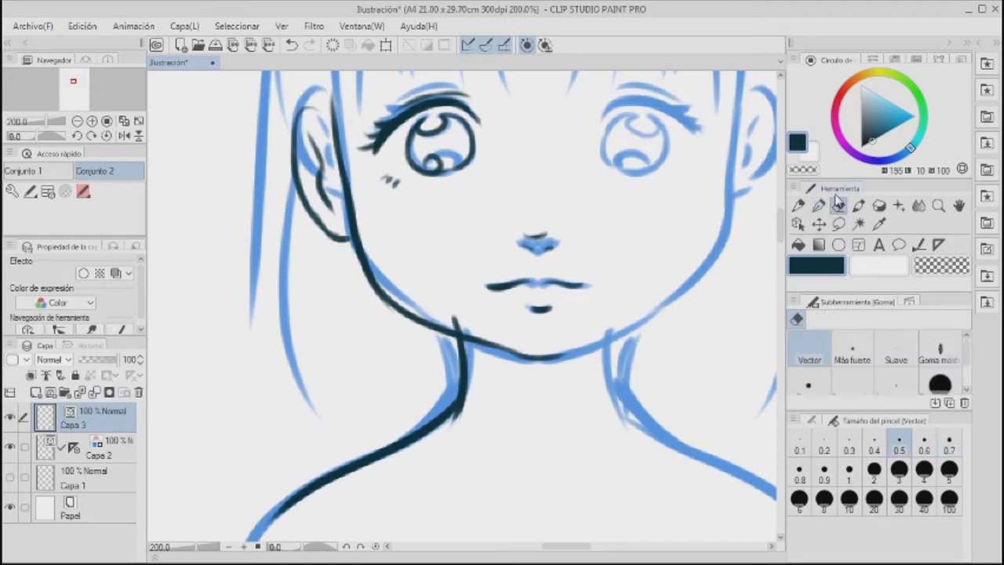
click(459, 323)
- Delete the blue sketch layer Capa 2 together with its symmetry ruler
scroll(618, 530, down, 2)
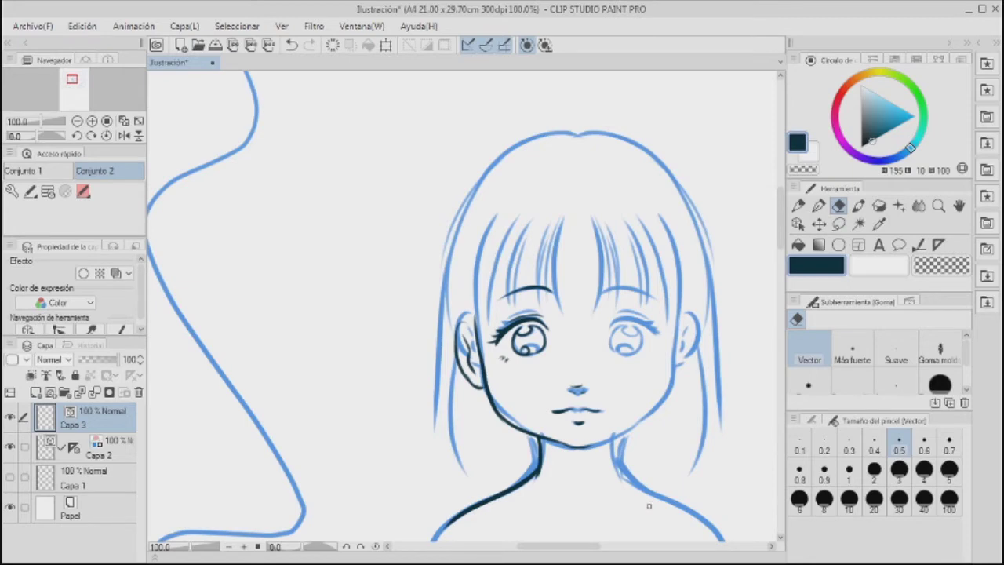
scroll(649, 505, down, 1)
scroll(659, 507, down, 1)
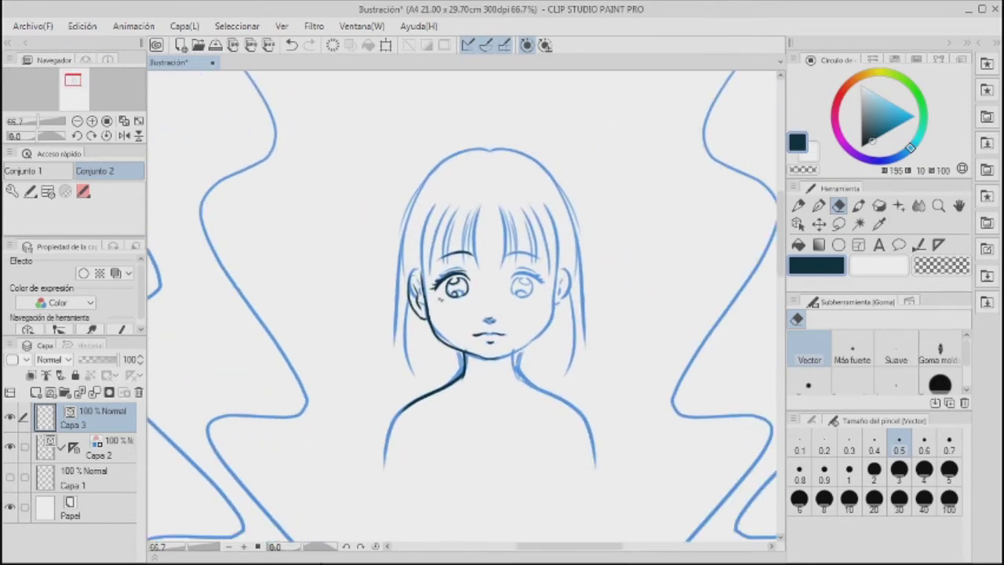
drag(637, 446, 582, 379)
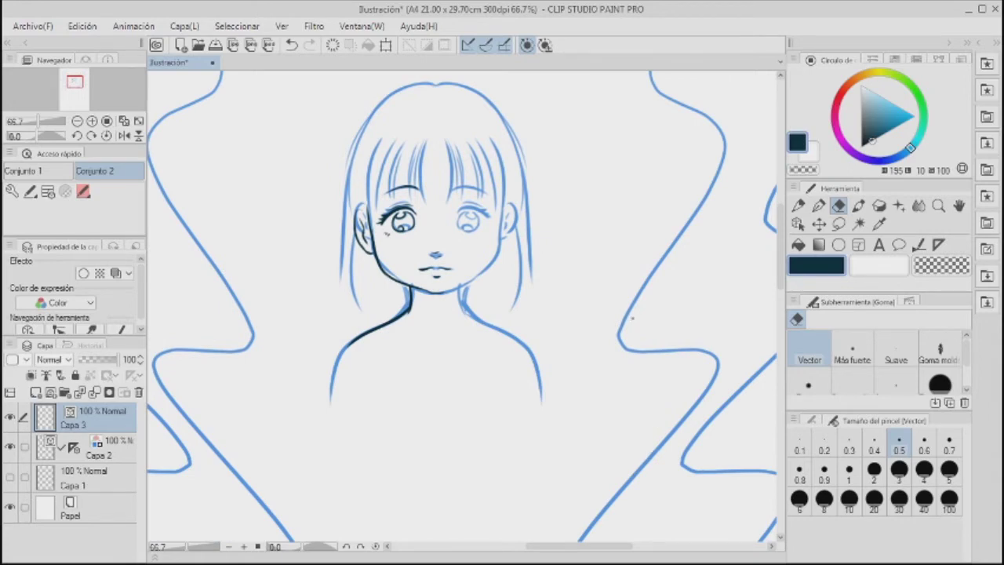
key(slash)
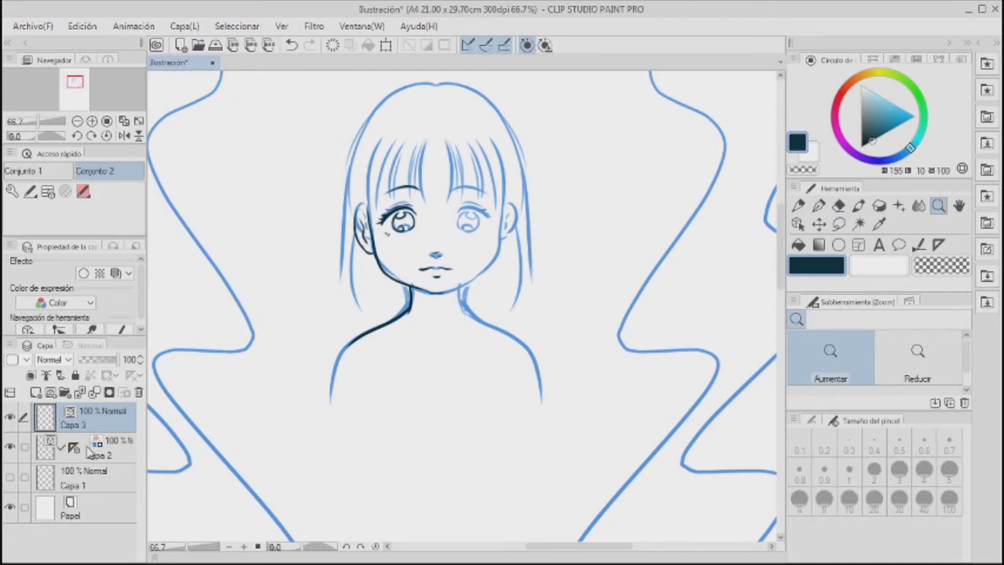
click(120, 450)
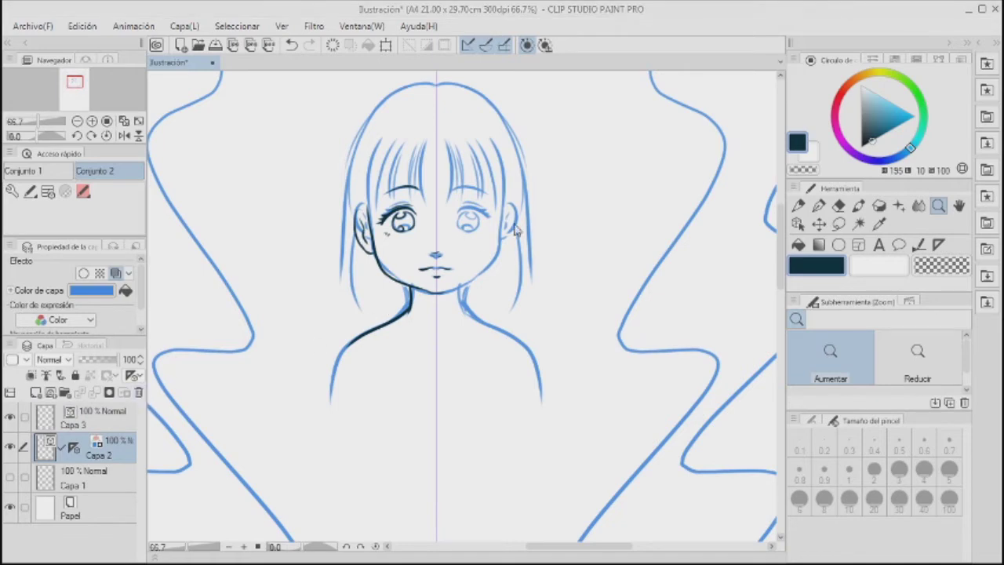
key(Delete)
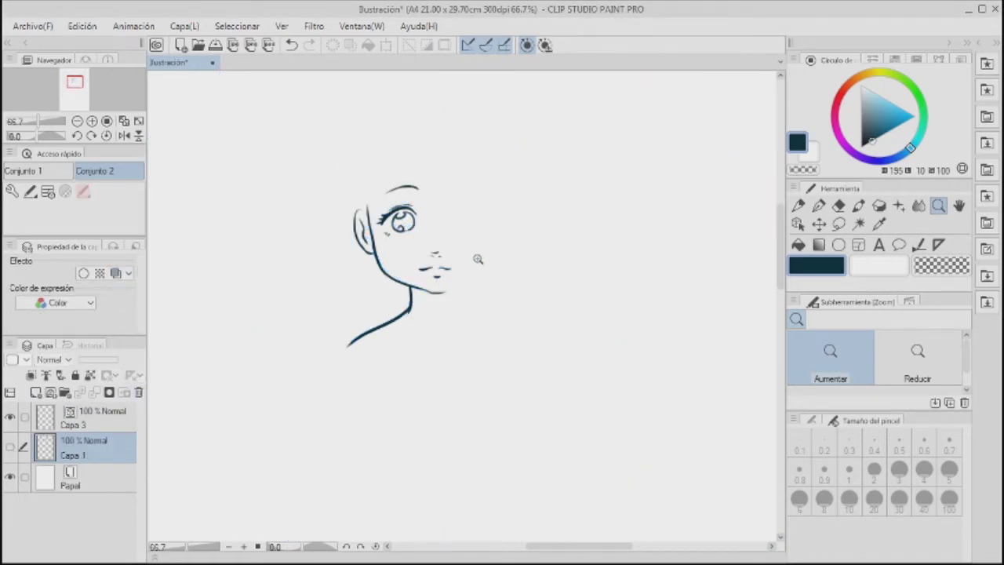
- Draw the fringe strands over the forehead on Capa 3 with the Veritos pen
click(123, 426)
key(p)
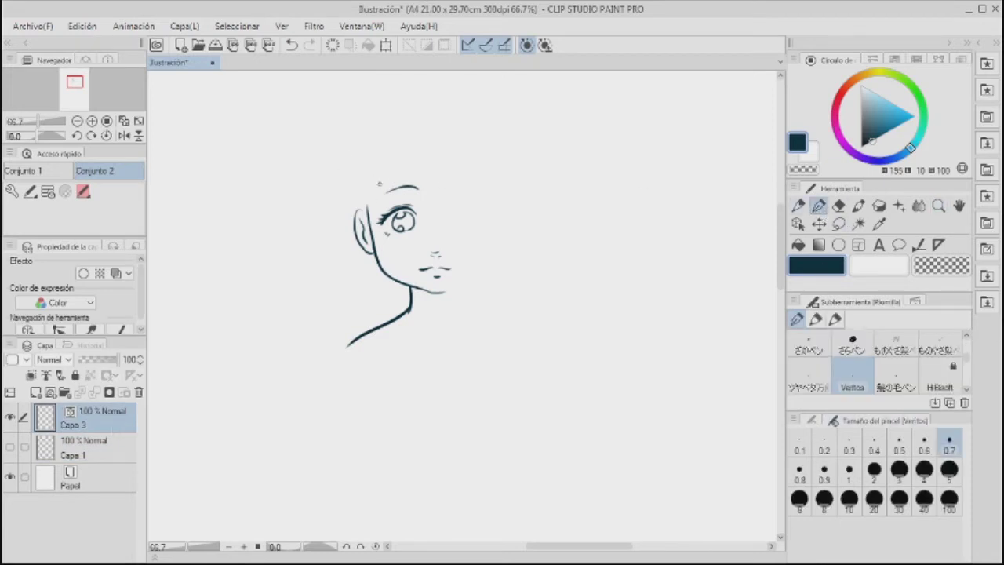
mouse_move(386, 169)
mouse_down()
mouse_move(378, 210)
mouse_move(381, 196)
mouse_up()
drag(409, 162, 403, 197)
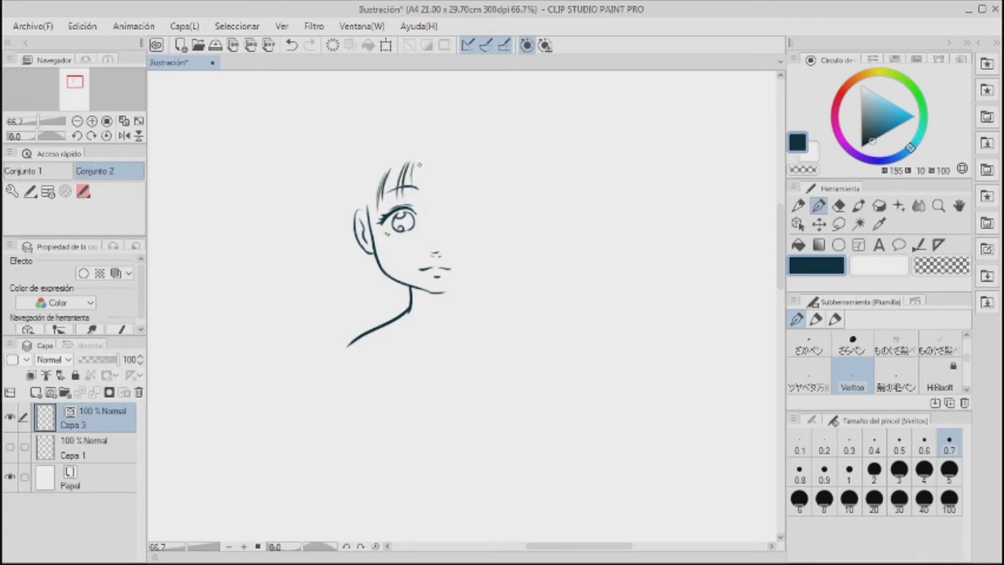
mouse_move(416, 160)
mouse_down()
mouse_move(412, 201)
mouse_move(442, 203)
mouse_up()
drag(383, 178, 375, 232)
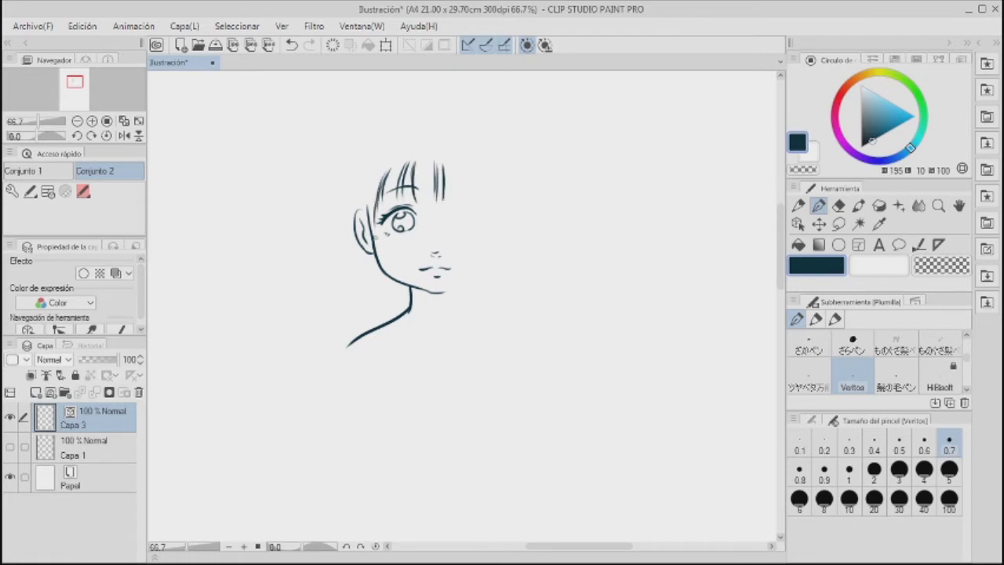
- Draw the left side of the hair, from the head outline down past the ear to the shoulder
drag(368, 174, 360, 221)
drag(383, 140, 344, 214)
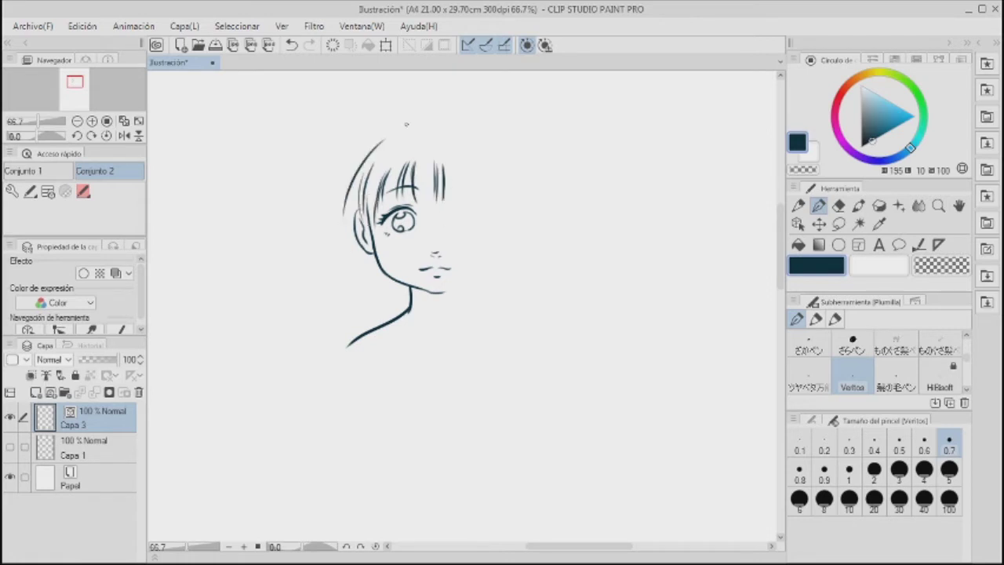
mouse_move(394, 124)
mouse_down()
mouse_move(345, 226)
mouse_move(342, 318)
mouse_up()
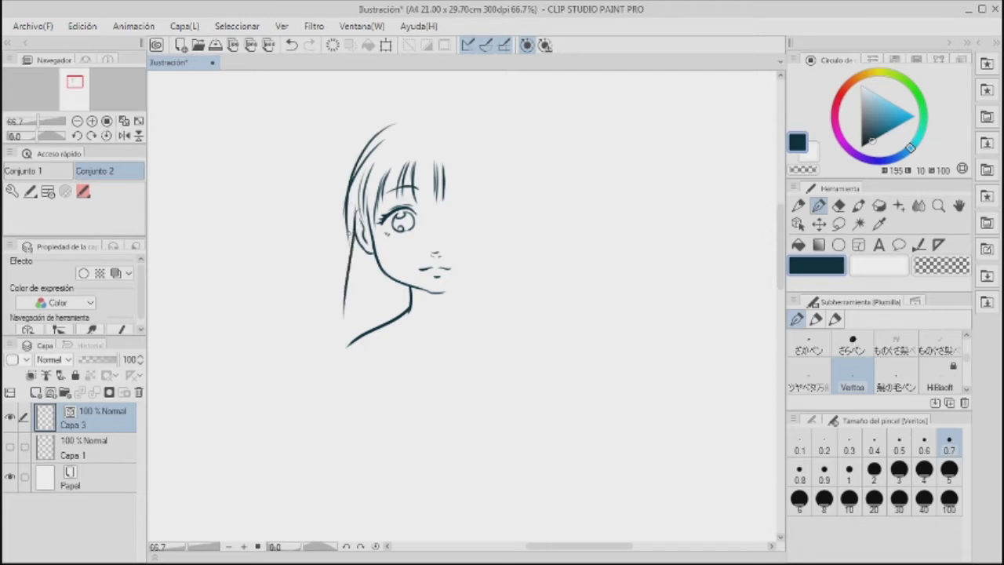
drag(351, 239, 348, 341)
drag(378, 263, 354, 323)
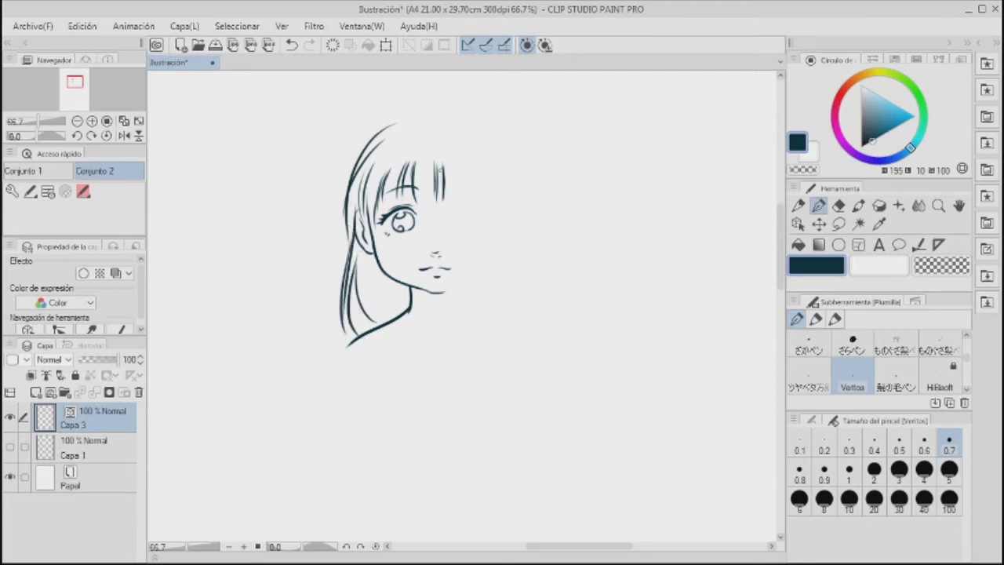
- Draw the crown outline of the hair and continue it down the right side of the head with short fringe strands
drag(419, 118, 375, 134)
drag(432, 112, 491, 165)
drag(436, 112, 504, 169)
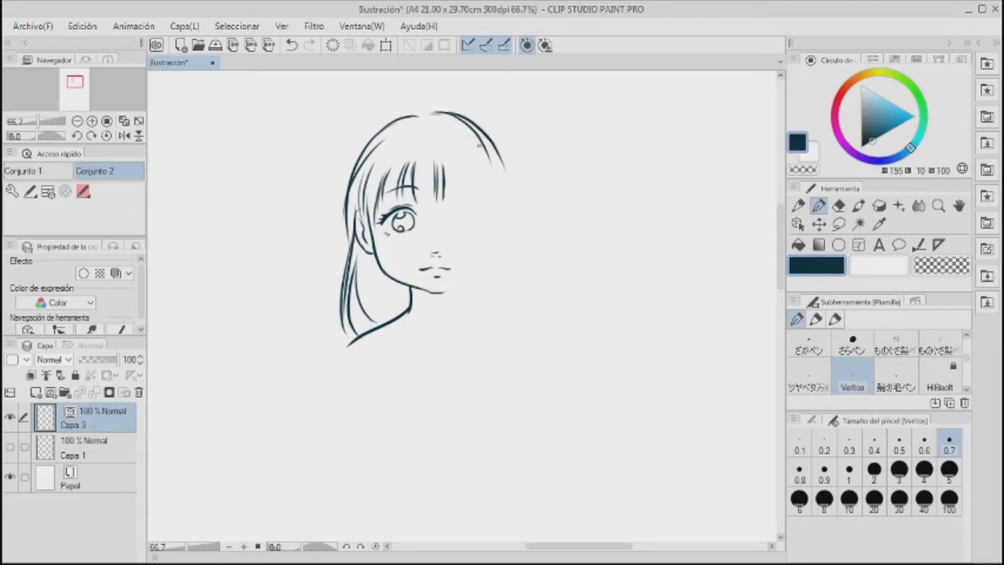
drag(482, 133, 504, 227)
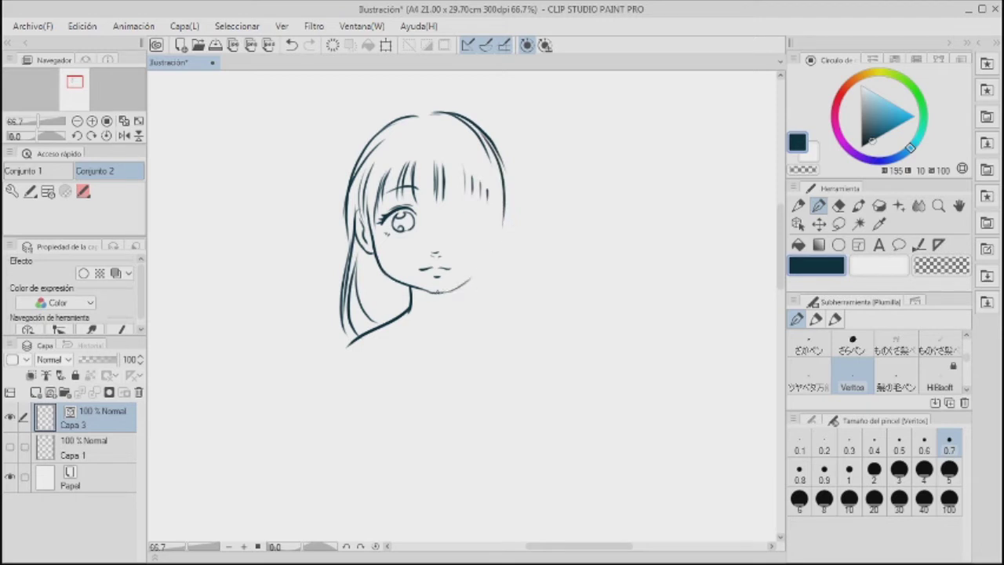
- Draw the right ear and cheek line and clean up the extra jaw strokes with the Vector eraser
mouse_move(446, 291)
mouse_down()
mouse_move(477, 268)
mouse_move(493, 222)
mouse_move(489, 248)
mouse_up()
drag(441, 293, 485, 261)
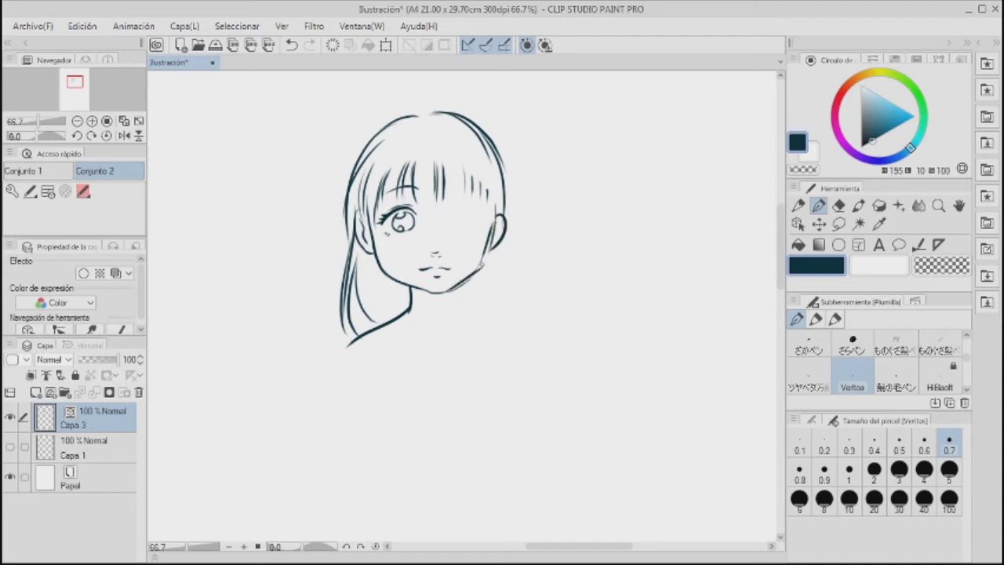
drag(496, 225, 474, 275)
click(839, 205)
drag(494, 227, 472, 276)
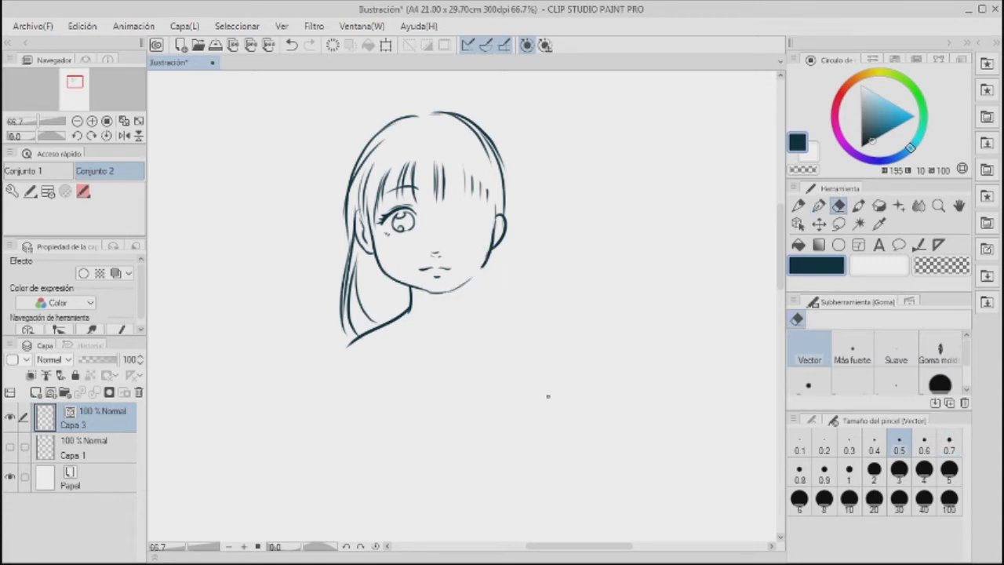
- Ink the missing stretch of jaw between the chin and the right cheek and tidy its join
click(818, 205)
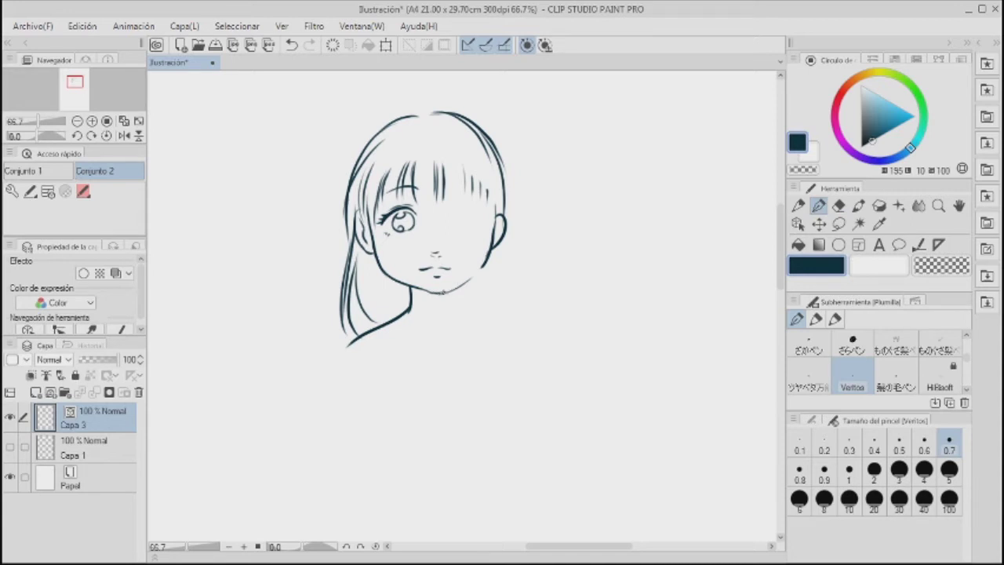
drag(442, 292, 480, 271)
click(839, 205)
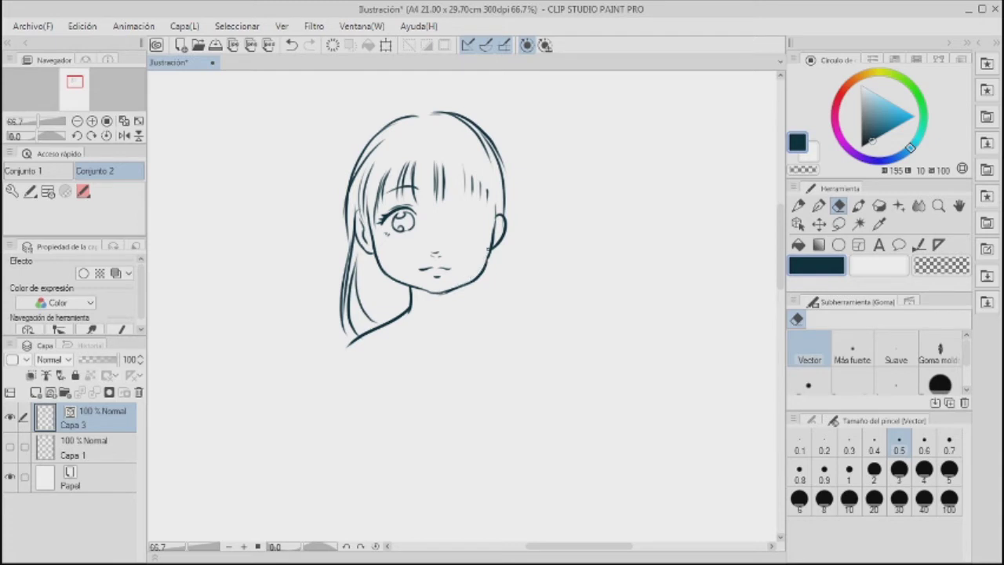
- Extend the hair outline at the crown, and draw the right neck and shoulder line with a curved neckline
key(p)
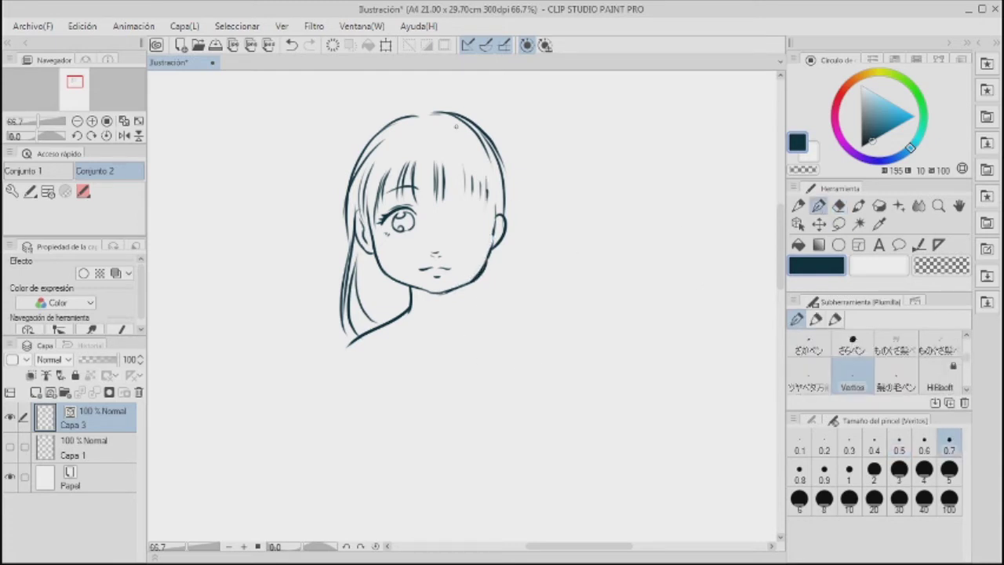
drag(426, 113, 398, 116)
drag(465, 313, 492, 320)
drag(394, 319, 461, 334)
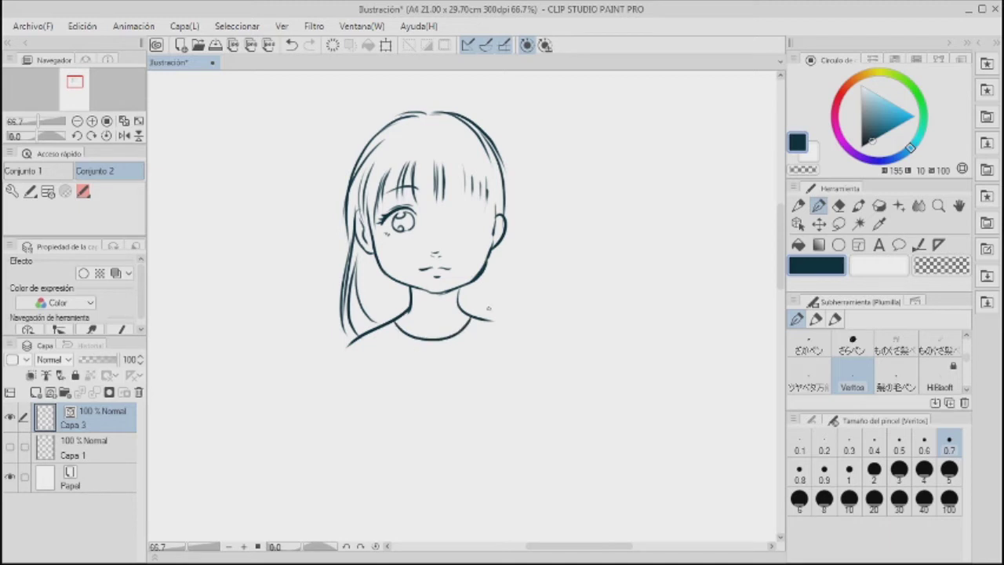
- Draw the long hair strands falling from the right side of the head to the shoulder
drag(505, 164, 494, 291)
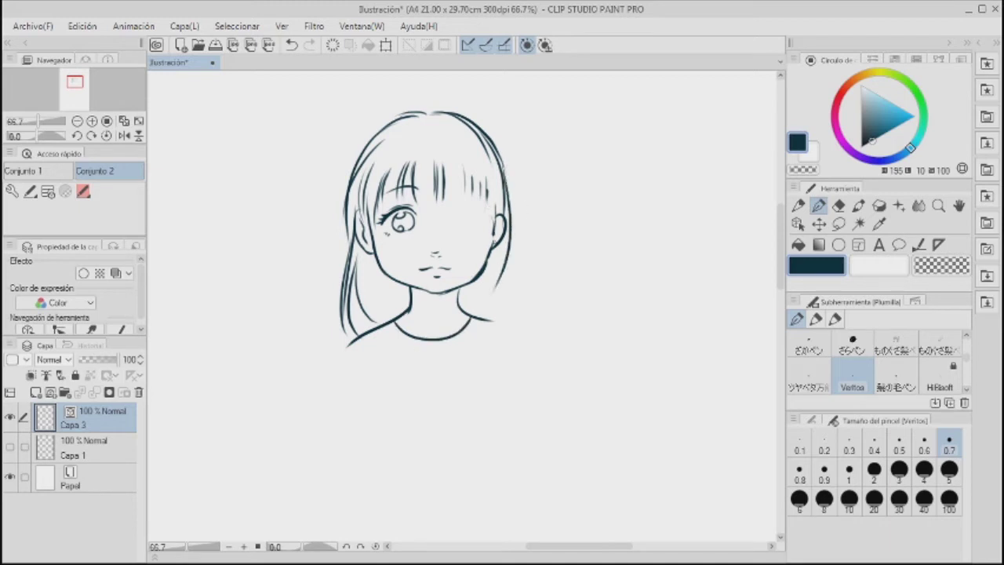
mouse_move(508, 171)
mouse_down()
mouse_move(519, 255)
mouse_move(492, 326)
mouse_up()
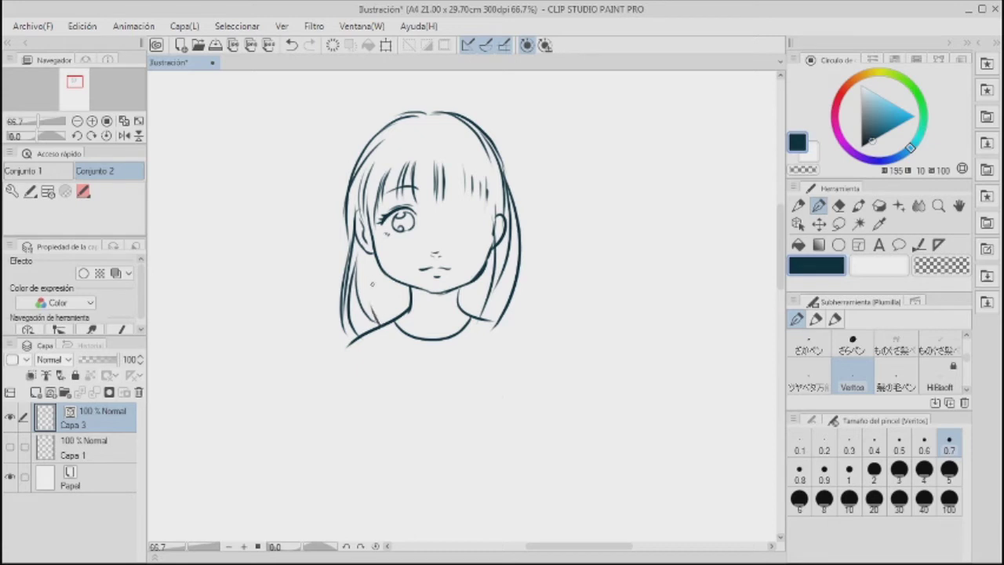
drag(506, 291, 492, 325)
- Remove the doubled inner hair strokes on the right side of the head with the Vector eraser
key(e)
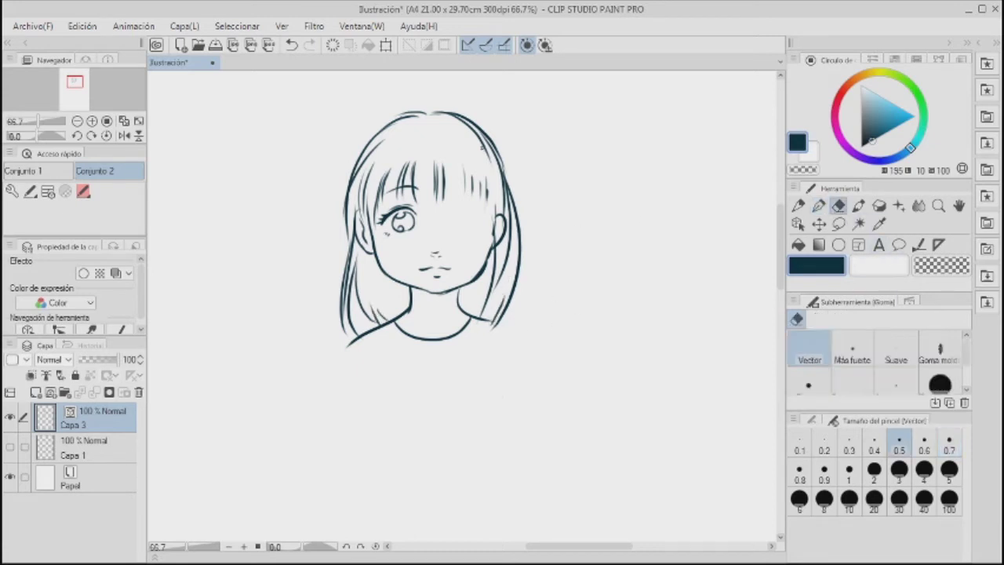
click(482, 147)
drag(508, 181, 501, 282)
click(494, 173)
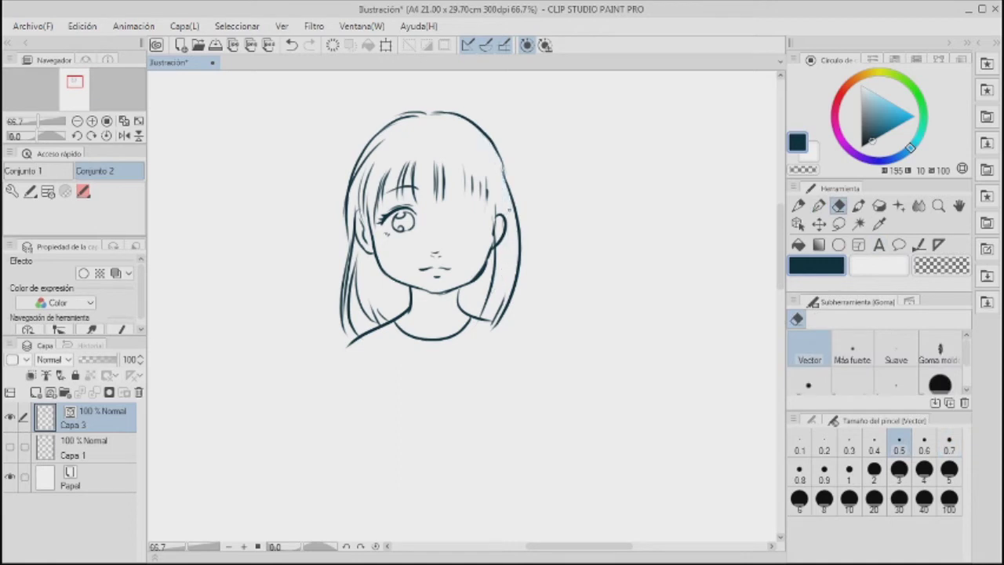
- Remove the doubled hair line beside the left cheek with the Vector eraser and redraw the inner strand with the pen
click(355, 249)
key(p)
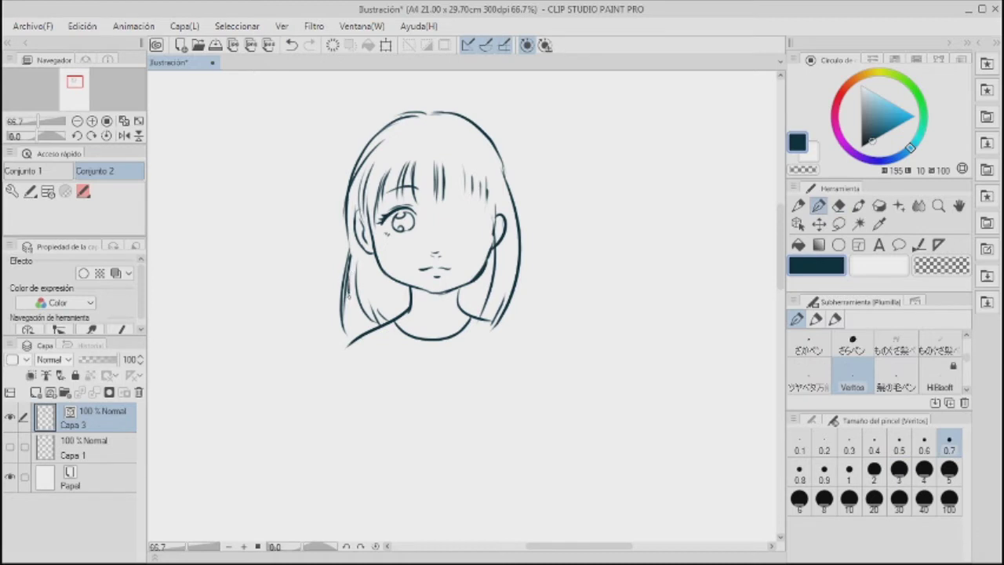
drag(349, 296, 365, 325)
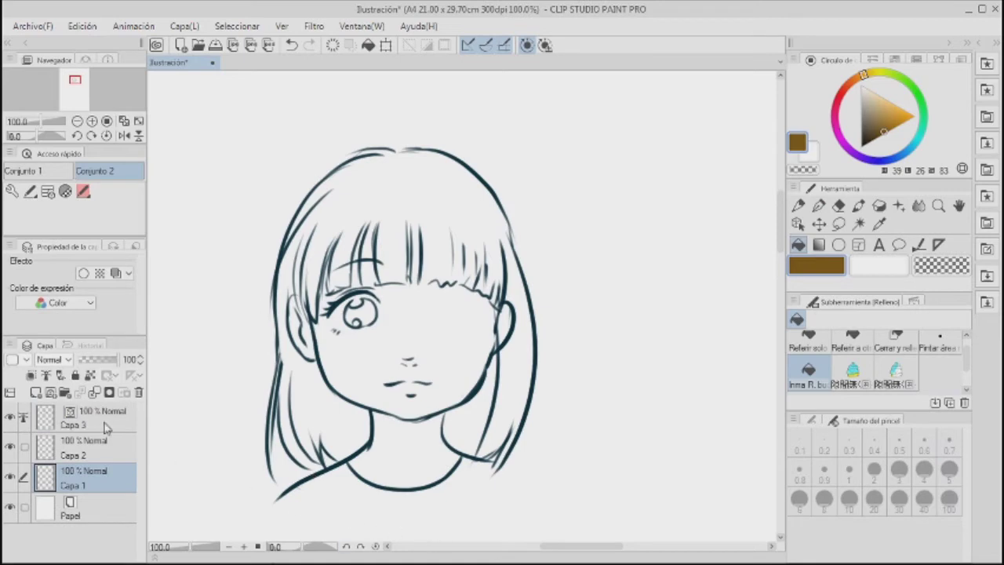
- Turn off the reference layer setting on Capa 3 and choose the fill sub tool that refers to other layers
click(106, 426)
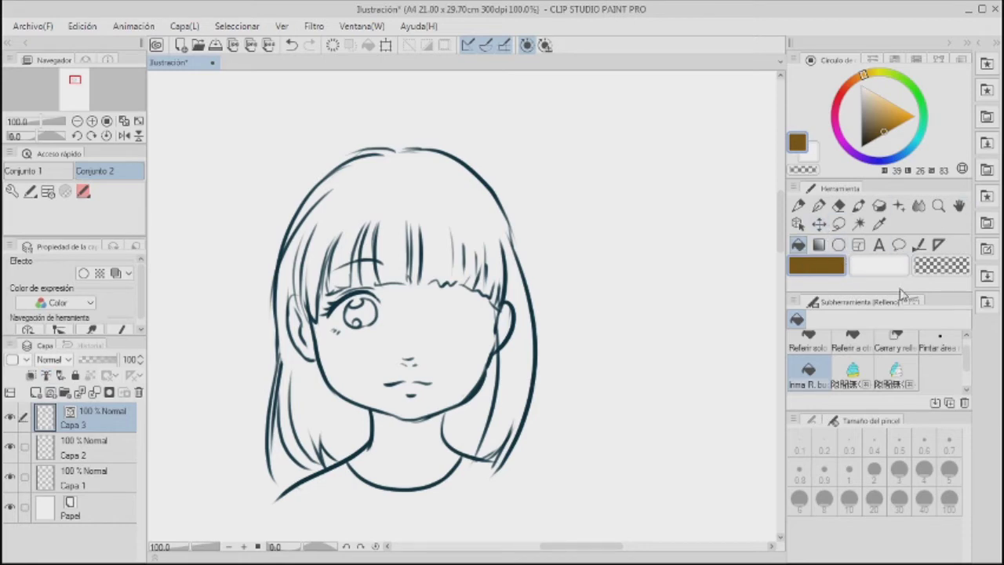
drag(968, 366, 969, 357)
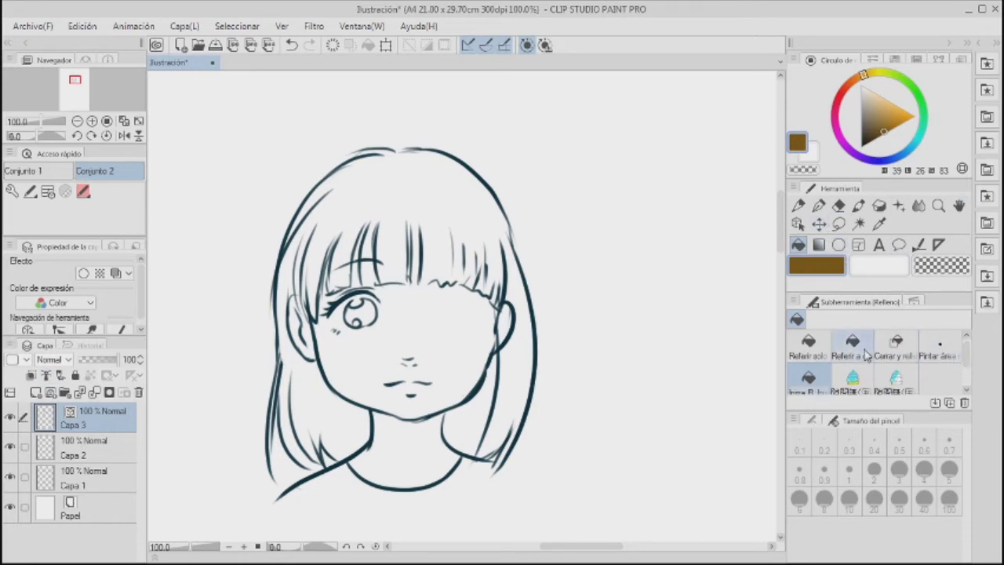
click(852, 350)
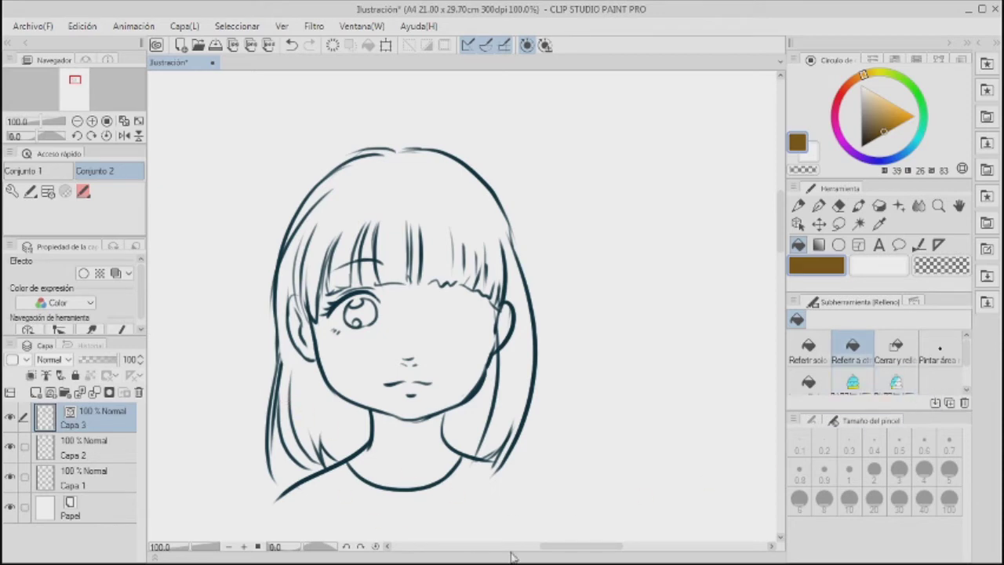
- Choose a pale cream skin colour and fill the girl's neck and ears on Capa 1
mouse_move(884, 94)
mouse_down()
mouse_move(872, 81)
mouse_move(881, 74)
mouse_up()
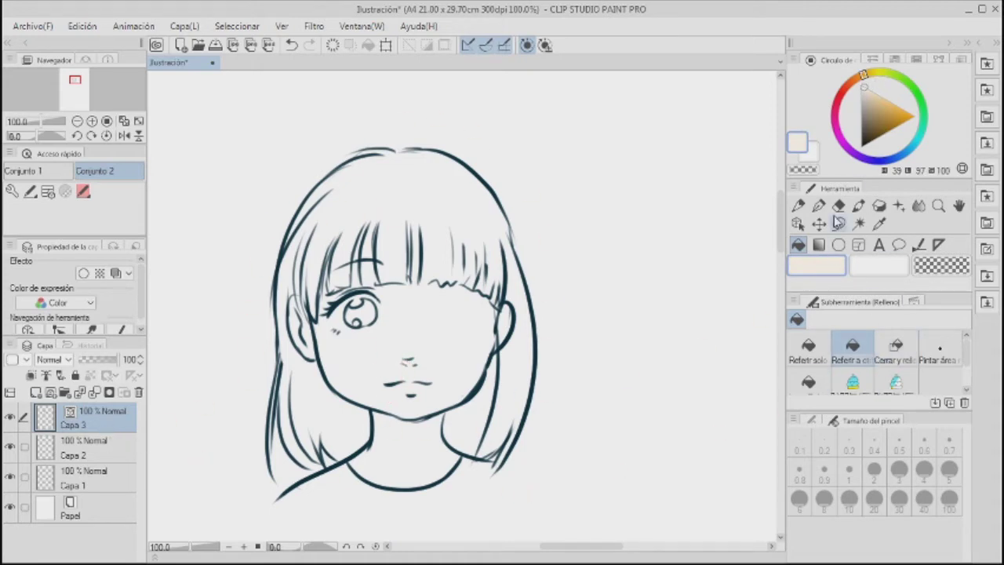
click(104, 453)
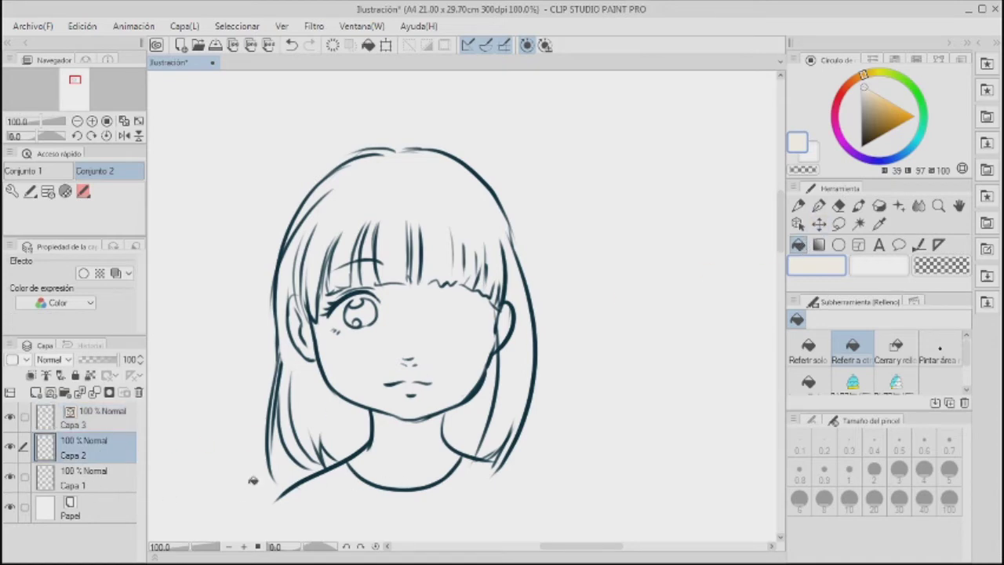
click(110, 475)
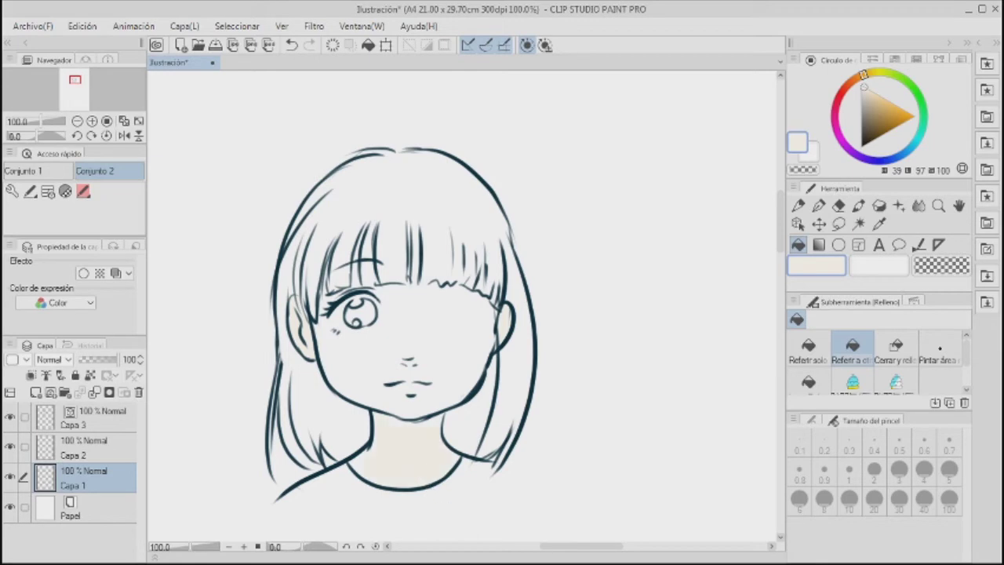
- Try to fill the face with the skin colour on Capa 1, and undo the fill
key(ctrl+plus)
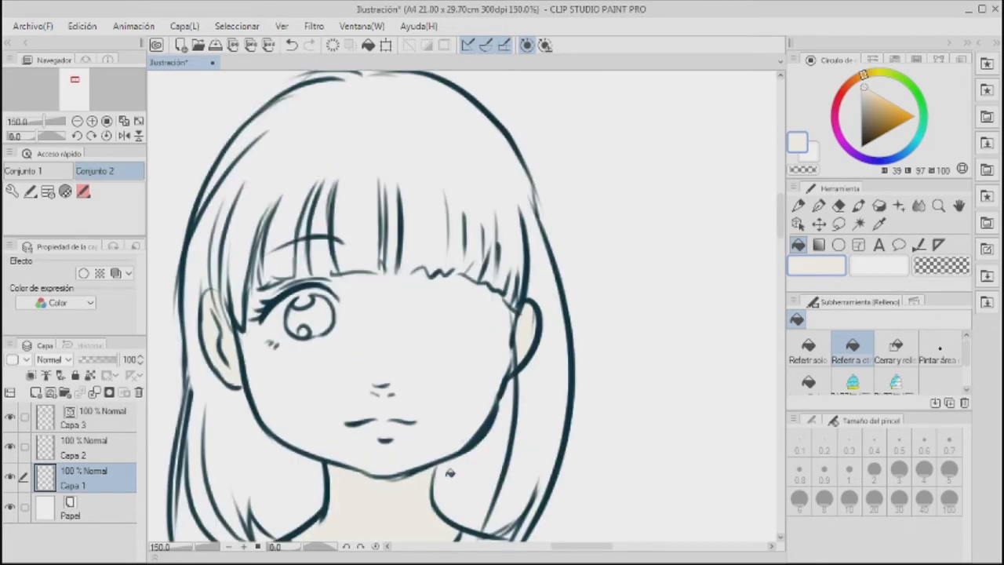
scroll(450, 472, down, 2)
scroll(549, 521, down, 3)
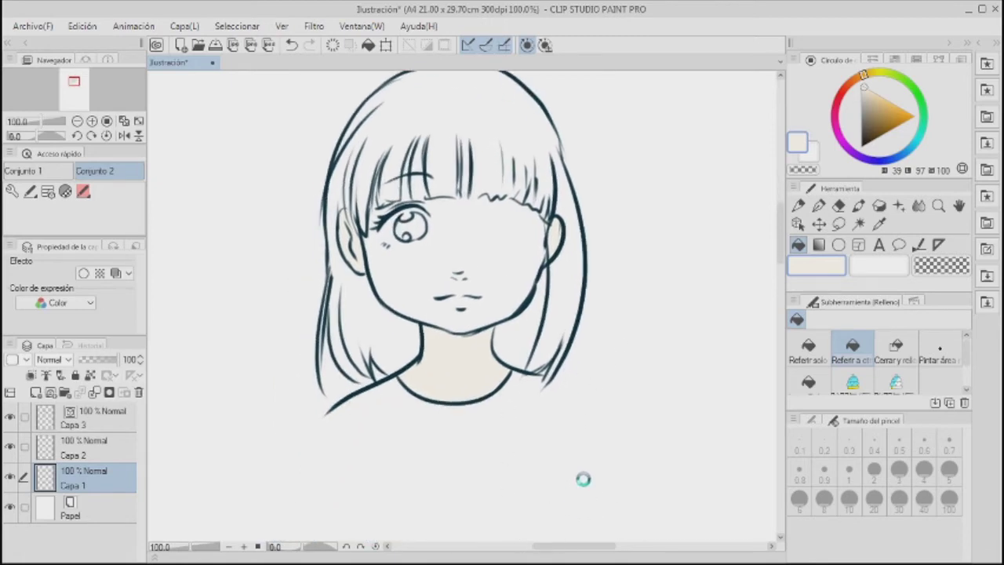
click(648, 485)
drag(527, 319, 540, 377)
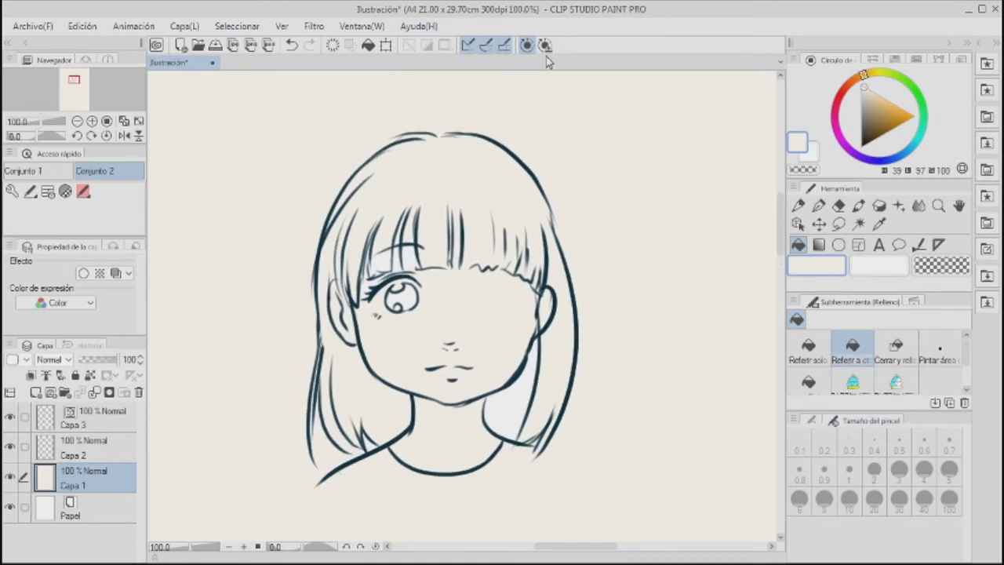
click(291, 45)
- Raise the fill's close gap setting to its fourth level and fill the face with the skin colour on Capa 1
click(812, 420)
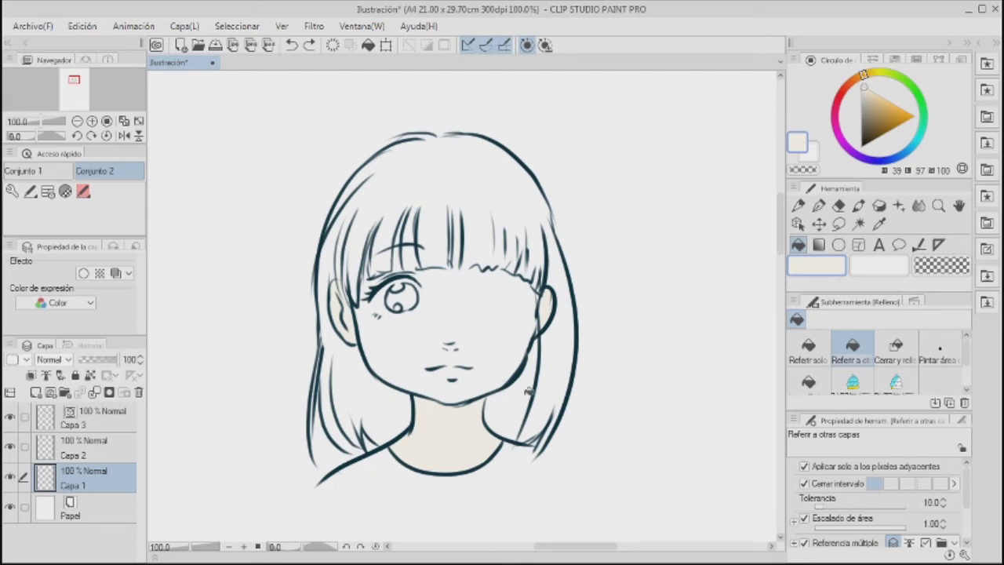
click(912, 485)
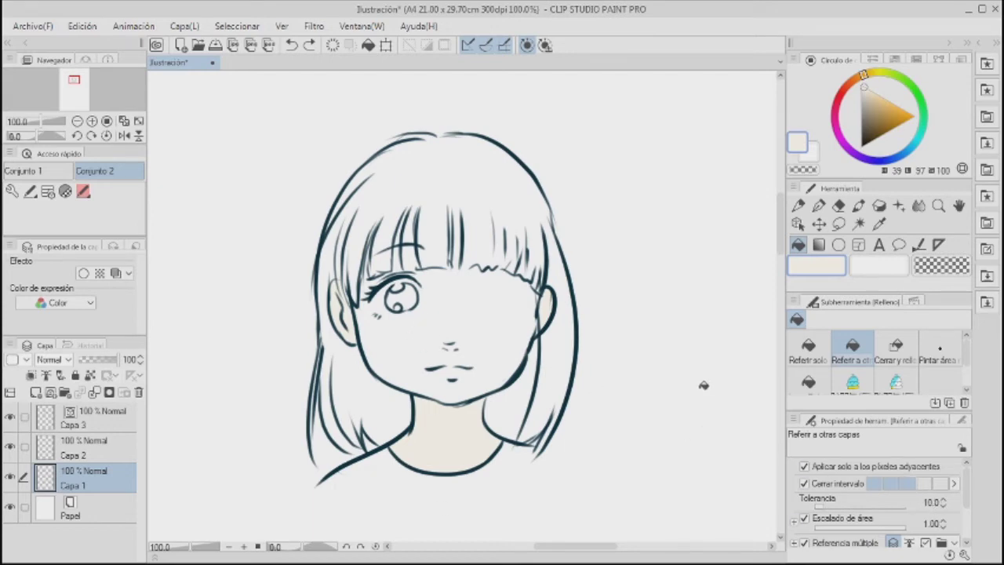
click(496, 166)
click(113, 453)
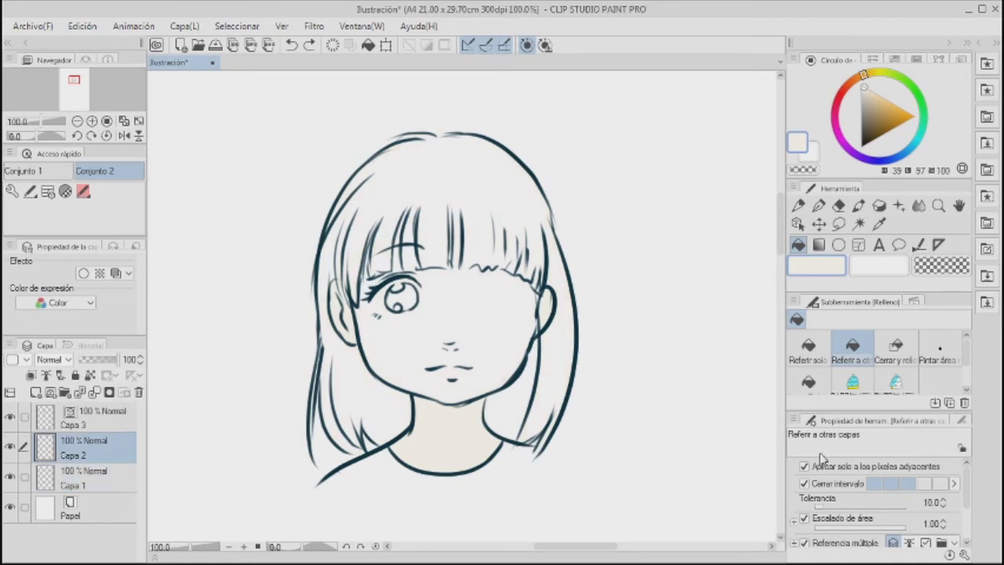
click(120, 482)
click(496, 450)
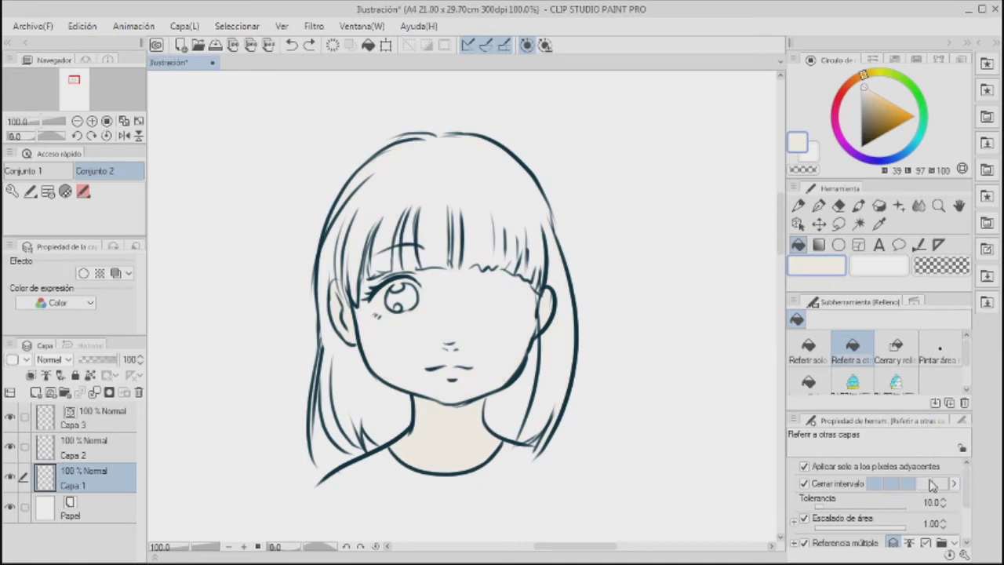
click(470, 333)
- Choose a dark brown and fill the crown, the bangs and the outer right lock of hair on Capa 2
click(112, 455)
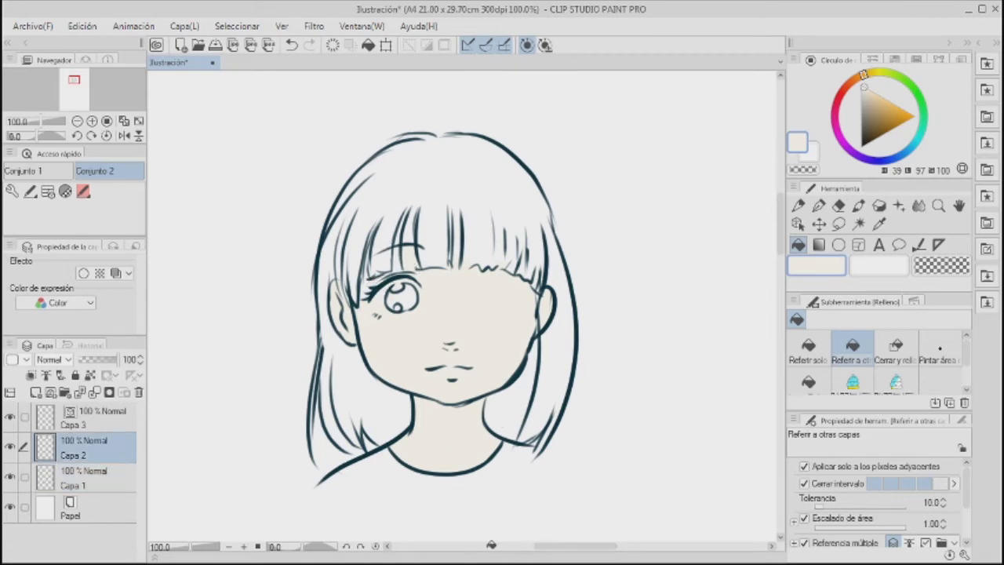
click(877, 137)
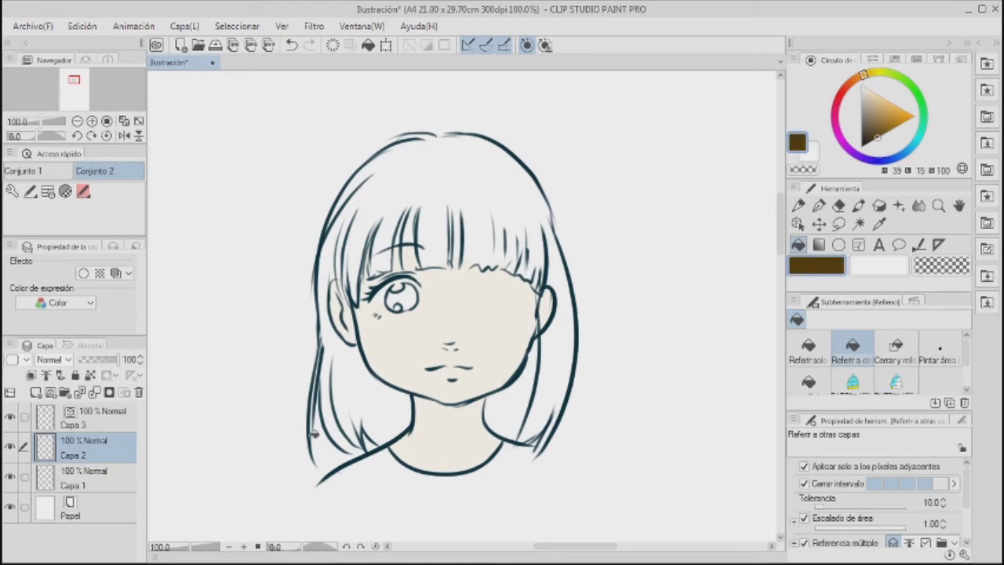
click(475, 167)
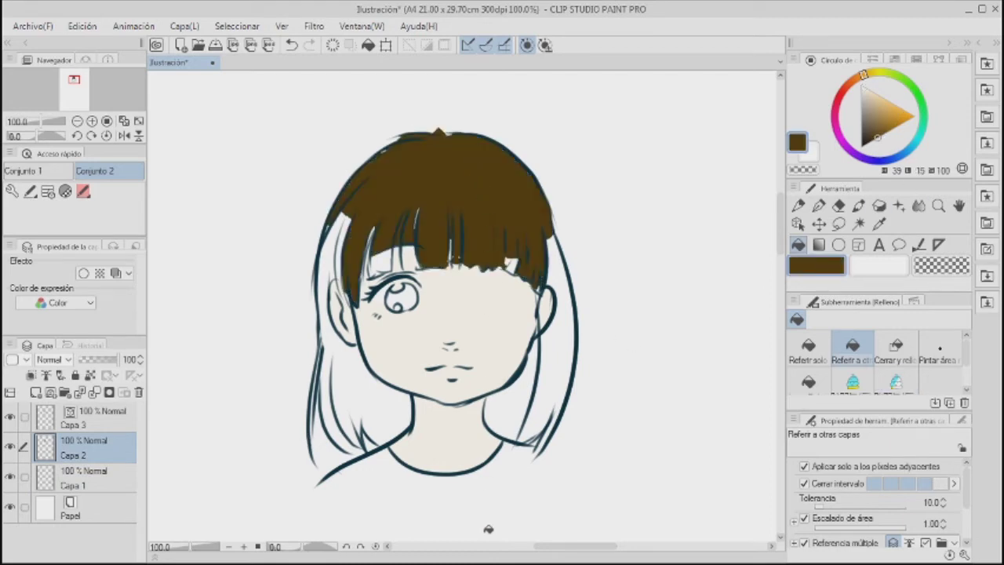
click(555, 419)
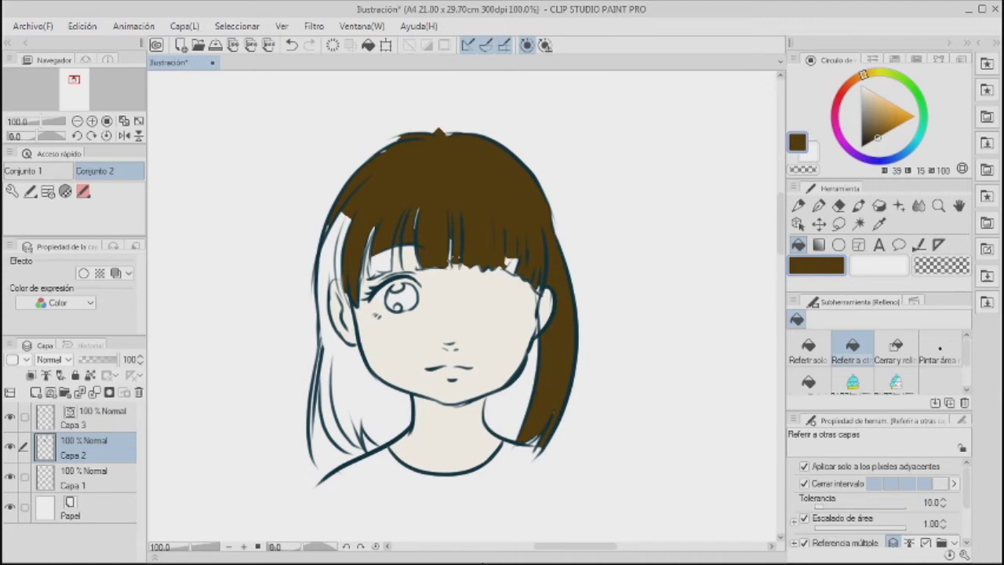
- Fill the hair sections along the left side, behind the right cheek and in the bang gaps above the eye with dark brown
click(354, 372)
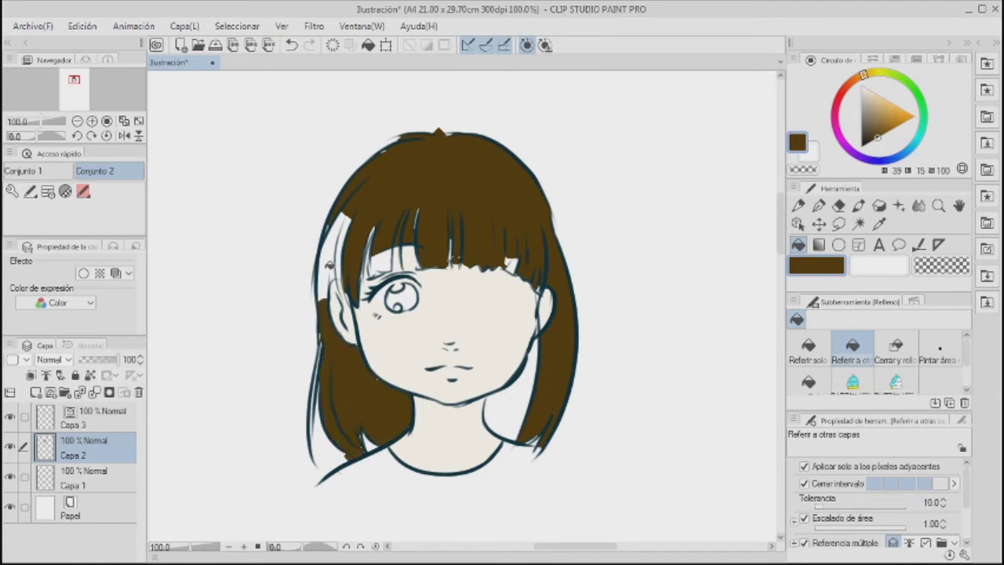
click(328, 265)
click(345, 243)
click(506, 390)
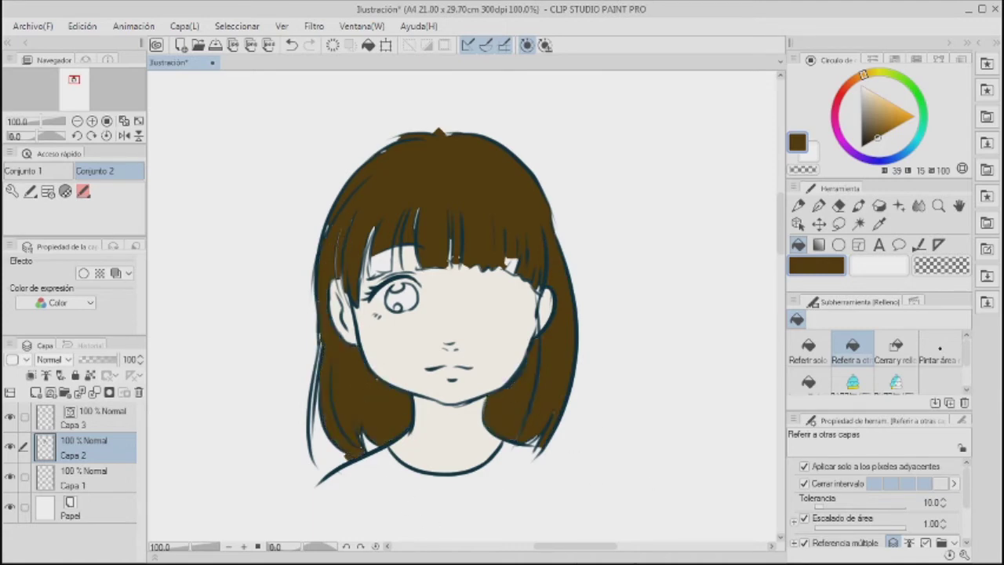
click(388, 253)
click(421, 260)
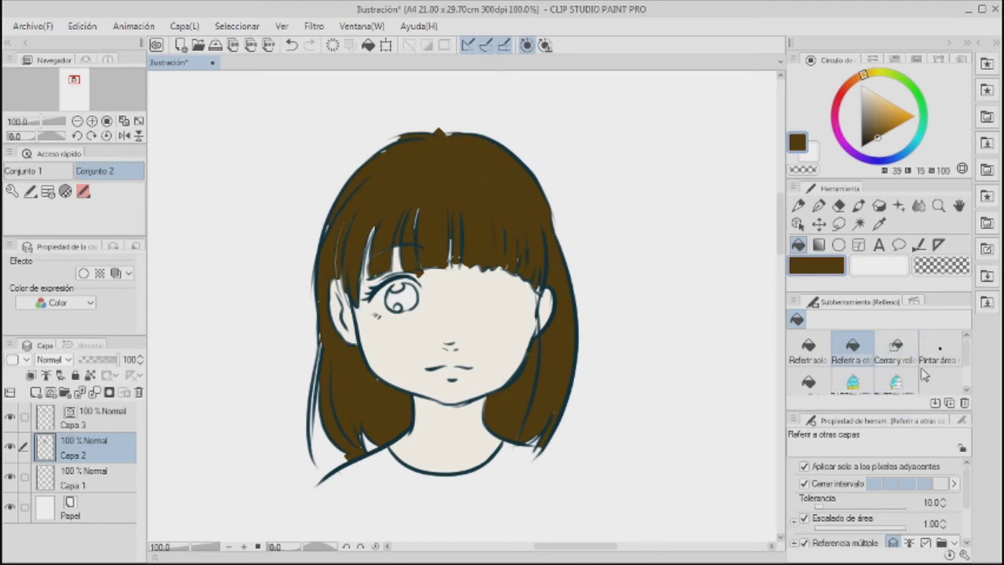
- Fill the thin outer strand beside the left cheek using Cerrar y rellenar, then Pintar área no rellenada with tolerance 29.6
click(896, 349)
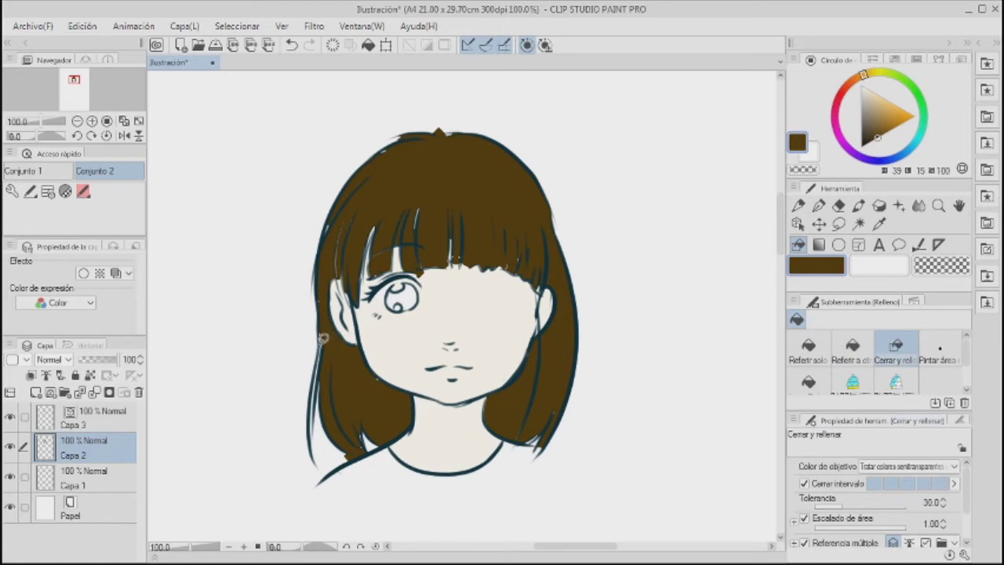
mouse_move(322, 337)
mouse_down()
mouse_move(310, 404)
mouse_move(316, 445)
mouse_move(334, 350)
mouse_move(325, 317)
mouse_up()
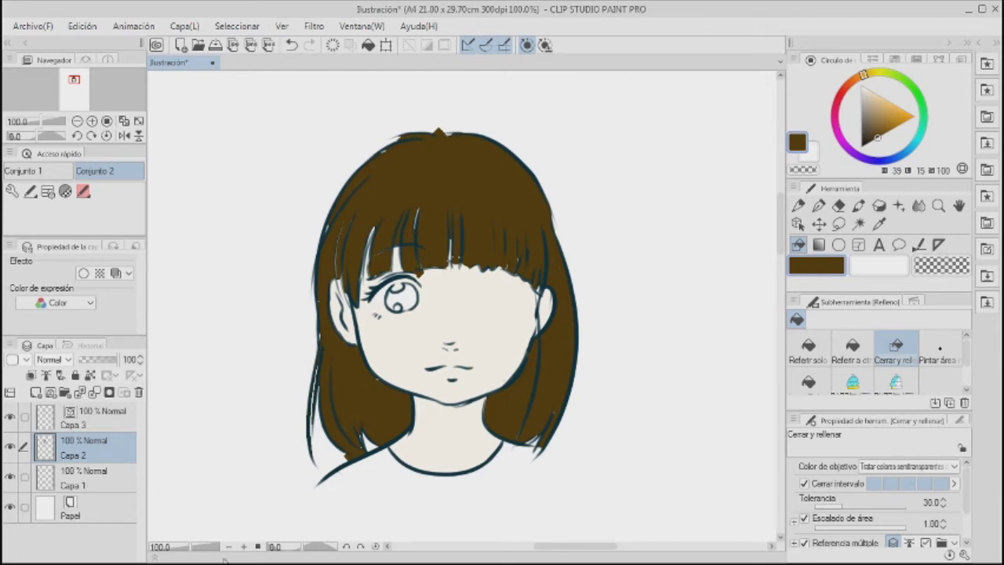
click(940, 349)
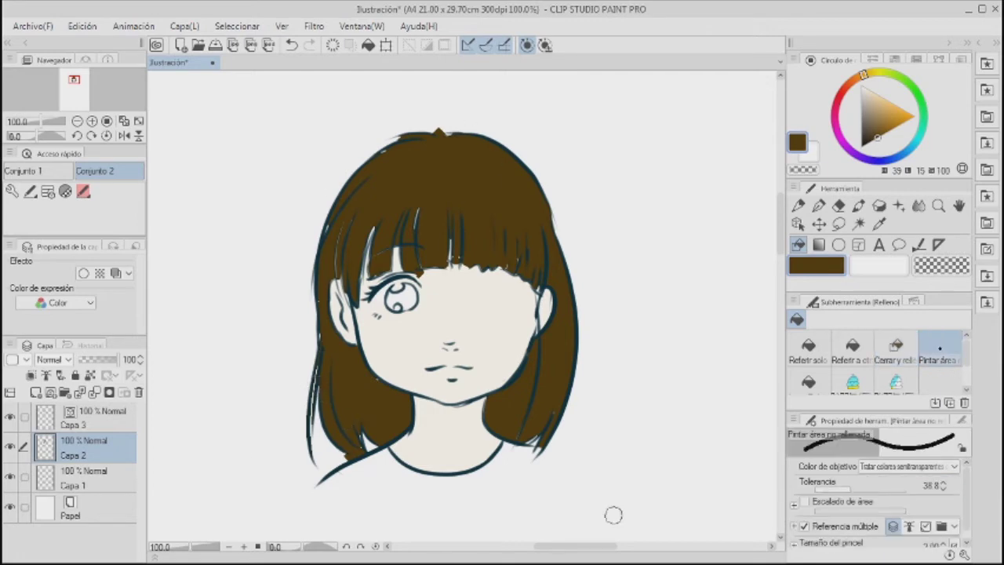
click(843, 489)
drag(317, 440, 324, 378)
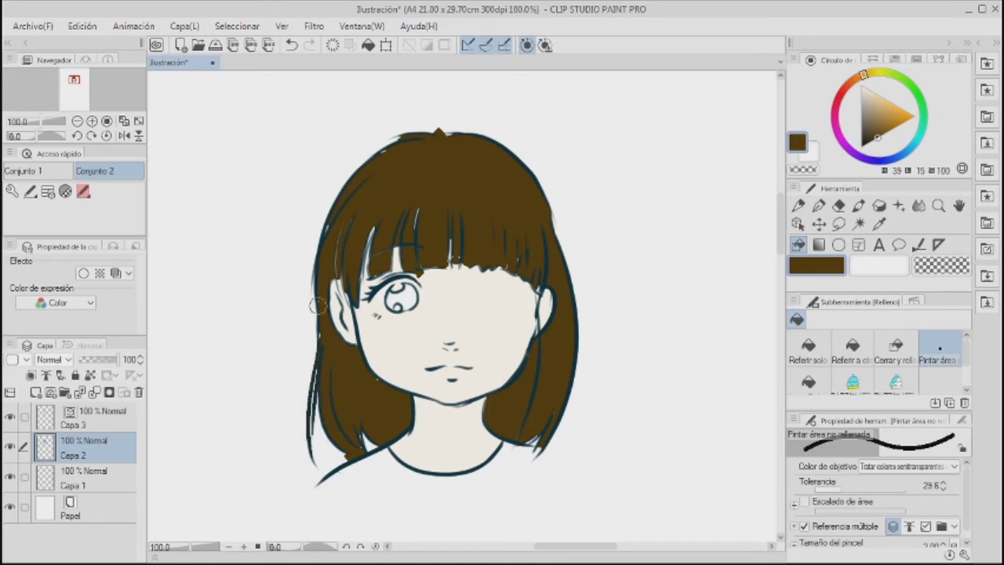
- Paint brown over the remaining unfilled slivers along the left hair edge, the bangs and the right lock
drag(317, 338, 355, 180)
mouse_move(333, 279)
mouse_down()
mouse_move(394, 147)
mouse_move(374, 232)
mouse_move(444, 190)
mouse_move(420, 230)
mouse_up()
drag(353, 292, 367, 213)
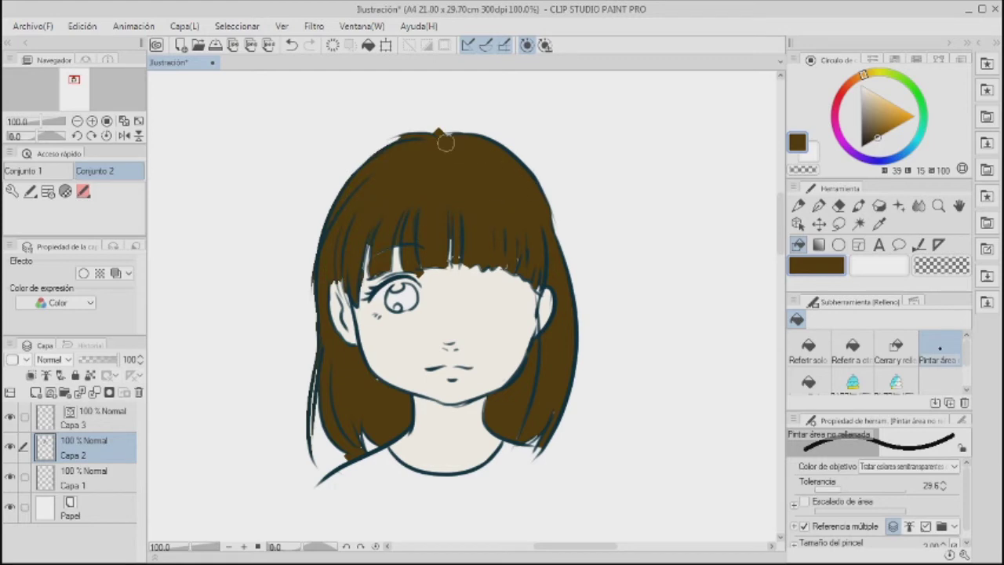
drag(469, 259, 460, 216)
drag(528, 270, 511, 251)
drag(548, 384, 550, 407)
- Undo the last touch-up on the right lock and repaint its unfilled spots from a close-up view
scroll(567, 432, up, 8)
scroll(448, 382, down, 3)
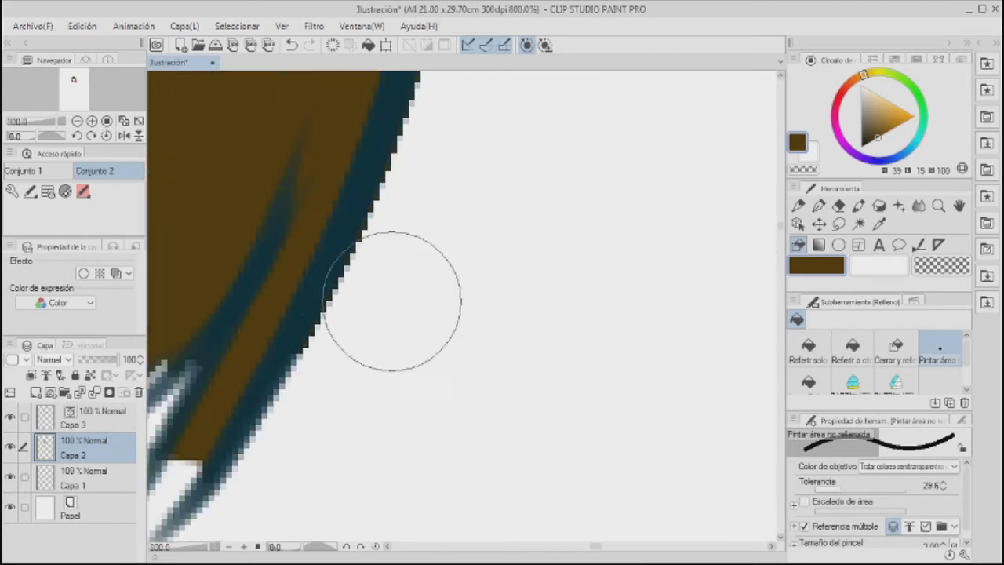
key(ctrl+z)
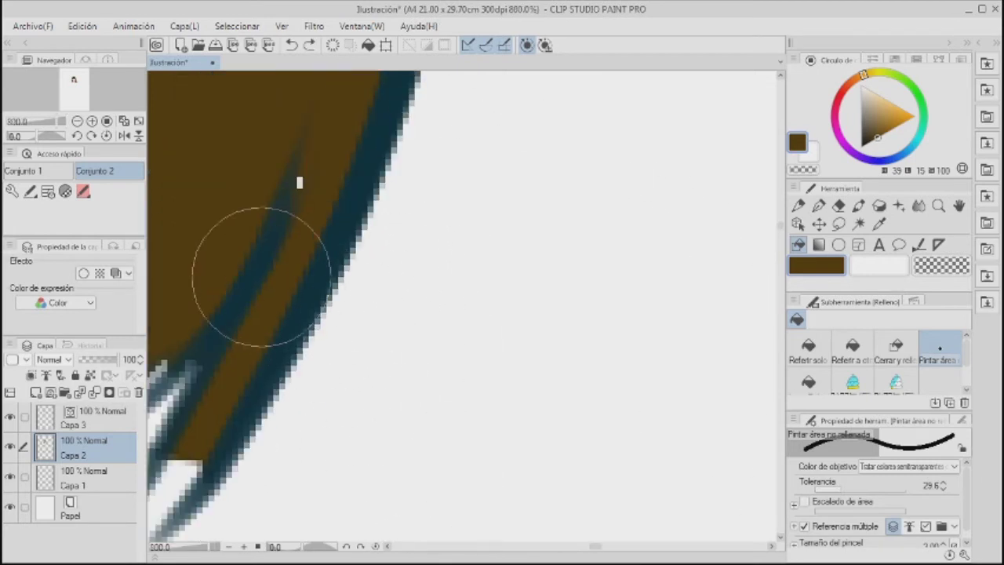
drag(262, 269, 336, 197)
scroll(361, 274, down, 2)
mouse_move(261, 334)
mouse_down()
mouse_move(236, 342)
mouse_move(273, 294)
mouse_move(240, 291)
mouse_up()
- Check the hair colouring around the head and undo all the brown fills on Capa 2
scroll(381, 323, down, 5)
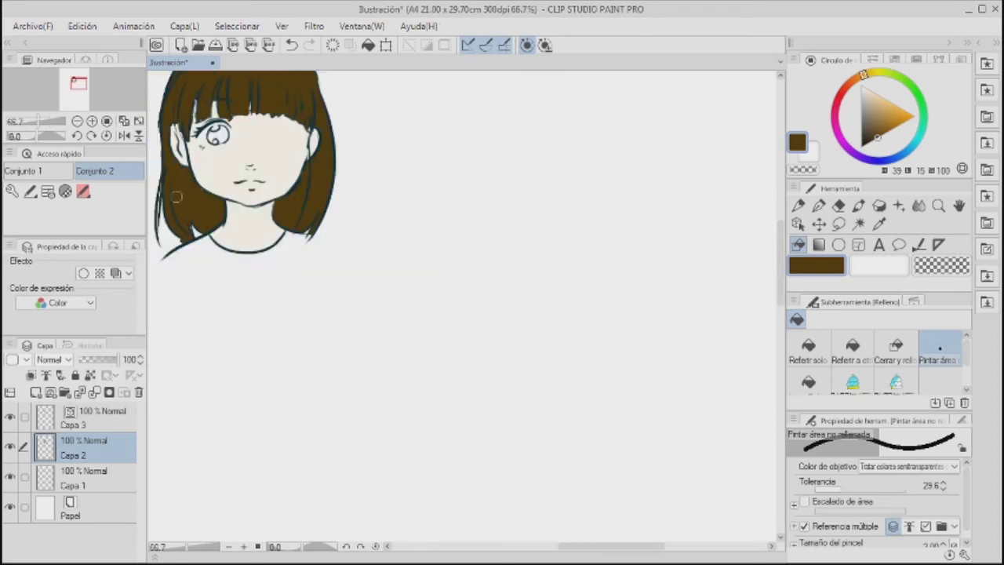
mouse_move(175, 196)
mouse_down()
mouse_move(361, 290)
mouse_move(434, 357)
mouse_move(424, 328)
mouse_up()
scroll(431, 340, up, 3)
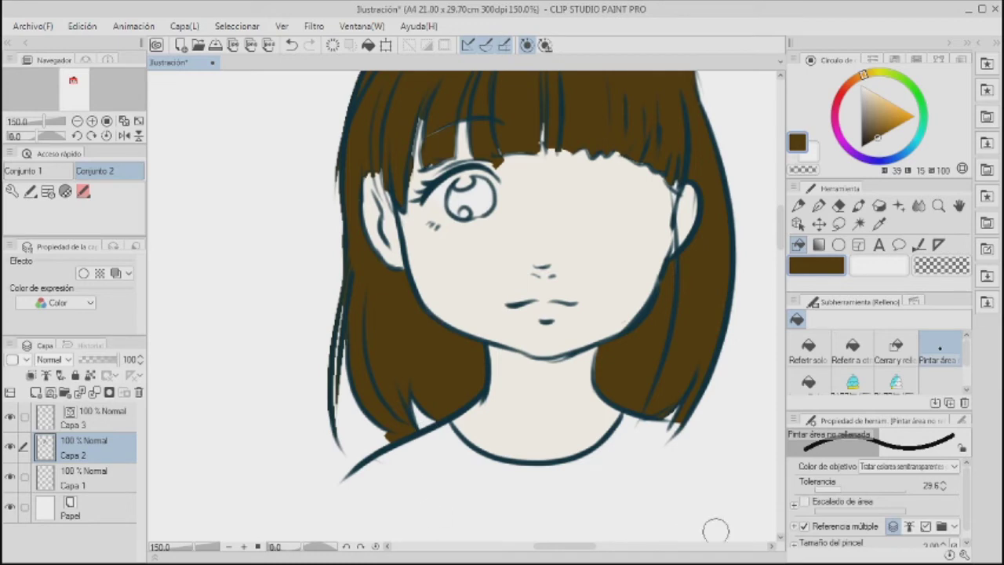
drag(635, 417, 541, 496)
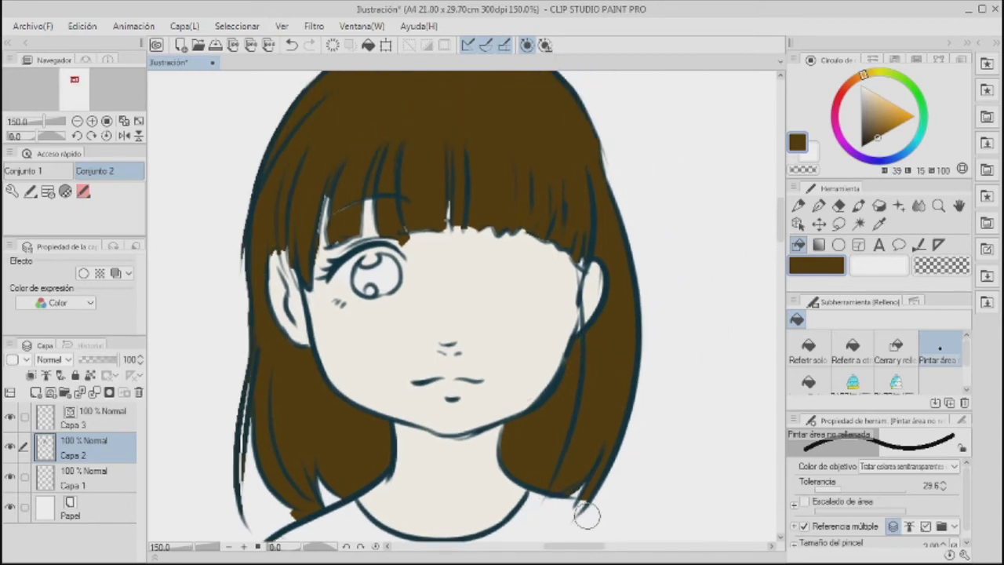
key(ctrl+z)
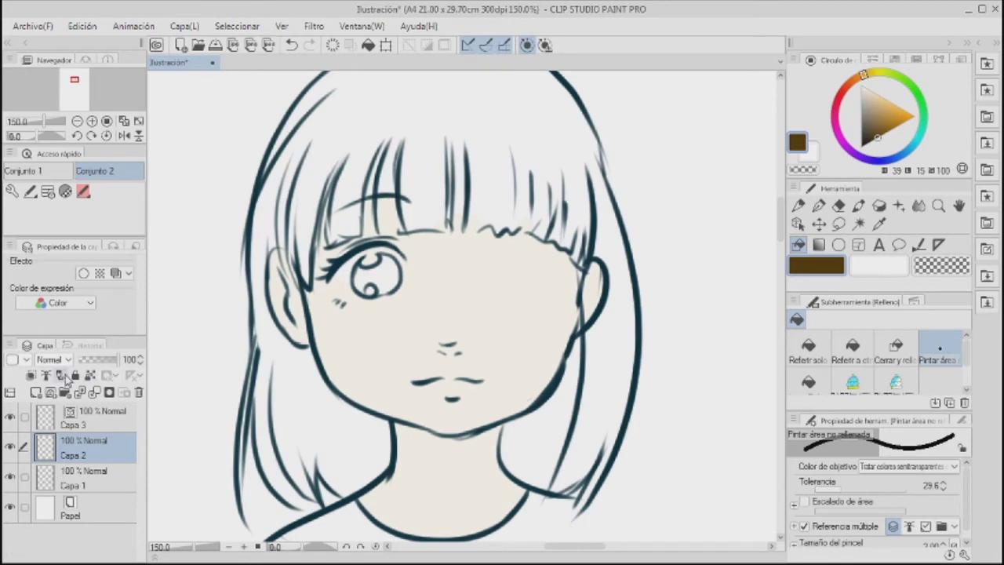
- Set the line art layer Capa 3 as the reference layer and make Capa 2 the active layer
click(122, 422)
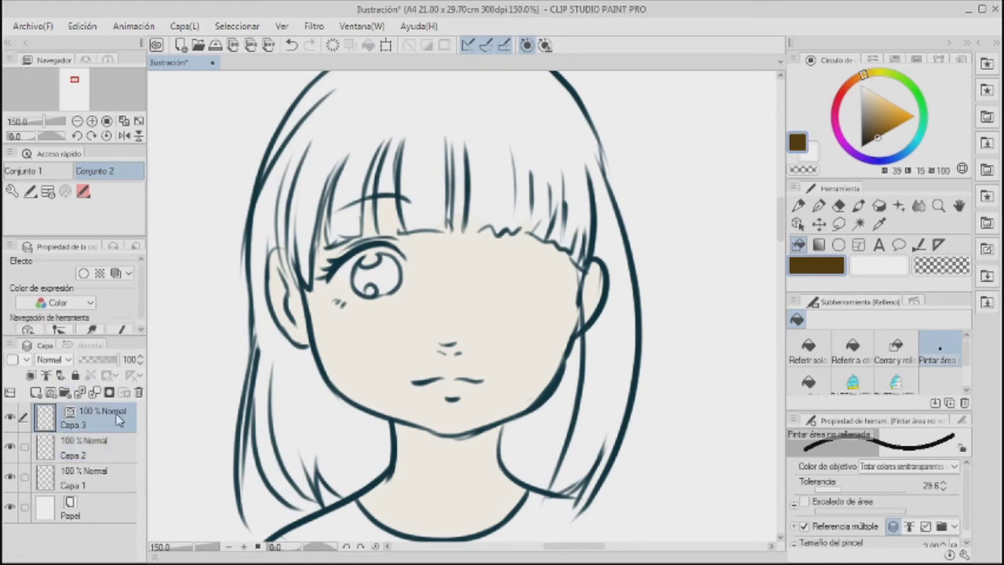
click(45, 375)
click(113, 456)
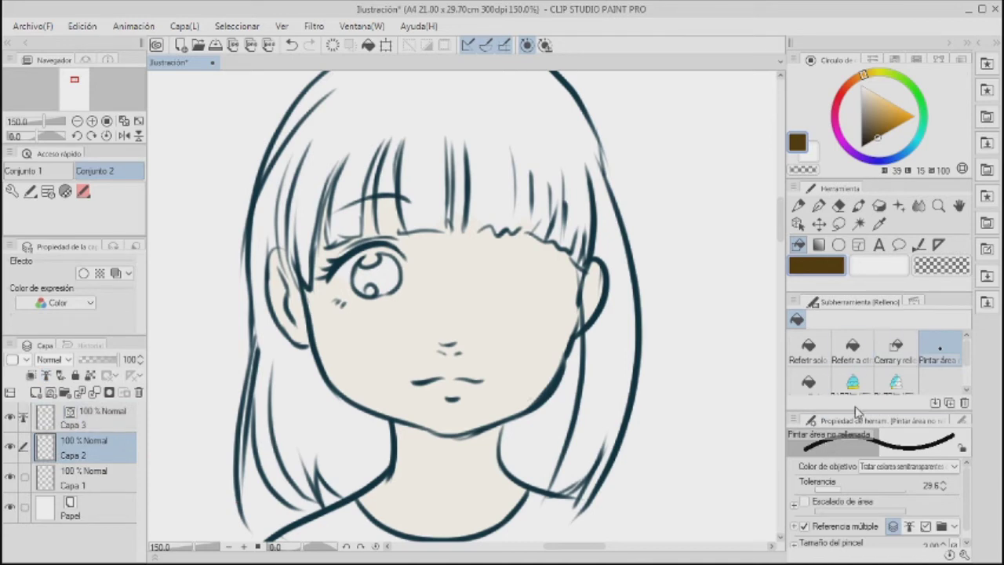
- Fill the crown, the bangs and the right lock of the hair with brown using the Inma R. bucket sub tool on Capa 2
scroll(949, 361, down, 1)
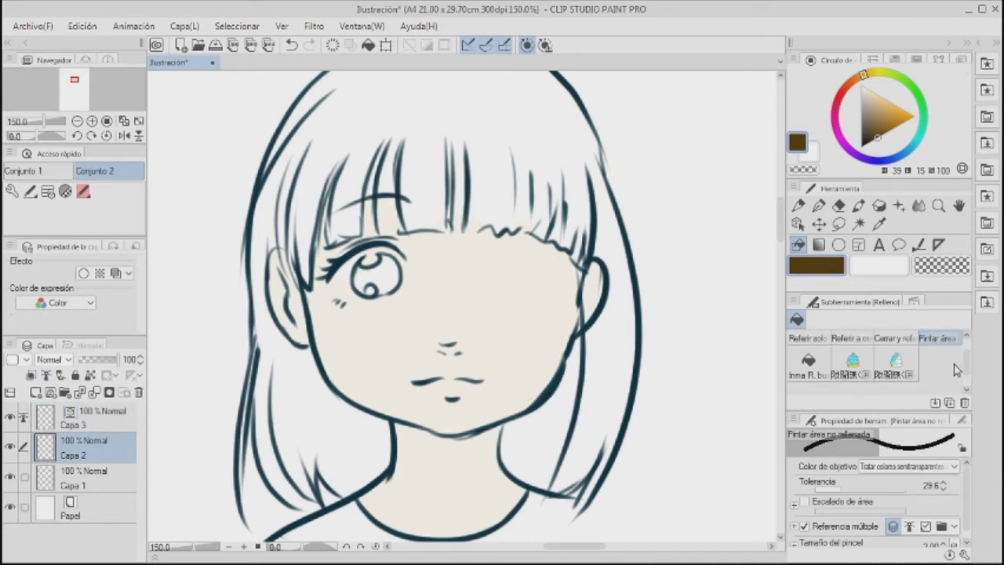
click(812, 364)
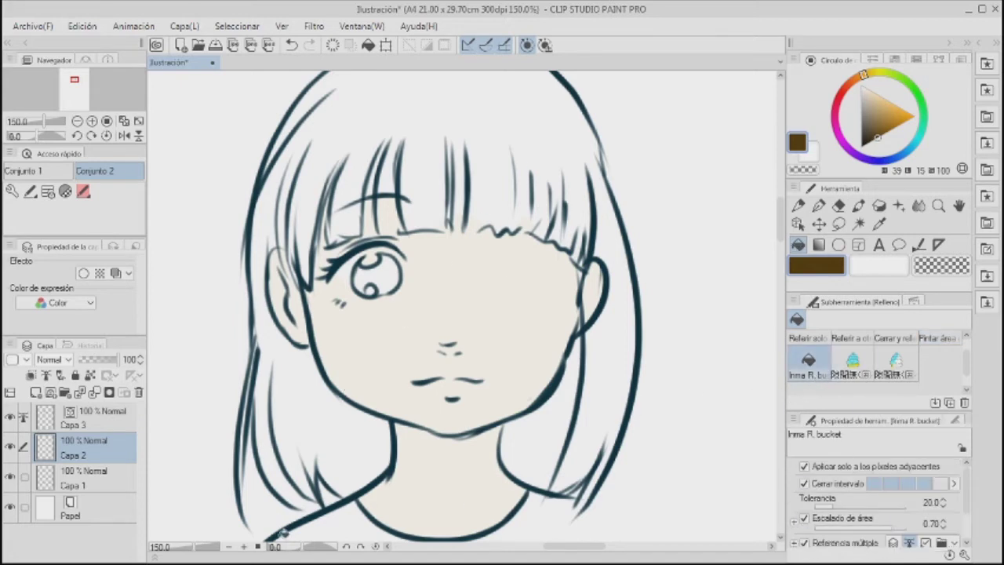
drag(414, 415, 409, 437)
scroll(402, 451, down, 1)
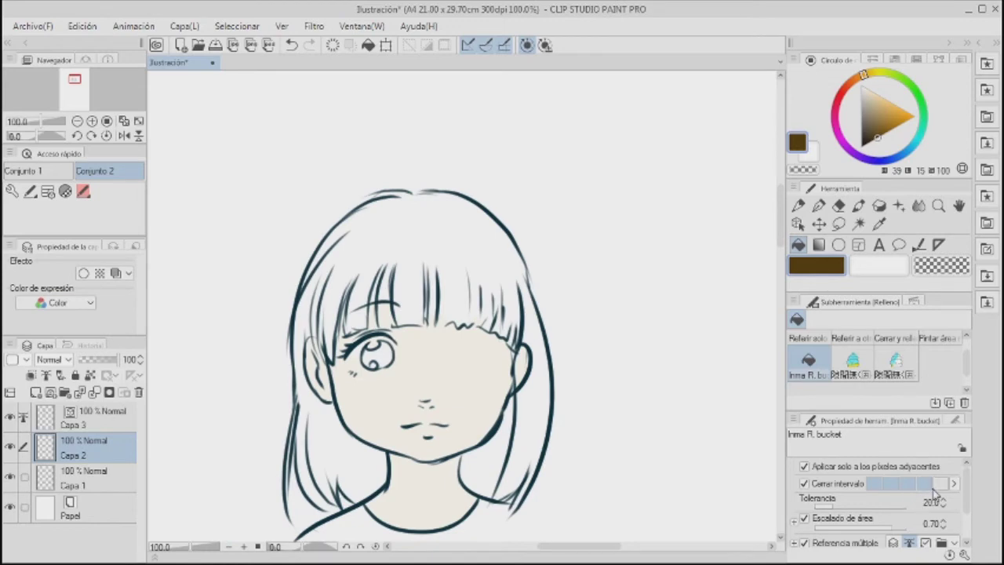
click(428, 218)
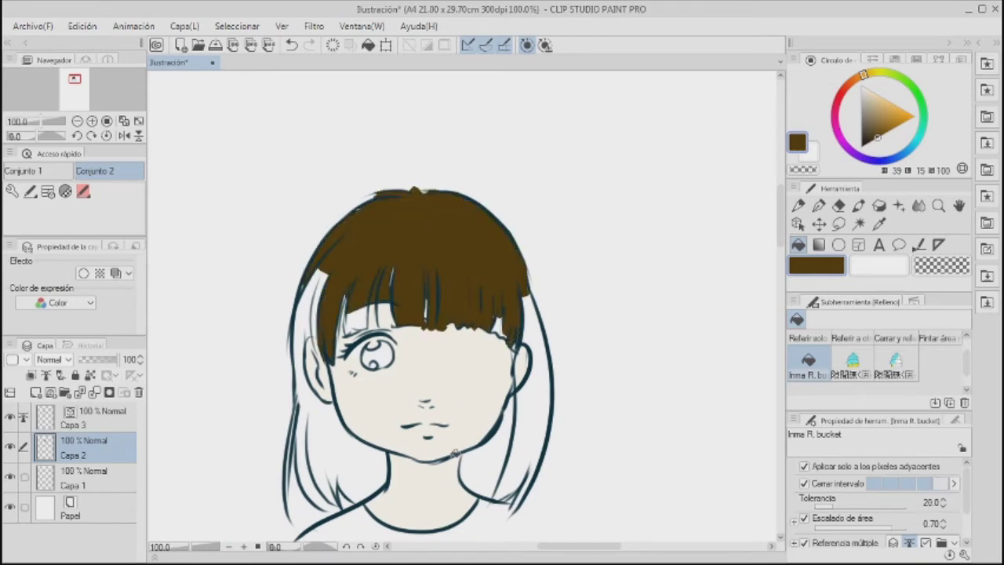
click(538, 335)
click(491, 458)
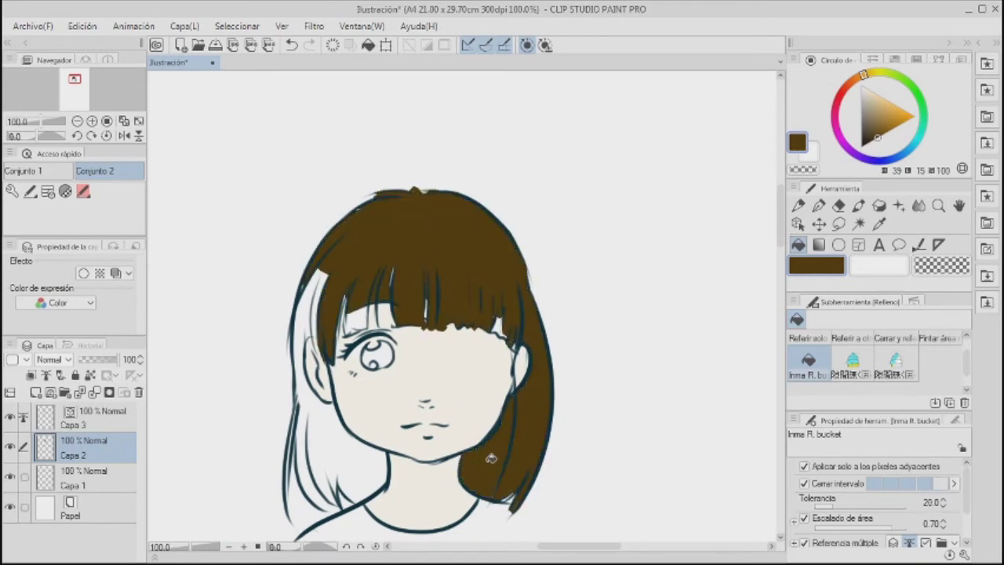
- Fill the left lock, the leftover areas of the bangs and the thin outer strand on the left with brown
click(369, 458)
click(320, 342)
click(320, 308)
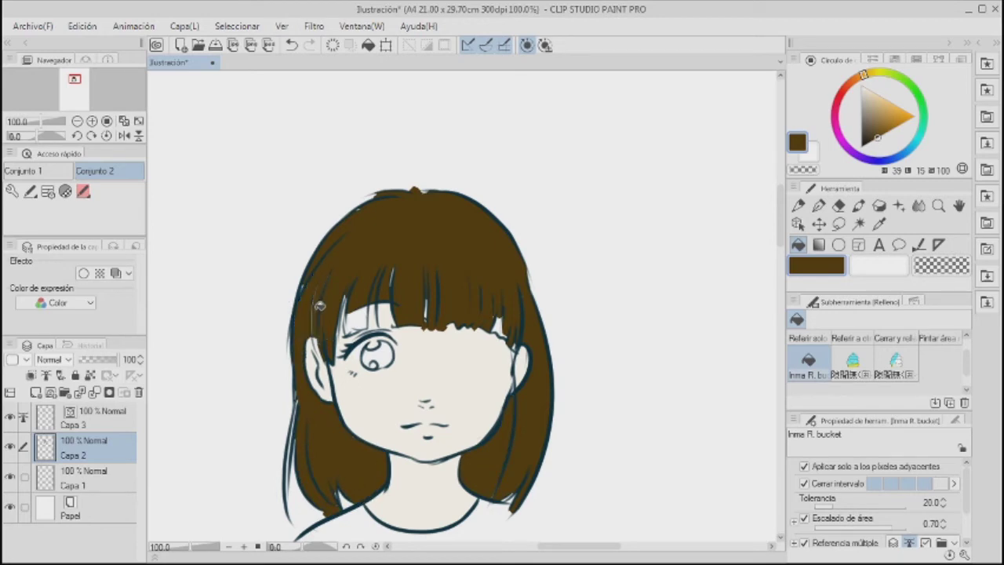
click(355, 317)
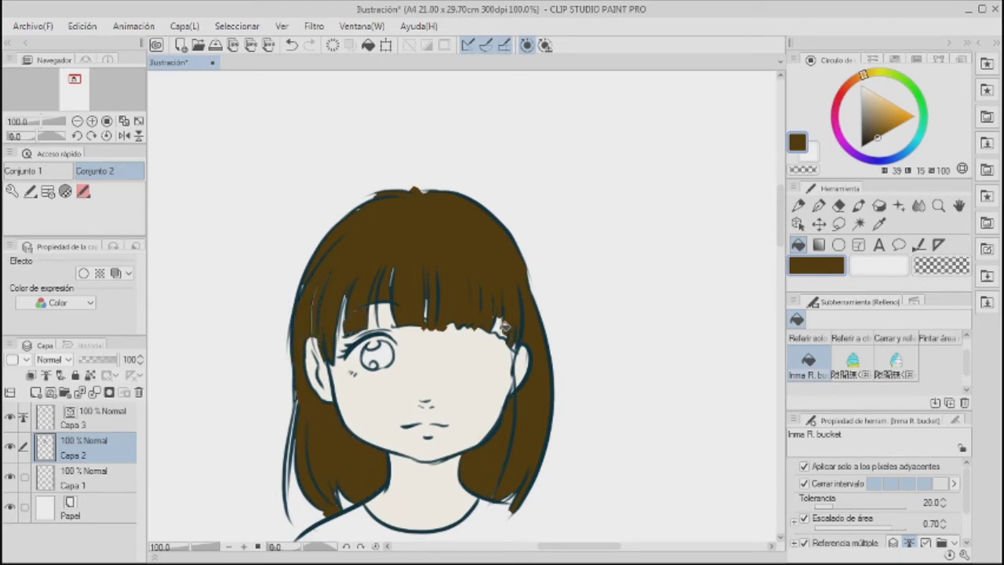
click(502, 326)
click(293, 461)
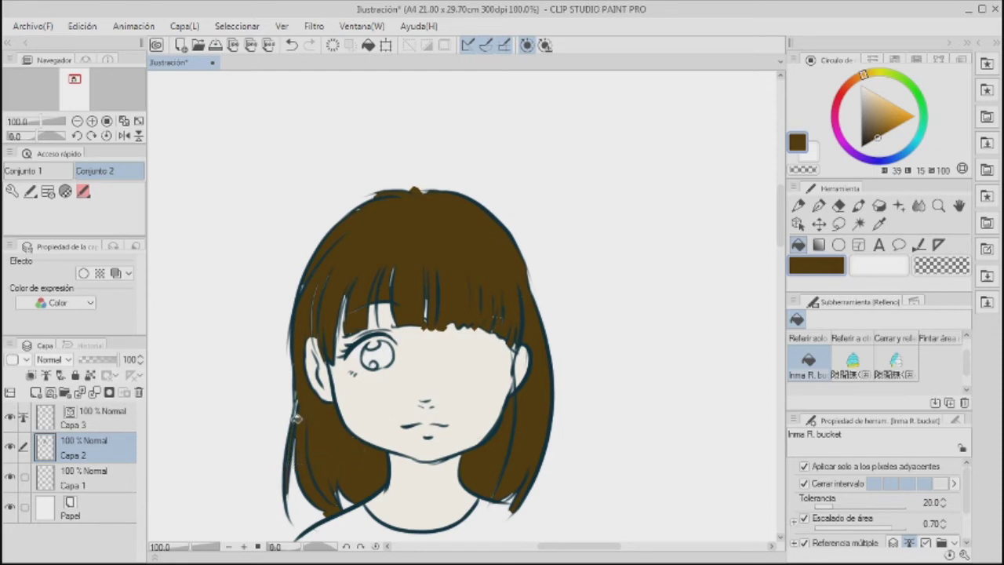
click(299, 406)
- Try to bucket-fill the gap in the bangs above the eye with brown and undo it
key(ctrl+minus)
key(ctrl+plus)
click(384, 314)
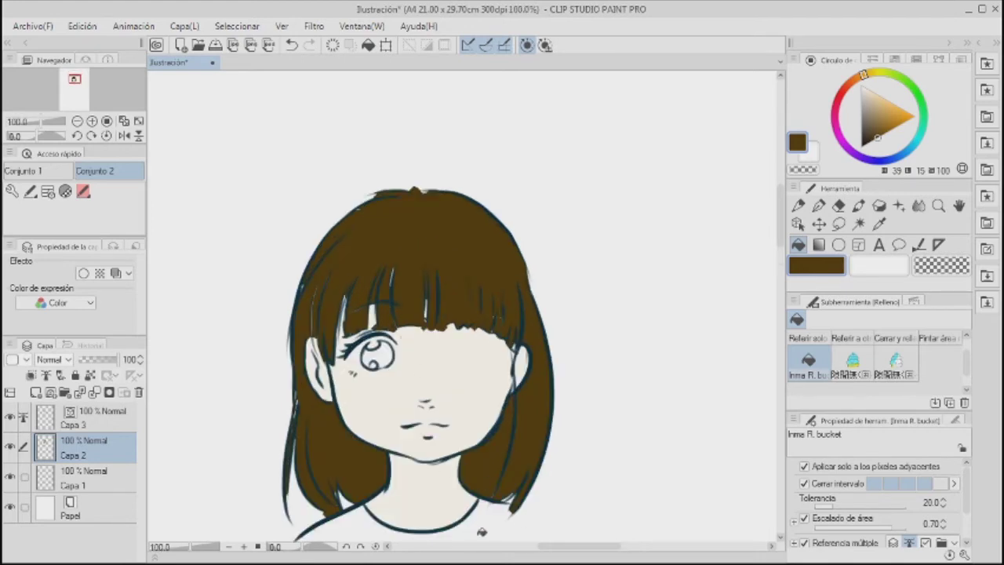
key(ctrl+z)
- Fill the unpainted slivers in the bangs, along the hair outline and in the right lock by enclosing them with the reference-based gap fill sub tool
click(852, 362)
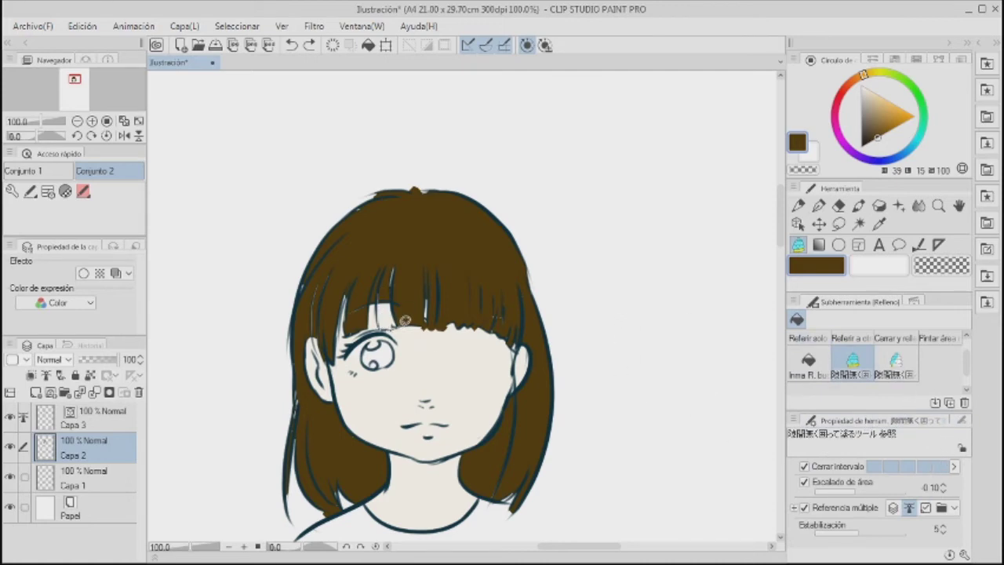
mouse_move(406, 325)
mouse_down()
mouse_move(377, 287)
mouse_move(389, 329)
mouse_move(424, 323)
mouse_up()
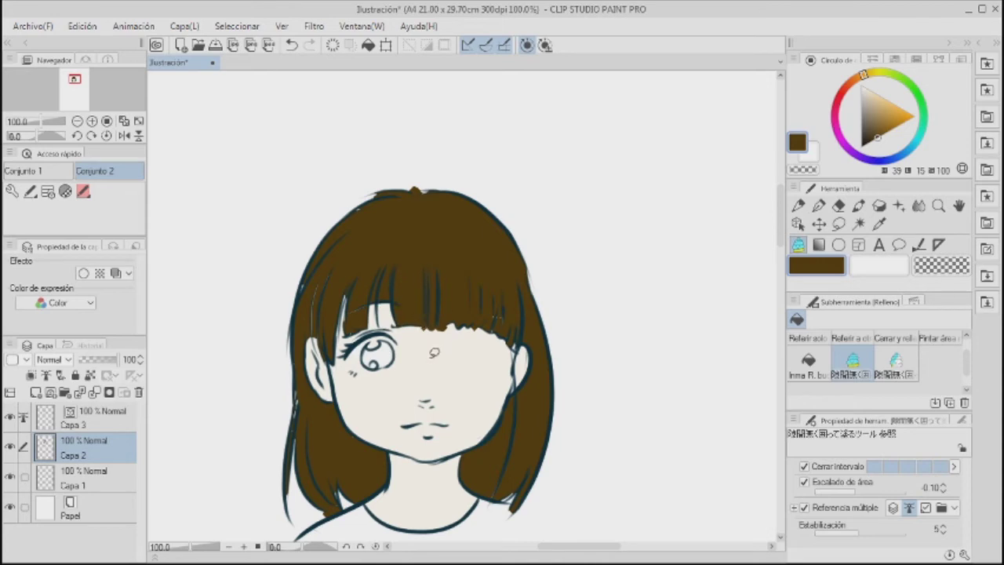
mouse_move(337, 227)
mouse_down()
mouse_move(307, 269)
mouse_move(421, 233)
mouse_move(377, 324)
mouse_up()
mouse_move(442, 184)
mouse_down()
mouse_move(400, 182)
mouse_move(357, 200)
mouse_move(316, 257)
mouse_move(295, 341)
mouse_move(287, 492)
mouse_move(299, 444)
mouse_move(309, 496)
mouse_move(329, 507)
mouse_move(340, 474)
mouse_move(353, 496)
mouse_move(397, 478)
mouse_move(388, 443)
mouse_move(349, 423)
mouse_move(369, 269)
mouse_move(441, 194)
mouse_up()
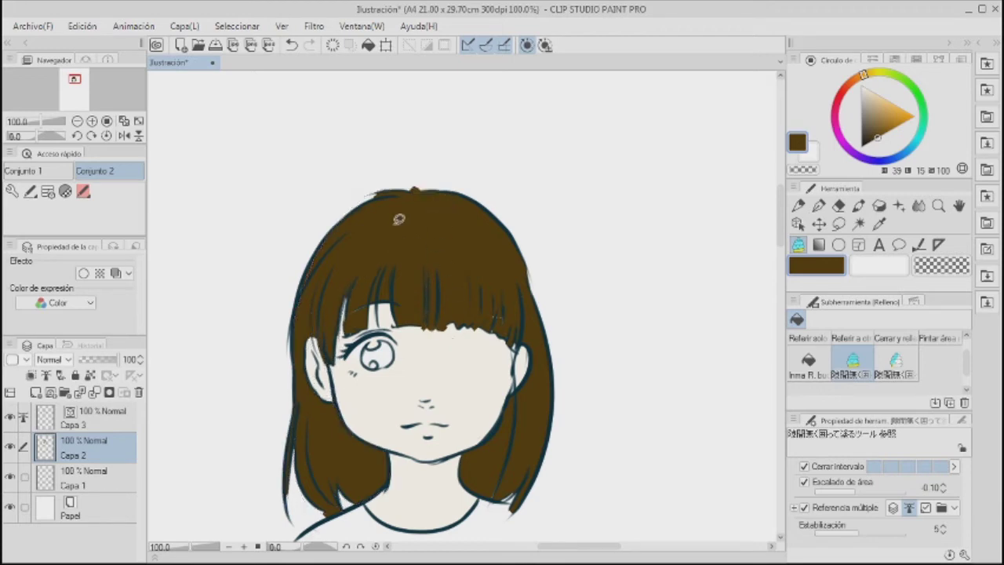
mouse_move(354, 283)
mouse_down()
mouse_move(350, 334)
mouse_move(362, 314)
mouse_move(354, 292)
mouse_move(371, 280)
mouse_up()
drag(495, 296, 508, 334)
drag(522, 388, 494, 497)
click(549, 425)
- Erase the brown spill at the left lock's tip with the Vertos pen in transparent colour and paint brown into the gap in the bangs
click(818, 206)
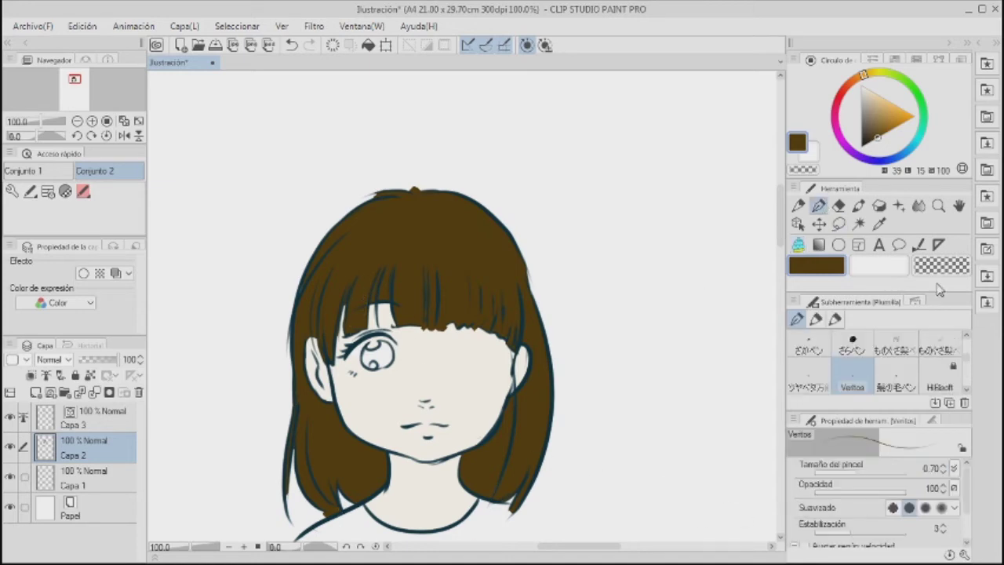
key(c)
drag(327, 509, 331, 511)
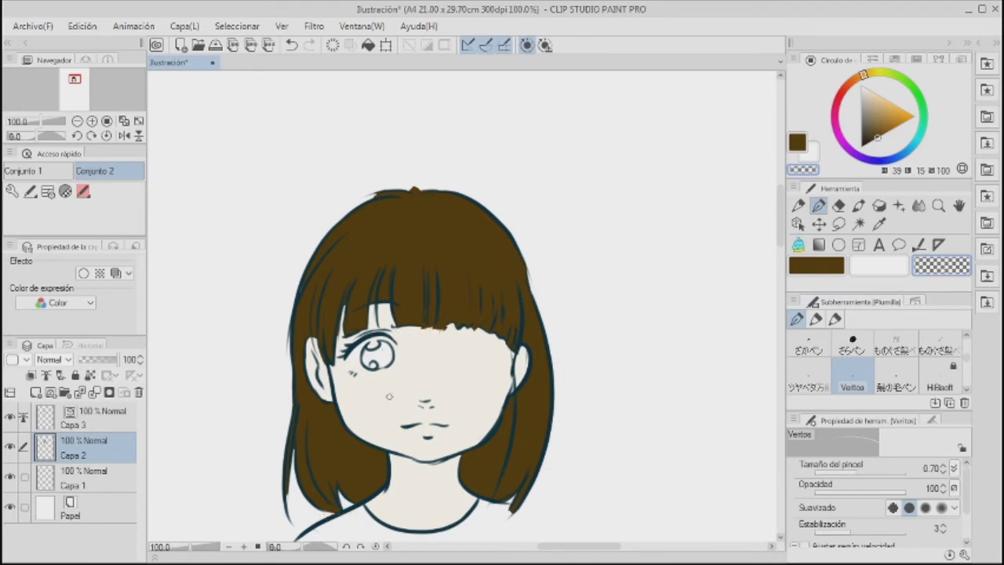
drag(370, 320, 381, 275)
key(ctrl+z)
click(817, 265)
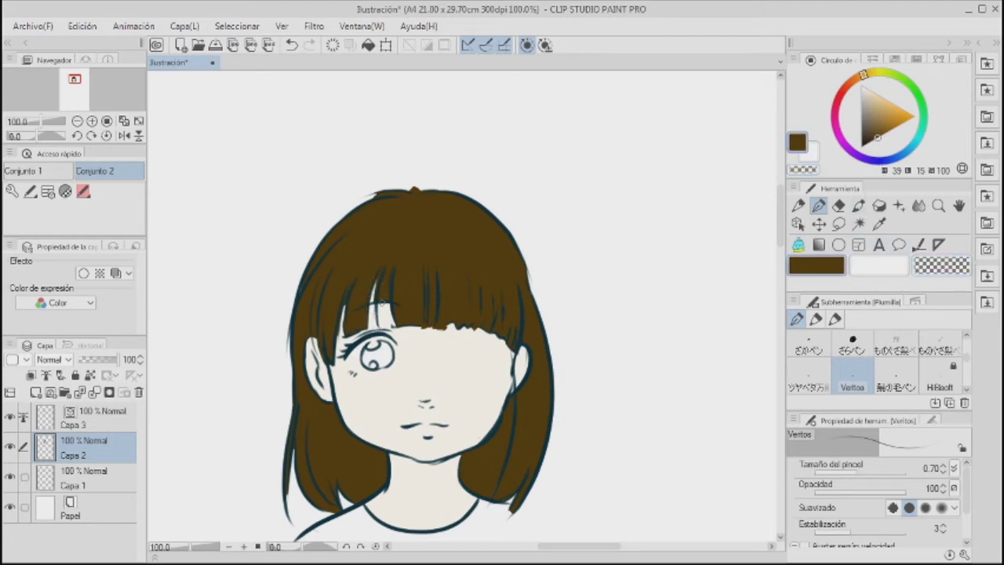
drag(383, 320, 387, 289)
- Erase the eyebrow line crossing the bangs on Capa 3 with the Vector eraser and return to Capa 2
click(102, 423)
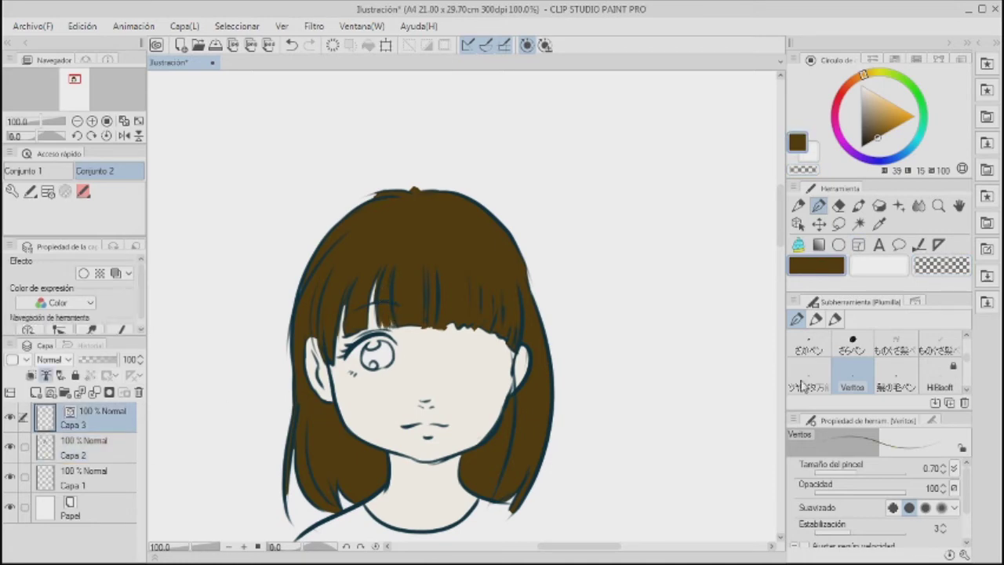
click(838, 205)
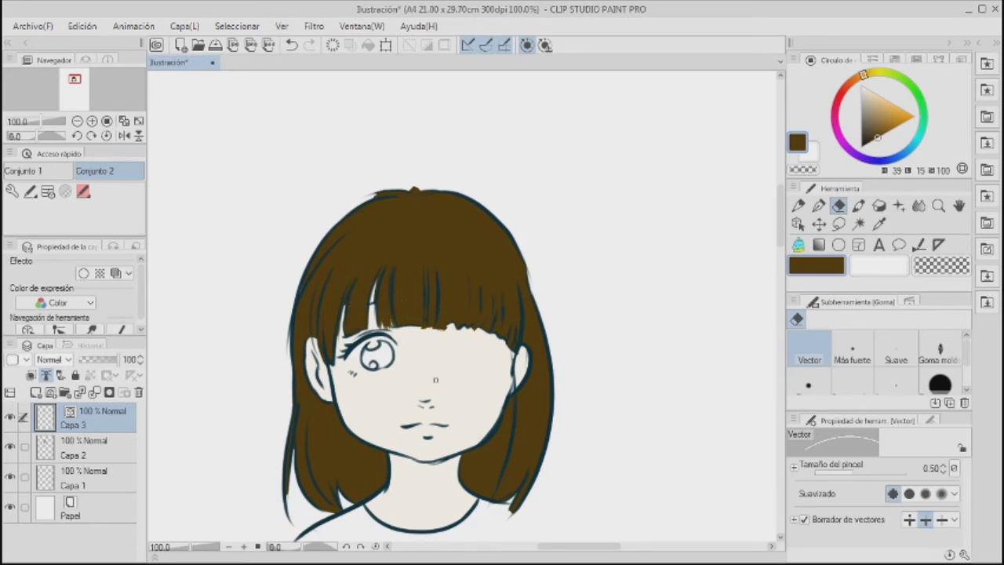
click(118, 449)
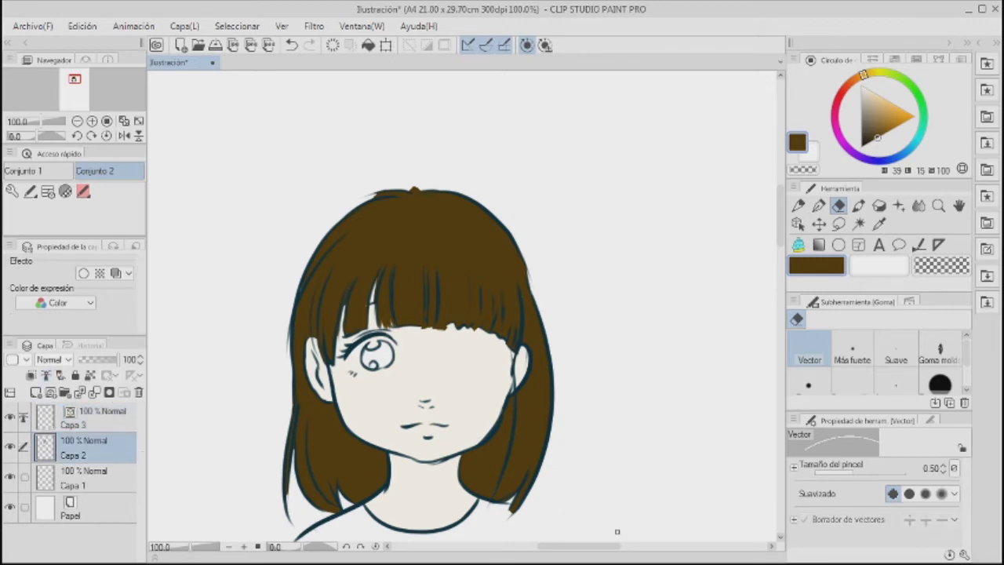
- Sample the hair brown and paint the strand beside the right ear and the upper-left hair edge with the Vertos pen
key(i)
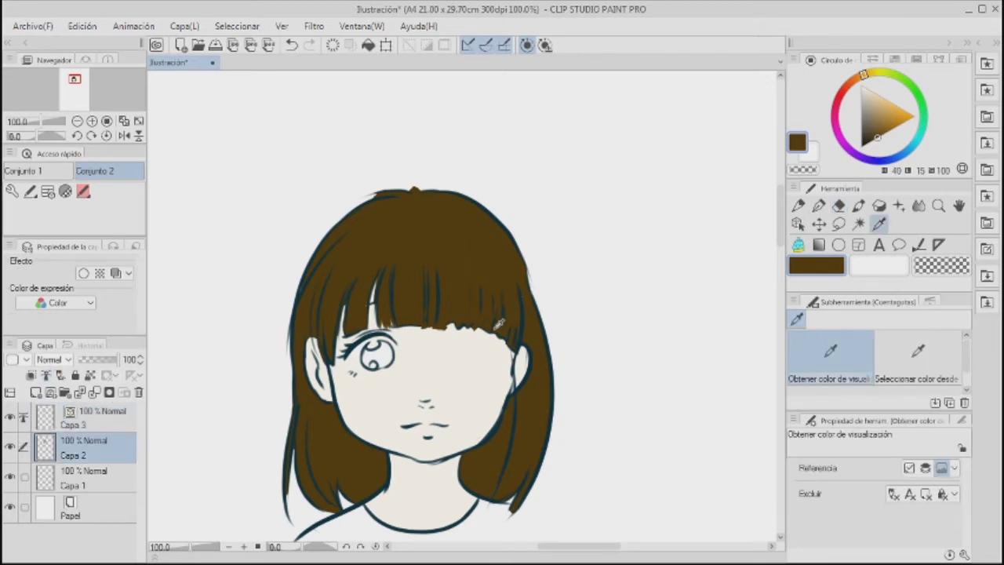
key(p)
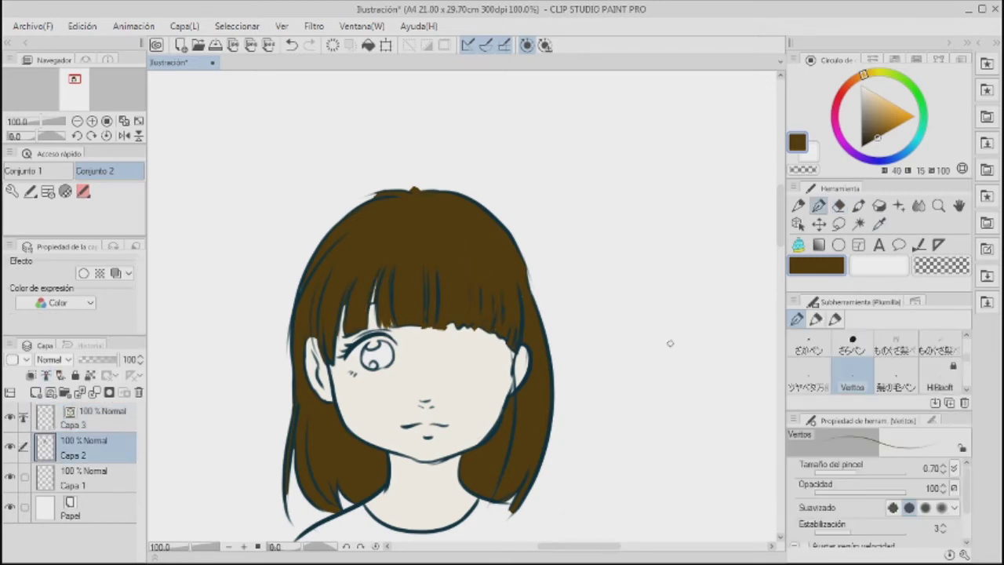
drag(510, 345, 517, 388)
drag(374, 194, 338, 222)
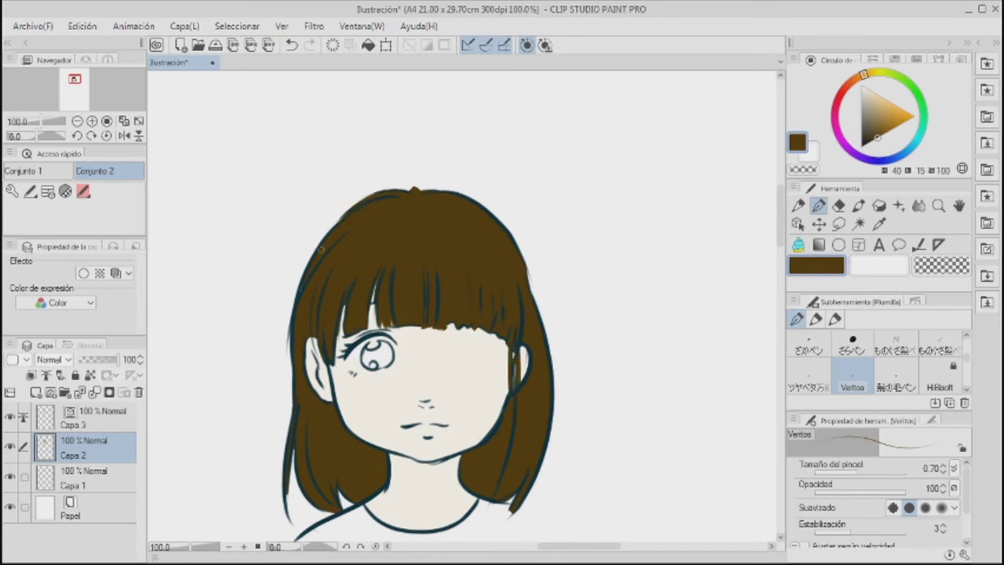
scroll(540, 483, down, 4)
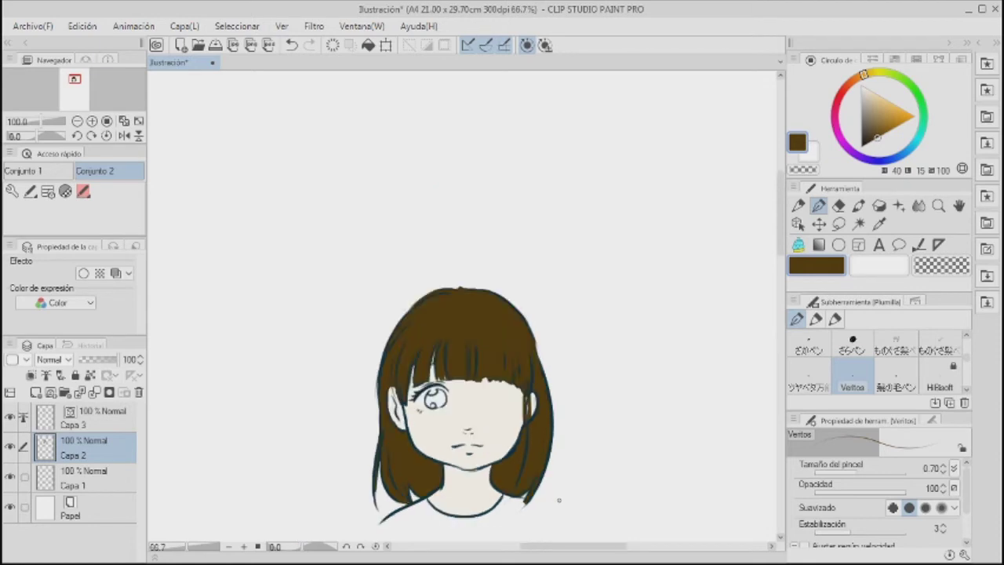
drag(670, 518, 614, 486)
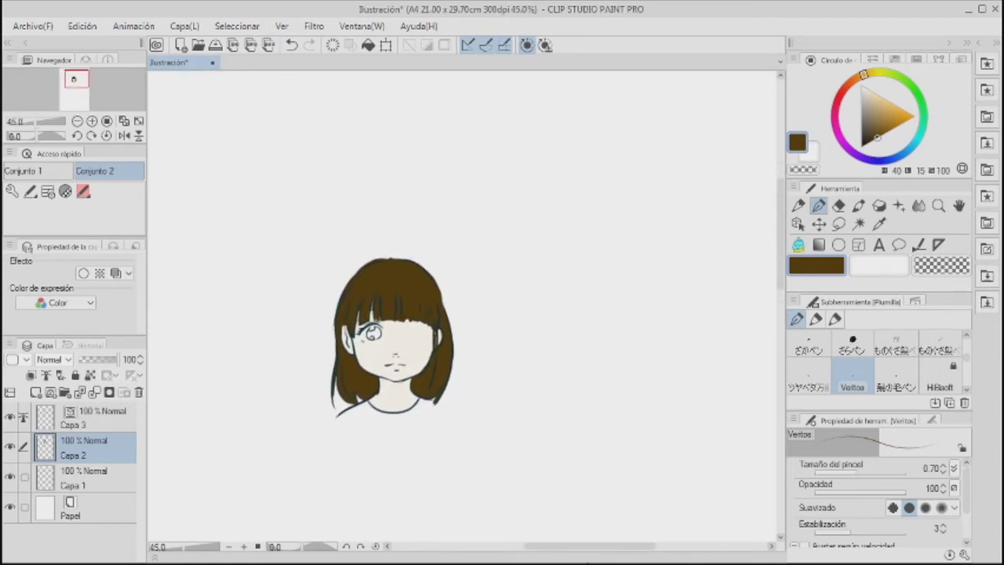
key(ctrl+alt+0)
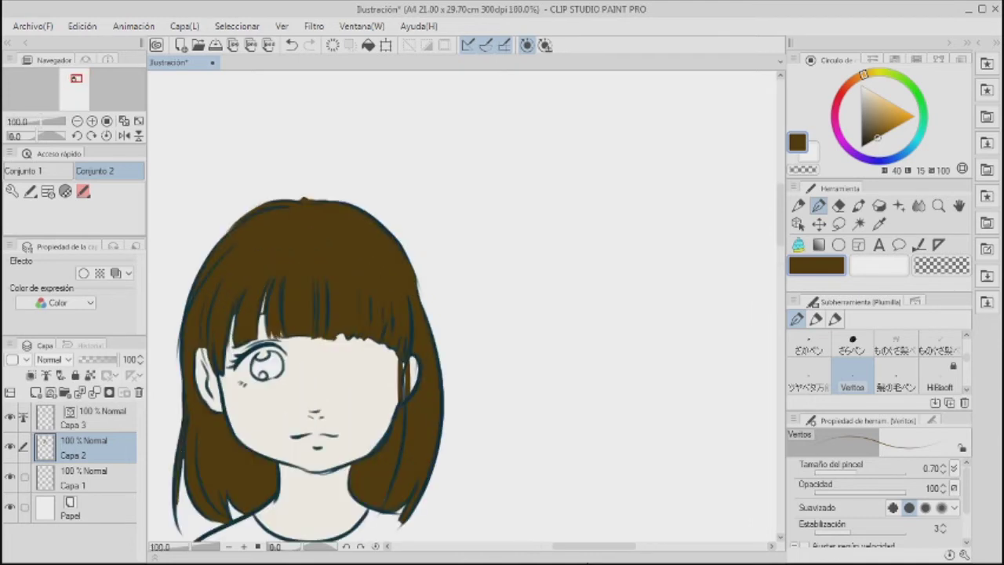
scroll(448, 494, down, 1)
drag(539, 480, 563, 367)
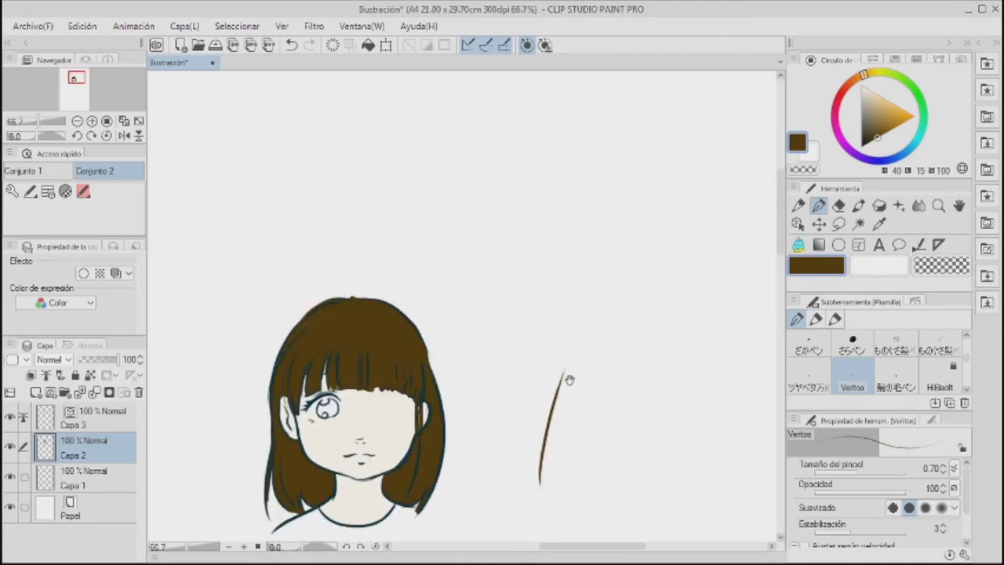
key(ctrl+z)
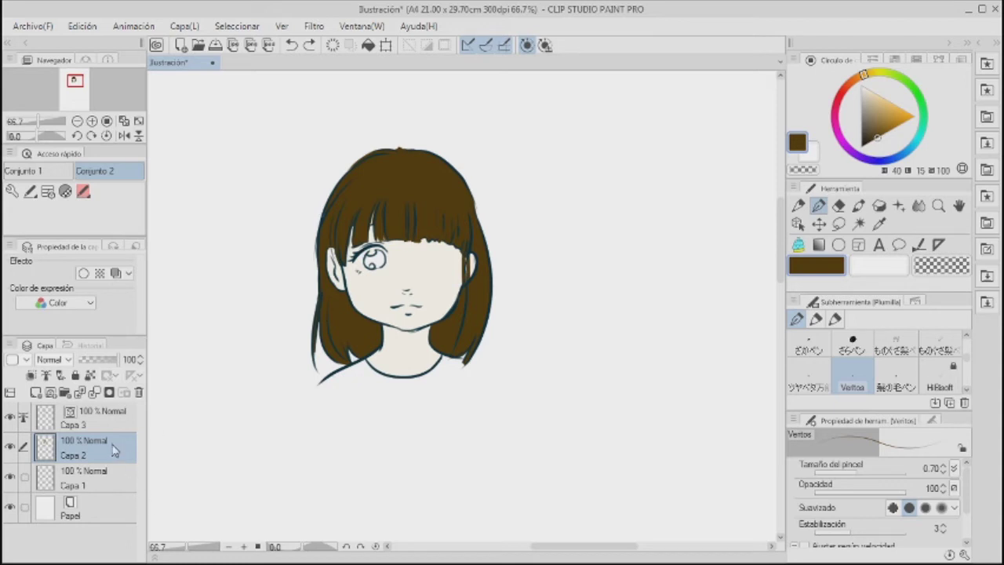
- Apply the tone effect to the hair layer Capa 2 and the skin layer Capa 1, each with a frequency of 85
click(100, 274)
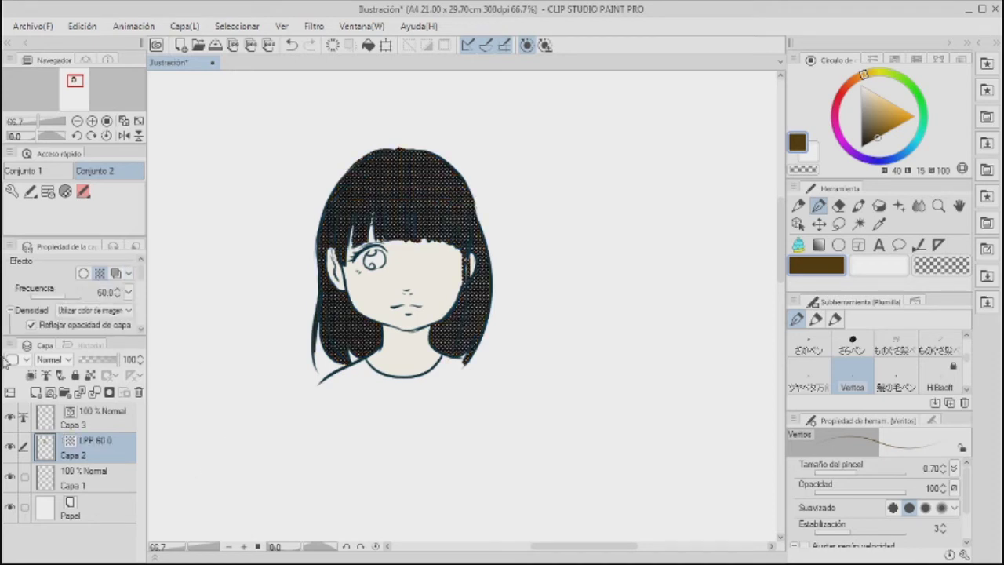
click(101, 296)
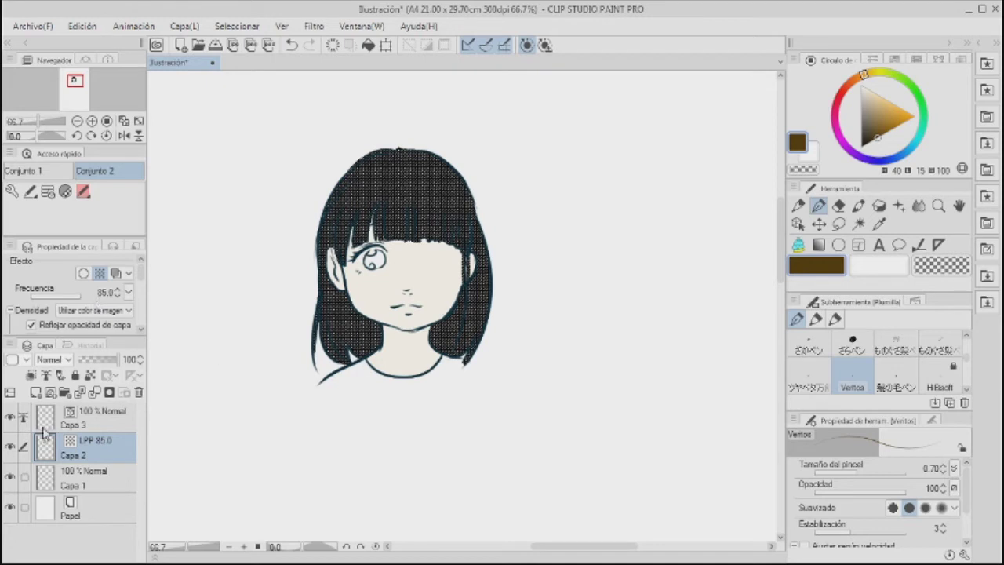
click(99, 481)
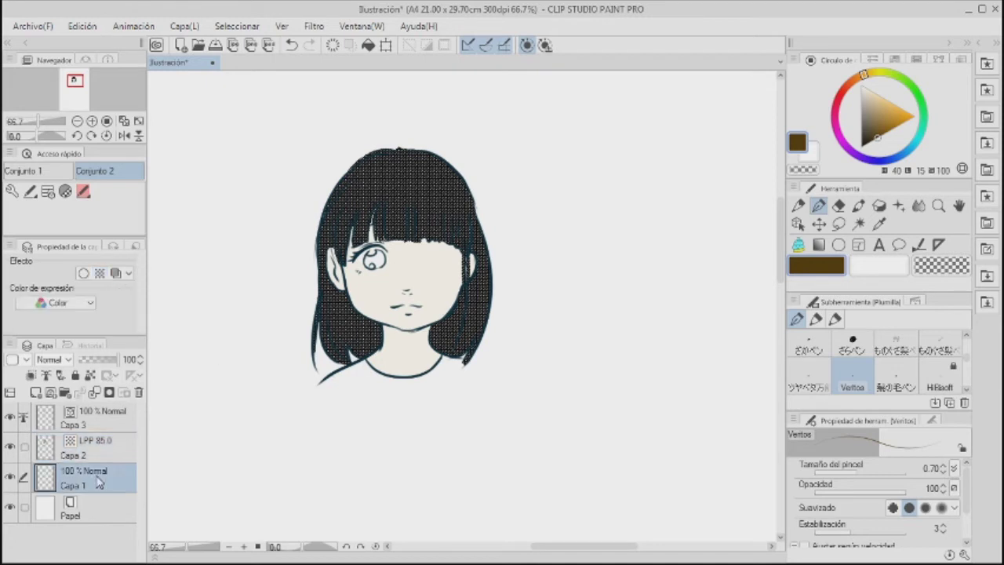
click(99, 273)
drag(65, 296, 153, 296)
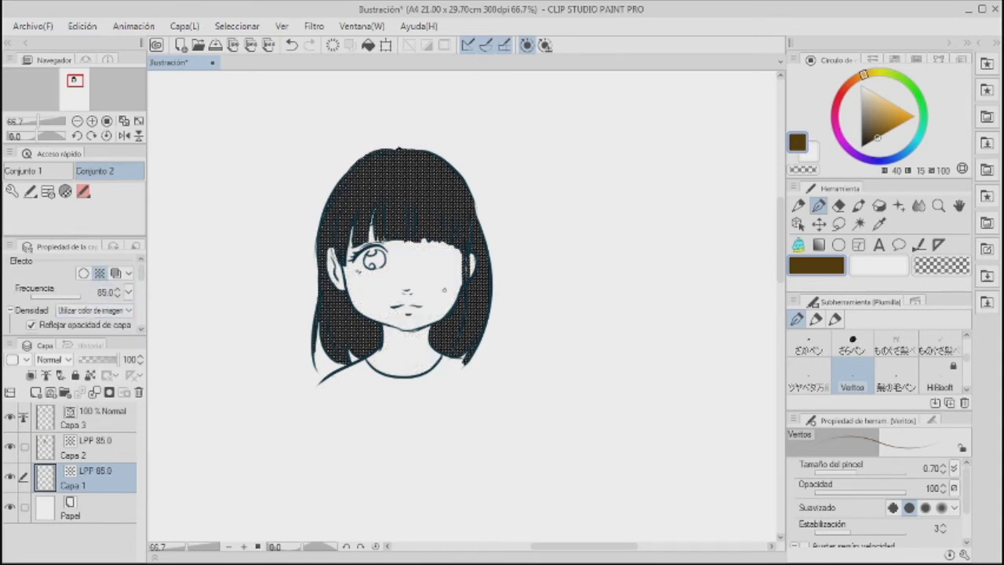
- Set the tone frequency of the skin layer Capa 1 to 81.5
scroll(400, 307, up, 6)
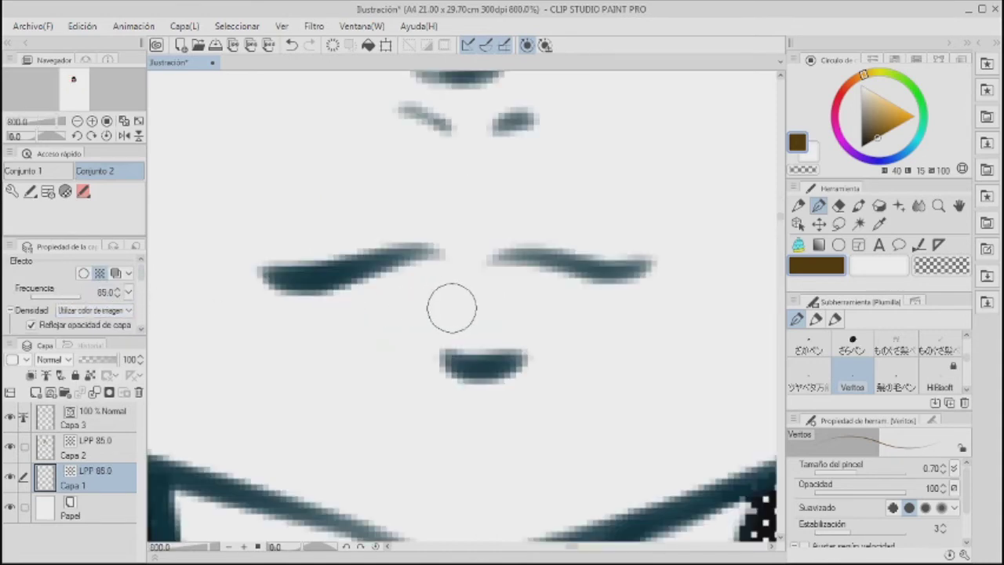
scroll(450, 303, down, 3)
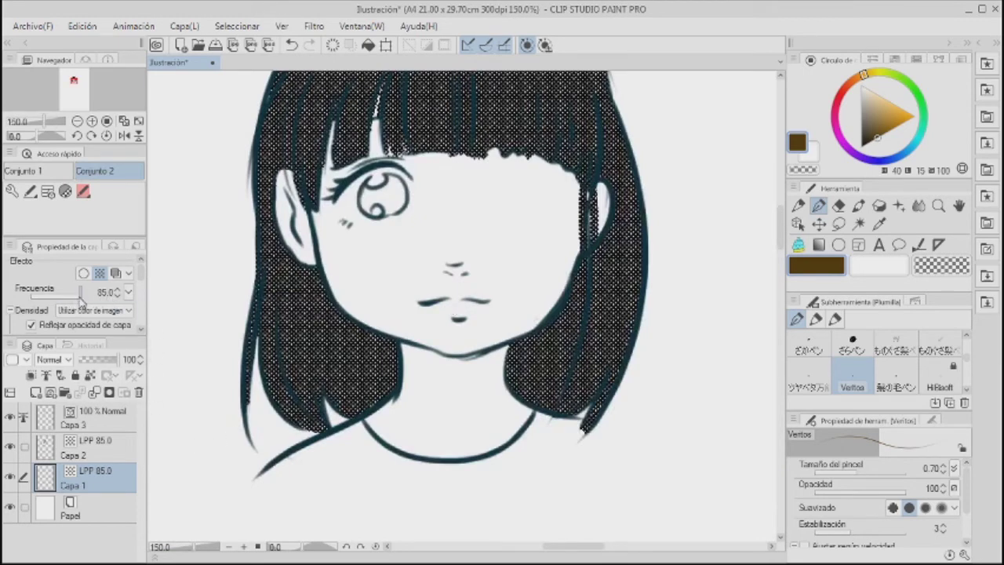
drag(81, 301, 80, 302)
key(ctrl+minus)
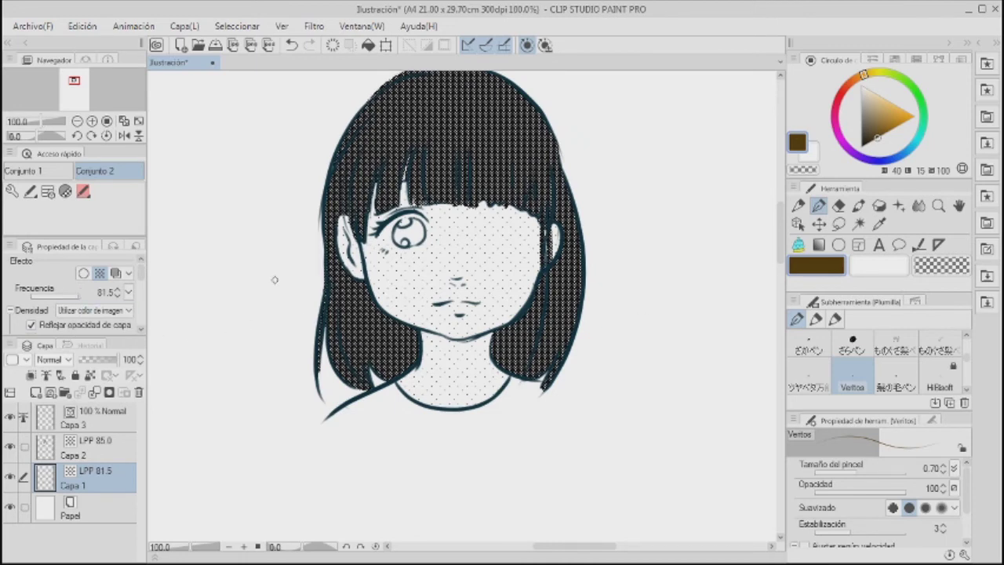
- Choose a teal colour and paint the iris of the visible eye on the toned layer Capa 2
click(106, 454)
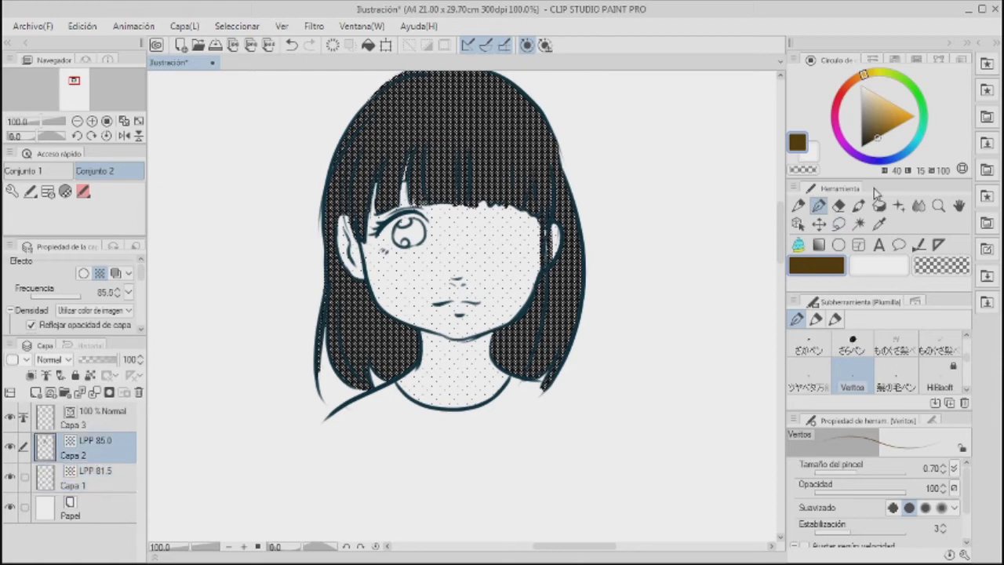
click(917, 140)
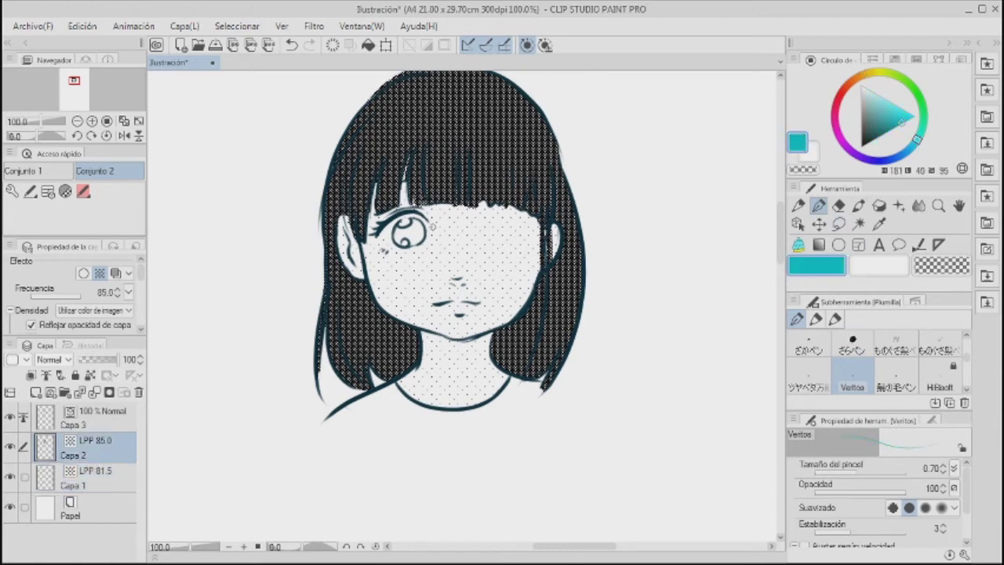
mouse_move(404, 233)
mouse_down()
mouse_move(412, 240)
mouse_move(418, 227)
mouse_move(419, 237)
mouse_up()
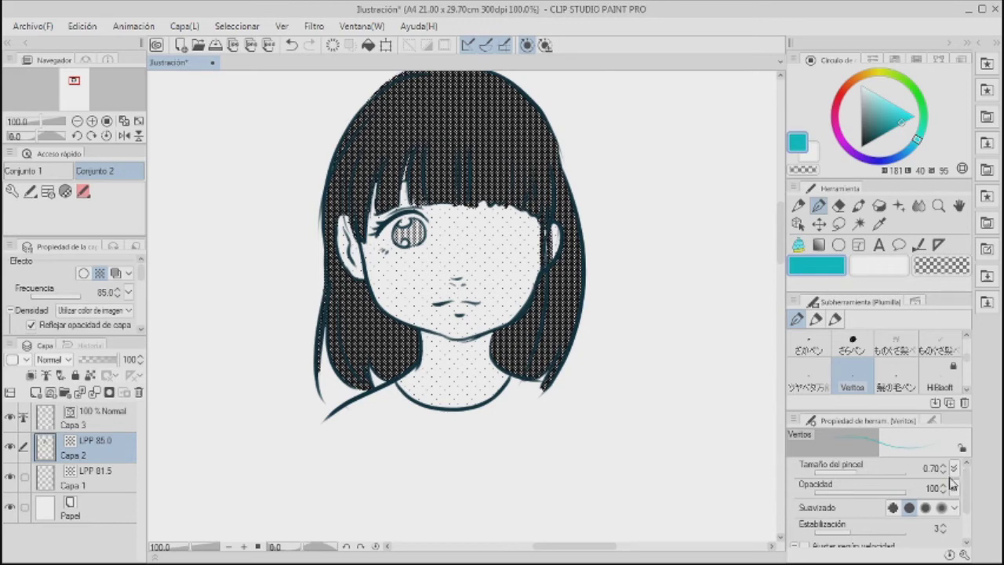
- Paint the shirt and shoulders in blue on Capa 2 with the Vertos pen, enlarging the brush size to 2
click(897, 155)
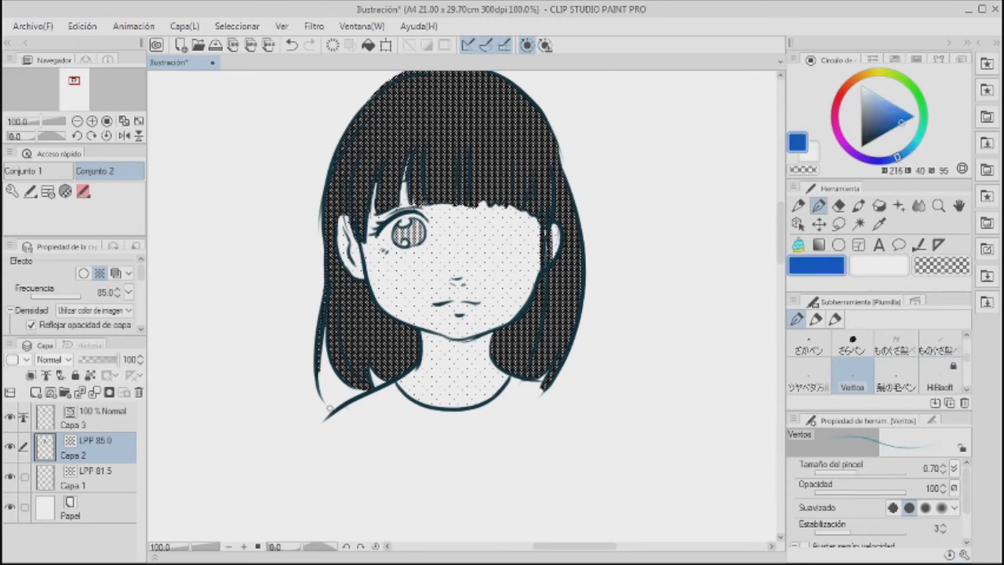
mouse_move(326, 420)
mouse_down()
mouse_move(390, 388)
mouse_move(356, 423)
mouse_up()
drag(398, 391, 401, 419)
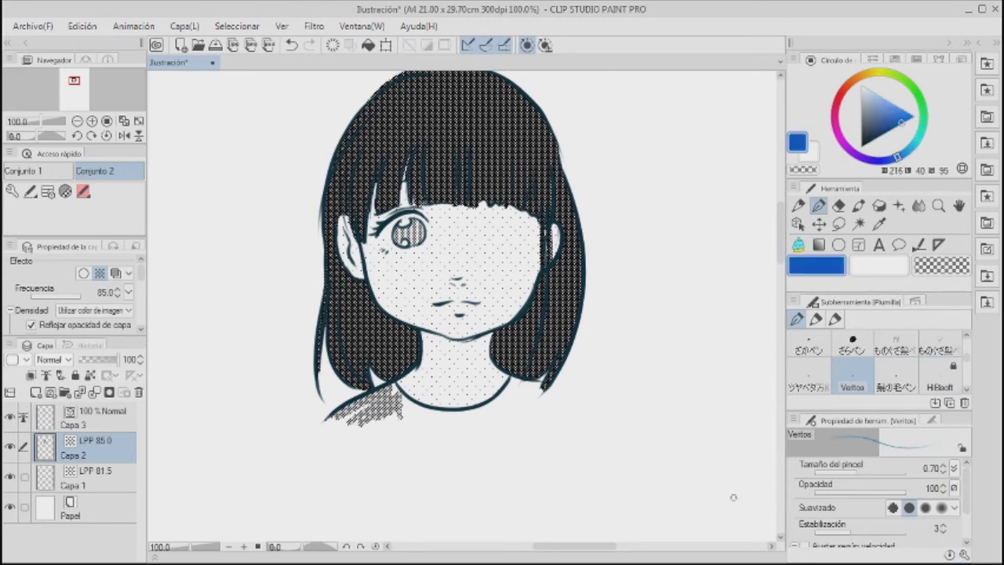
click(933, 422)
click(873, 469)
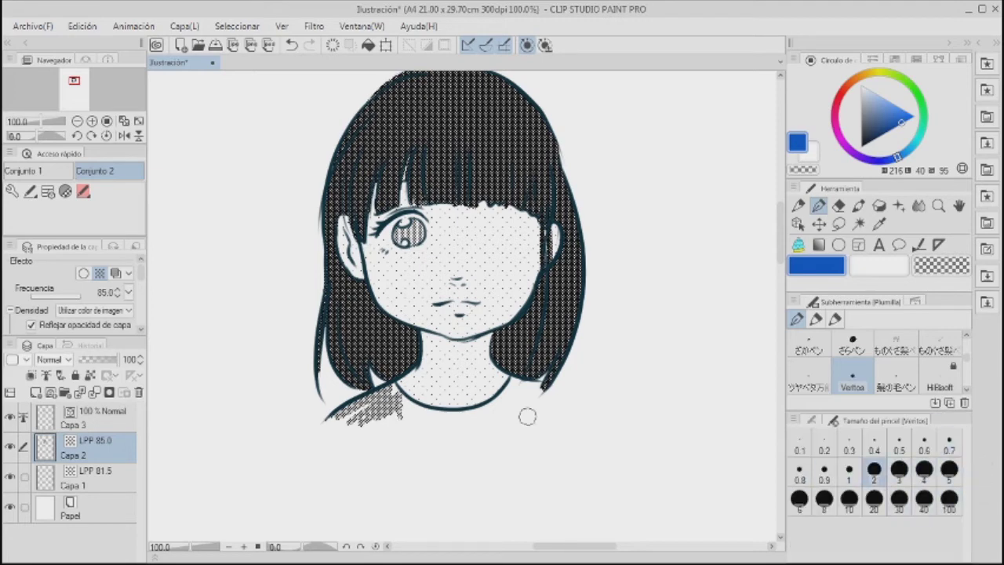
mouse_move(397, 381)
mouse_down()
mouse_move(382, 398)
mouse_move(410, 411)
mouse_move(334, 423)
mouse_move(376, 435)
mouse_move(439, 429)
mouse_move(506, 406)
mouse_move(521, 378)
mouse_move(547, 379)
mouse_move(447, 430)
mouse_move(329, 439)
mouse_move(534, 393)
mouse_move(525, 424)
mouse_move(553, 392)
mouse_move(569, 404)
mouse_move(555, 430)
mouse_move(574, 420)
mouse_move(486, 439)
mouse_up()
drag(564, 439, 585, 396)
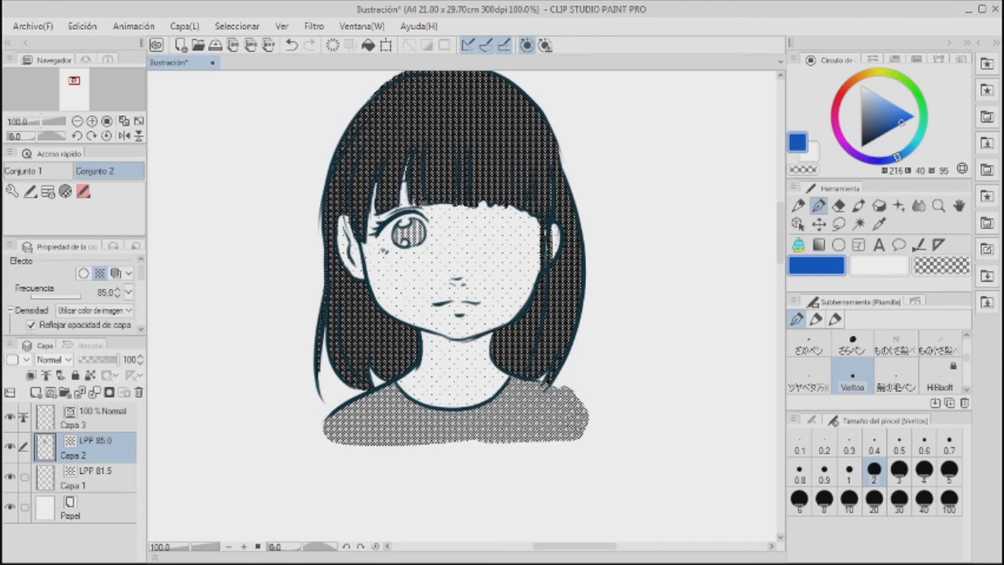
- Shade the neck under the chin in grey on Capa 1 and set that layer's tone frequency to 85
click(94, 475)
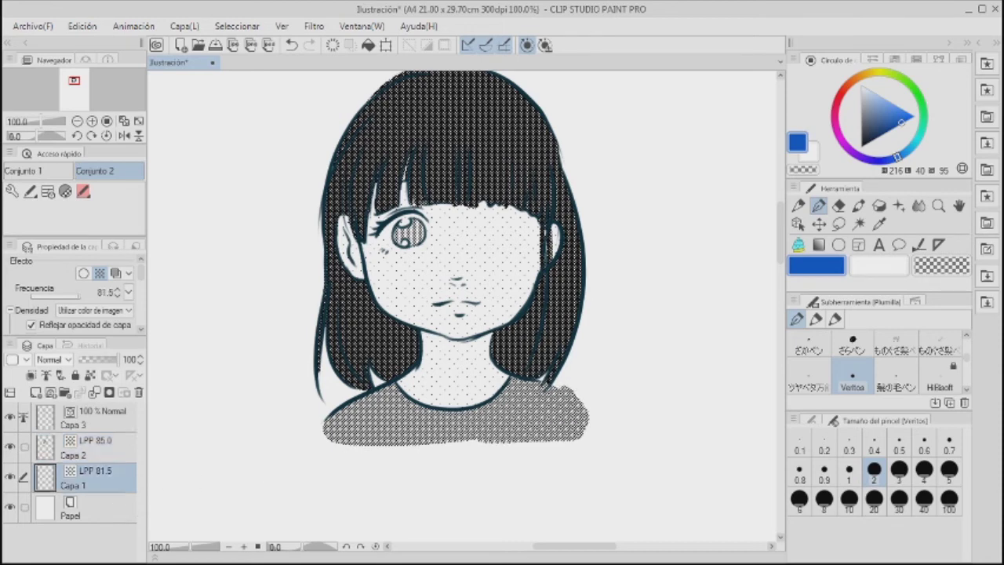
click(872, 73)
click(863, 97)
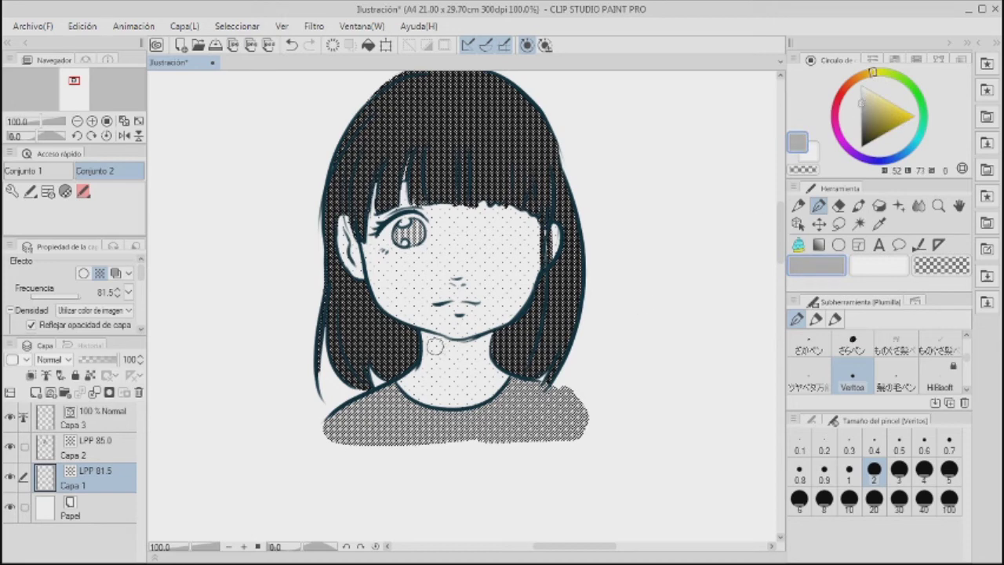
mouse_move(439, 349)
mouse_down()
mouse_move(419, 336)
mouse_move(458, 349)
mouse_up()
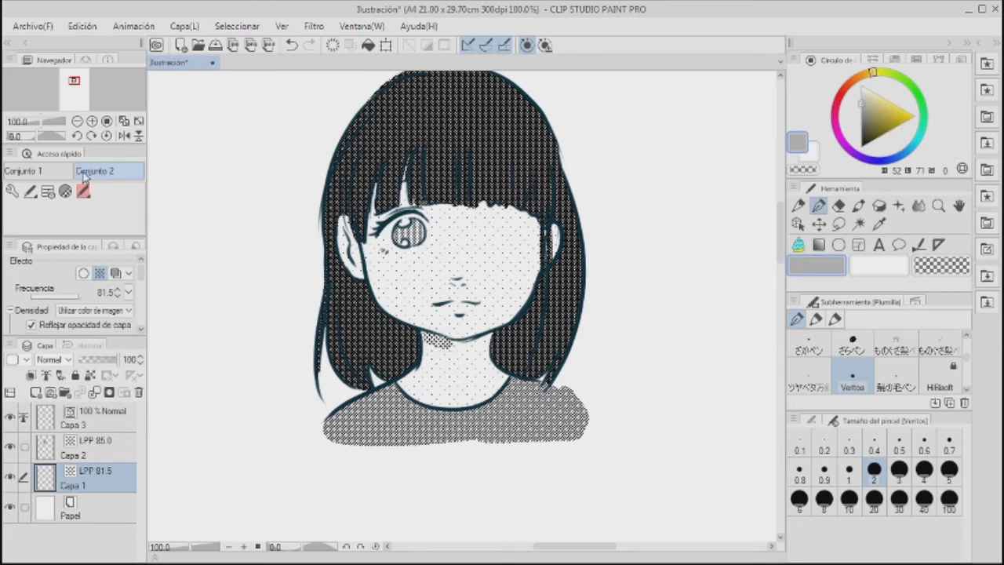
click(78, 297)
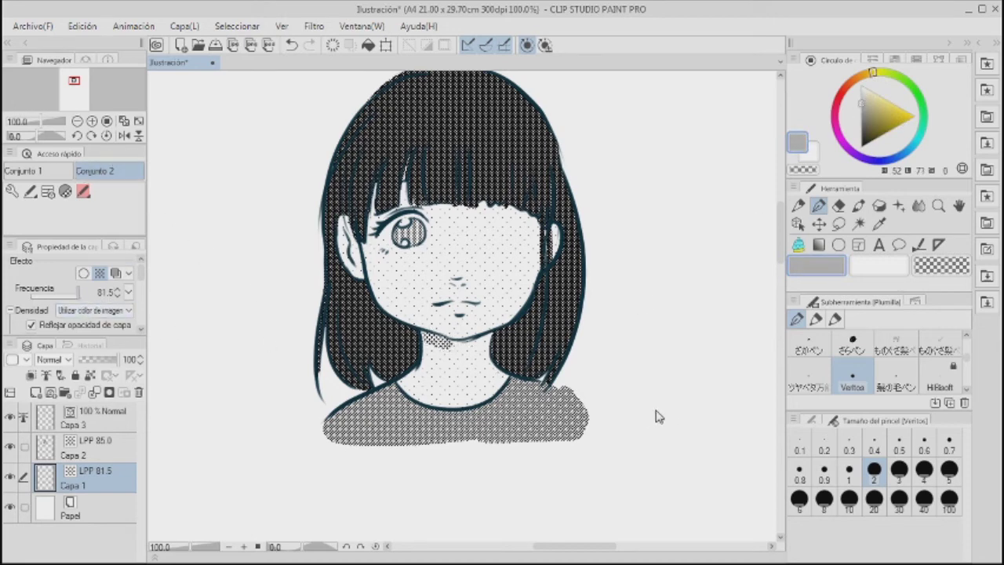
mouse_move(455, 345)
mouse_down()
mouse_move(439, 342)
mouse_move(482, 338)
mouse_move(428, 336)
mouse_move(481, 340)
mouse_up()
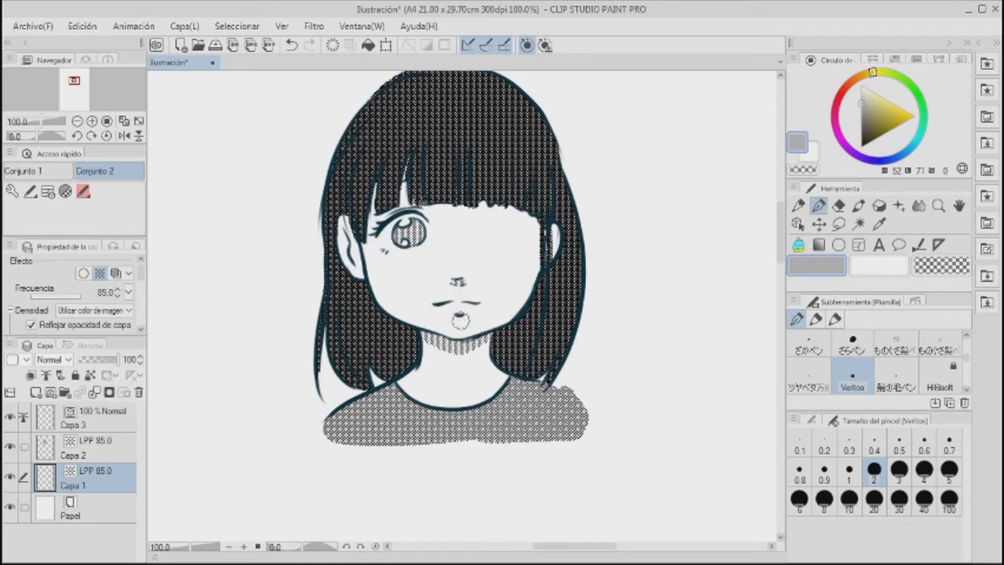
- Shade the upper lip, the inner ear and the area above the eye on Capa 1 with a brush size of 0.4
click(875, 444)
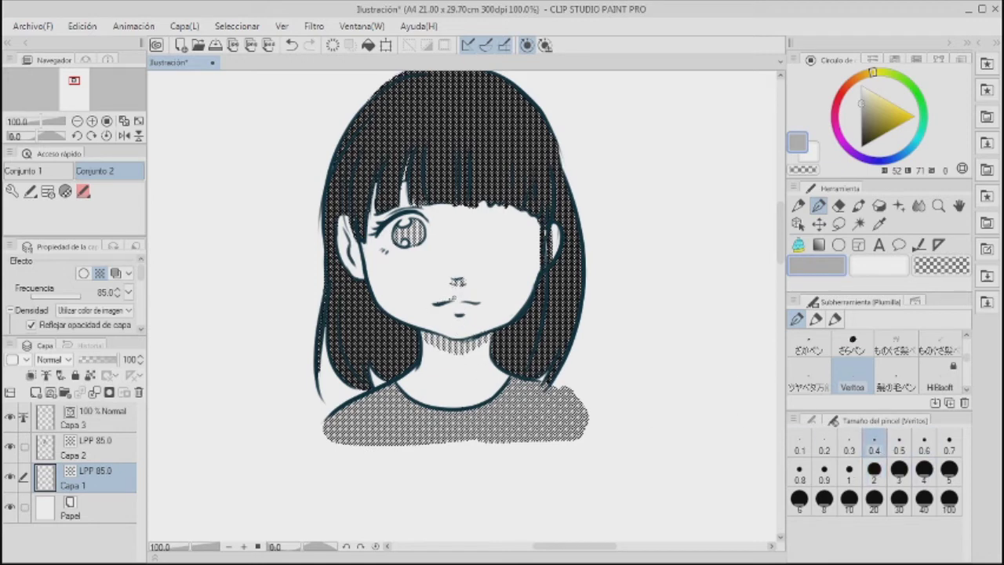
drag(436, 301, 465, 302)
mouse_move(375, 199)
mouse_down()
mouse_move(369, 231)
mouse_move(344, 260)
mouse_move(356, 256)
mouse_up()
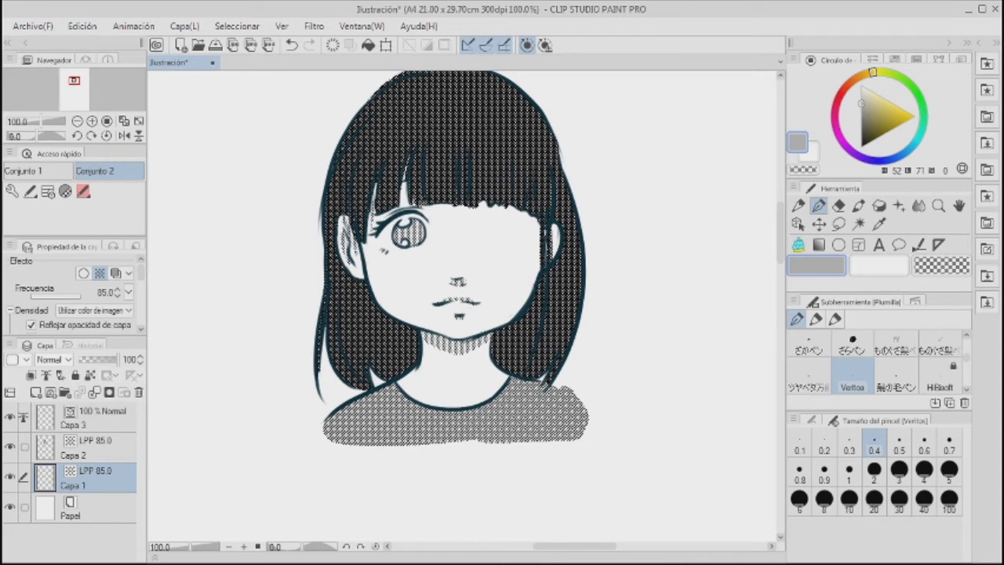
mouse_move(342, 216)
mouse_down()
mouse_move(338, 237)
mouse_move(414, 205)
mouse_up()
- Examine the toned drawing of the girl at reduced size and again at 100% zoom
scroll(606, 540, down, 4)
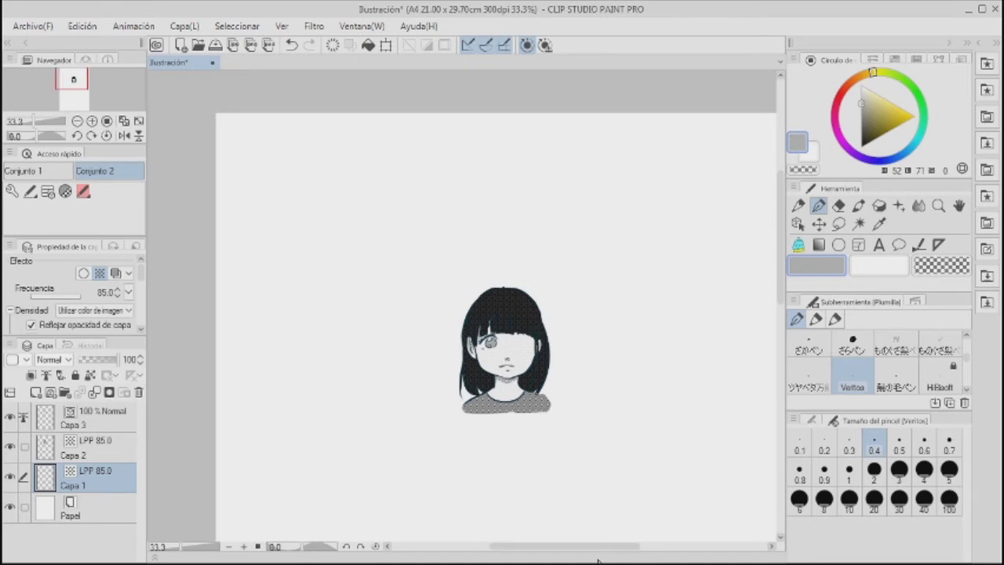
scroll(607, 553, up, 2)
scroll(540, 399, right, 3)
key(/)
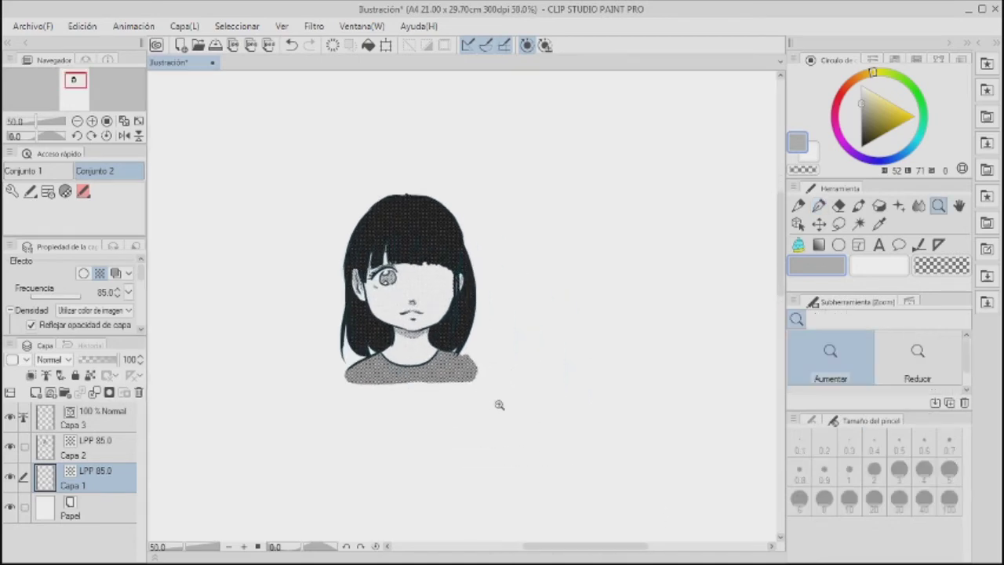
click(497, 354)
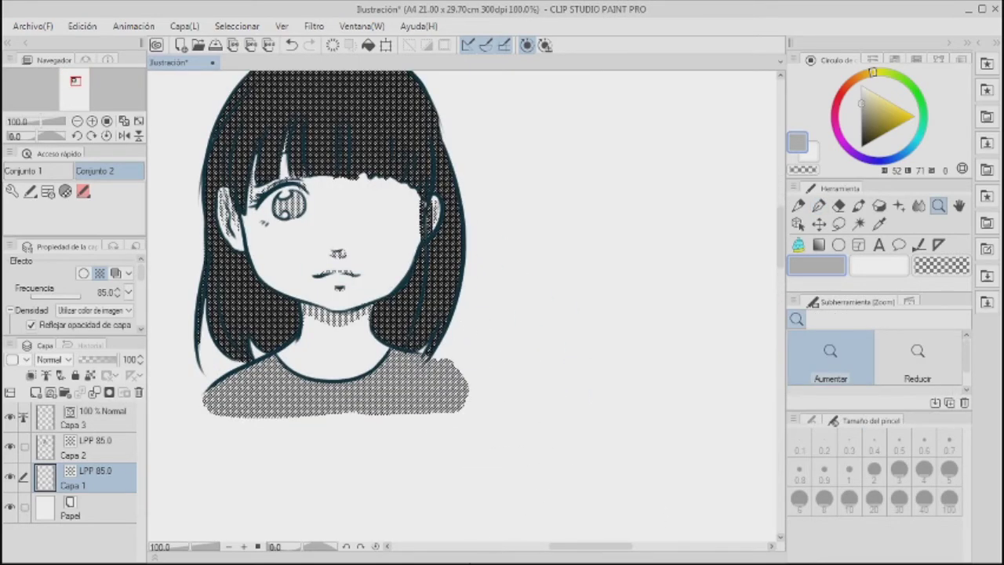
drag(379, 246, 399, 312)
drag(491, 387, 494, 348)
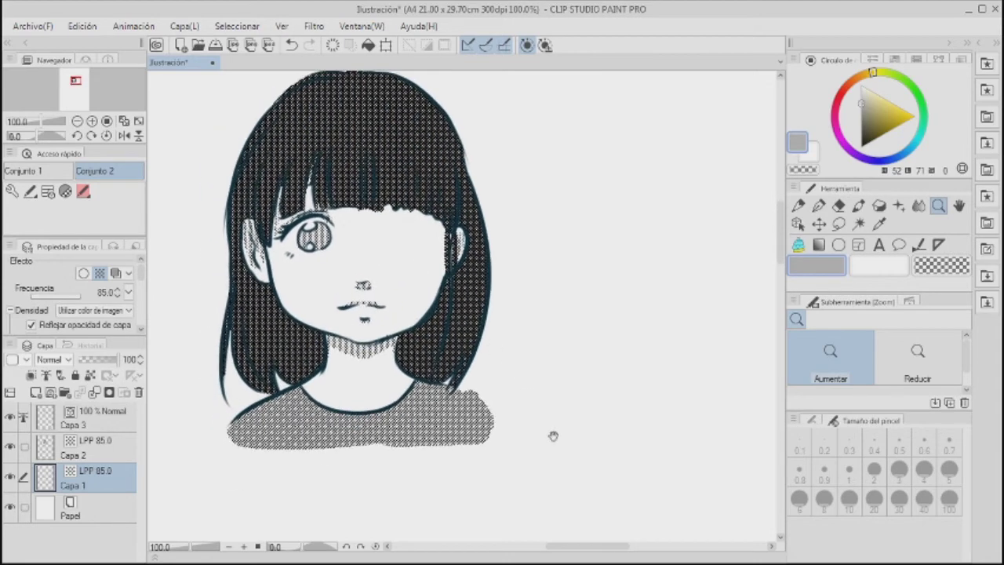
drag(553, 436, 539, 445)
- Make Capa 3 the active layer and enclose the whole girl in a freehand Lazo selection
click(118, 417)
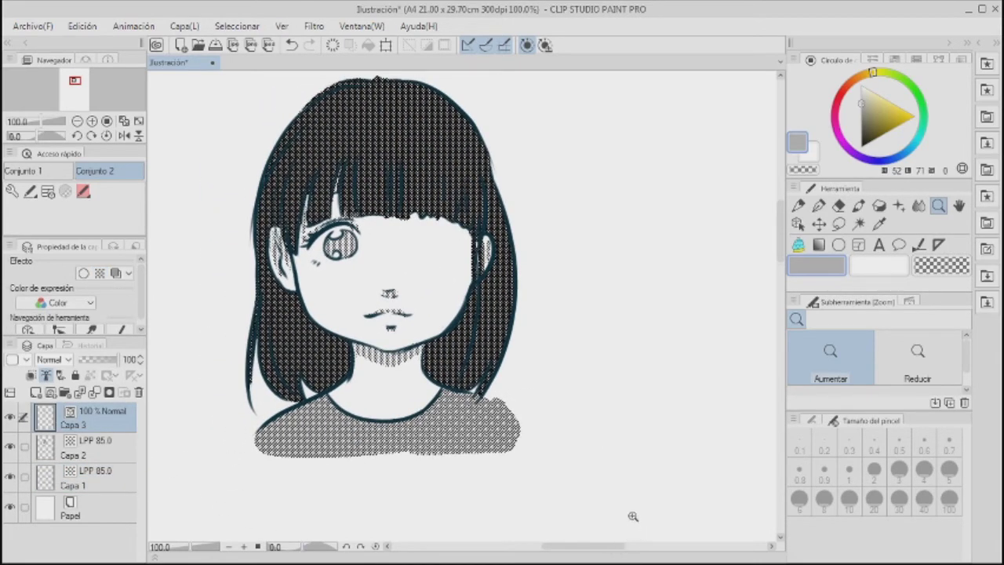
drag(546, 390, 585, 415)
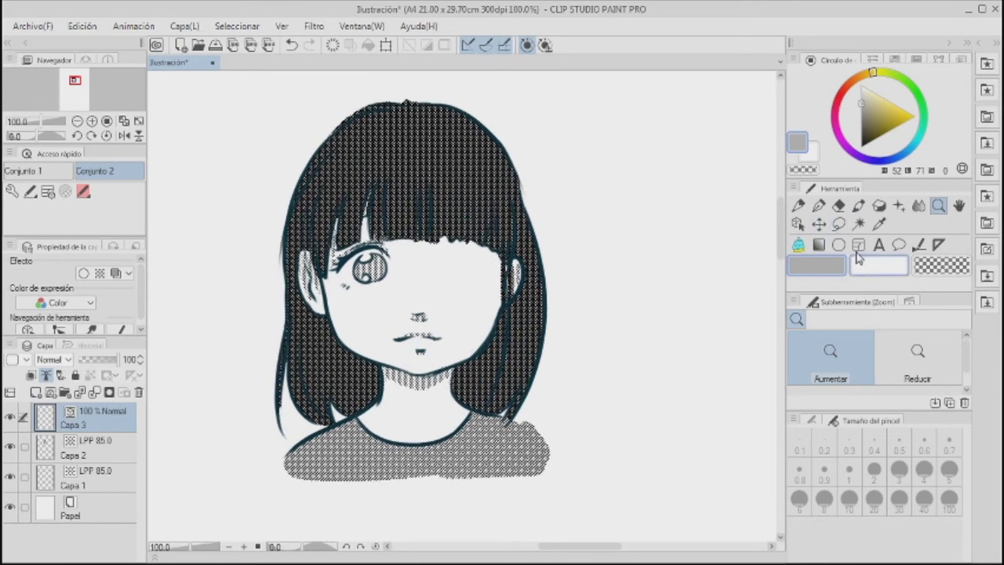
click(838, 223)
mouse_move(536, 109)
mouse_down()
mouse_move(521, 96)
mouse_move(268, 460)
mouse_move(638, 231)
mouse_move(538, 79)
mouse_up()
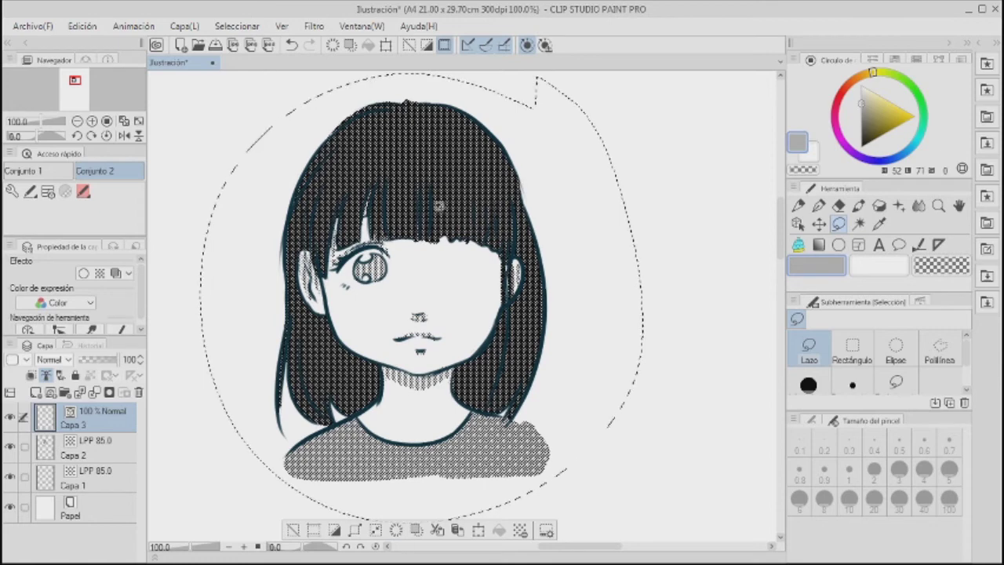
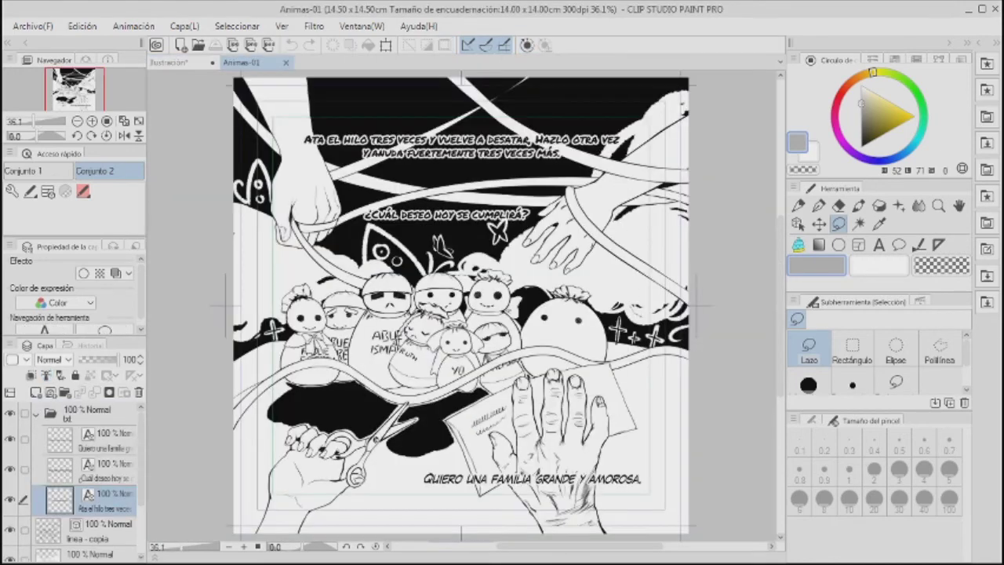
- Collapse the txt folder in the layer list of Animas-01
click(35, 414)
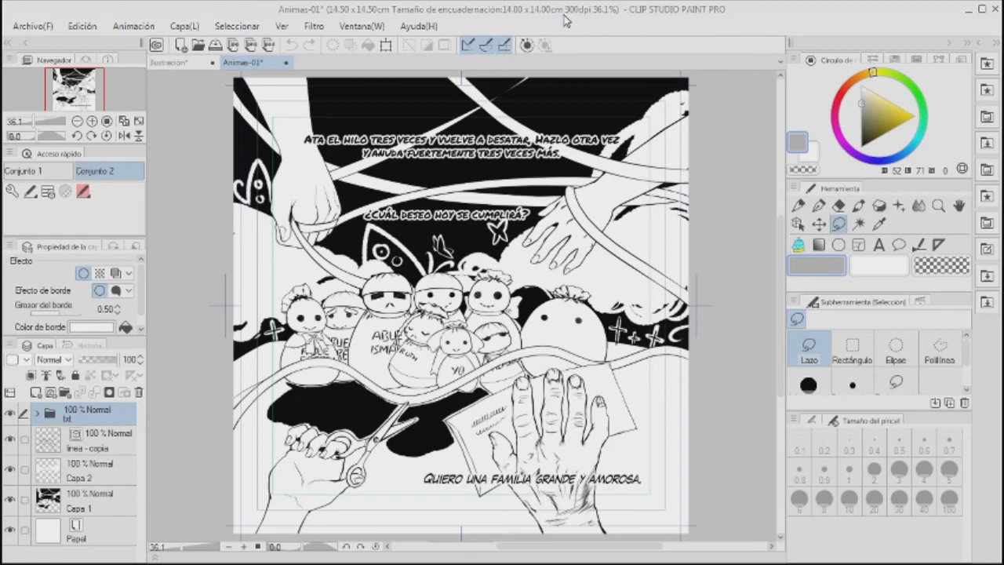
- In Animas-02, hide Capa 1, linea - copia, the ¡aquí vamos! balloon and the panel folder containing Bocadillo 1
scroll(71, 478, down, 3)
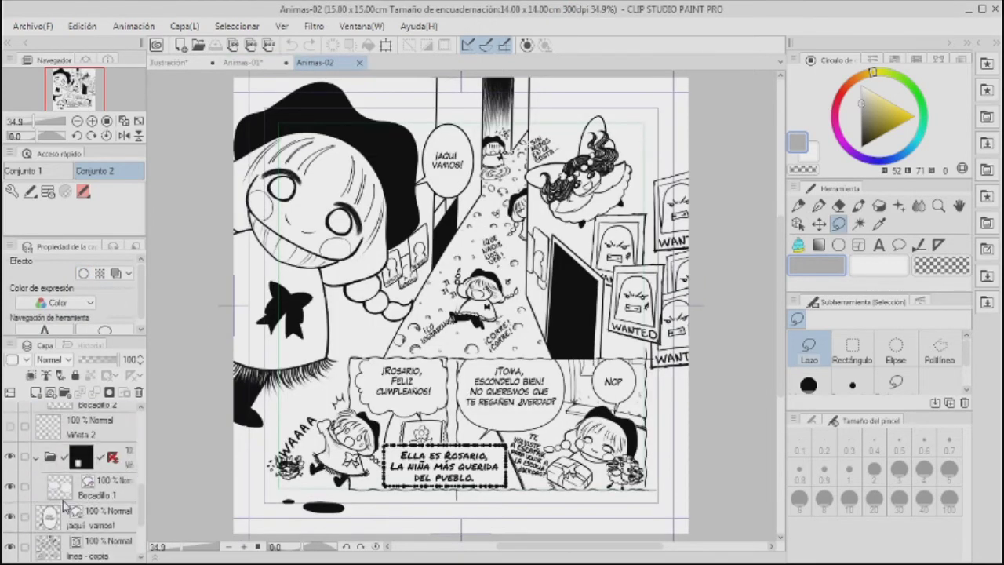
click(8, 531)
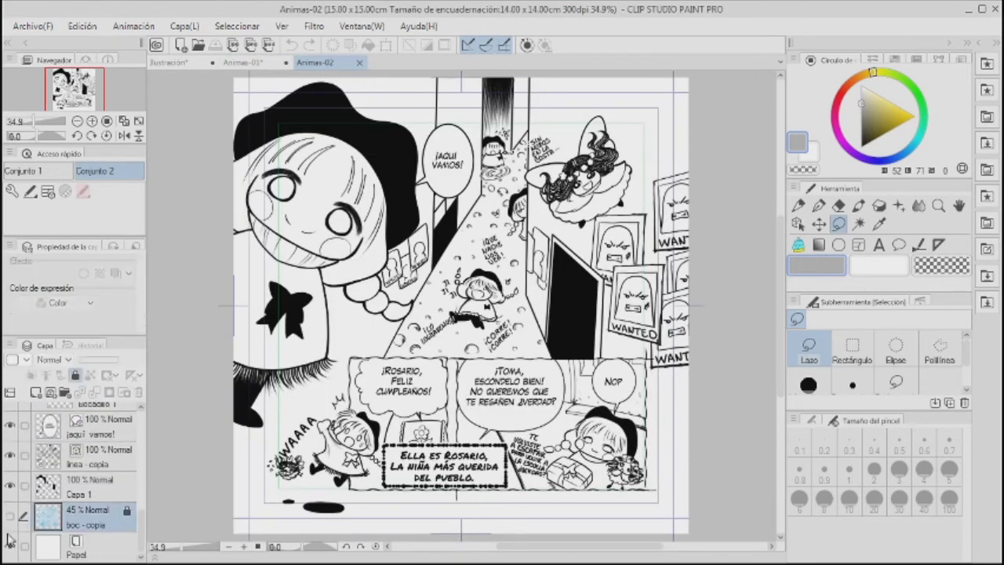
scroll(10, 517, up, 2)
scroll(13, 506, down, 2)
click(11, 480)
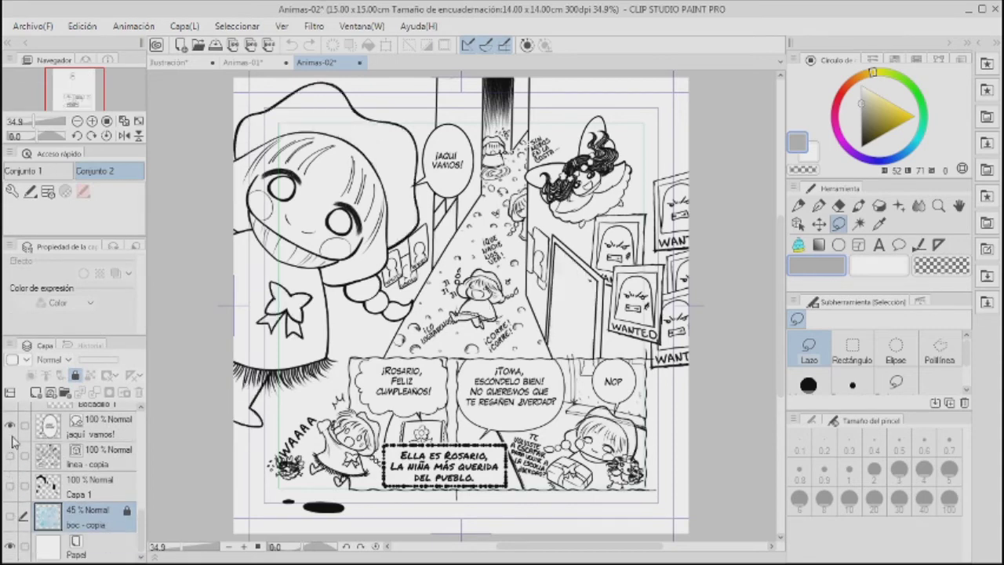
click(11, 454)
scroll(11, 463, up, 2)
click(11, 462)
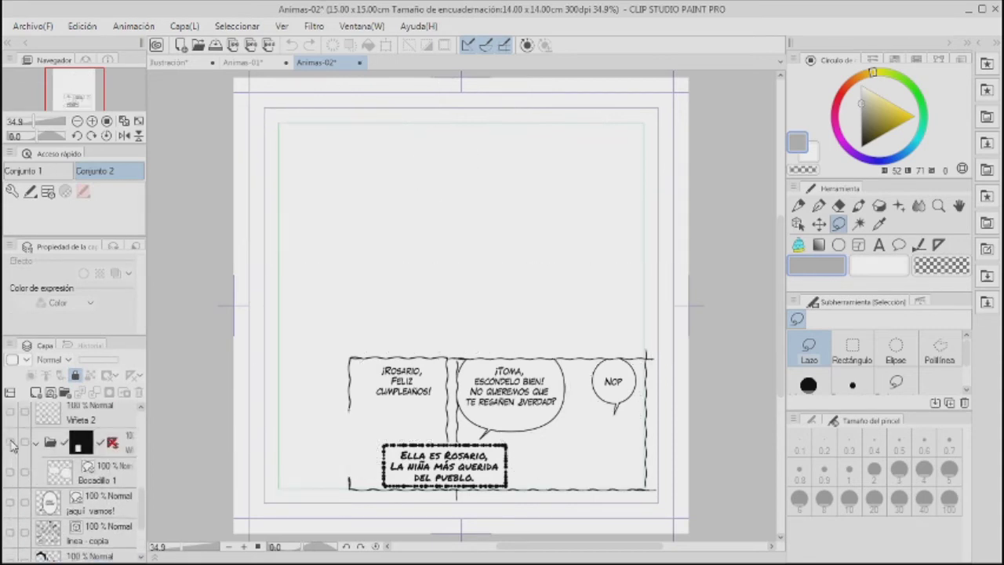
- Show the blue sketch layer boc - copia in Animas-02
scroll(11, 447, up, 4)
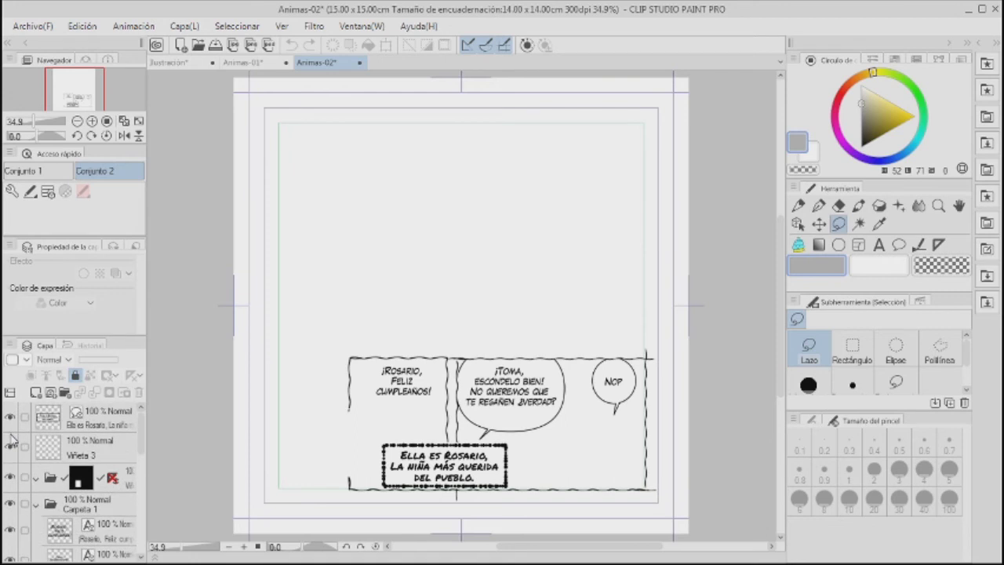
scroll(23, 470, down, 5)
scroll(25, 480, down, 5)
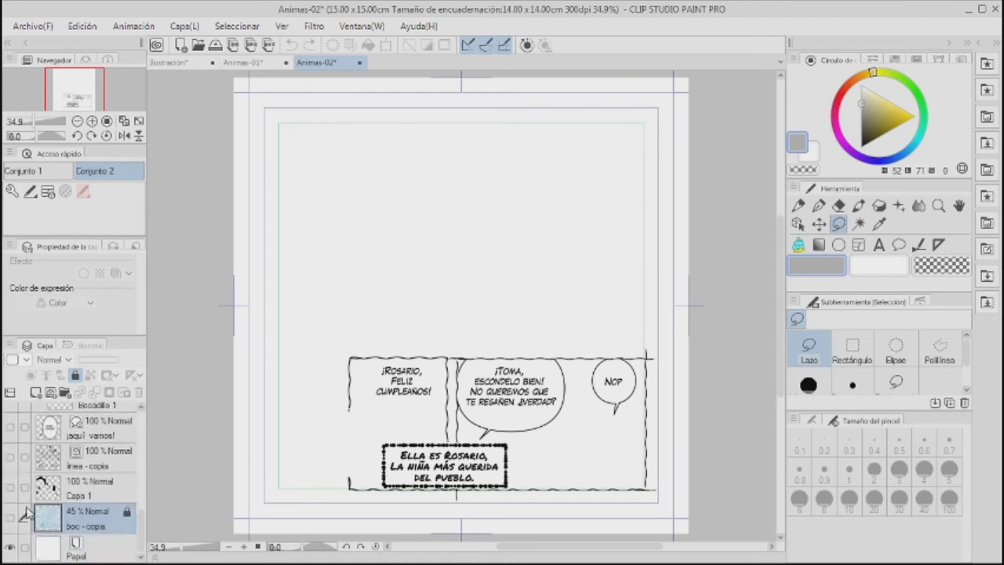
click(11, 518)
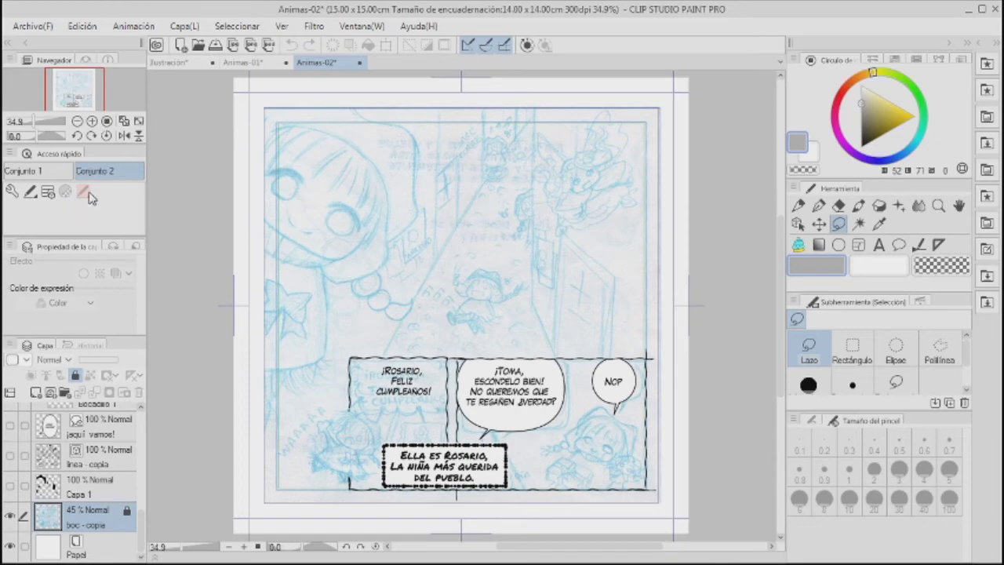
- Close the Animas-02 and Animas-01 documents and return to Ilustración
click(199, 68)
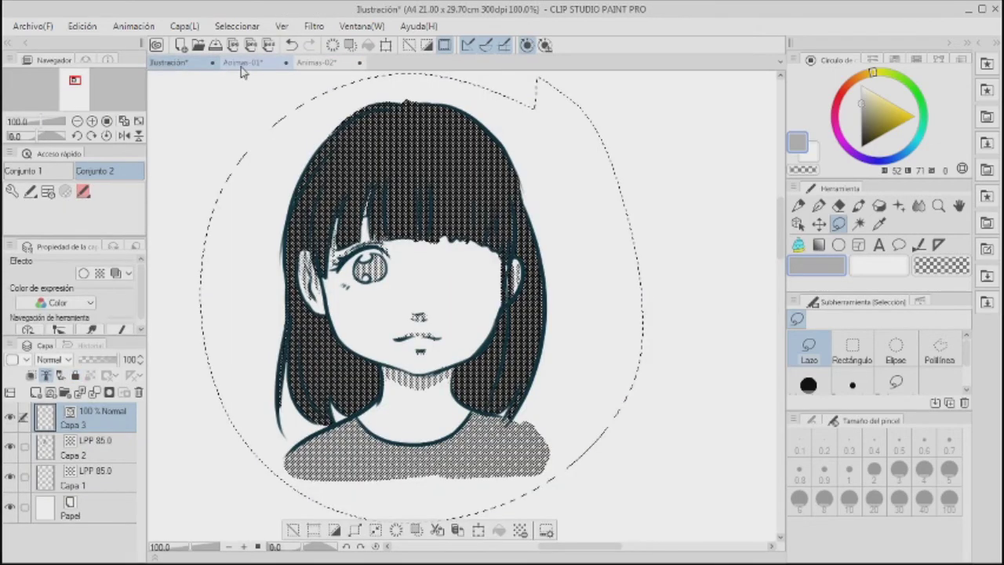
click(360, 68)
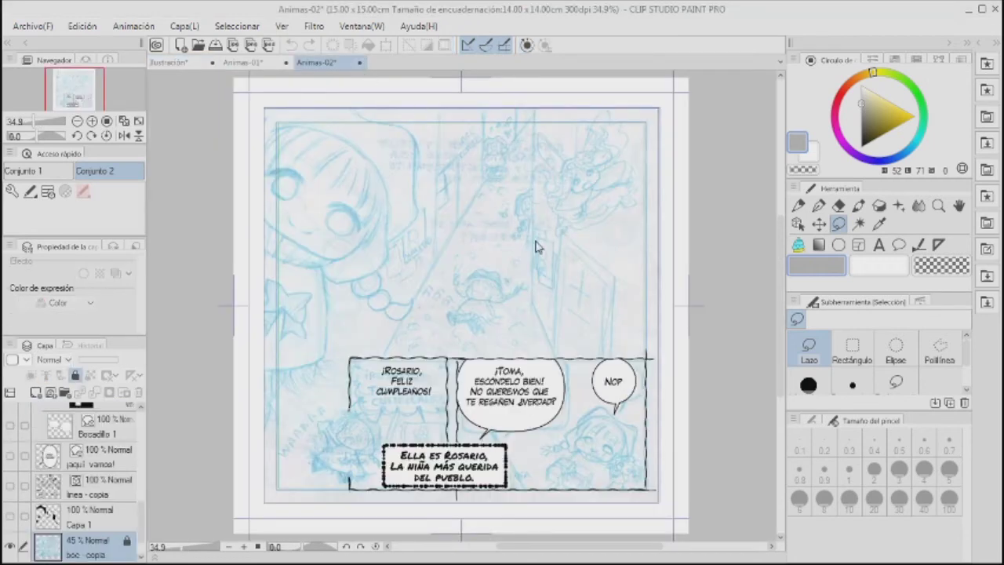
click(360, 63)
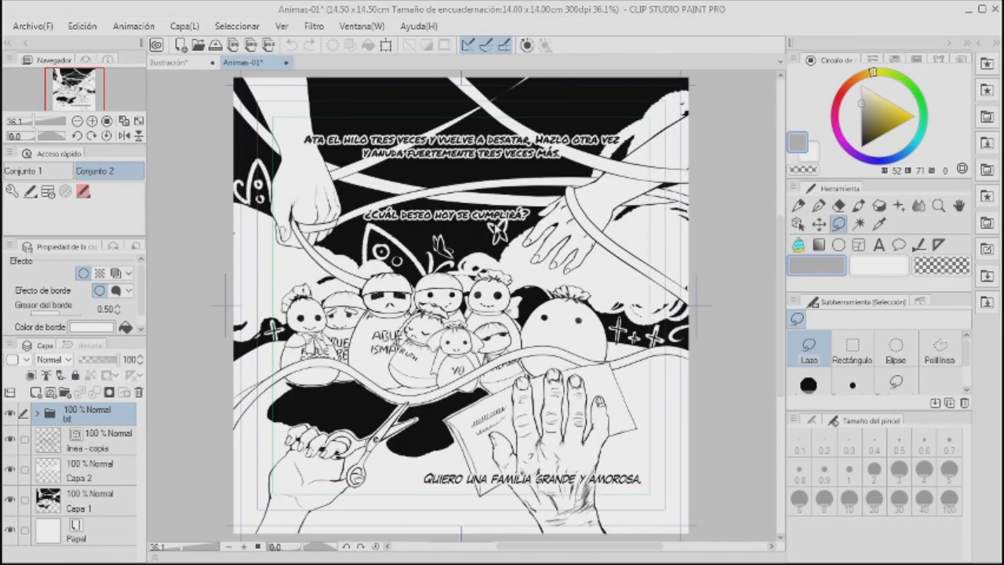
click(286, 62)
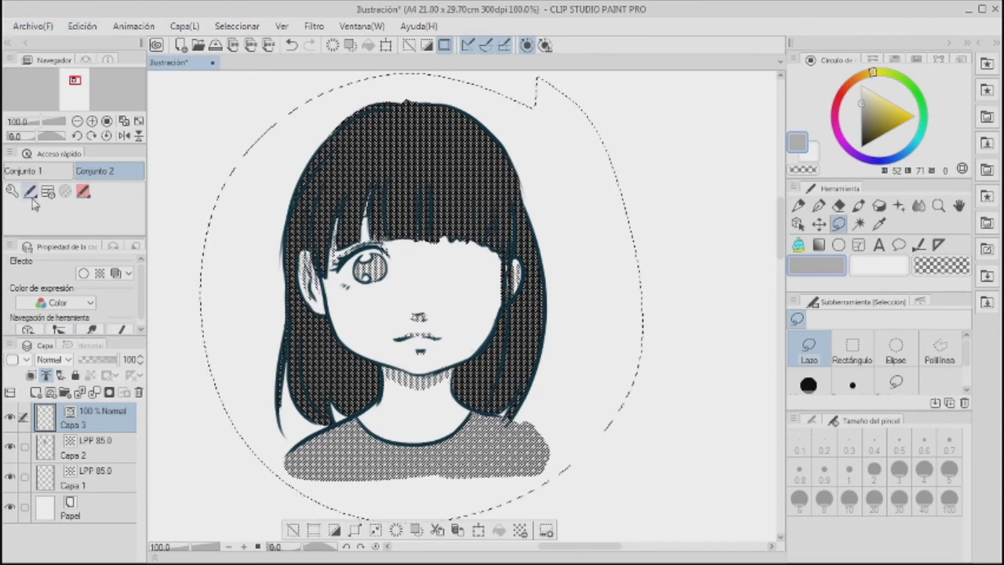
- Try flipping the selected line art on Capa 3 horizontally with the quick access action
click(84, 193)
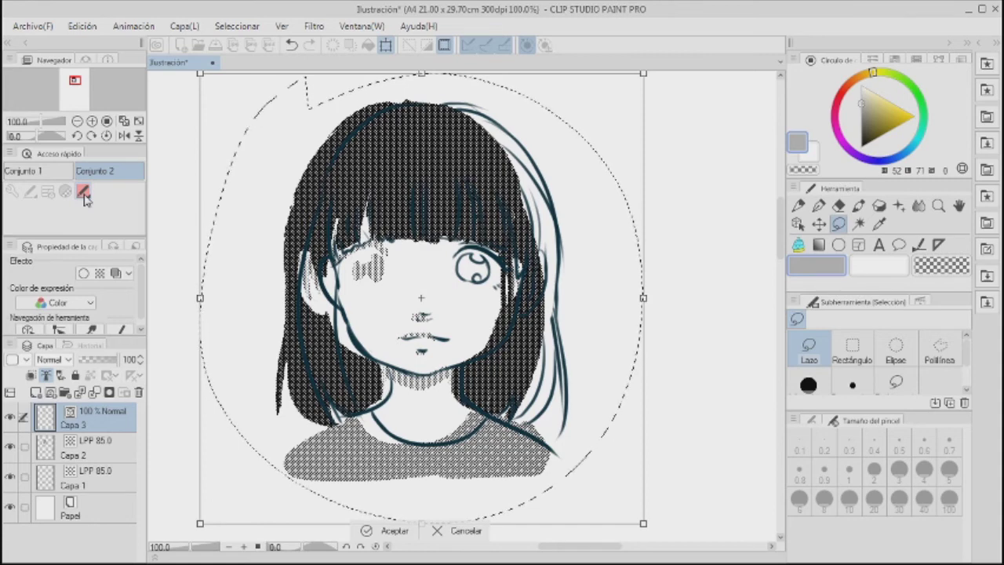
key(ctrl+z)
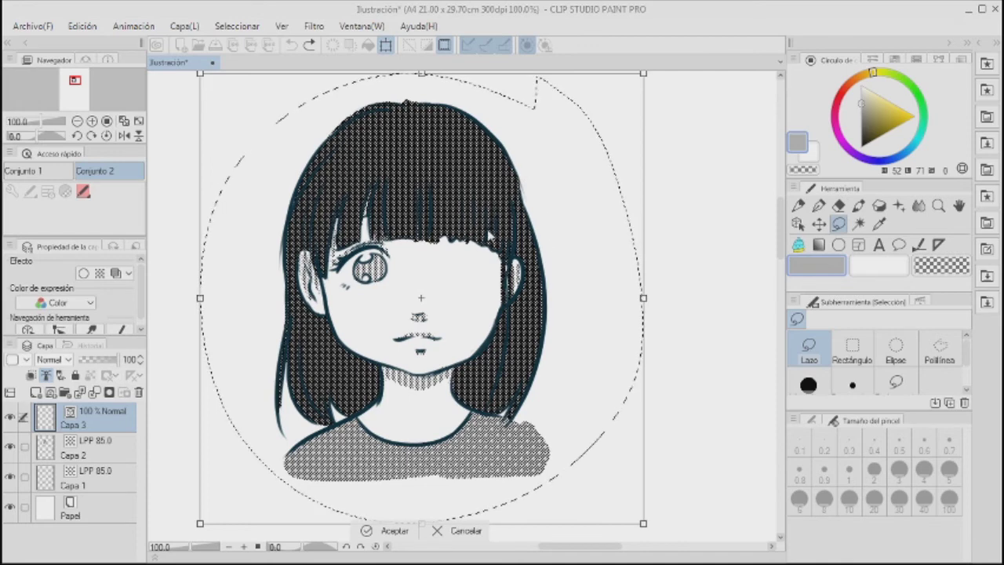
key(Return)
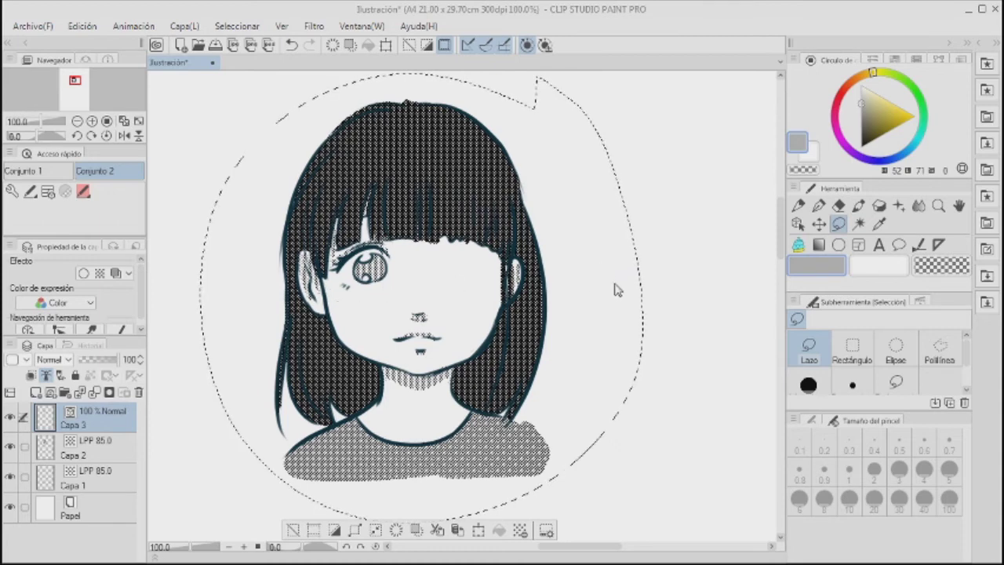
- Show the animas image materials and clear the lasso selection around the girl
click(986, 62)
click(919, 118)
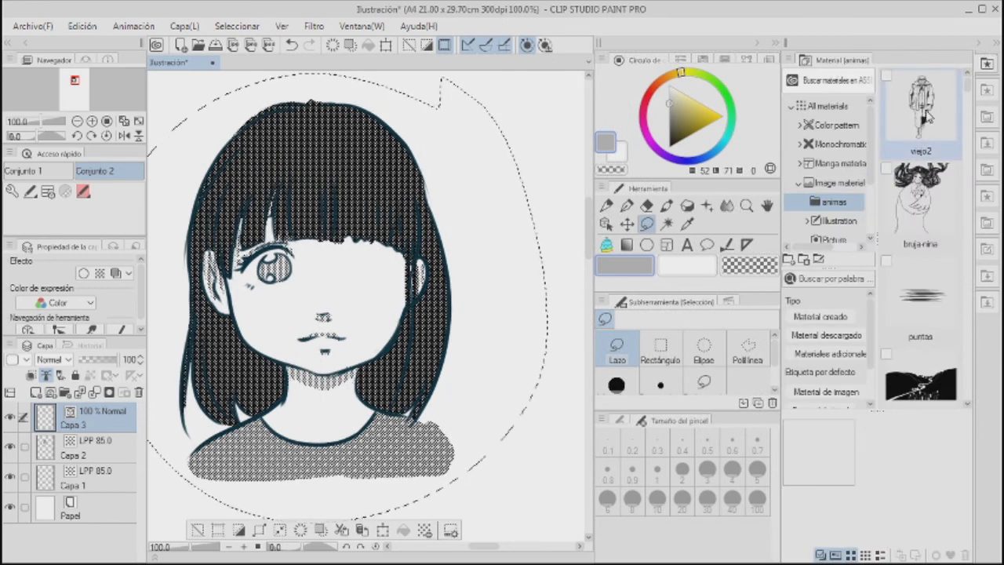
click(927, 118)
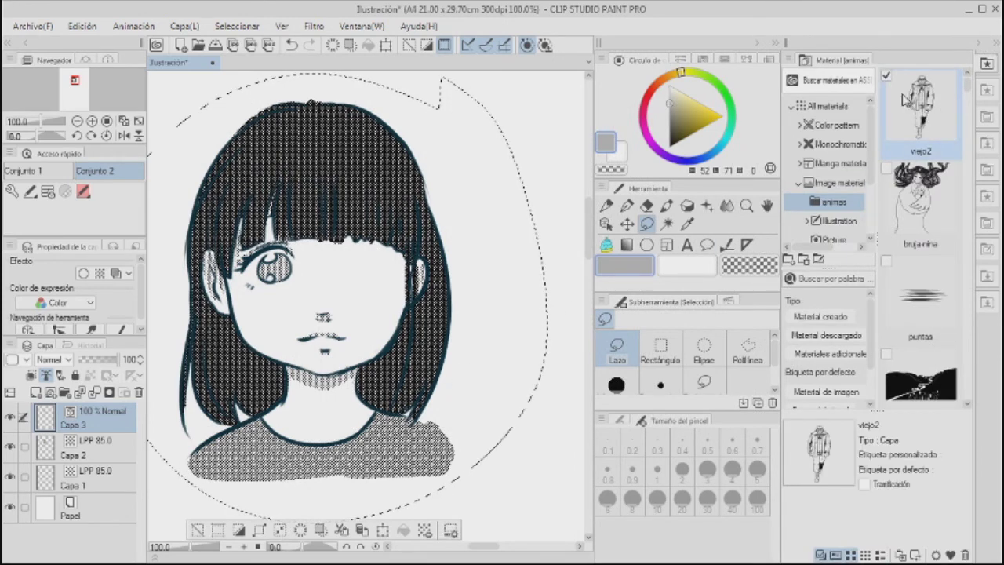
click(886, 77)
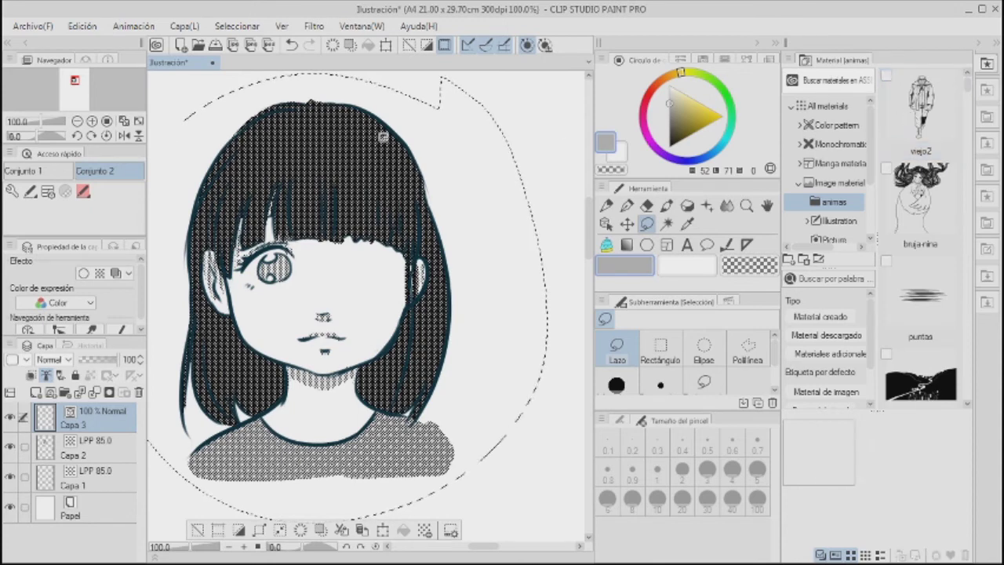
key(ctrl+d)
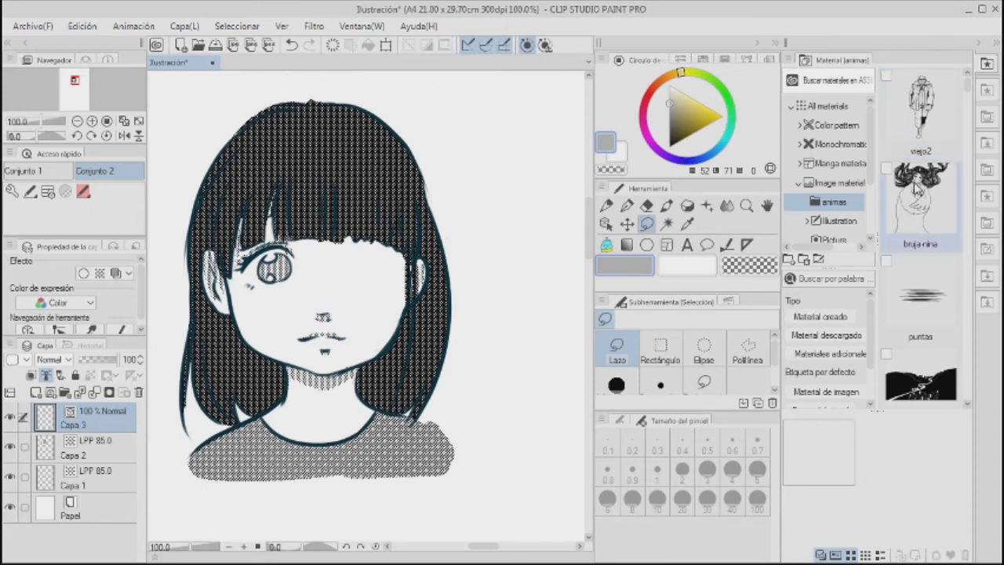
- Place the camioneta material on the canvas beside the girl's shoulder and collapse the material list
scroll(924, 194, down, 5)
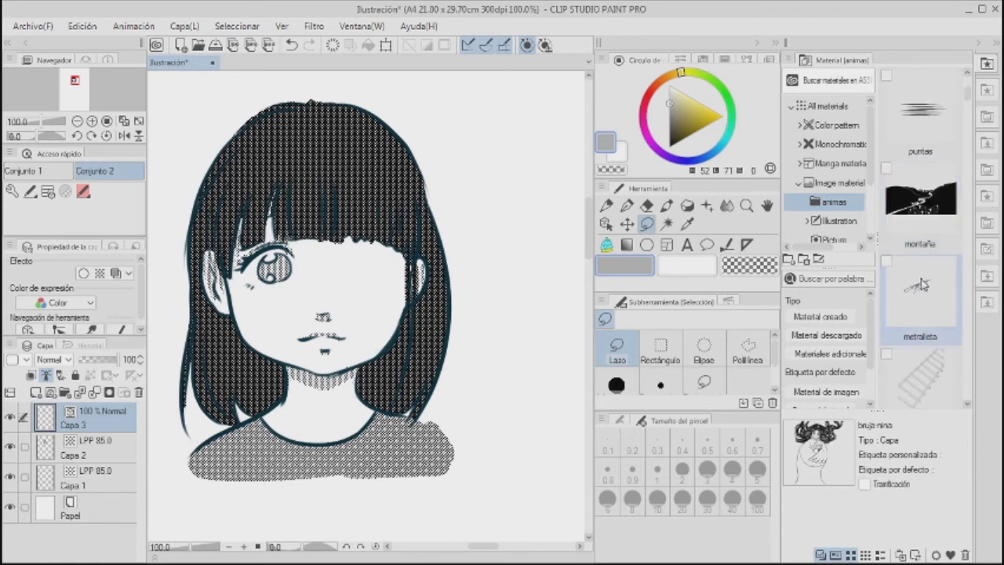
scroll(929, 300, down, 5)
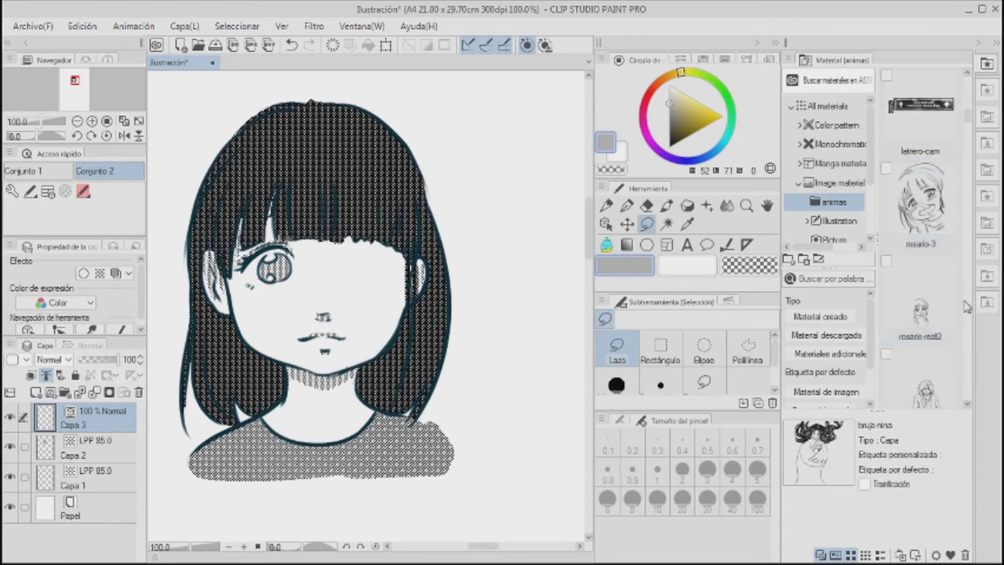
scroll(939, 337, down, 5)
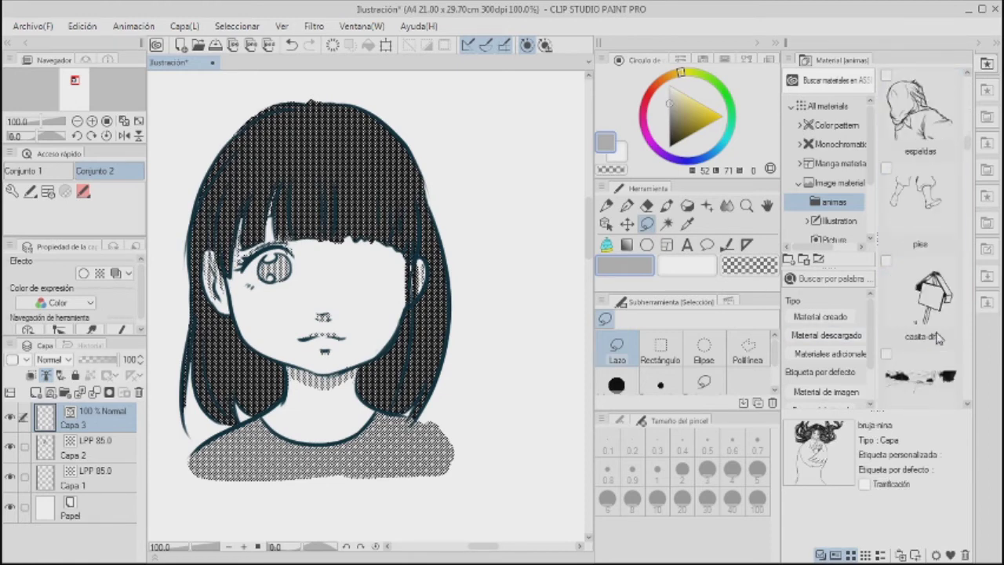
scroll(939, 338, down, 5)
drag(927, 333, 478, 370)
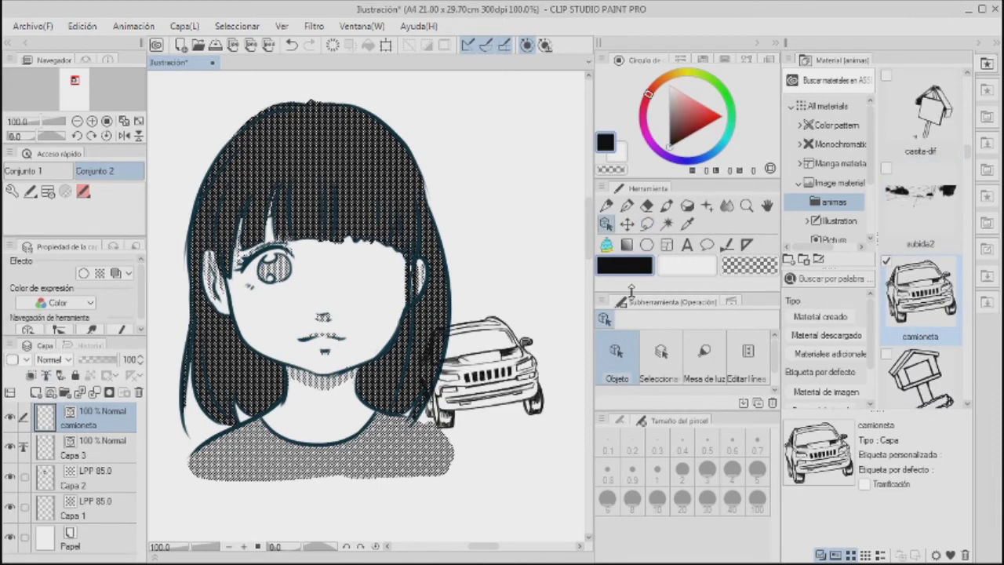
click(979, 44)
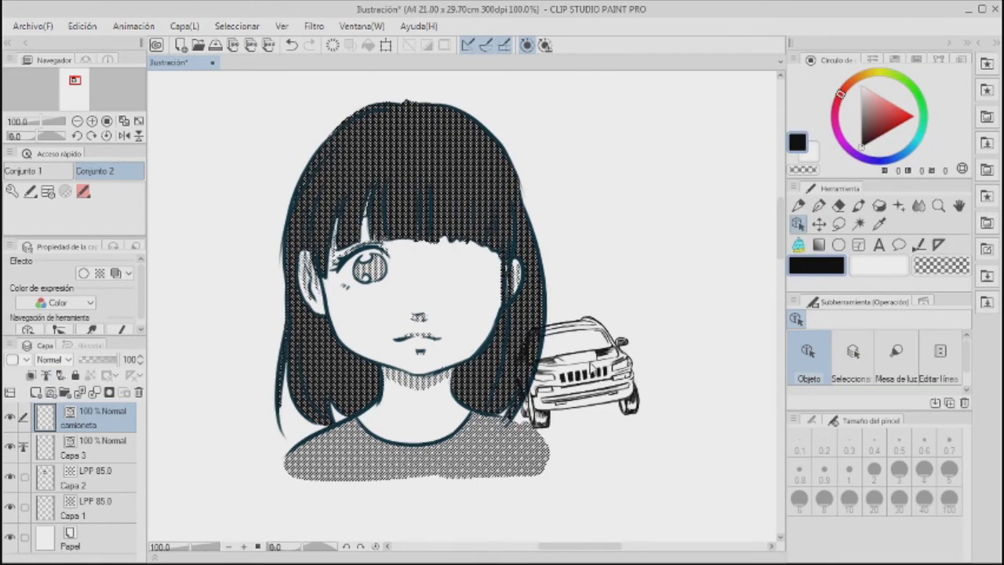
- Move the camioneta drawing to the right so it stands clear of the girl
scroll(592, 365, down, 1)
key(k)
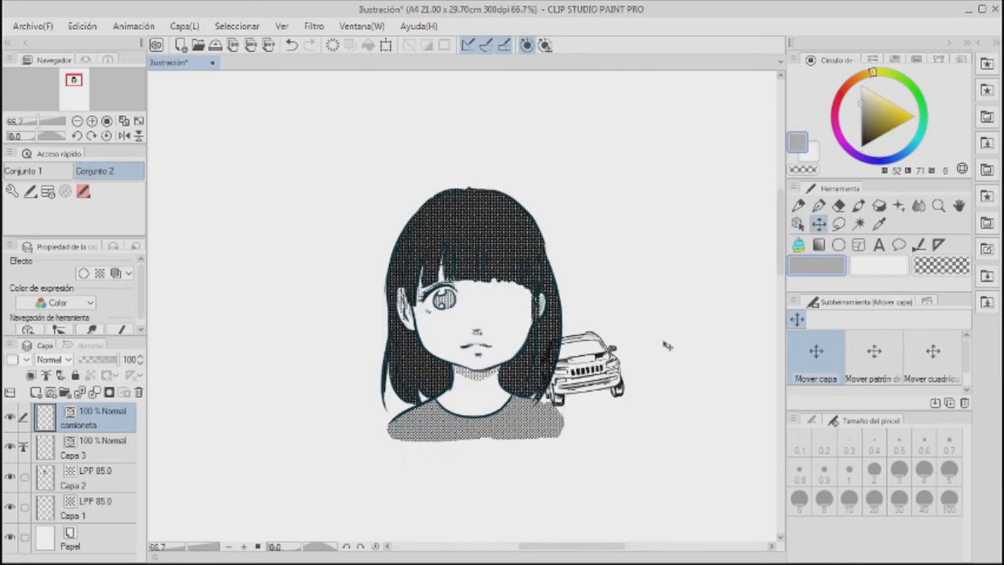
drag(665, 343, 719, 314)
drag(642, 352, 489, 342)
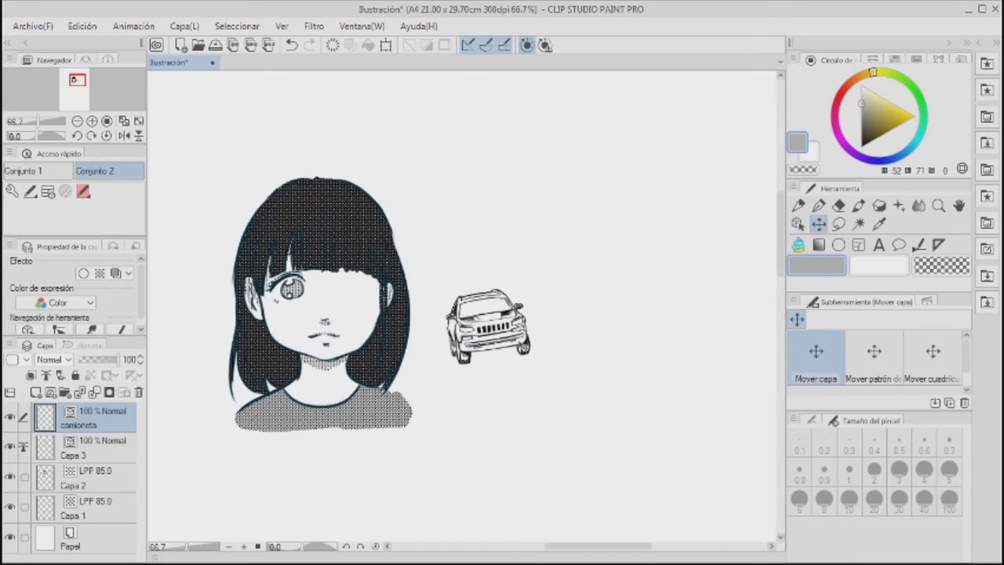
- Enlarge the camioneta drawing proportionally until it is slightly taller than the girl
key(ctrl+t)
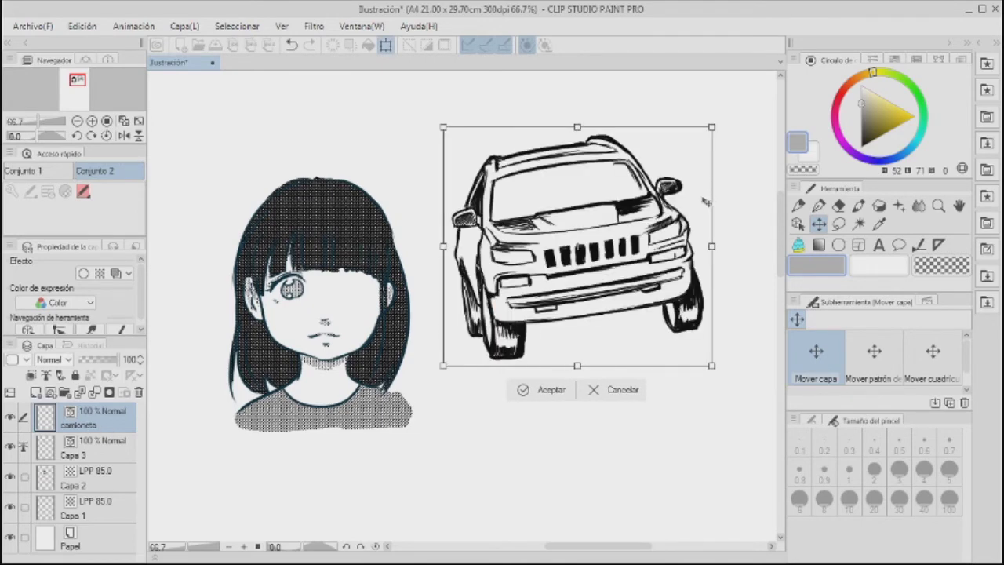
drag(710, 364, 779, 429)
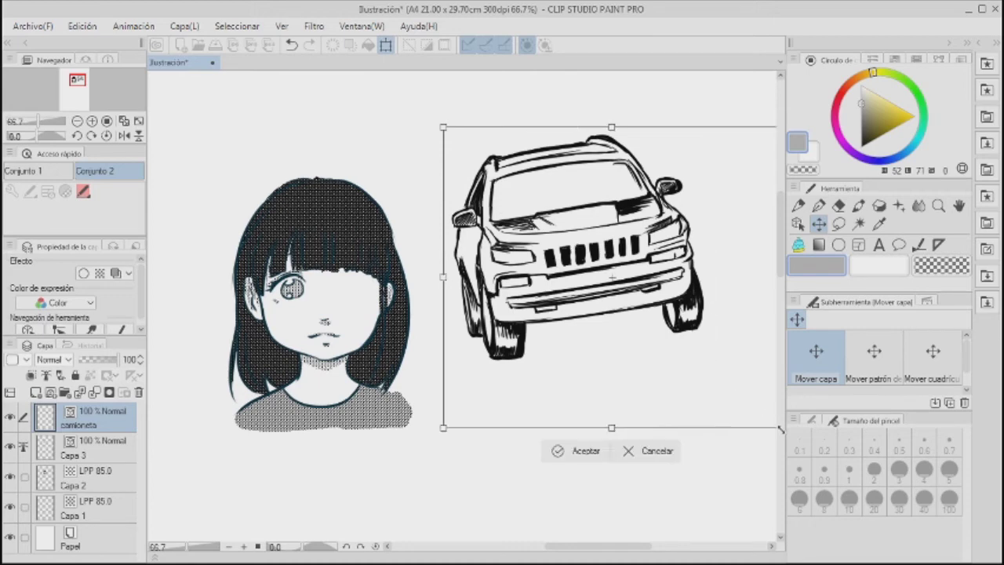
drag(600, 540, 624, 539)
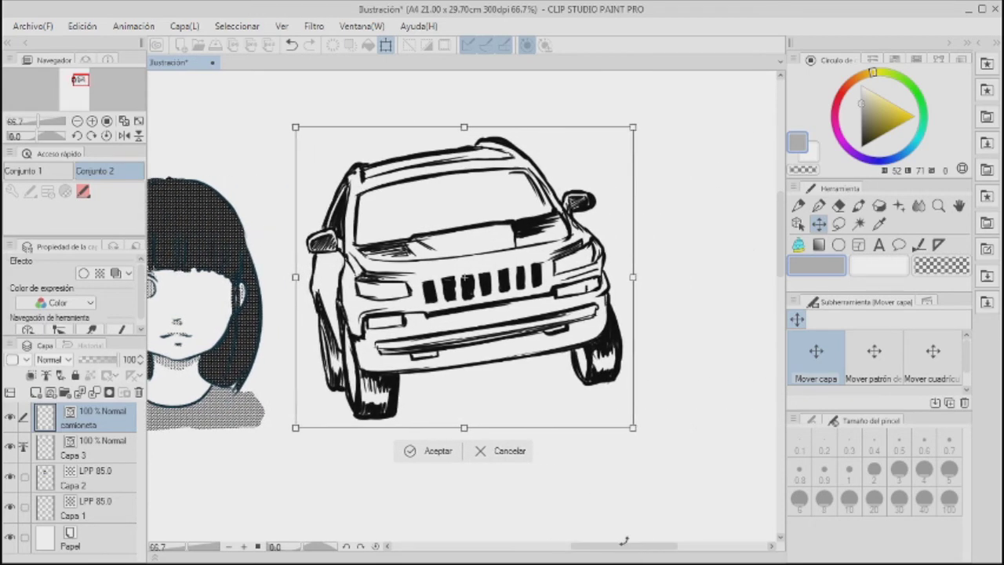
key(Return)
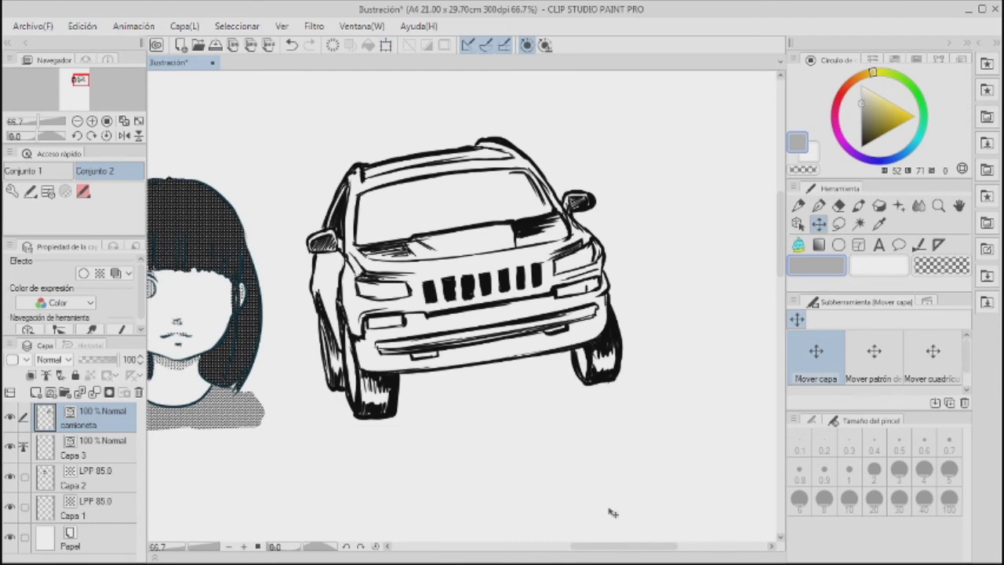
- Examine the Object tool's vector properties for the camioneta layer, including brush size, brush shape and line thickness scaling
click(810, 421)
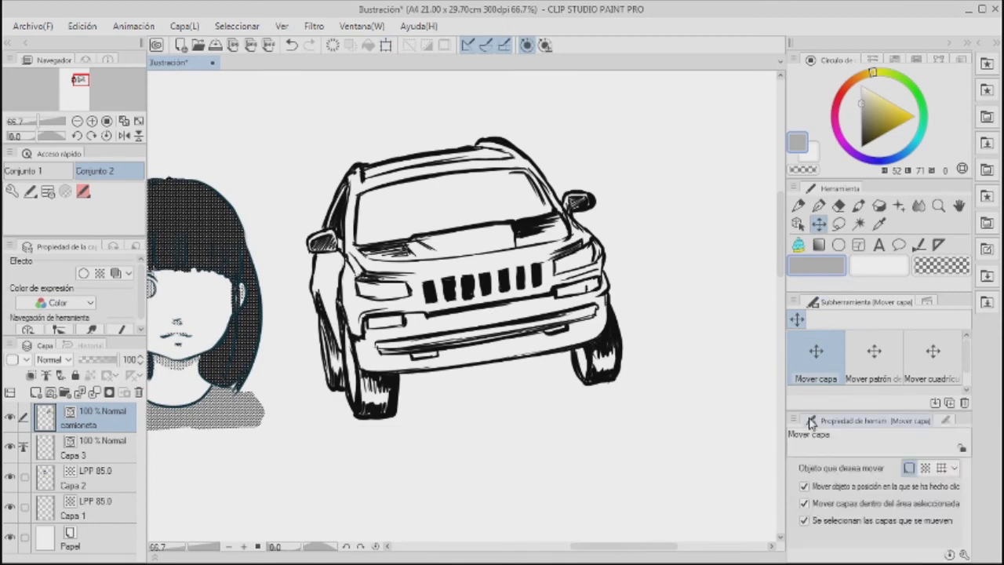
click(798, 225)
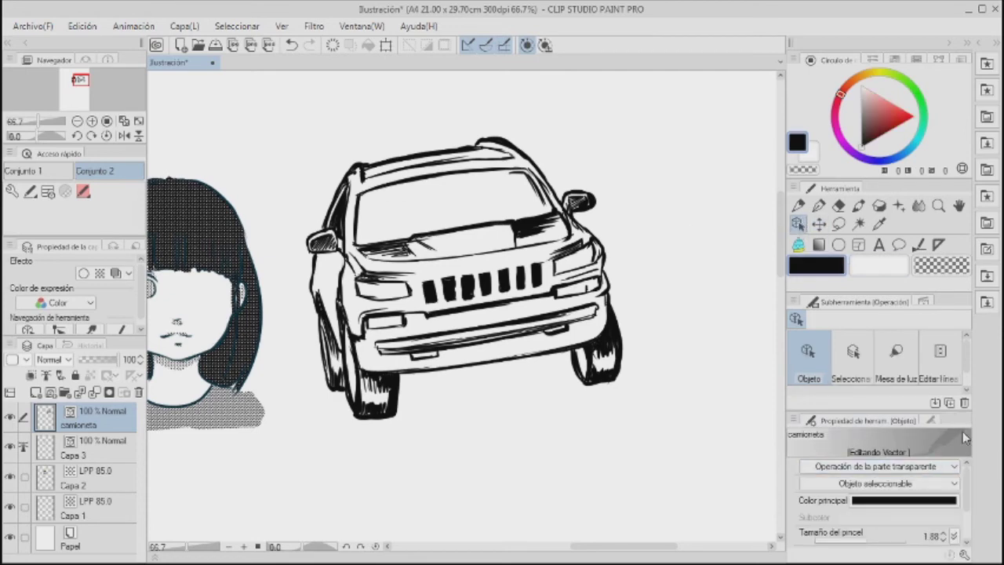
scroll(970, 510, down, 2)
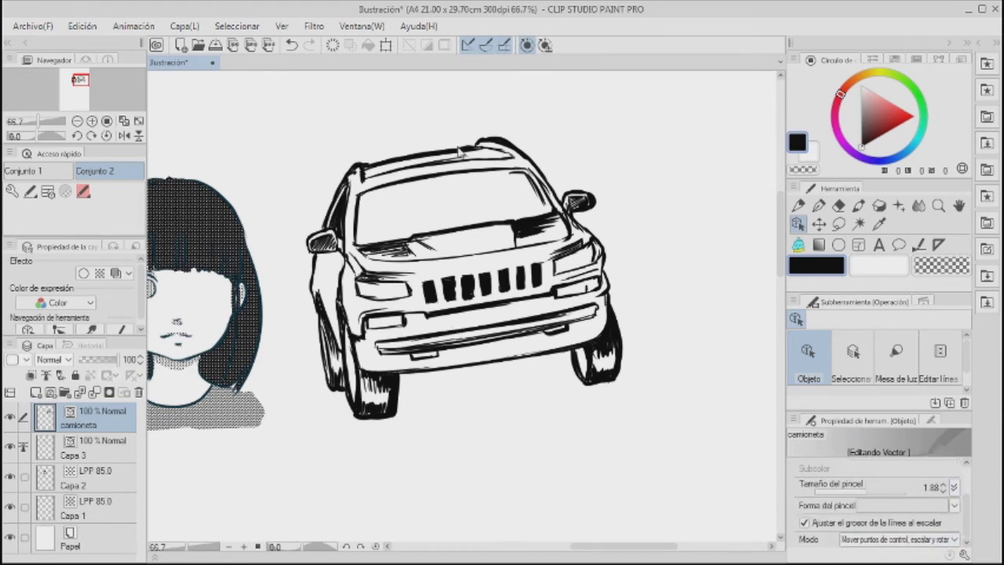
scroll(645, 299, down, 1)
scroll(635, 311, down, 1)
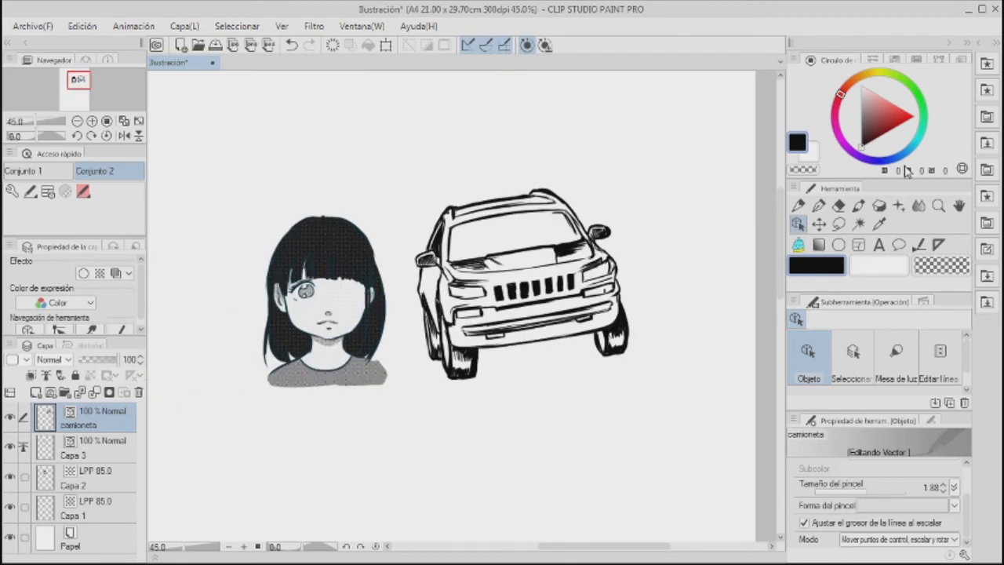
- Place the bang lettering from the animas materials just below the girl
click(980, 49)
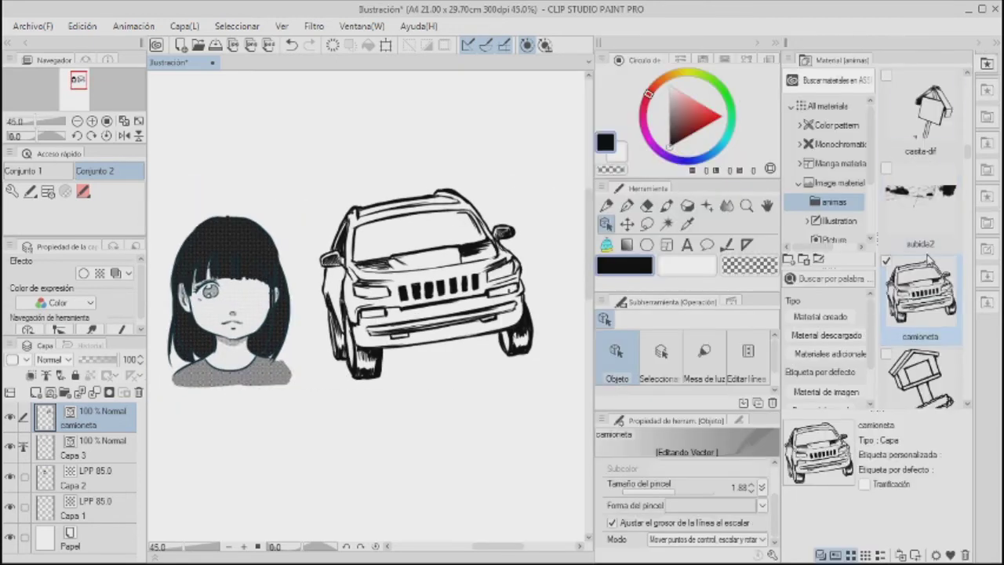
scroll(927, 256, down, 5)
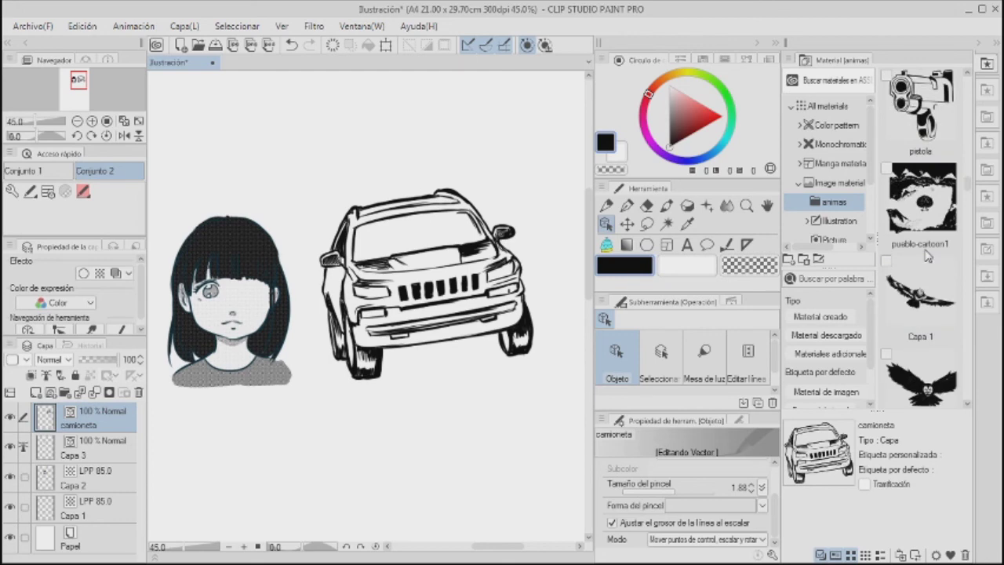
scroll(928, 256, down, 5)
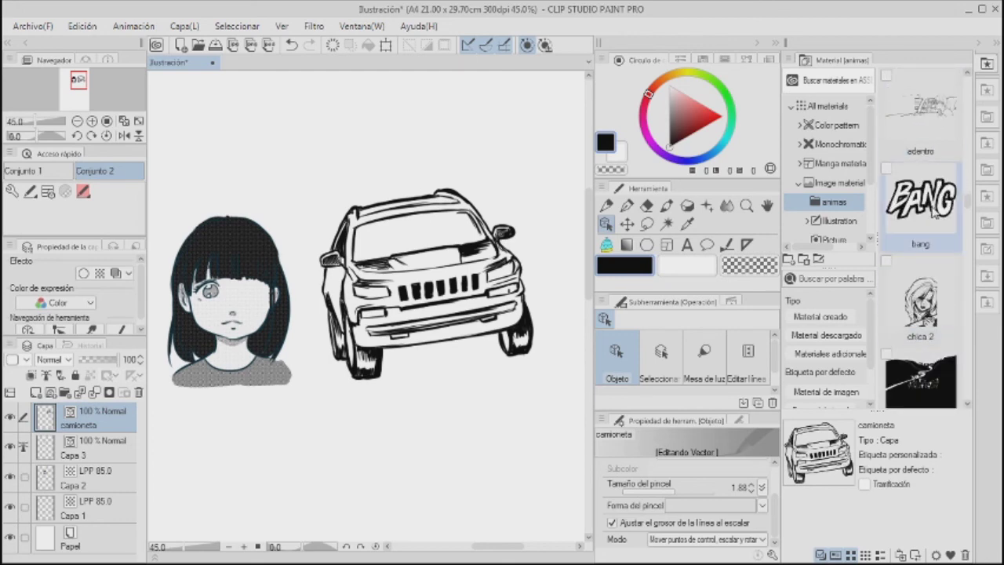
drag(922, 210, 247, 428)
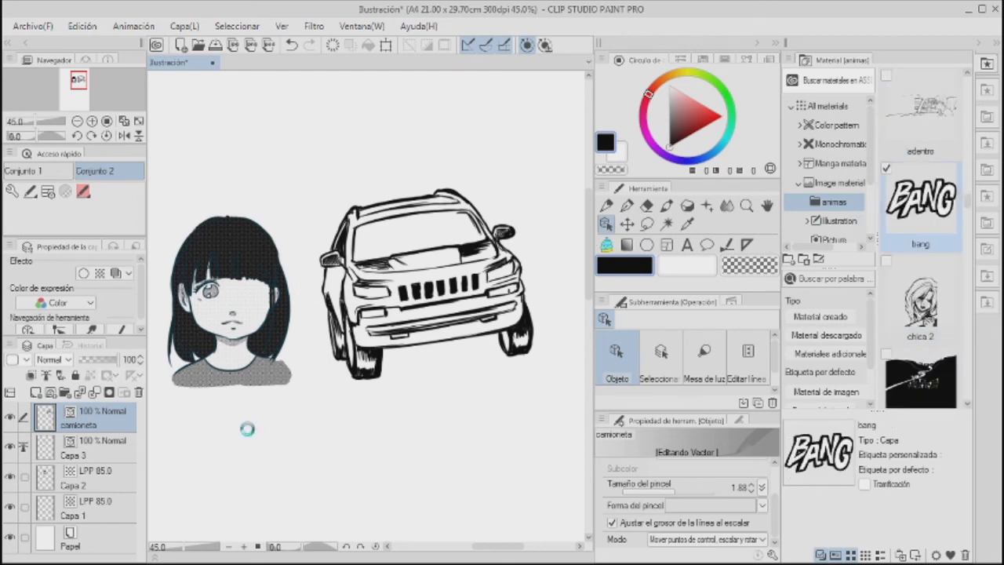
- Add the panteón3 cemetery image from the animas materials and move it below the BANG lettering
scroll(933, 259, down, 2)
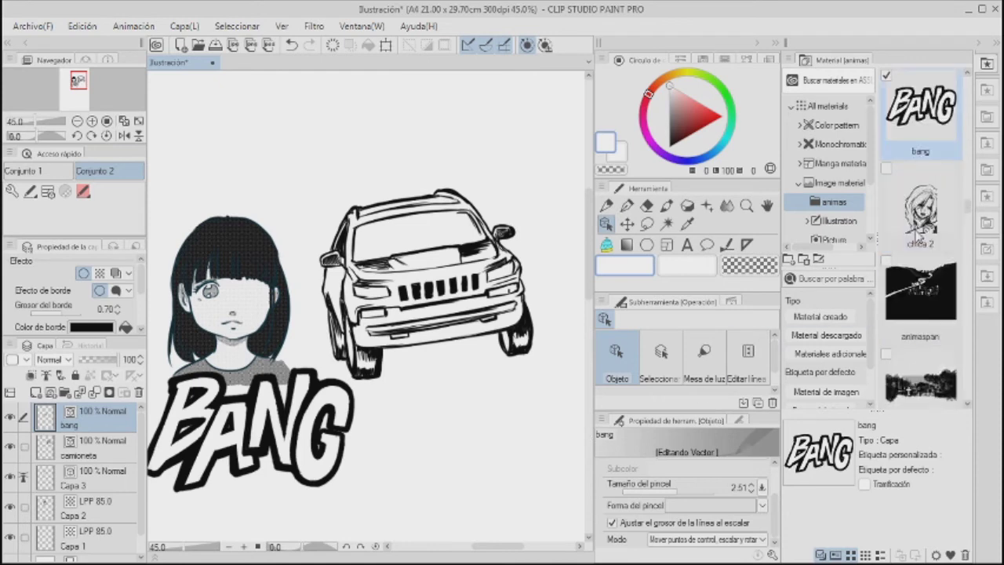
scroll(918, 234, down, 3)
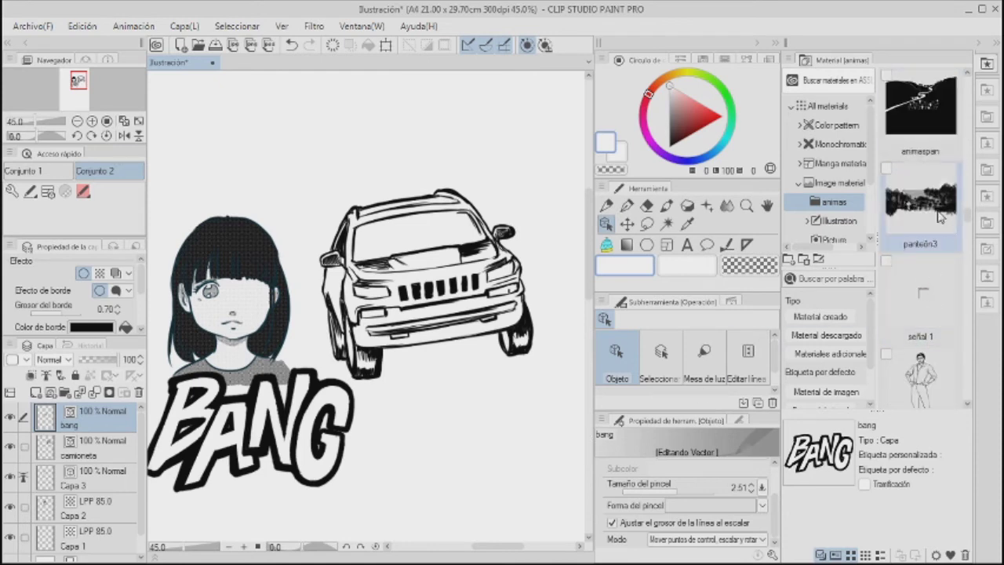
drag(952, 232, 412, 346)
scroll(430, 474, down, 5)
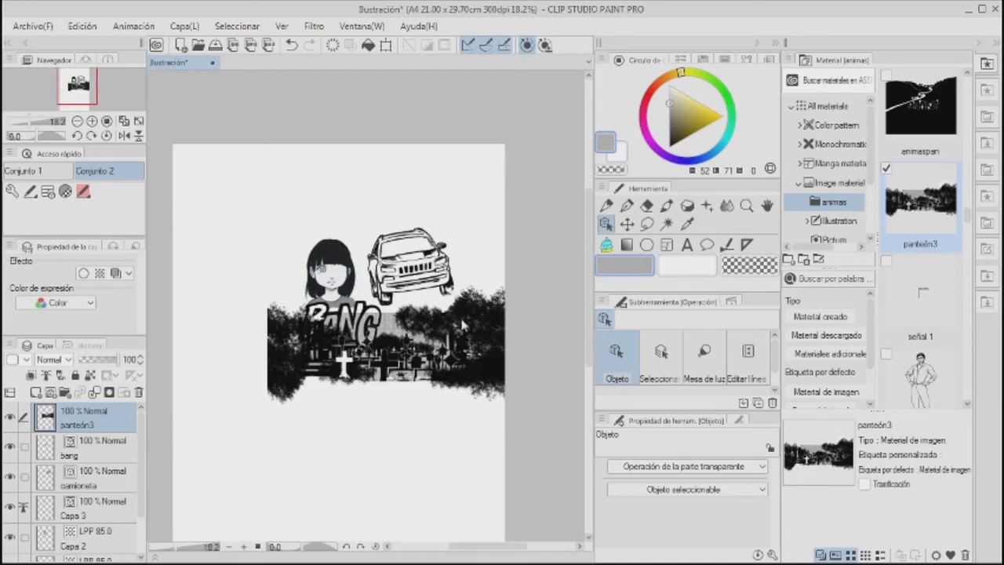
drag(467, 324, 418, 370)
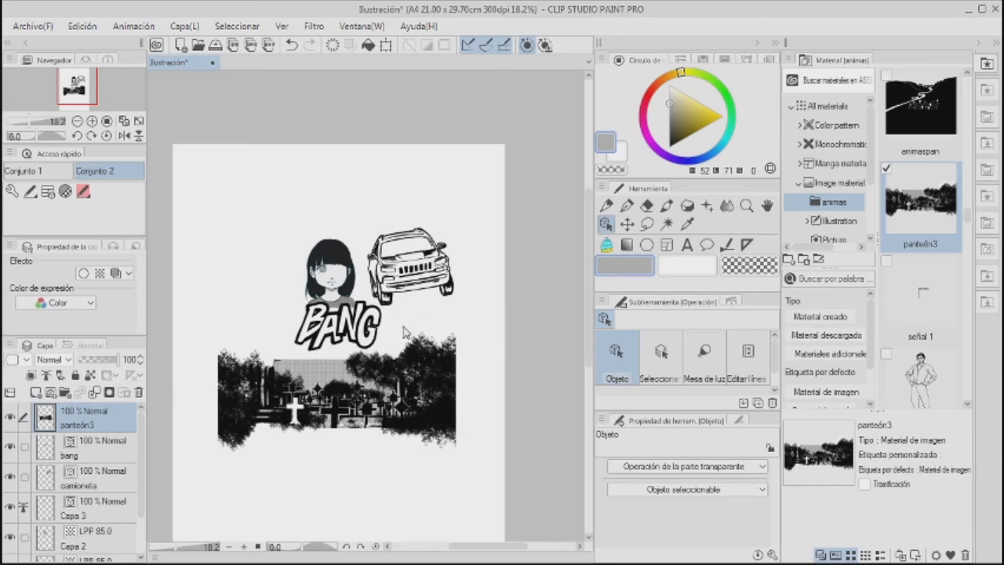
- Place the rifle material below the cemetery image, switch to the Move layer tool and collapse the material list
scroll(908, 295, down, 2)
scroll(914, 306, down, 3)
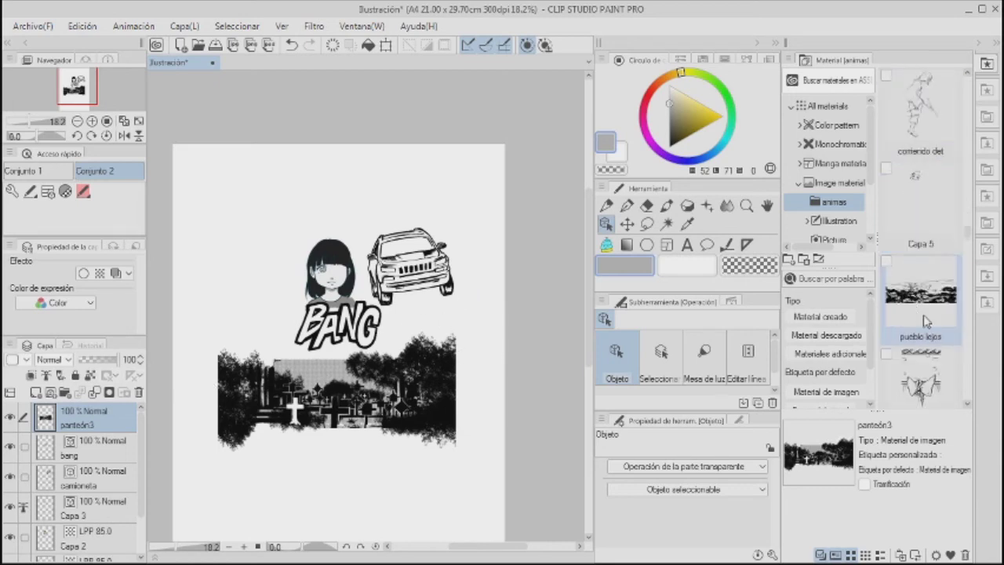
drag(928, 337, 357, 490)
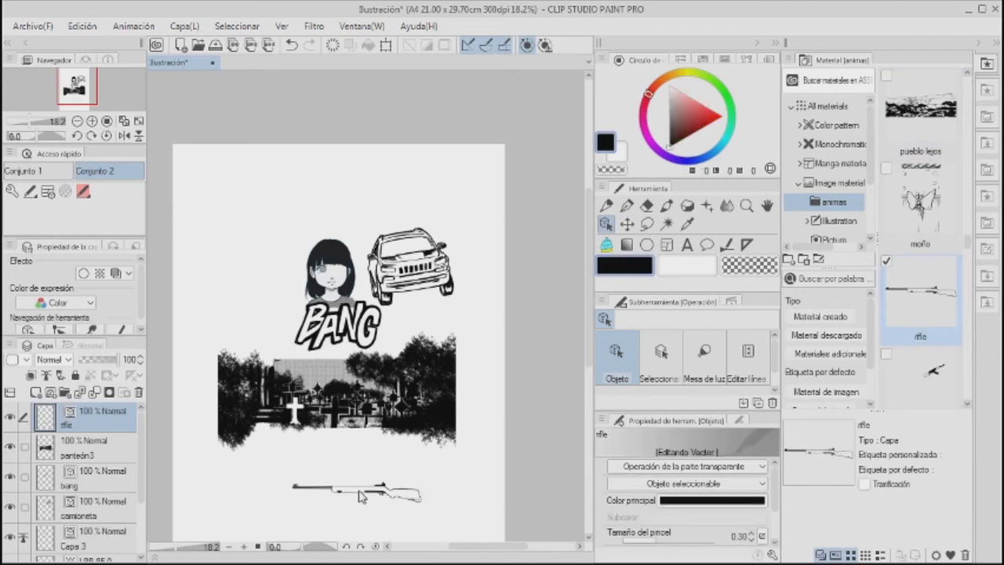
click(362, 496)
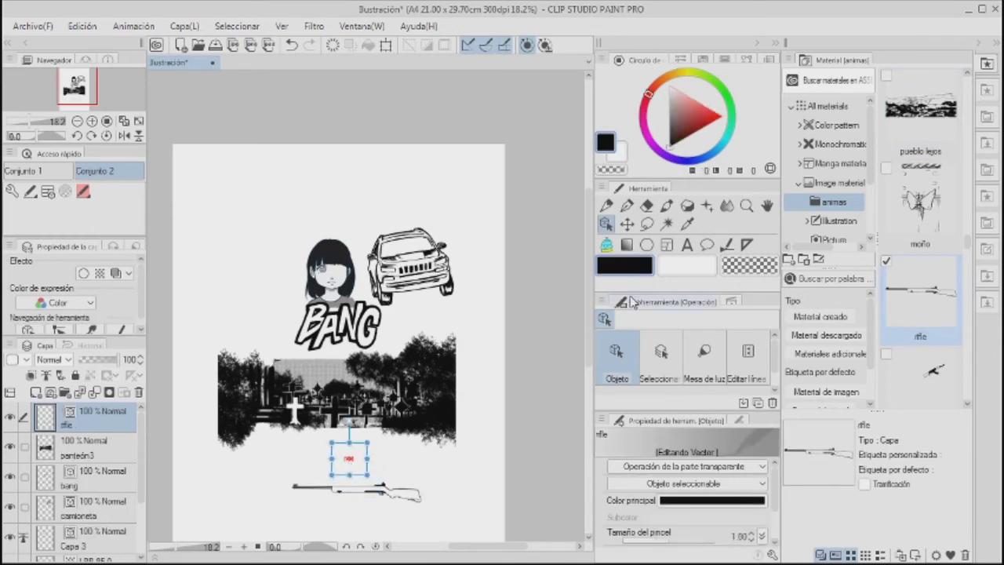
click(627, 225)
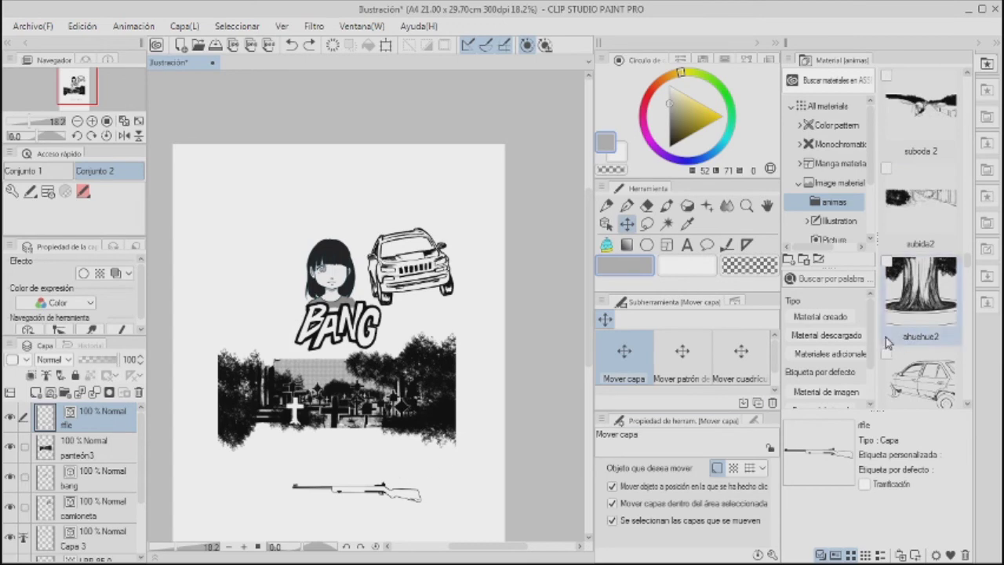
click(982, 47)
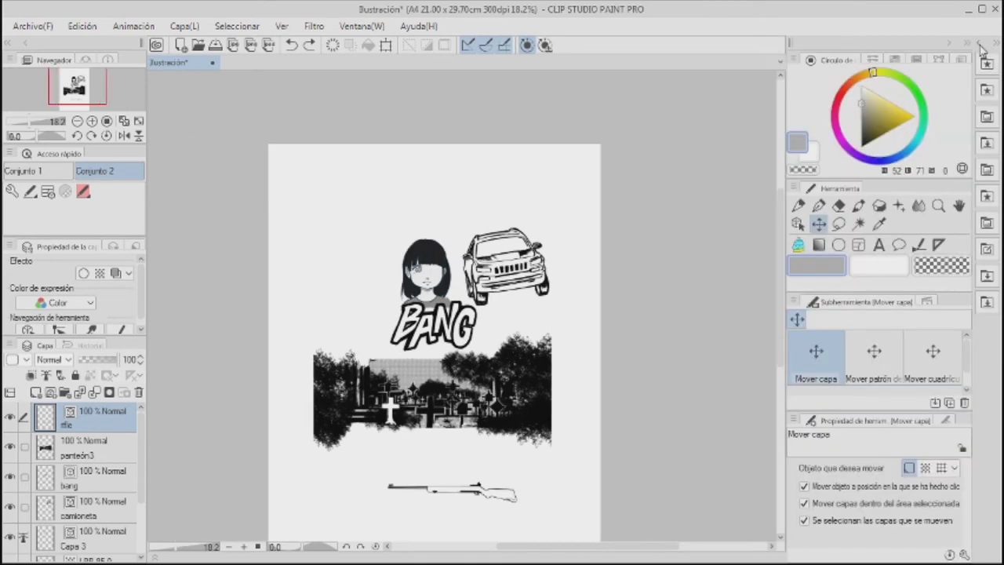
- Delete the cemetery image from the panteón3 layer and switch to the Zoom tool
click(537, 393)
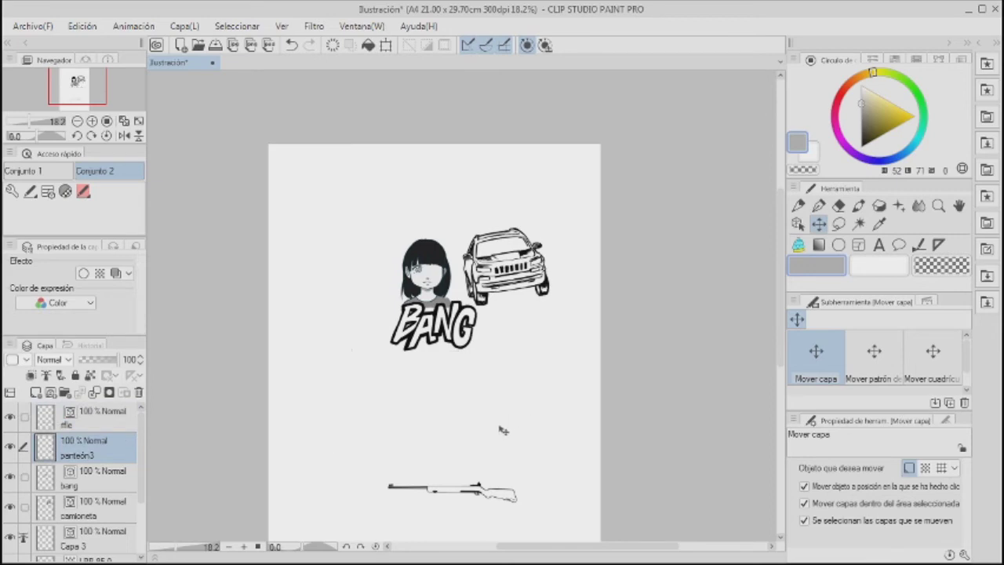
key(Delete)
key(/)
click(513, 331)
click(513, 331)
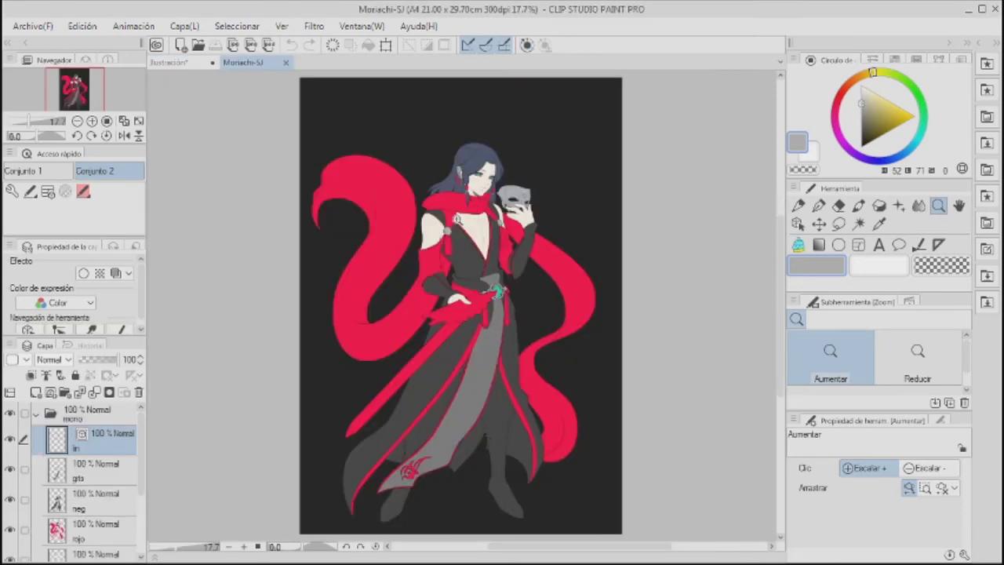
- Examine the Moriachi-SJ and huapapalotl character illustrations up close, from face and cape to waist
scroll(483, 233, up, 2)
scroll(484, 233, up, 3)
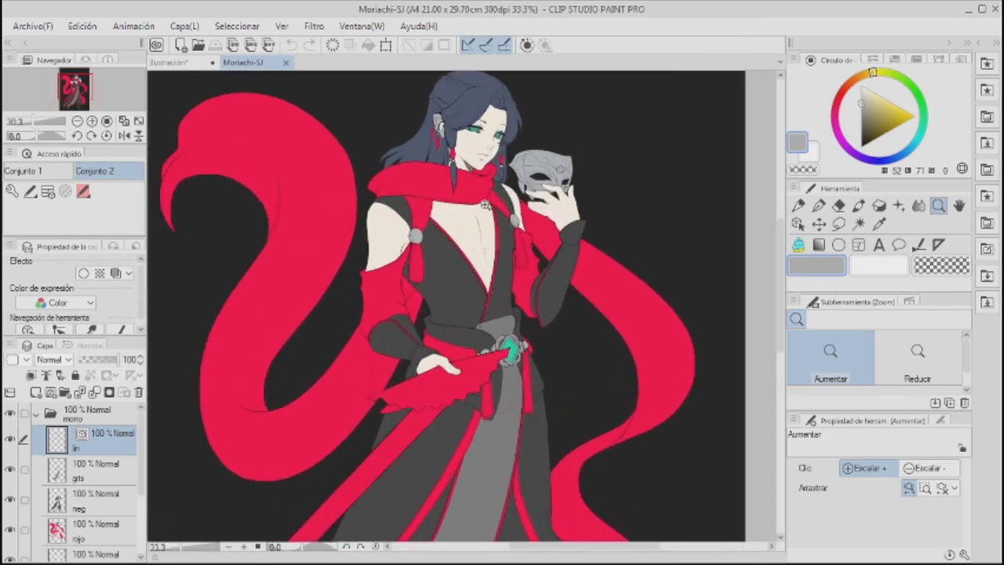
scroll(476, 196, down, 3)
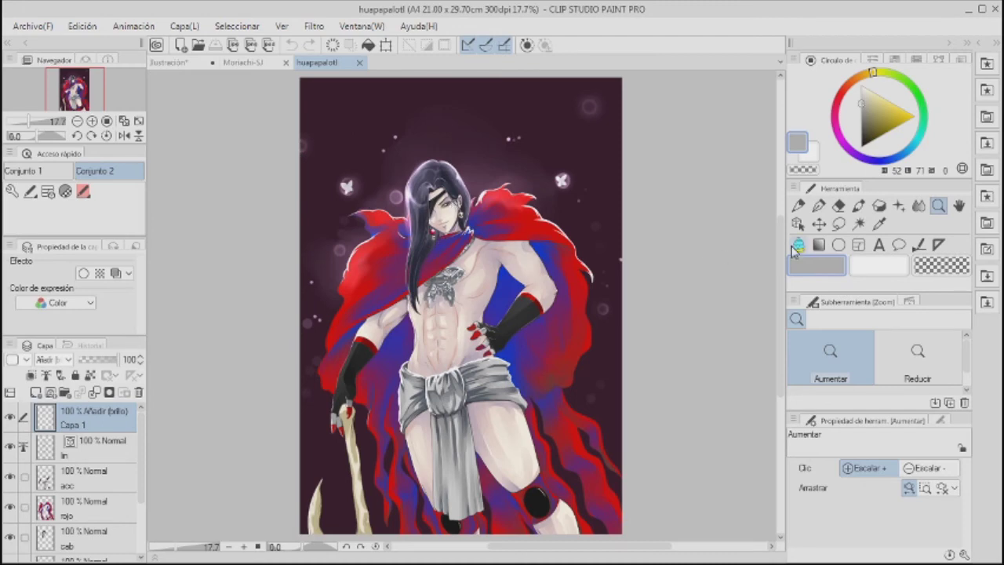
scroll(782, 269, down, 1)
scroll(783, 259, up, 1)
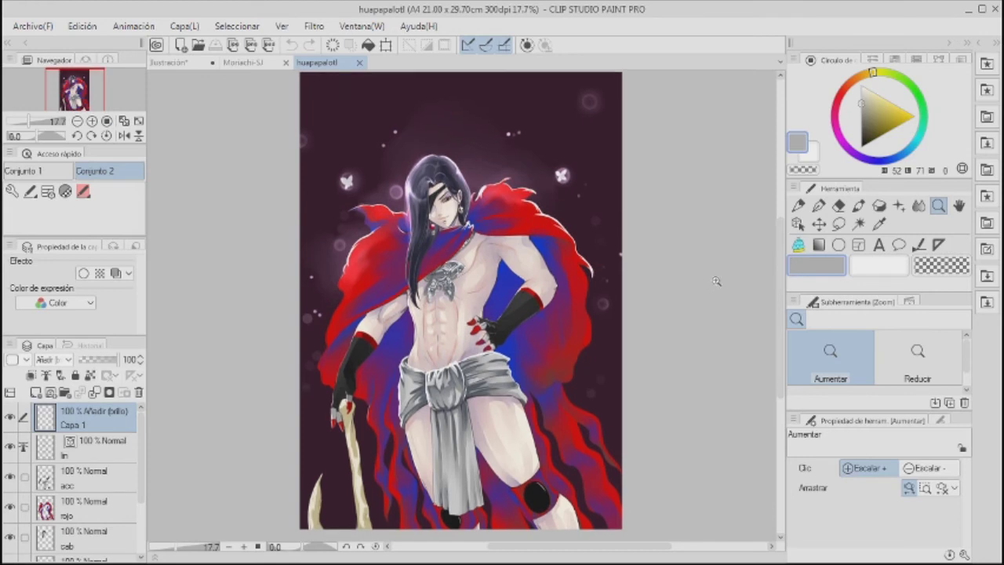
click(479, 266)
click(469, 236)
click(381, 163)
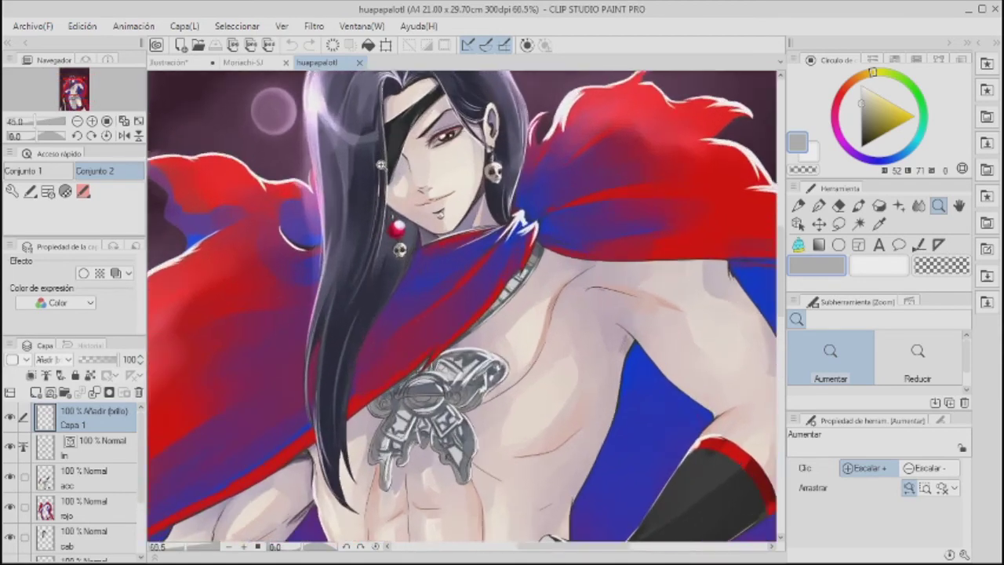
alt+click(381, 163)
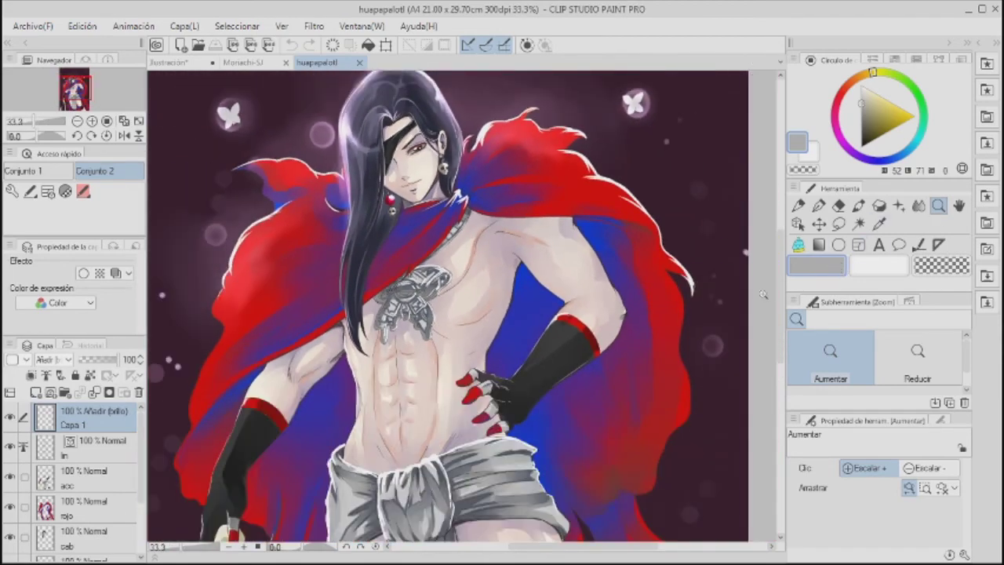
drag(782, 298, 802, 381)
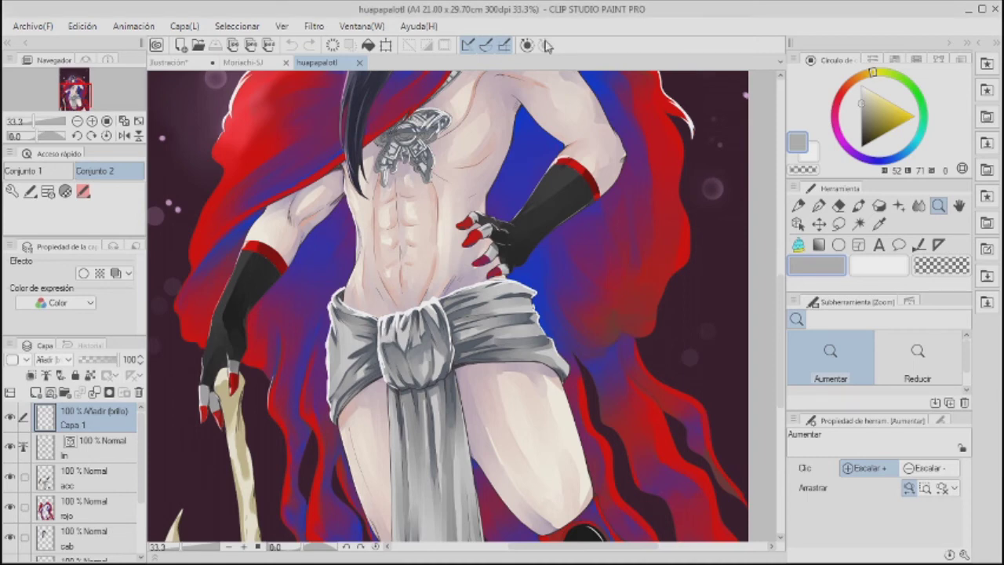
- Close the huapapalotl and Moriachi-SJ illustrations along with the canvas holding the placed materials
click(359, 64)
click(287, 65)
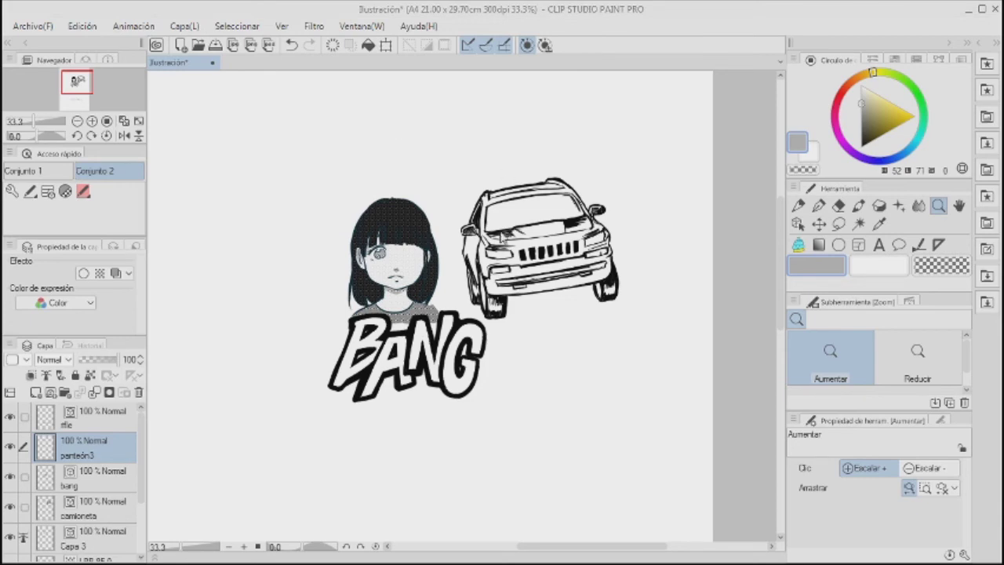
key(ctrl+w)
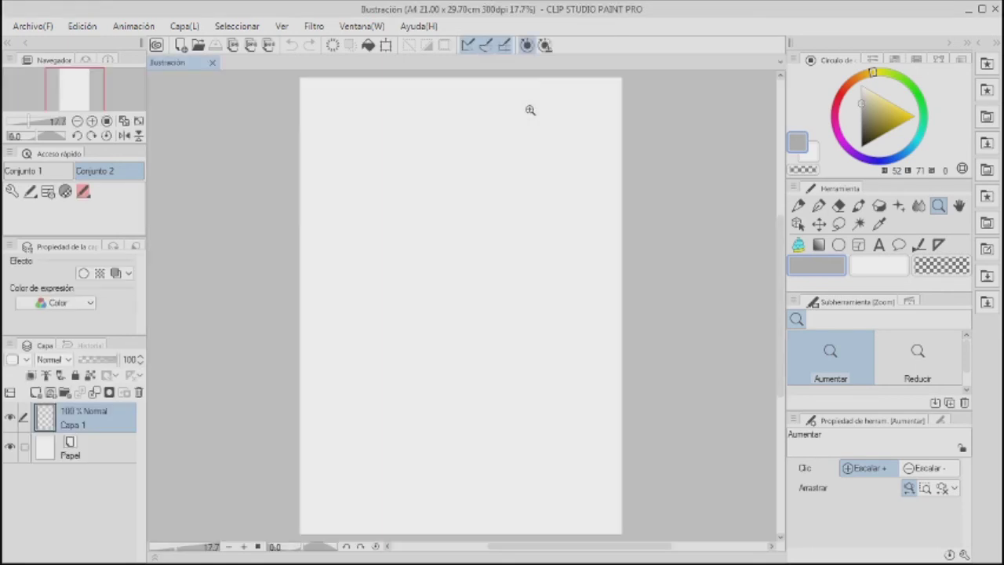
- Set up the Veritos pen on the blank A4 canvas with black as the drawing colour and a brush size of 0.7
click(531, 139)
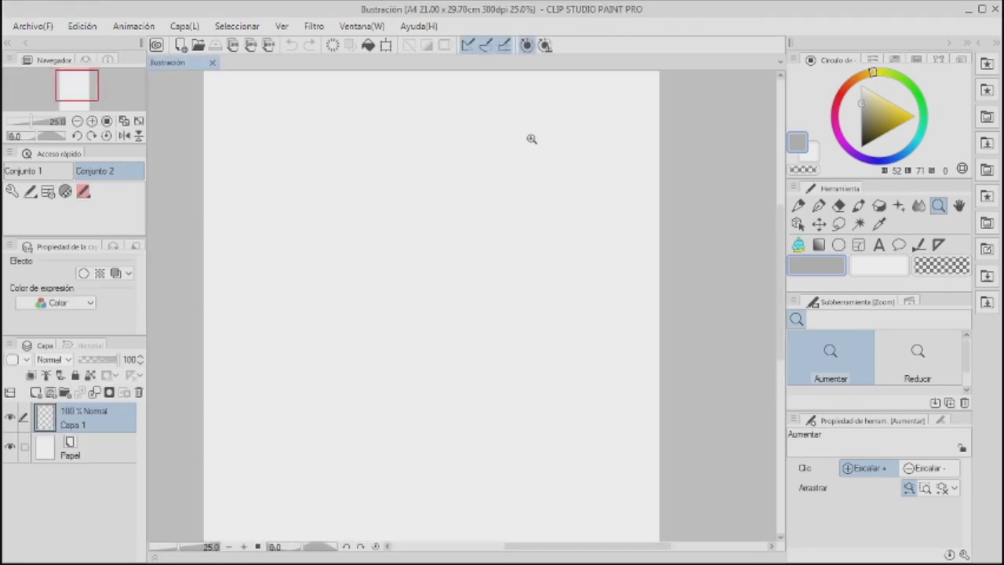
click(884, 151)
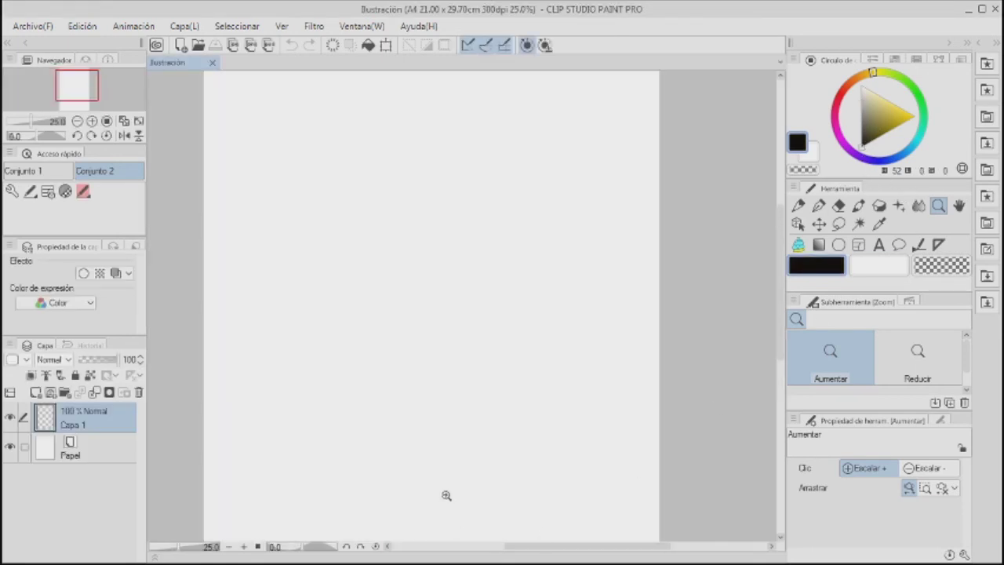
key(p)
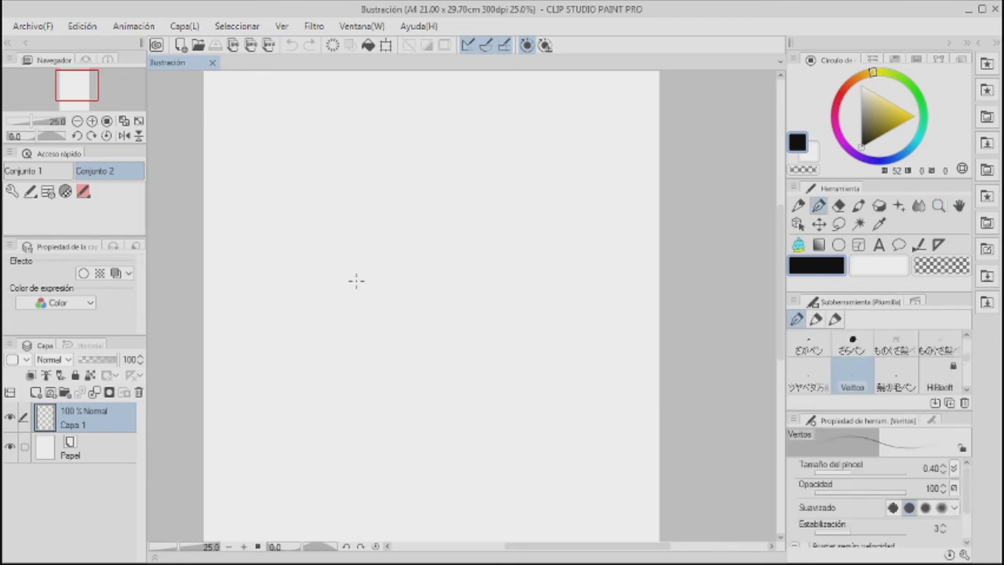
scroll(303, 338, up, 2)
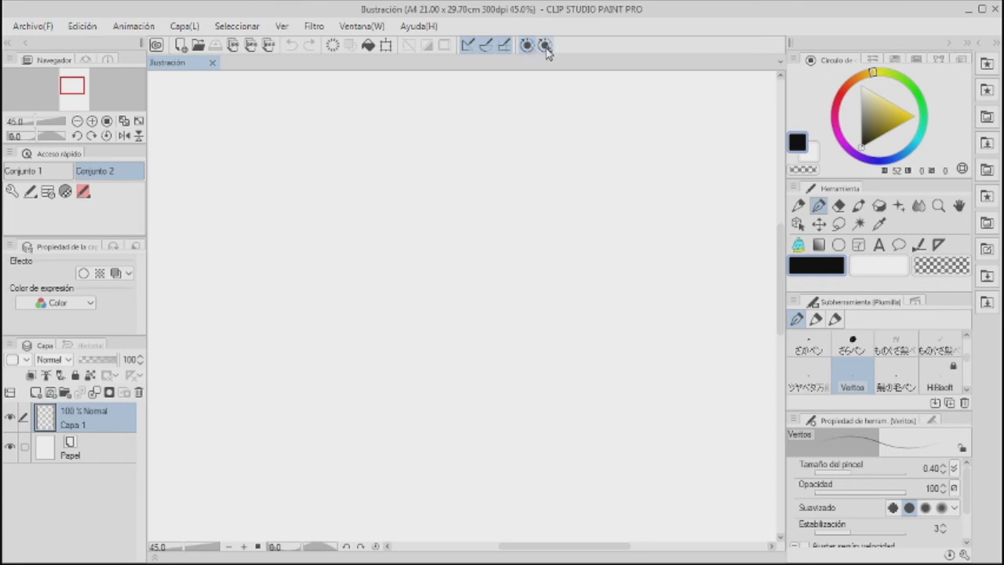
drag(490, 351, 502, 280)
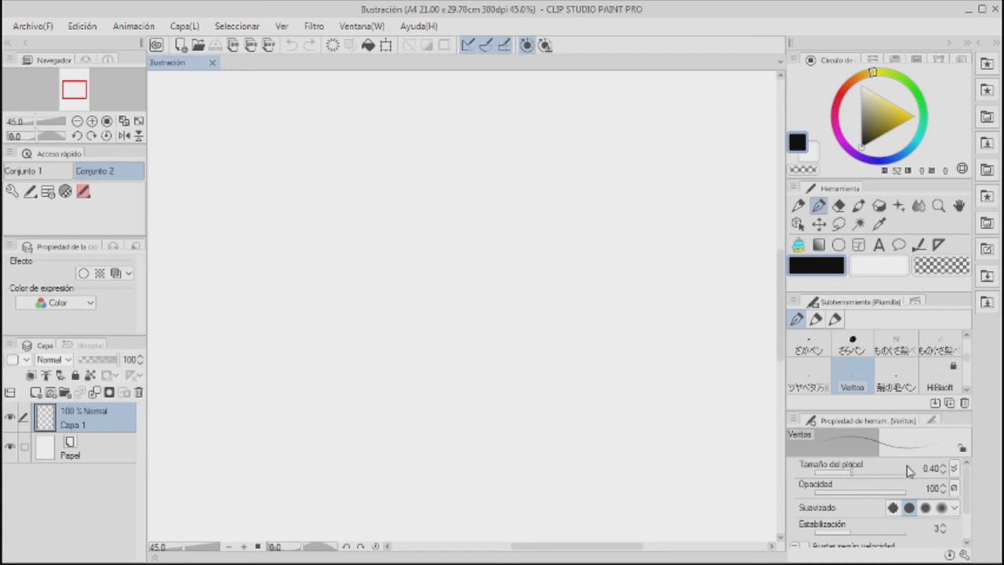
click(932, 421)
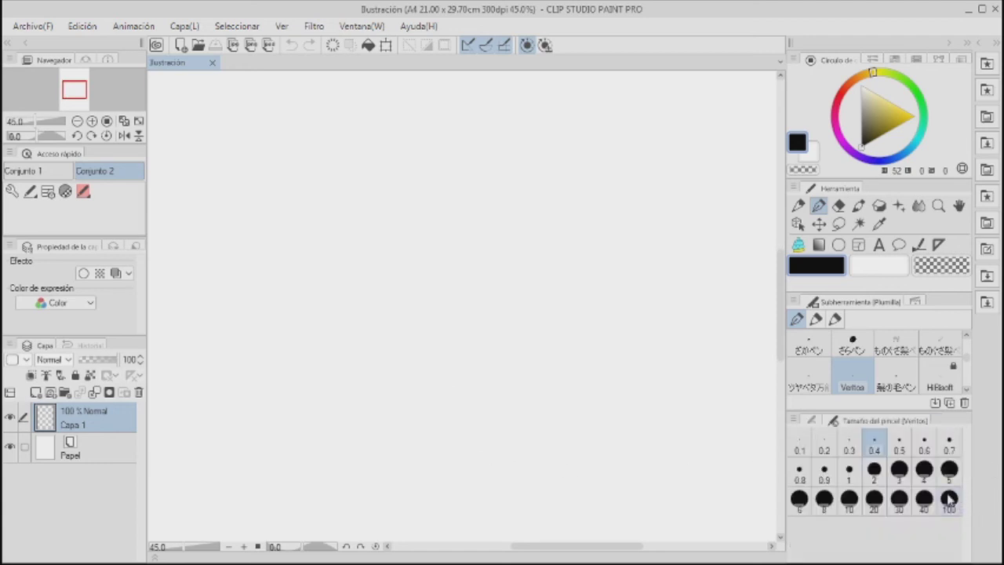
click(949, 443)
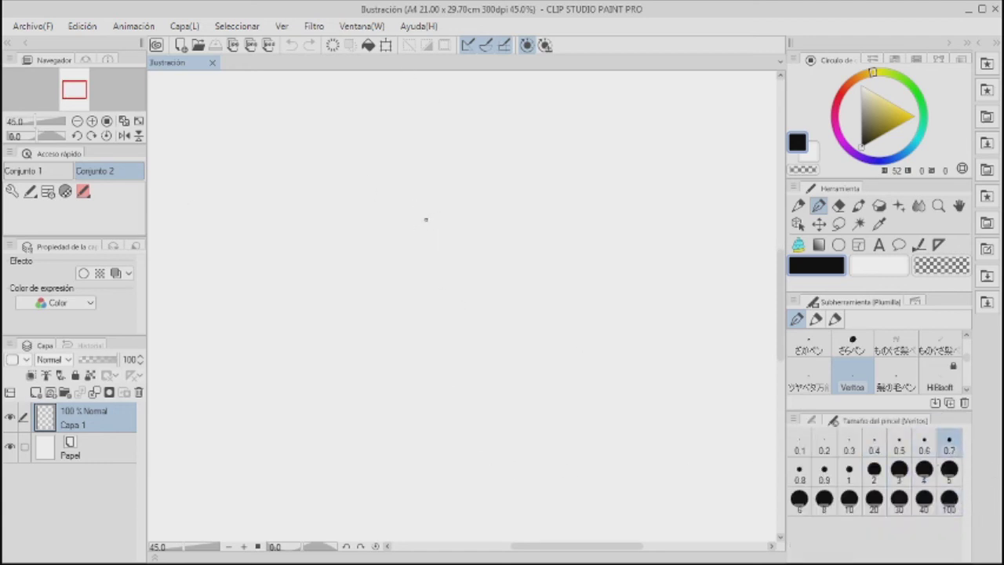
scroll(407, 222, up, 2)
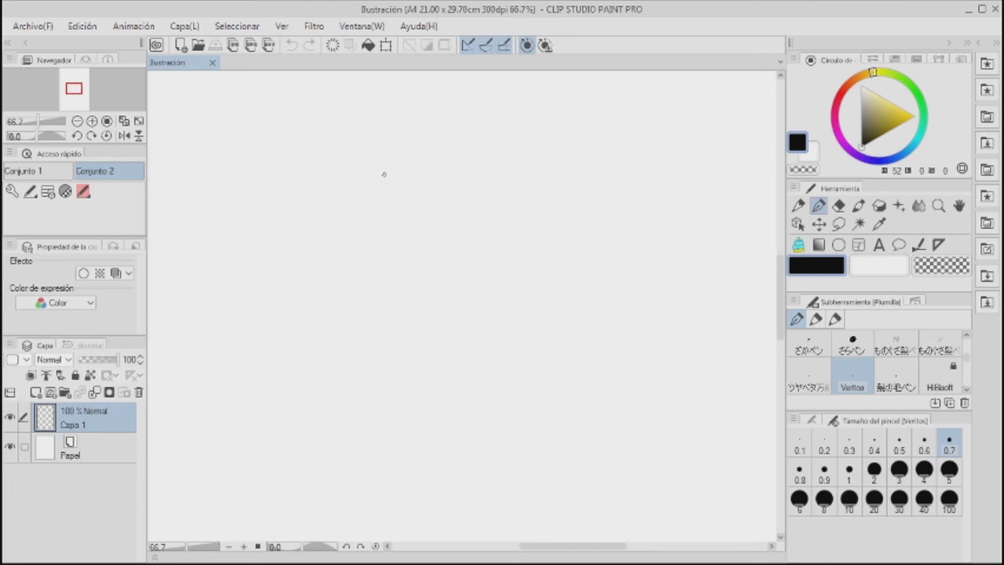
- Draw a face's curved forehead line and the rounded cheek and chin line below it, redoing unsatisfactory strokes
drag(369, 196, 361, 238)
key(ctrl+z)
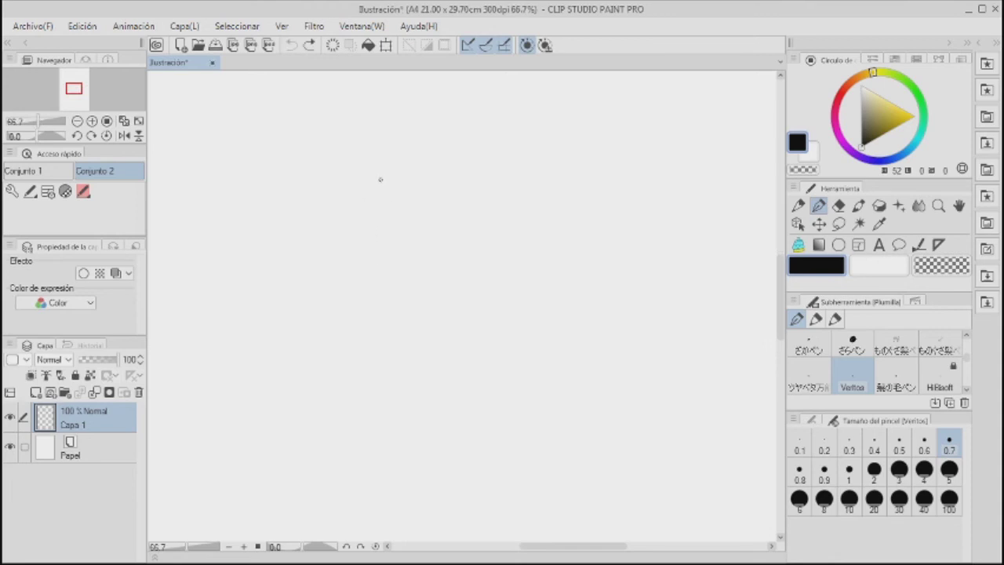
drag(380, 180, 354, 245)
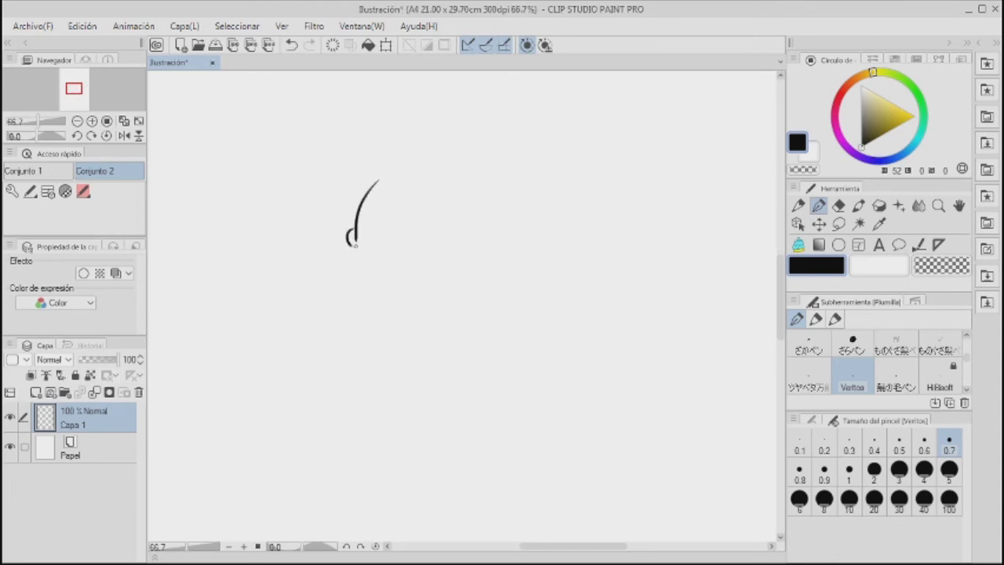
key(ctrl+z)
key(ctrl+z)
drag(342, 265, 420, 274)
key(ctrl+z)
mouse_move(355, 241)
mouse_down()
mouse_move(344, 263)
mouse_move(420, 280)
mouse_up()
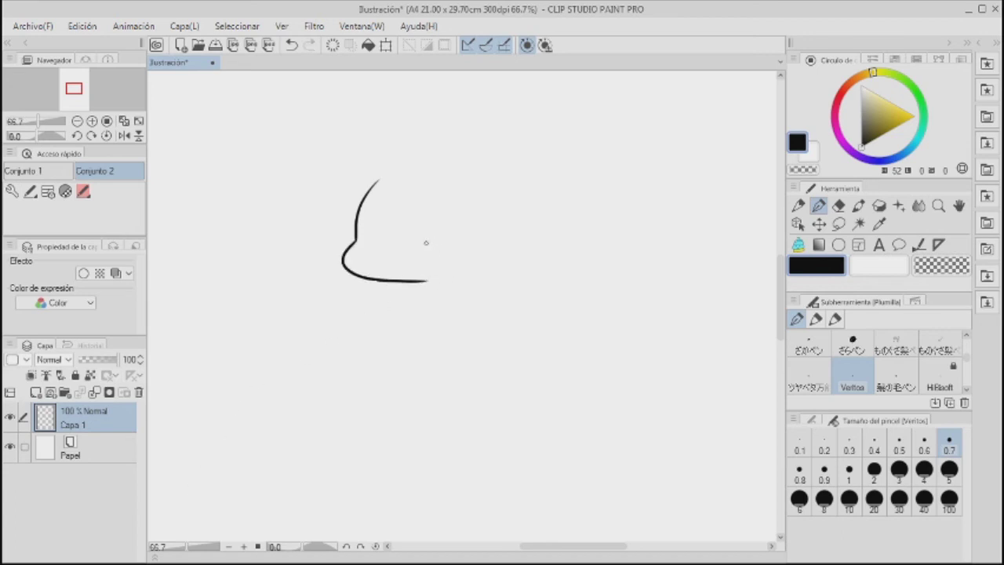
- Extend the chin line into a short jaw curve rising on the face's far right, redoing the stroke once
scroll(426, 243, up, 5)
scroll(426, 330, down, 1)
mouse_move(402, 349)
mouse_down()
mouse_move(457, 340)
mouse_move(486, 320)
mouse_up()
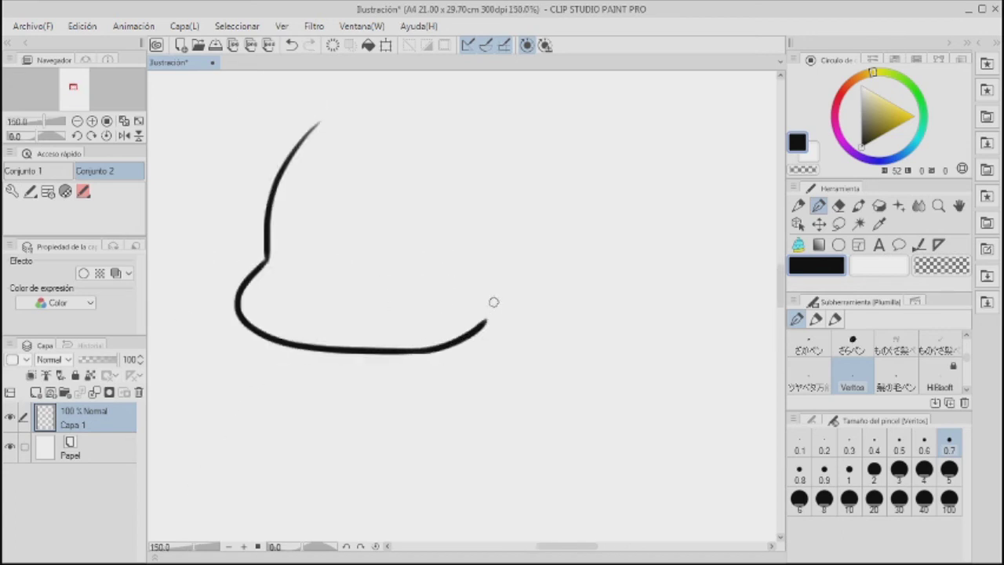
key(ctrl+z)
mouse_move(409, 350)
mouse_down()
mouse_move(443, 348)
mouse_move(479, 330)
mouse_up()
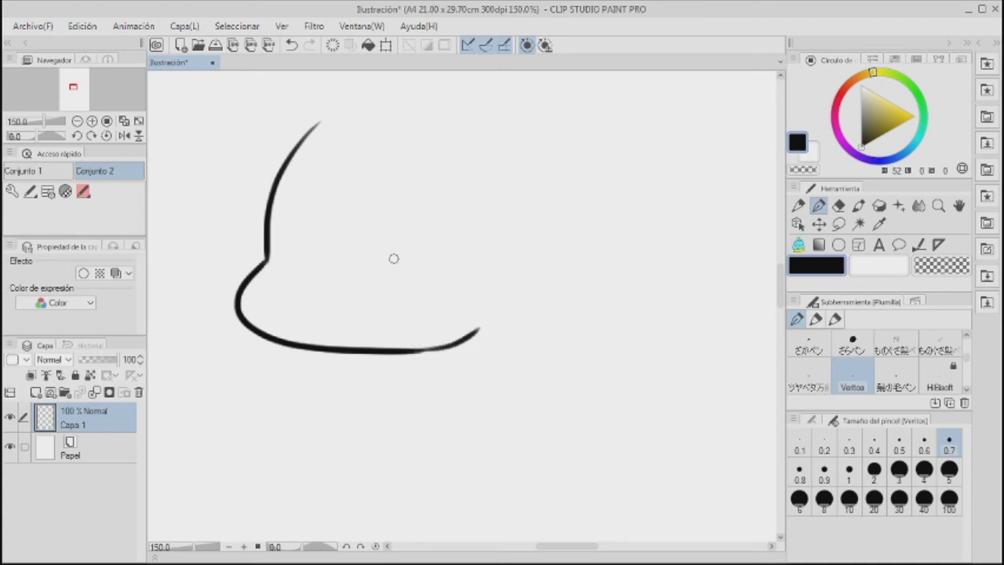
- Draw the left eye with its lashes and pupil, plus the short eyebrow above it
mouse_move(275, 250)
mouse_down()
mouse_move(333, 265)
mouse_move(301, 277)
mouse_move(306, 251)
mouse_move(311, 283)
mouse_move(279, 279)
mouse_up()
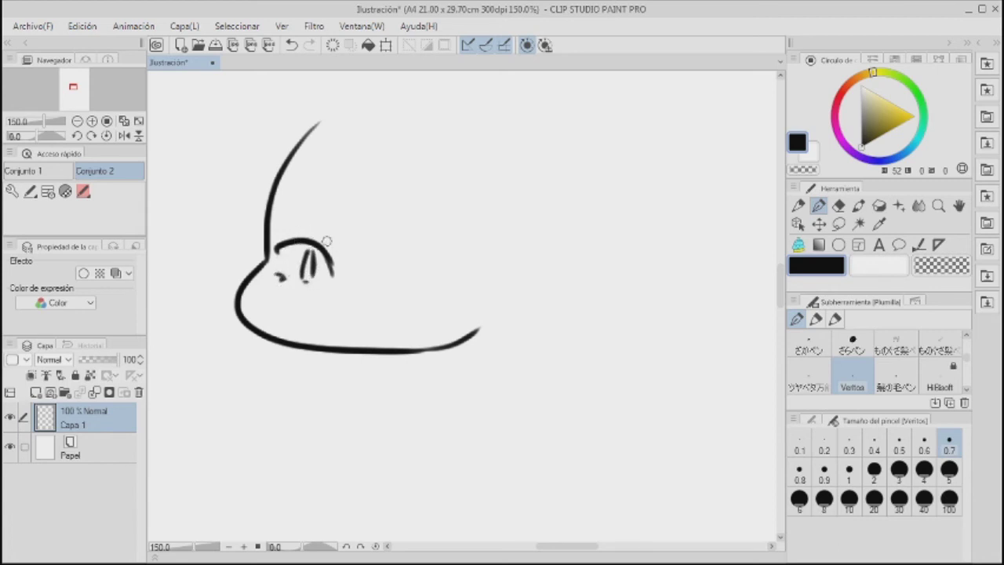
drag(314, 241, 333, 253)
drag(303, 203, 333, 221)
- Draw the right eye with its eyebrow, pupil and lower lashes, touch up the left pupil, and add a zigzag mouth
mouse_move(403, 273)
mouse_down()
mouse_move(447, 257)
mouse_move(475, 265)
mouse_up()
drag(406, 265, 464, 254)
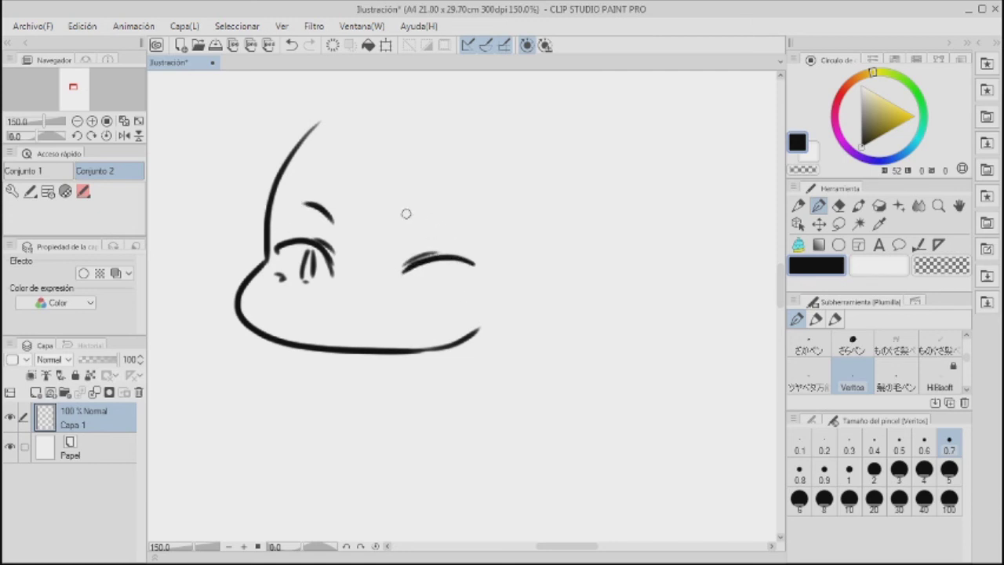
drag(390, 229, 455, 217)
drag(420, 273, 427, 295)
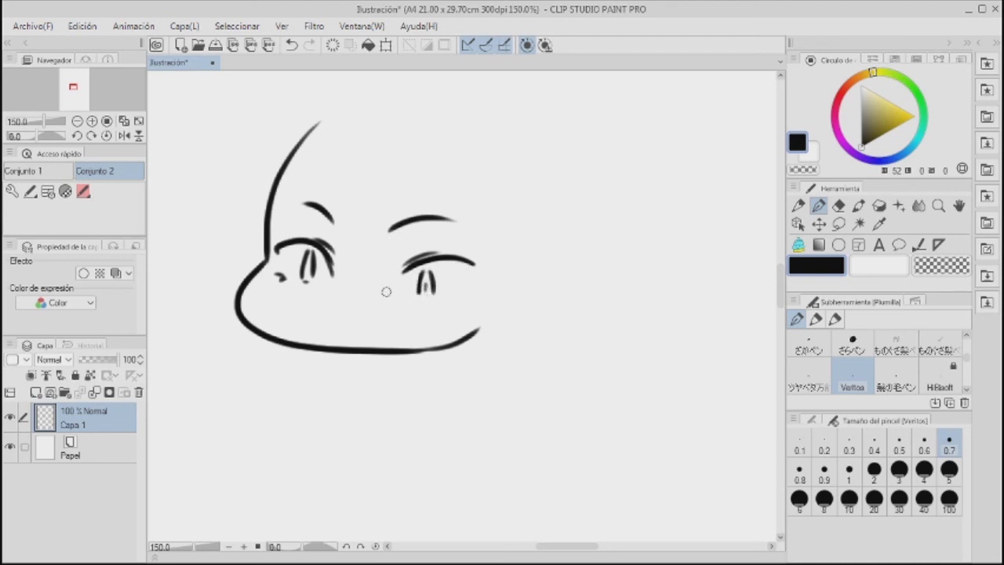
drag(308, 269, 311, 287)
drag(414, 302, 440, 305)
mouse_move(465, 260)
mouse_down()
mouse_move(478, 268)
mouse_move(473, 286)
mouse_up()
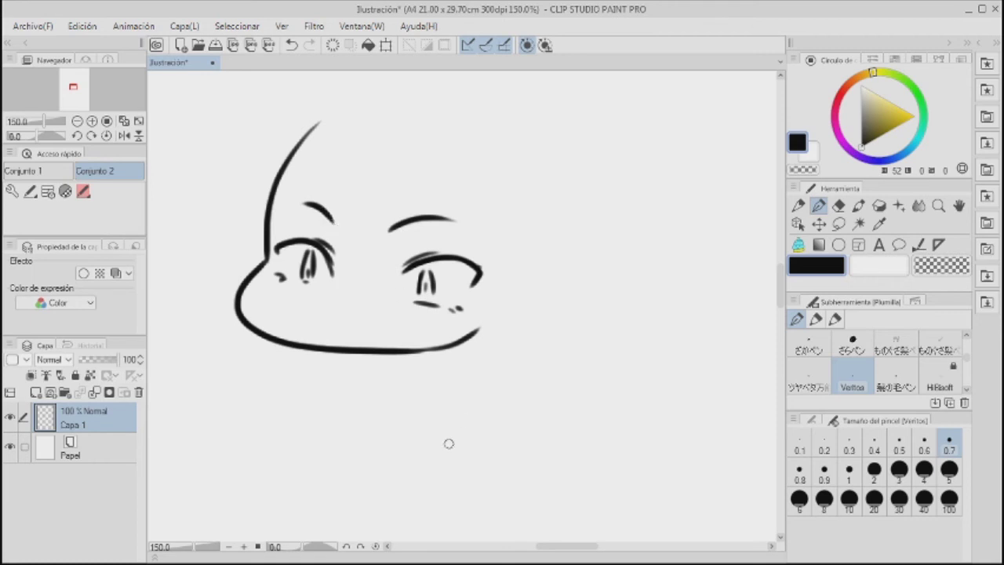
mouse_move(322, 315)
mouse_down()
mouse_move(336, 332)
mouse_move(350, 321)
mouse_move(364, 337)
mouse_move(389, 320)
mouse_up()
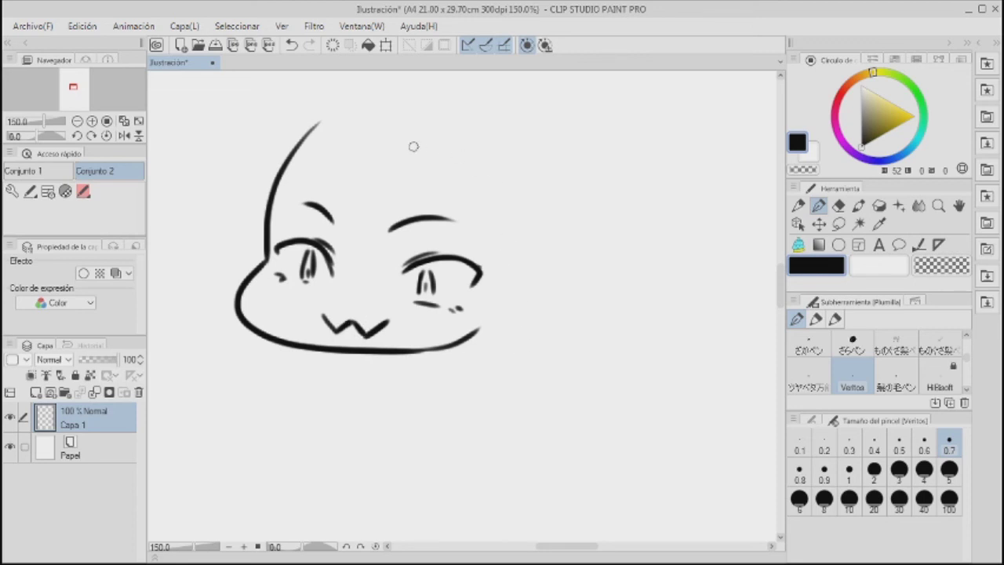
- Draw the parted fringe with strands falling down both sides of the forehead and shading at the parting
mouse_move(417, 137)
mouse_down()
mouse_move(404, 124)
mouse_move(413, 137)
mouse_move(335, 208)
mouse_up()
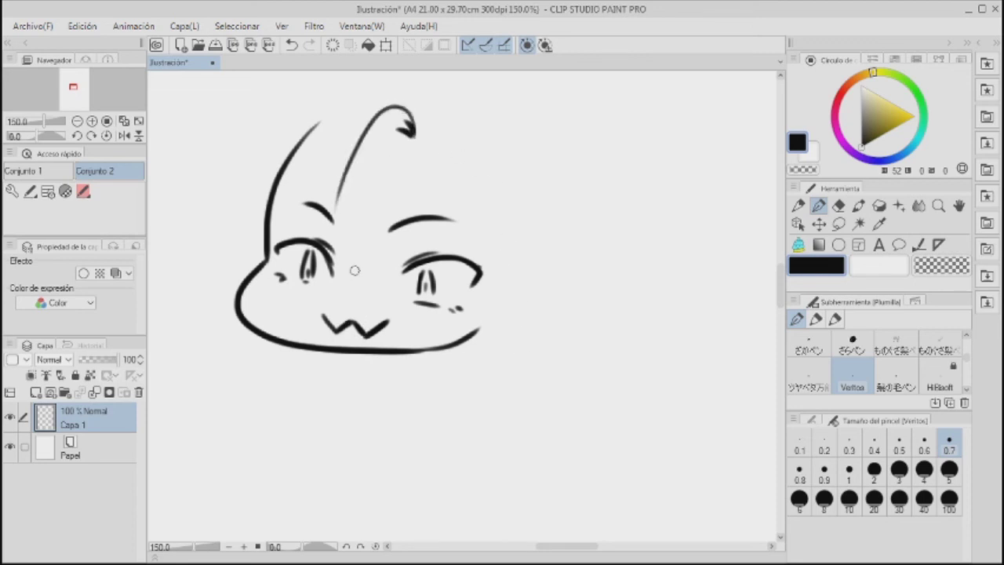
drag(359, 109, 327, 235)
mouse_move(349, 165)
mouse_down()
mouse_move(328, 238)
mouse_move(369, 130)
mouse_move(400, 116)
mouse_move(434, 131)
mouse_up()
mouse_move(430, 137)
mouse_down()
mouse_move(446, 136)
mouse_move(411, 120)
mouse_move(460, 217)
mouse_move(469, 281)
mouse_up()
drag(463, 156, 495, 296)
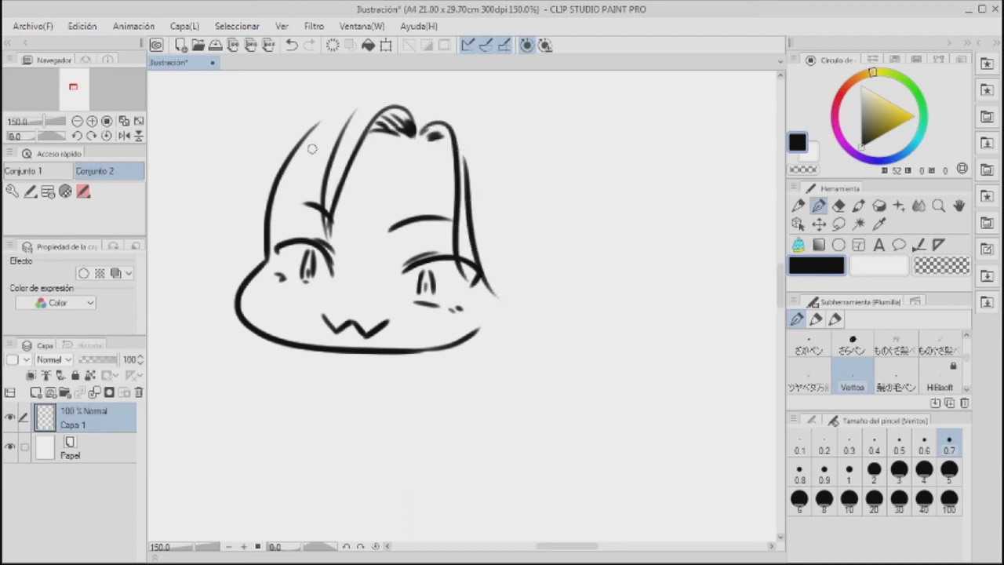
drag(260, 230, 325, 180)
- Draw the outer hair contour from the crown down the left side of the head, with inner strands reaching the cheek
drag(419, 243, 438, 355)
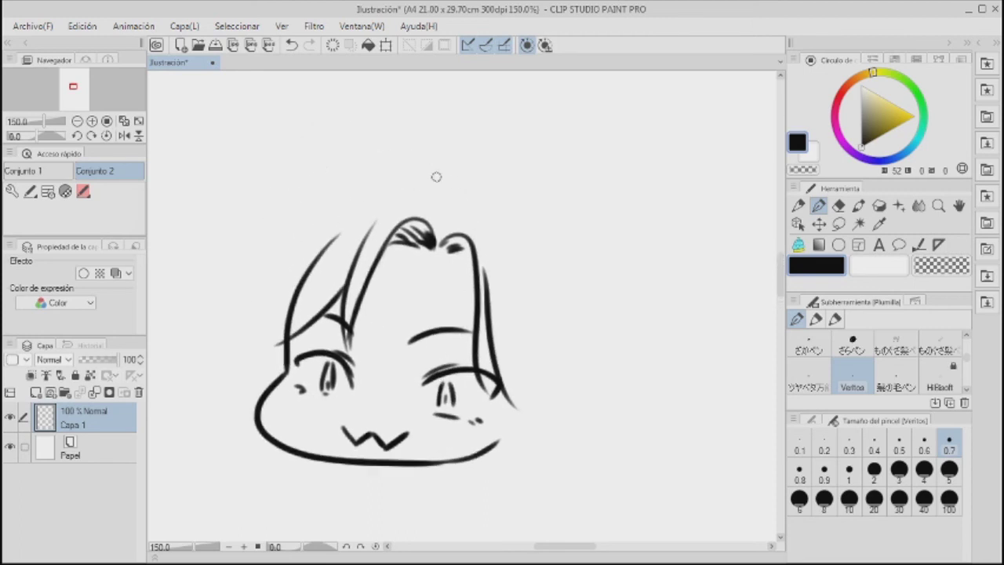
drag(436, 189, 249, 274)
mouse_move(354, 200)
mouse_down()
mouse_move(281, 243)
mouse_move(232, 345)
mouse_up()
mouse_move(260, 268)
mouse_down()
mouse_move(245, 310)
mouse_move(284, 368)
mouse_up()
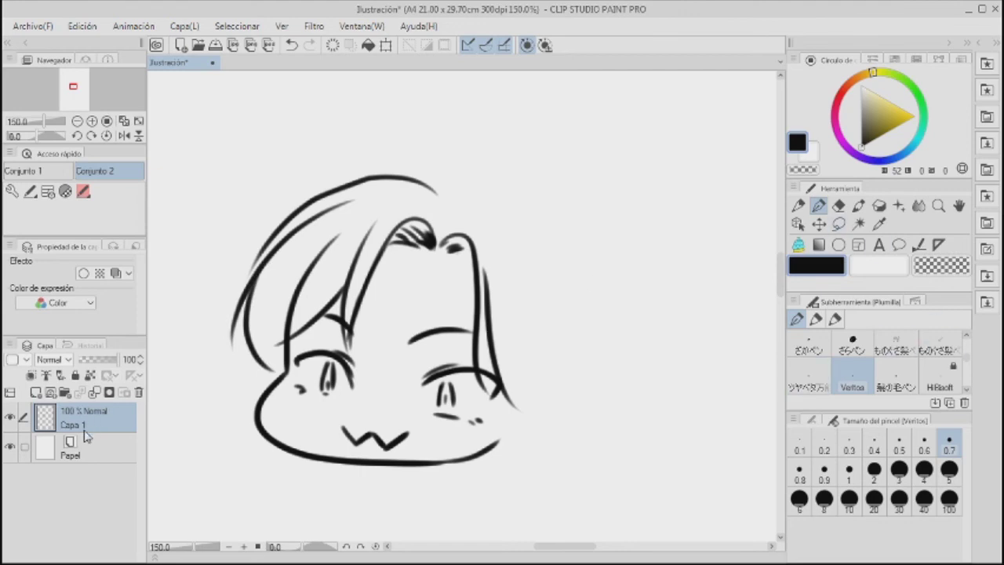
- Erase the forehead line where the hair overlaps it with the Más fuerte eraser, and set its brush size to 0.4
click(838, 205)
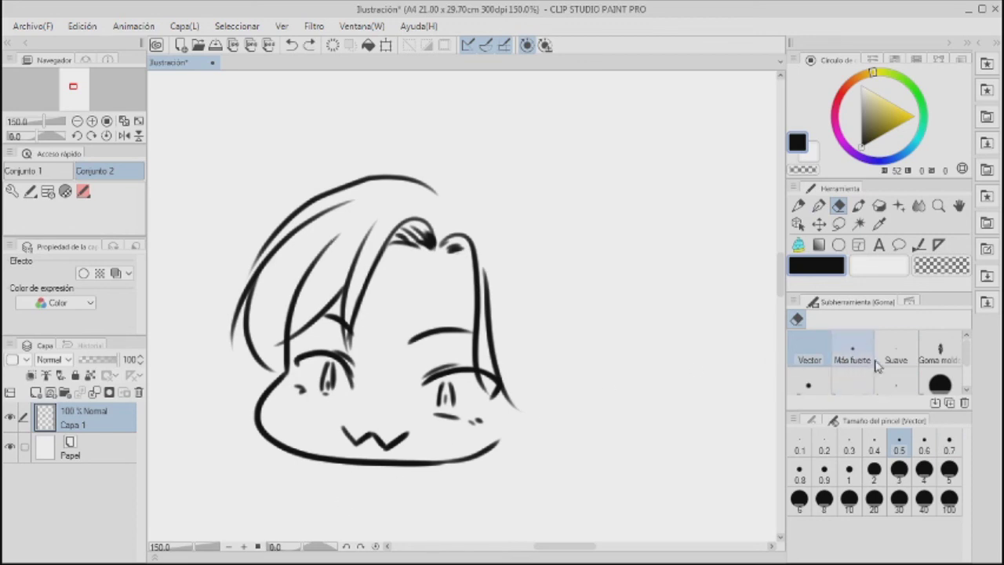
click(853, 353)
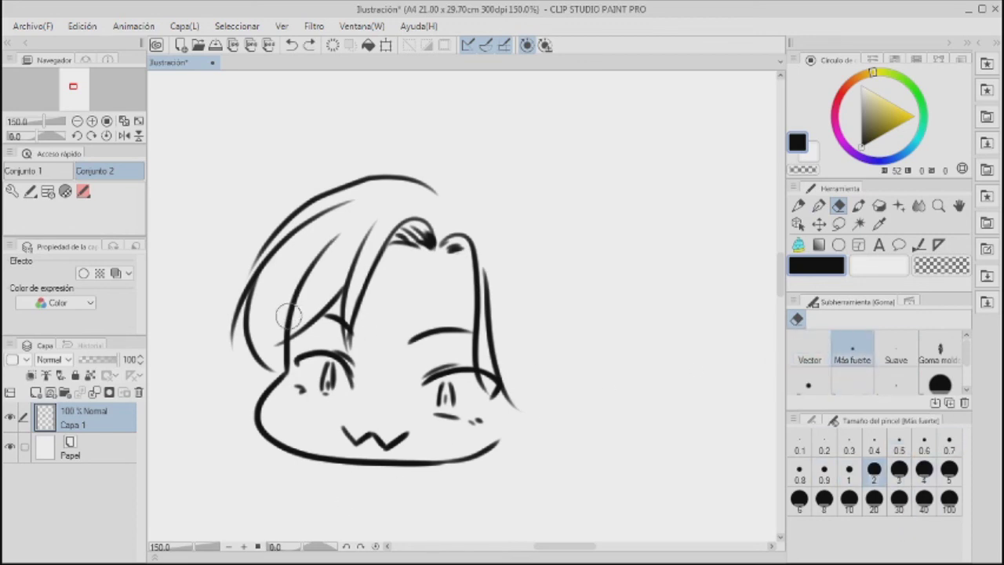
click(874, 449)
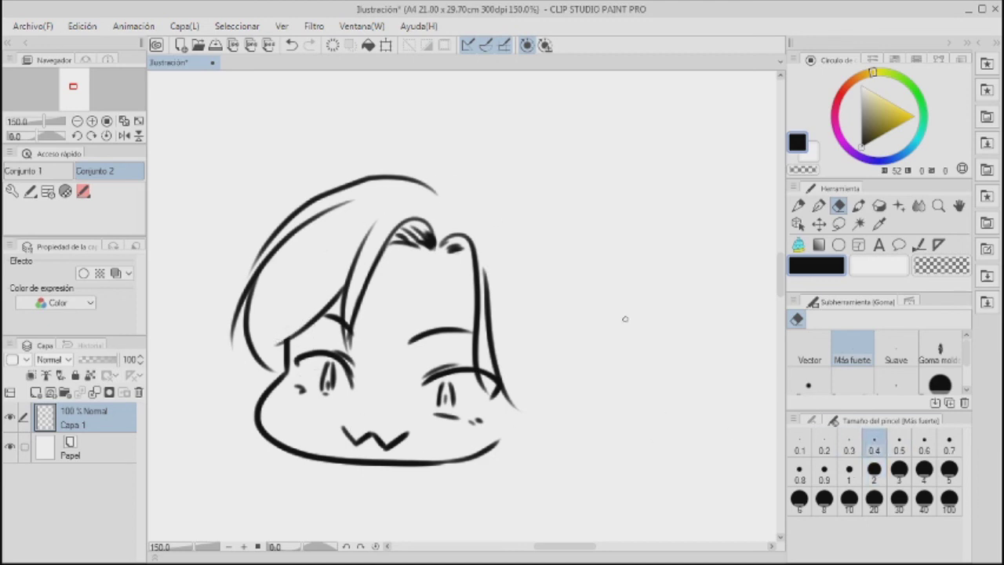
- Draw the crown of the head with the Veritos pen, adding outer hair lines and a rounded ear shape on each side
key(p)
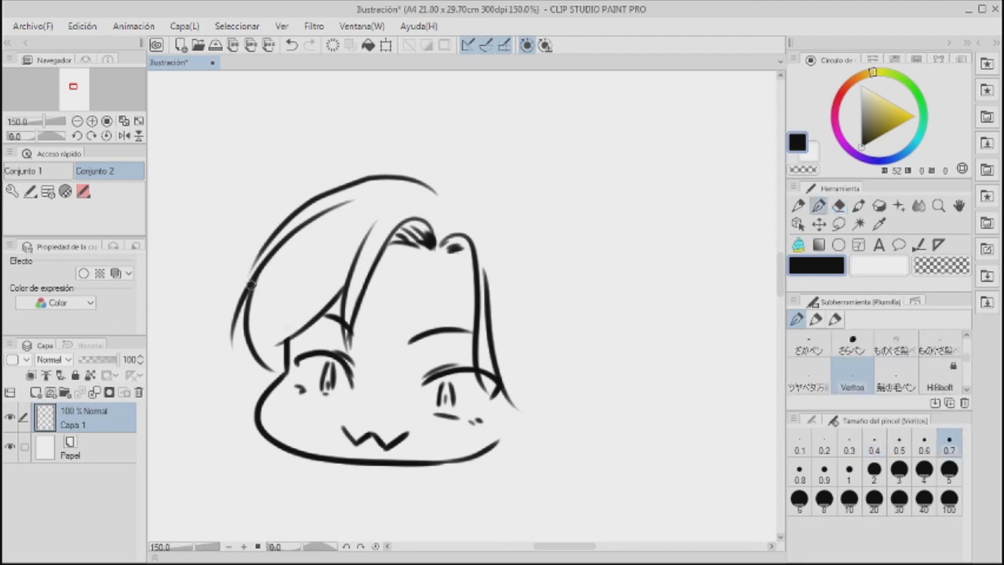
drag(242, 300, 274, 214)
drag(245, 276, 414, 160)
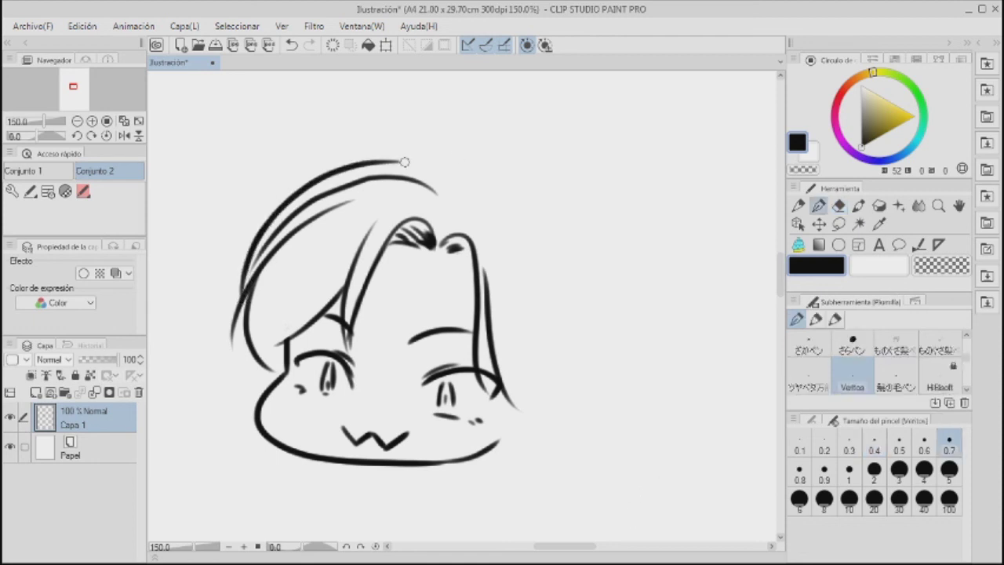
mouse_move(342, 163)
mouse_down()
mouse_move(412, 119)
mouse_move(447, 158)
mouse_move(462, 156)
mouse_move(525, 202)
mouse_up()
mouse_move(488, 173)
mouse_down()
mouse_move(514, 184)
mouse_move(555, 283)
mouse_move(545, 203)
mouse_move(577, 312)
mouse_up()
mouse_move(511, 179)
mouse_down()
mouse_move(576, 157)
mouse_move(605, 281)
mouse_move(587, 299)
mouse_up()
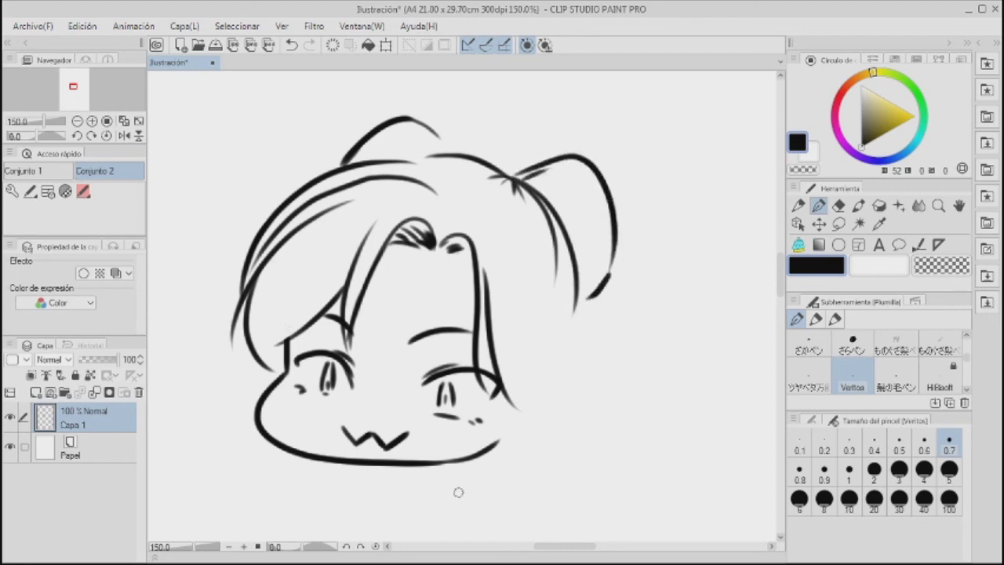
- Draw tapered hair locks beside both cheeks and thicken the upper lashes of both eyes
drag(282, 354, 221, 465)
drag(538, 413, 557, 338)
mouse_move(361, 287)
mouse_down()
mouse_move(364, 313)
mouse_move(335, 284)
mouse_move(313, 290)
mouse_up()
drag(439, 315, 493, 301)
drag(506, 235, 522, 346)
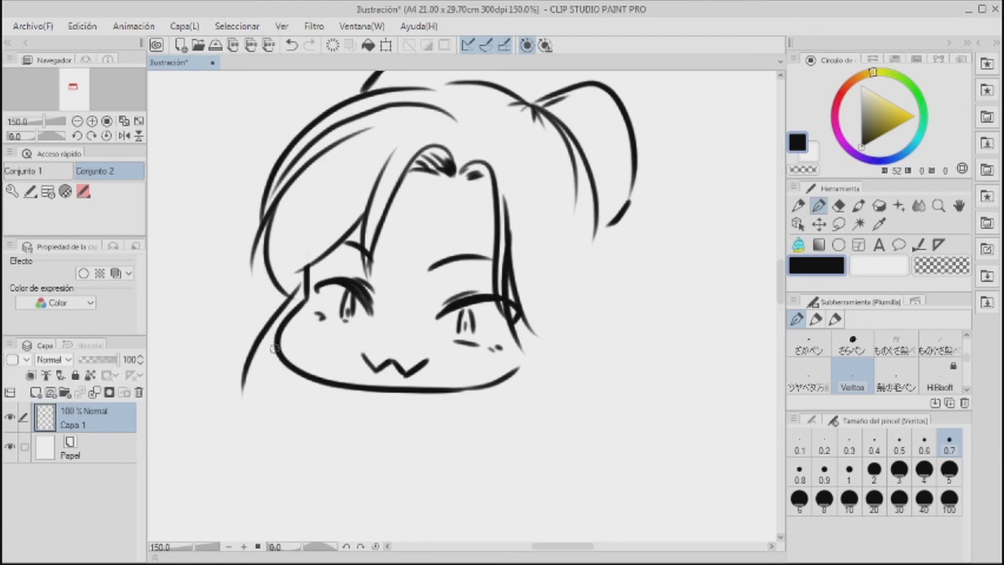
drag(275, 345, 238, 419)
mouse_move(519, 318)
mouse_down()
mouse_move(524, 333)
mouse_move(494, 406)
mouse_up()
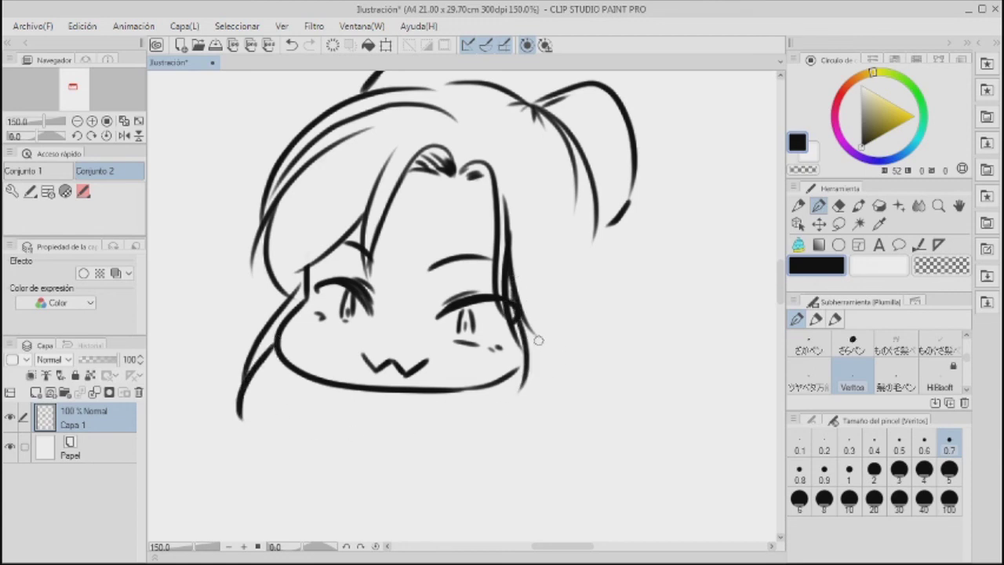
drag(537, 336, 480, 422)
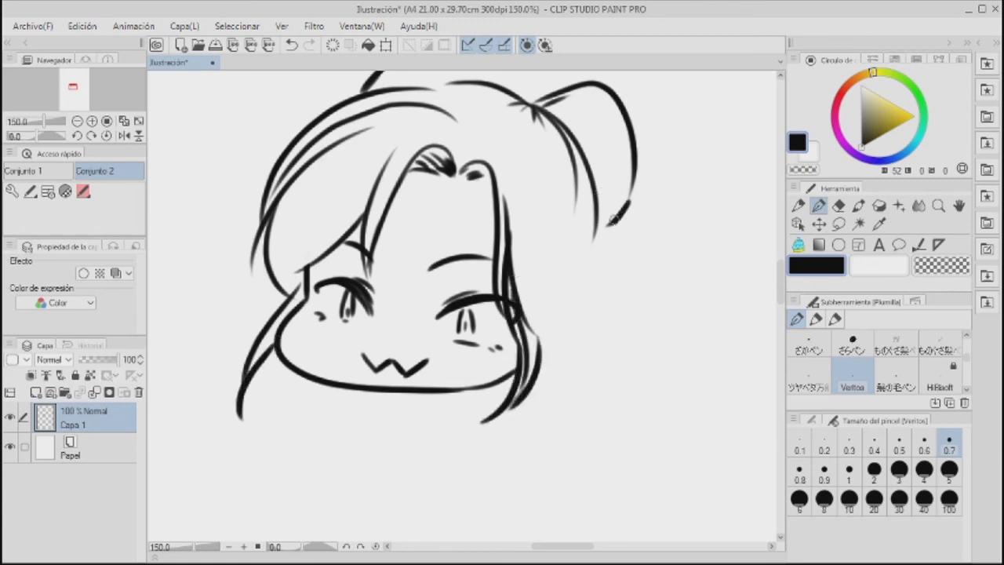
- Add the right ear's inner line, the long hair falling on the right with pointed ends, and loose strands below the left cheek
drag(617, 219, 635, 164)
drag(502, 138, 567, 318)
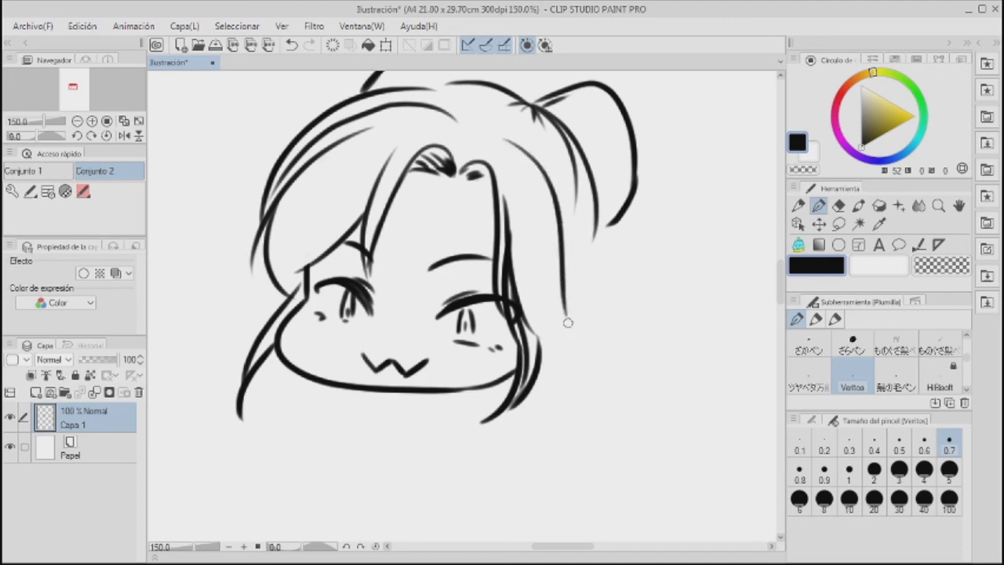
mouse_move(587, 240)
mouse_down()
mouse_move(569, 257)
mouse_move(577, 276)
mouse_up()
mouse_move(553, 115)
mouse_down()
mouse_move(614, 118)
mouse_move(616, 179)
mouse_up()
mouse_move(593, 238)
mouse_down()
mouse_move(625, 384)
mouse_move(613, 419)
mouse_up()
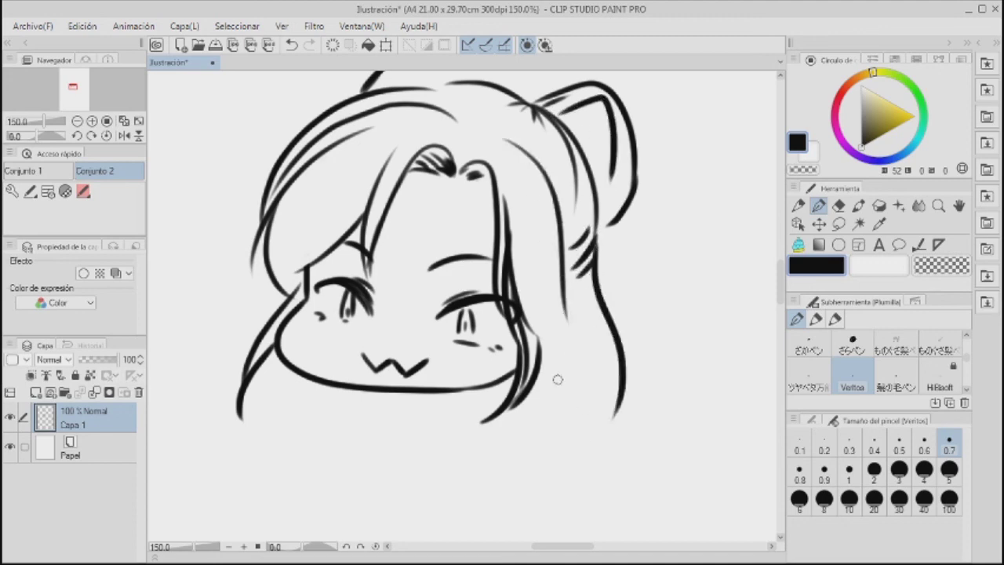
mouse_move(541, 359)
mouse_down()
mouse_move(509, 439)
mouse_move(576, 377)
mouse_move(565, 420)
mouse_move(618, 392)
mouse_move(548, 437)
mouse_up()
drag(275, 352, 291, 418)
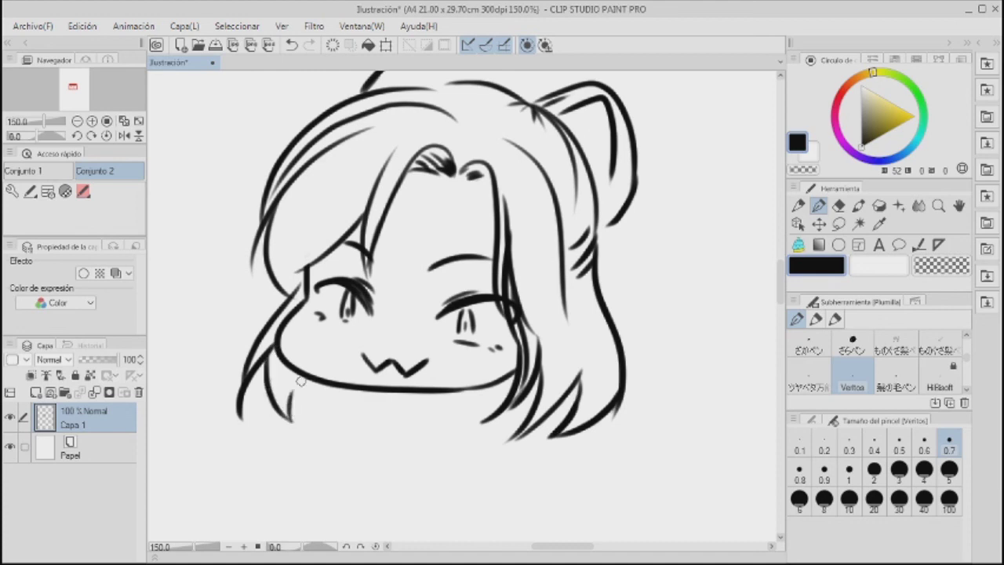
- Add a short neck stroke under the chin and retouch the outer ends of both upper lash lines
drag(375, 389, 396, 404)
drag(461, 308, 434, 323)
drag(358, 292, 375, 324)
drag(314, 284, 339, 280)
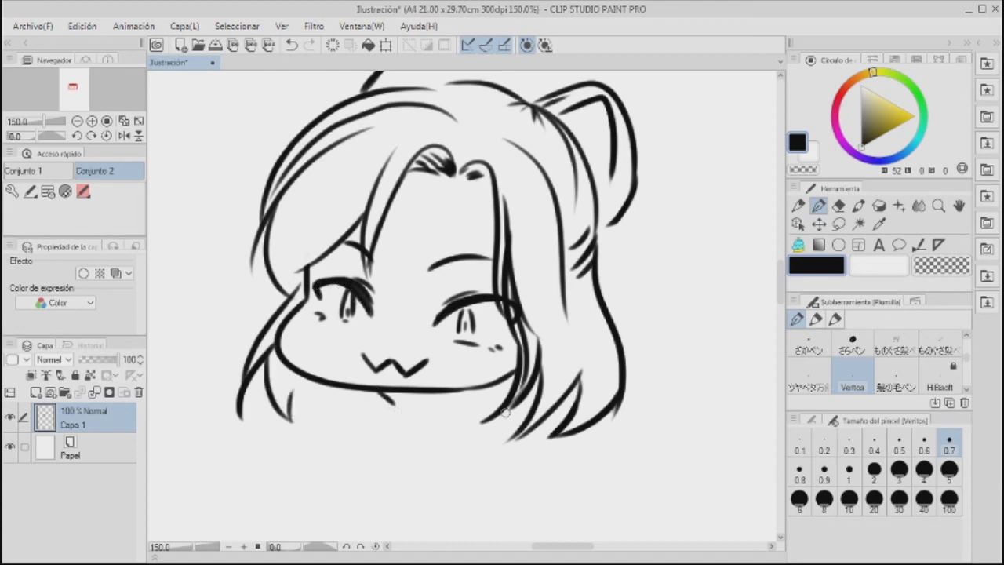
- Draw the robe's crossed collar below the chin and the right shoulder line
mouse_move(433, 389)
mouse_down()
mouse_move(369, 446)
mouse_move(372, 461)
mouse_up()
drag(374, 389, 351, 475)
drag(446, 390, 401, 474)
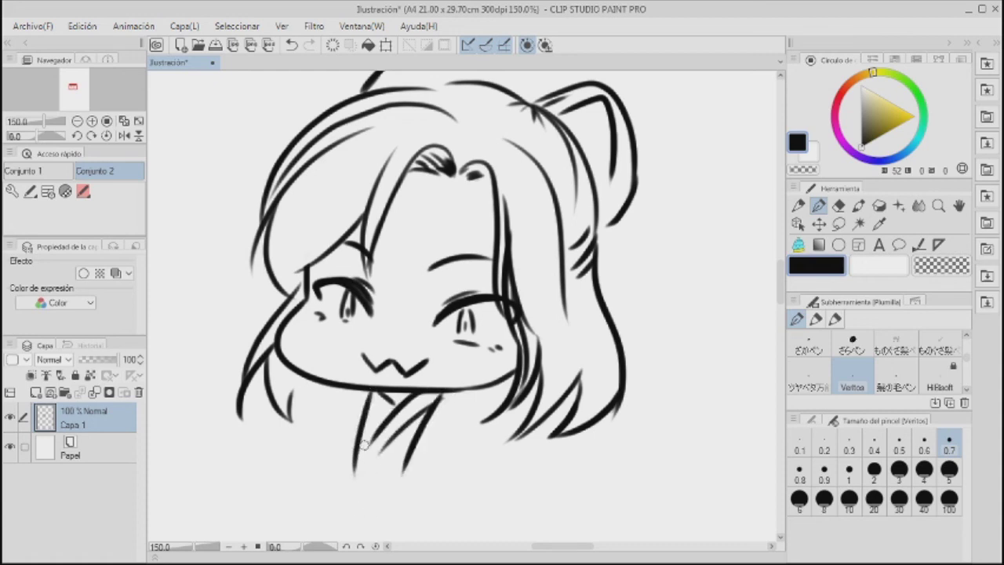
mouse_move(391, 419)
mouse_down()
mouse_move(384, 458)
mouse_move(364, 476)
mouse_up()
drag(473, 389, 515, 471)
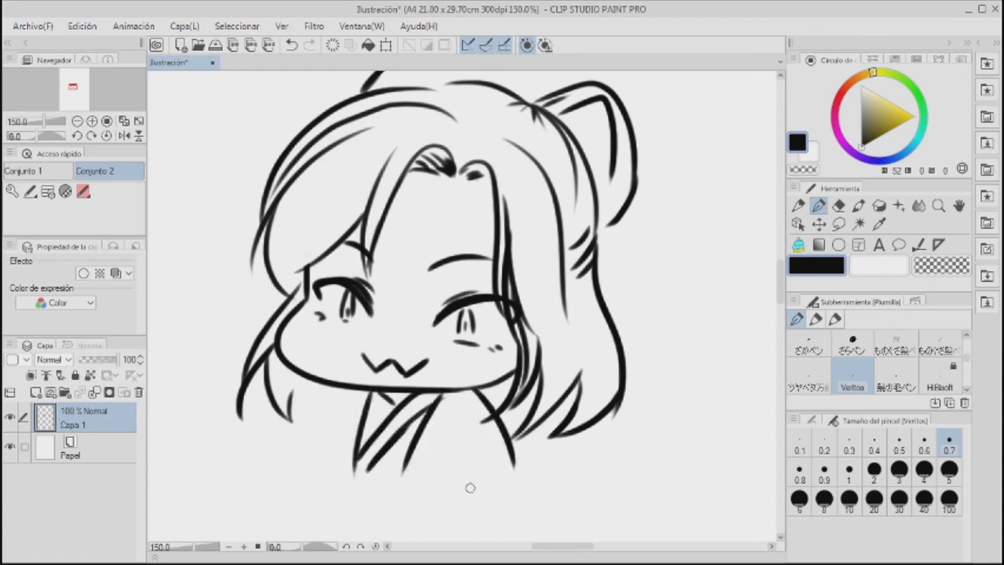
- Draw the left shoulder and outer sleeve, plus the inner sleeve edges curving toward the hands
drag(360, 385, 295, 470)
drag(468, 477, 502, 325)
mouse_move(367, 245)
mouse_down()
mouse_move(298, 352)
mouse_move(299, 384)
mouse_up()
mouse_move(468, 312)
mouse_down()
mouse_move(422, 369)
mouse_move(368, 306)
mouse_up()
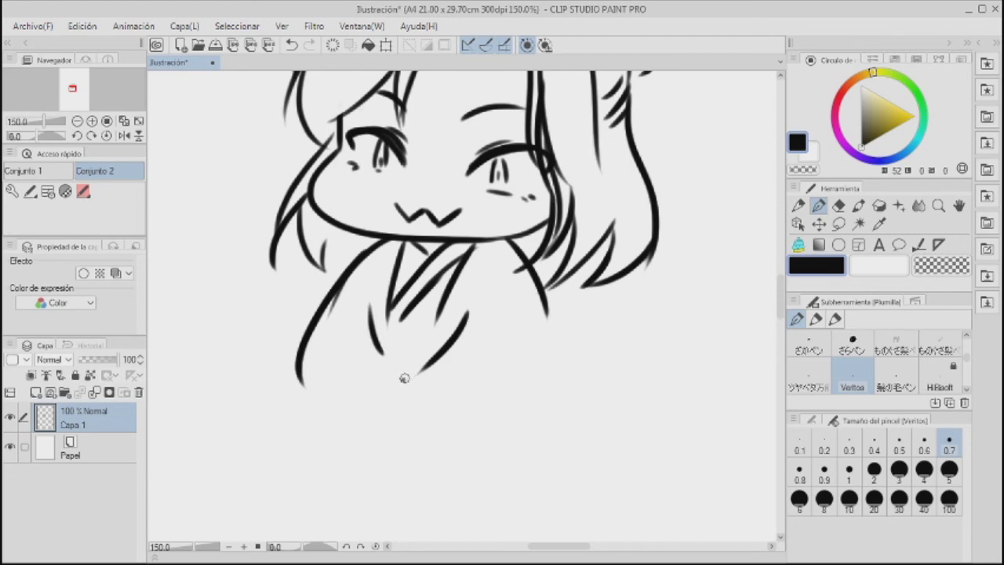
mouse_move(431, 358)
mouse_down()
mouse_move(402, 383)
mouse_move(438, 410)
mouse_up()
drag(382, 353, 351, 394)
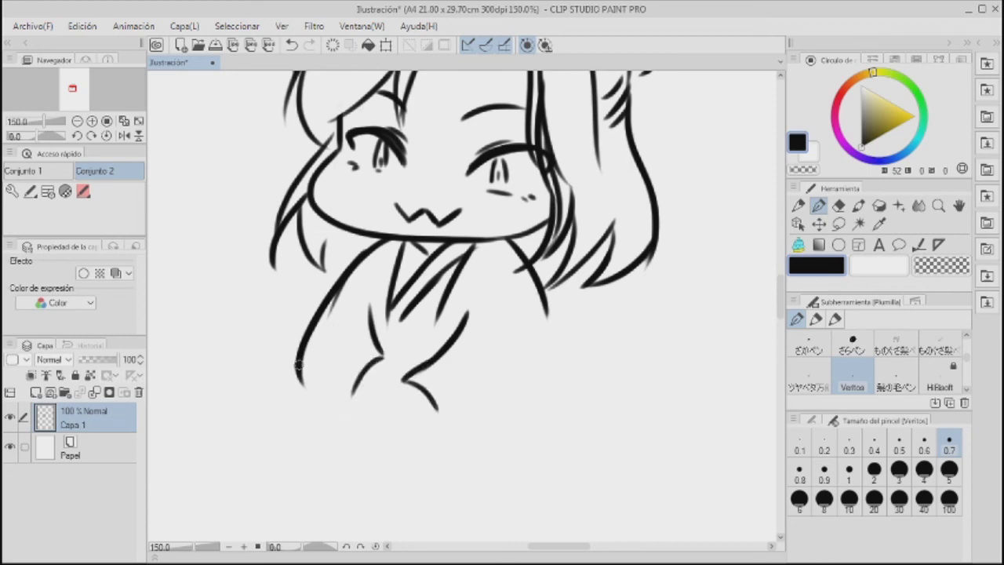
- Close the left sleeve, draw the two clasped hands, and add the sash lines across the robe's chest
mouse_move(298, 369)
mouse_down()
mouse_move(325, 432)
mouse_move(390, 408)
mouse_move(437, 422)
mouse_up()
drag(343, 399, 375, 413)
drag(384, 361, 398, 394)
drag(385, 308, 384, 362)
drag(387, 325, 428, 323)
drag(386, 350, 424, 354)
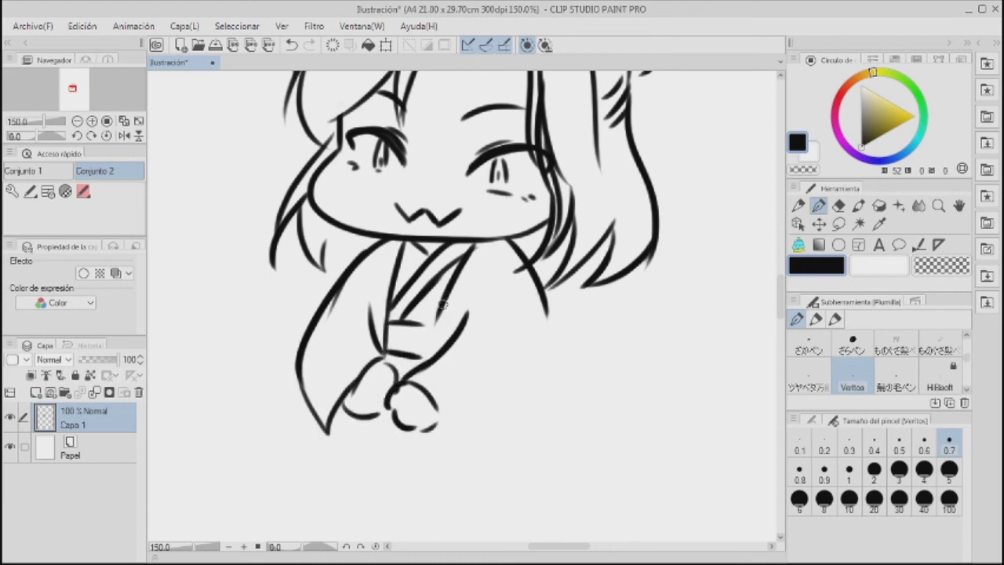
- Draw the robe's outer collar bands, finish both sleeve cuffs, and draw the right sleeve's outer contour
drag(445, 301, 426, 365)
drag(497, 251, 459, 323)
drag(387, 251, 374, 312)
mouse_move(350, 428)
mouse_down()
mouse_move(326, 437)
mouse_move(362, 419)
mouse_up()
drag(430, 399, 444, 431)
drag(422, 430, 455, 451)
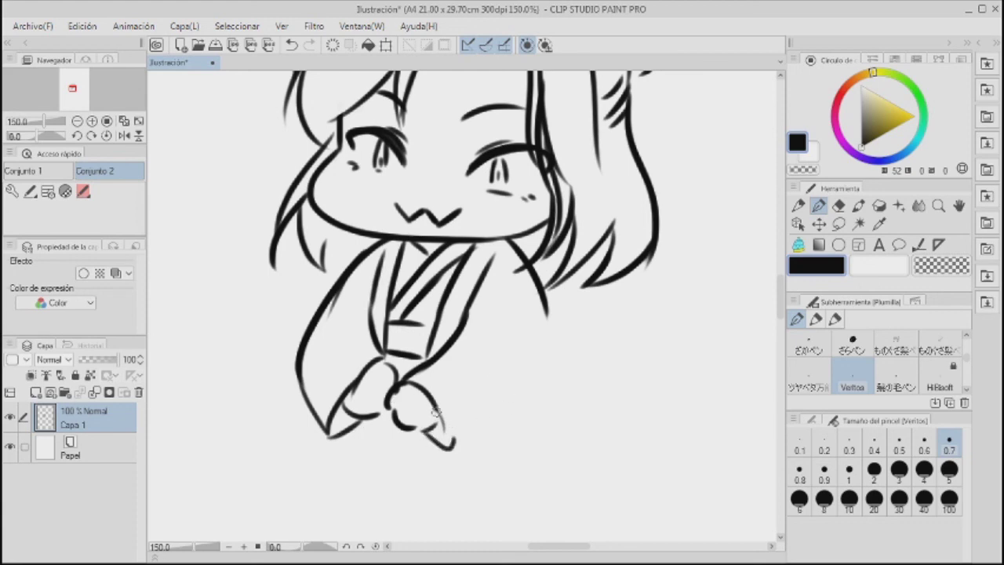
mouse_move(431, 406)
mouse_down()
mouse_move(449, 439)
mouse_move(533, 367)
mouse_up()
drag(549, 289, 451, 444)
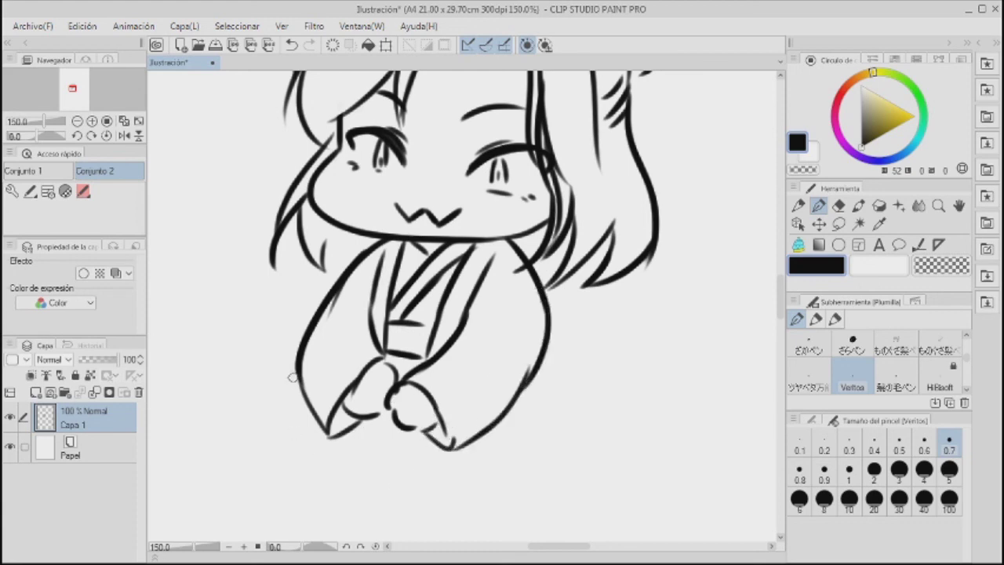
- Draw the rounded base of the seated robe and a wavy lock of hair hanging behind its right side
mouse_move(296, 383)
mouse_down()
mouse_move(304, 456)
mouse_move(335, 461)
mouse_move(517, 433)
mouse_move(545, 409)
mouse_up()
drag(538, 357, 558, 416)
drag(558, 416, 525, 433)
drag(546, 383, 594, 292)
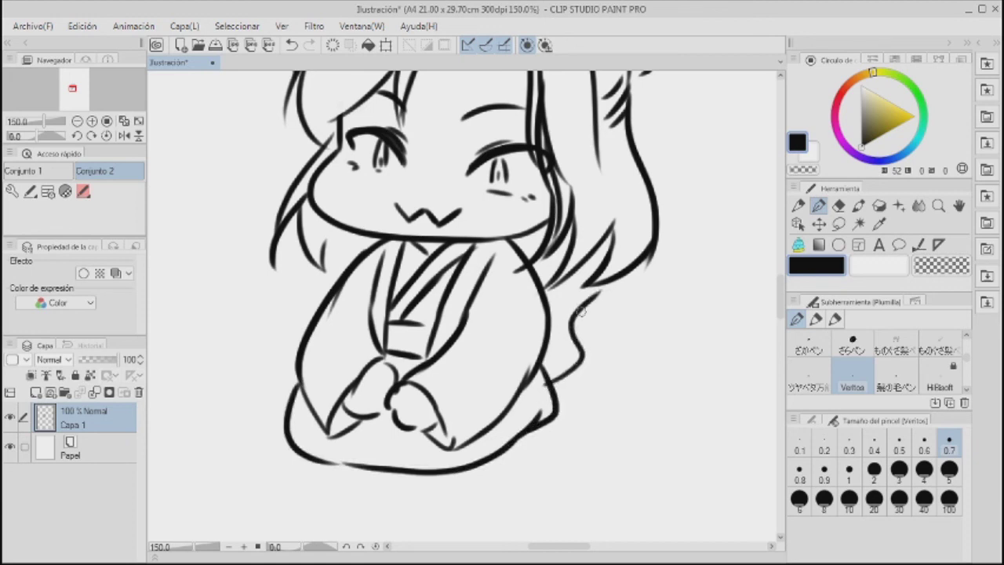
mouse_move(549, 362)
mouse_down()
mouse_move(560, 333)
mouse_move(606, 279)
mouse_move(597, 298)
mouse_move(592, 267)
mouse_up()
drag(581, 277, 611, 249)
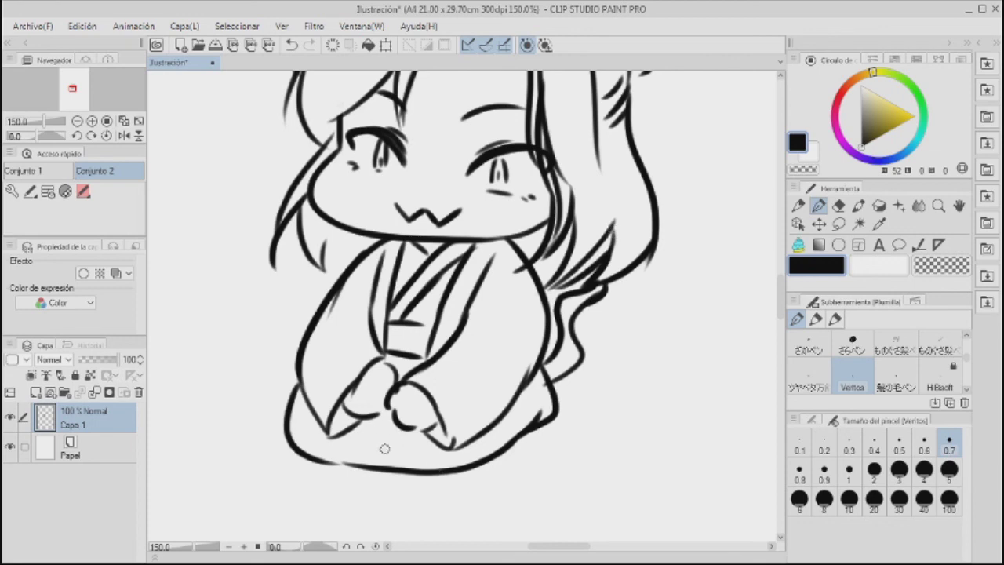
- Add vertical folds below the hands, crease lines on both sleeves, and a loose strand beside the left cheek
mouse_move(417, 433)
mouse_down()
mouse_move(425, 464)
mouse_move(434, 463)
mouse_up()
mouse_move(353, 429)
mouse_down()
mouse_move(349, 460)
mouse_move(328, 467)
mouse_up()
drag(417, 469, 416, 444)
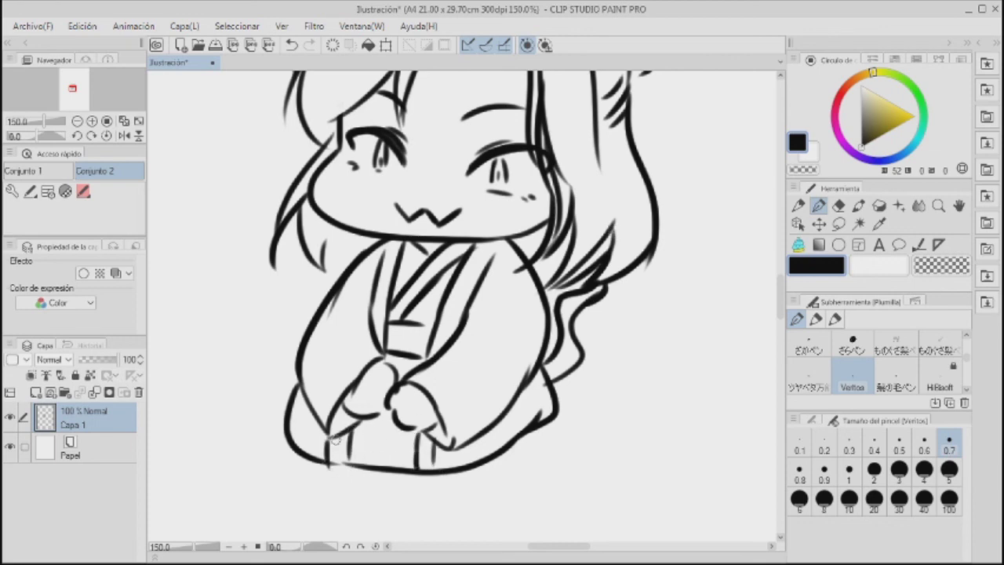
mouse_move(352, 318)
mouse_down()
mouse_move(373, 323)
mouse_move(373, 344)
mouse_up()
drag(455, 330, 486, 318)
drag(453, 357, 480, 346)
drag(323, 252, 337, 278)
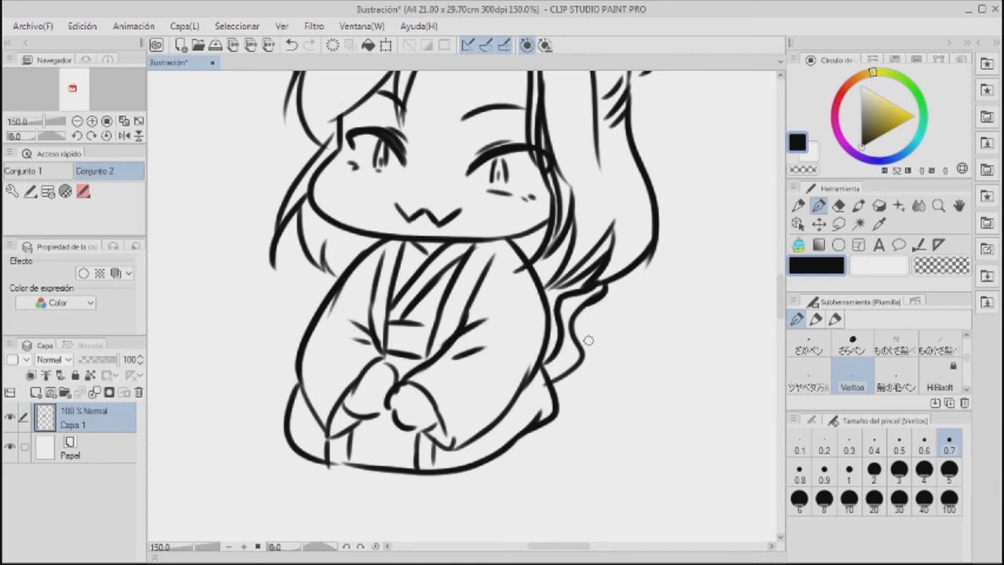
- Examine the whole finished chibi character at several zoom levels, centring it in the view
scroll(564, 392, down, 3)
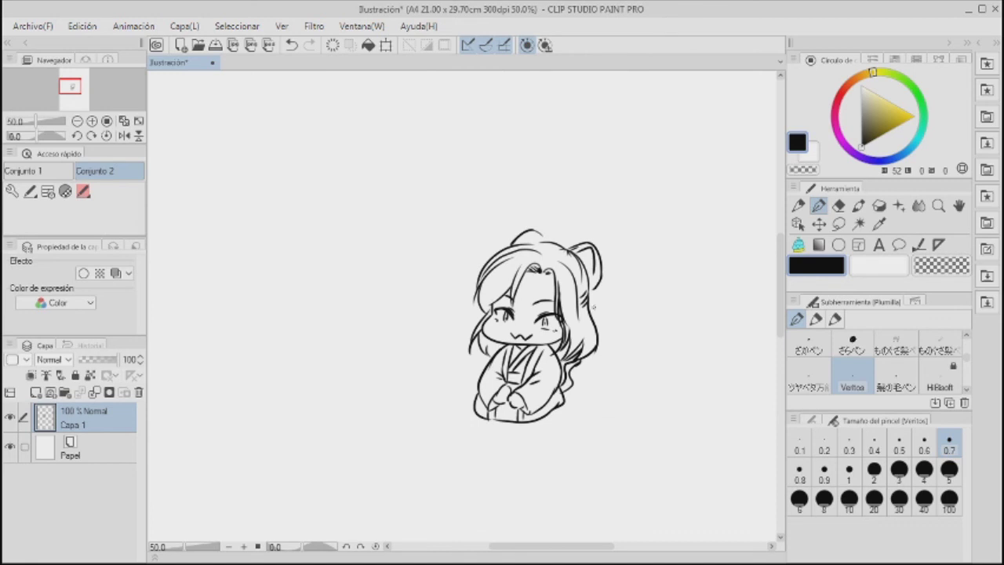
scroll(594, 306, up, 3)
scroll(625, 308, down, 2)
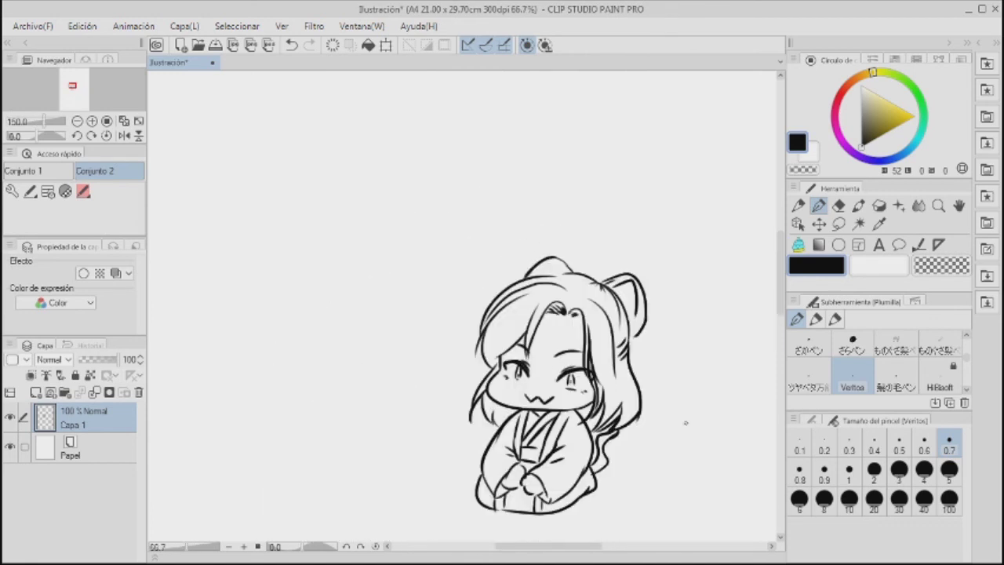
drag(625, 390, 492, 348)
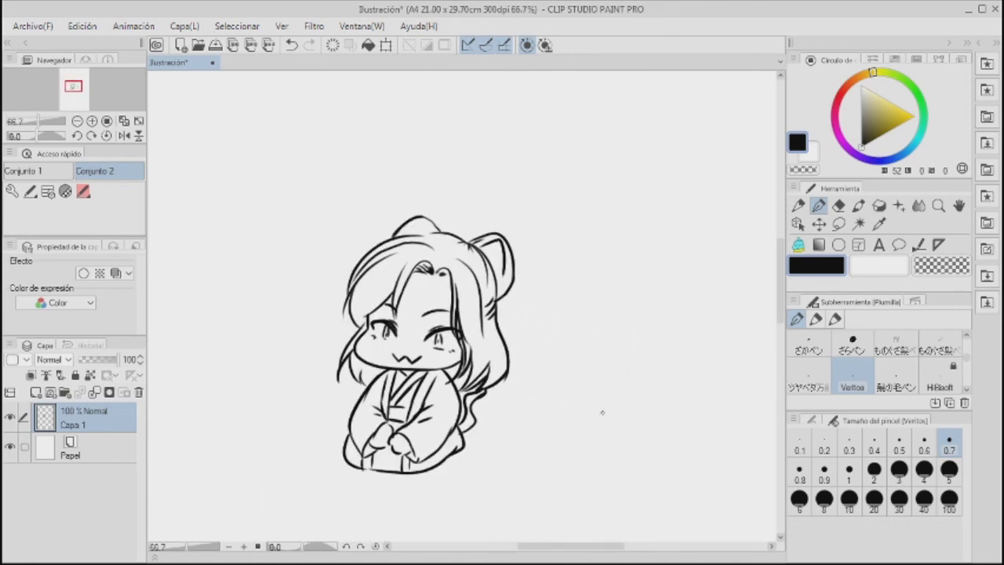
scroll(615, 455, down, 2)
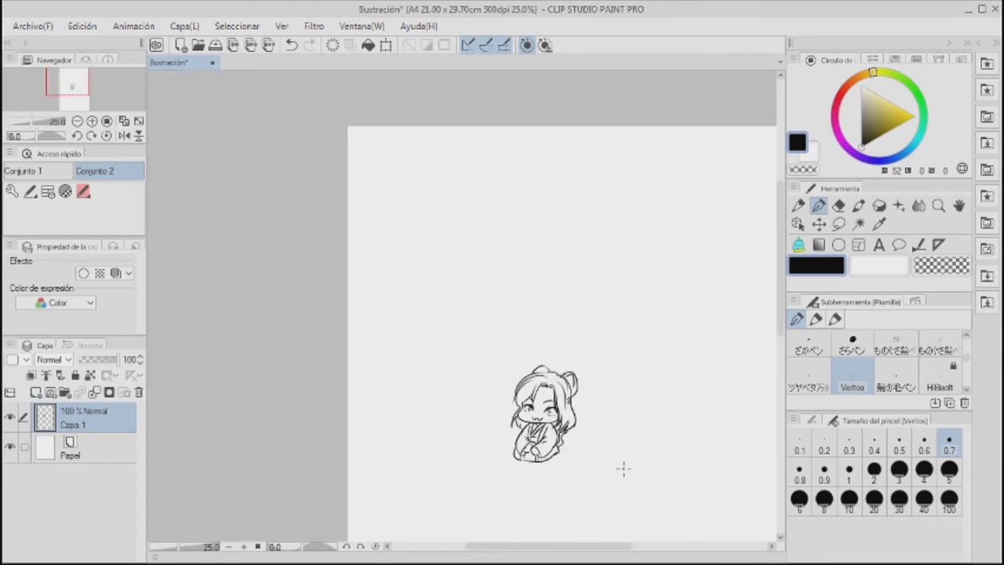
scroll(656, 471, up, 2)
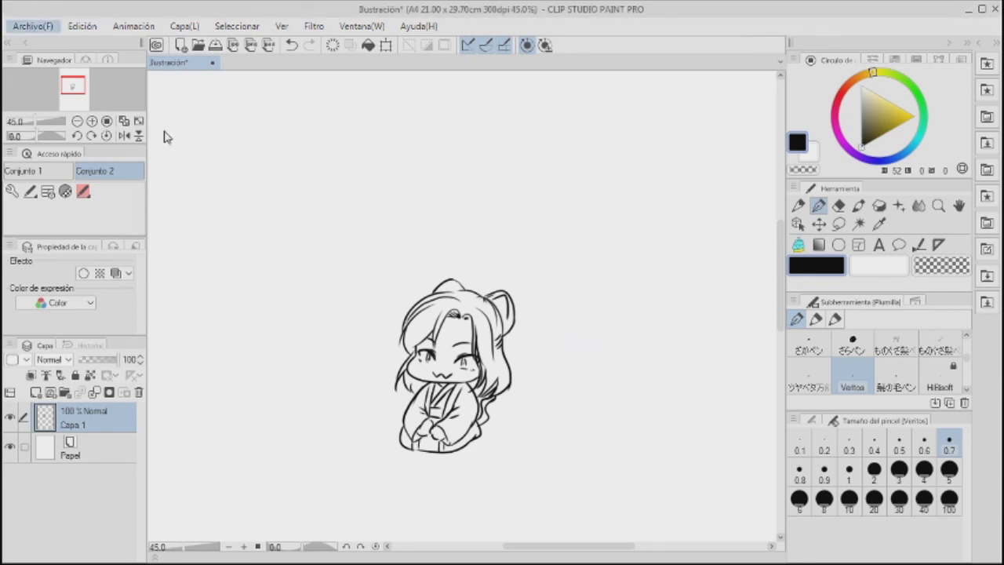
key(Escape)
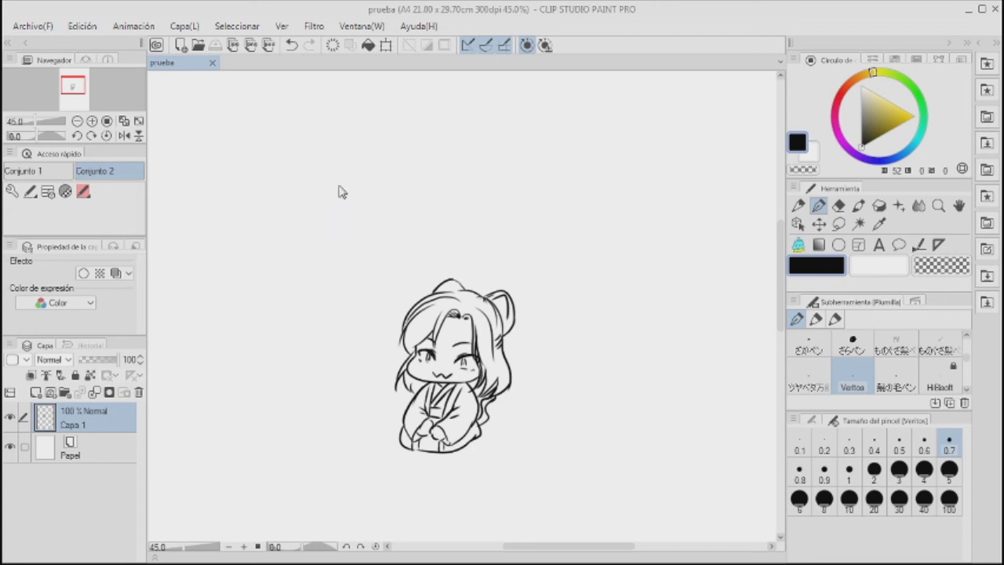
click(457, 333)
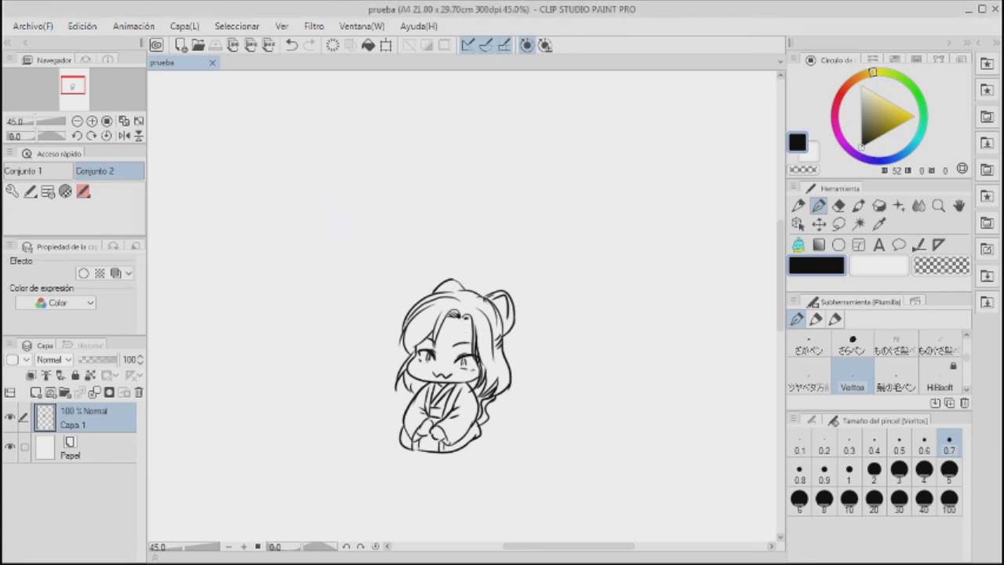